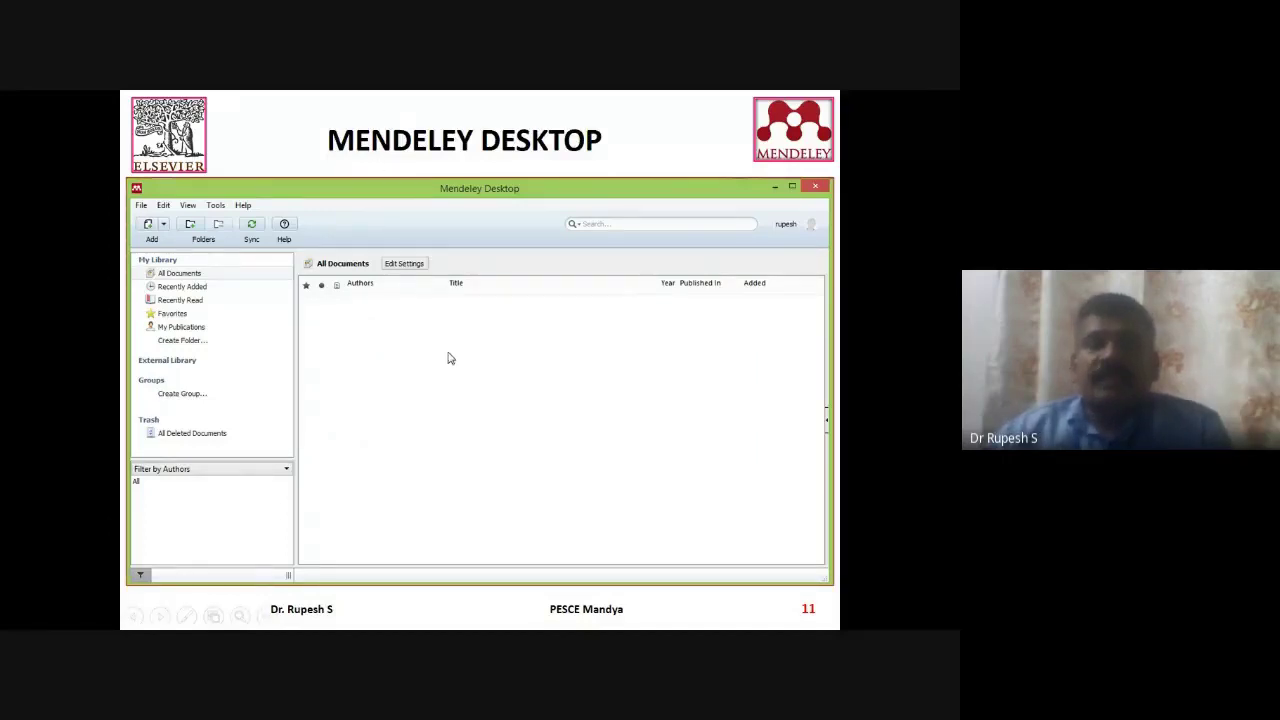
Step: Switch the slideshow's pointer to the laser pointer on the Mendeley Desktop slide
{"action": "right_click", "coordinate": [390, 341]}
{"action": "mouse_move", "coordinate": [453, 484]}
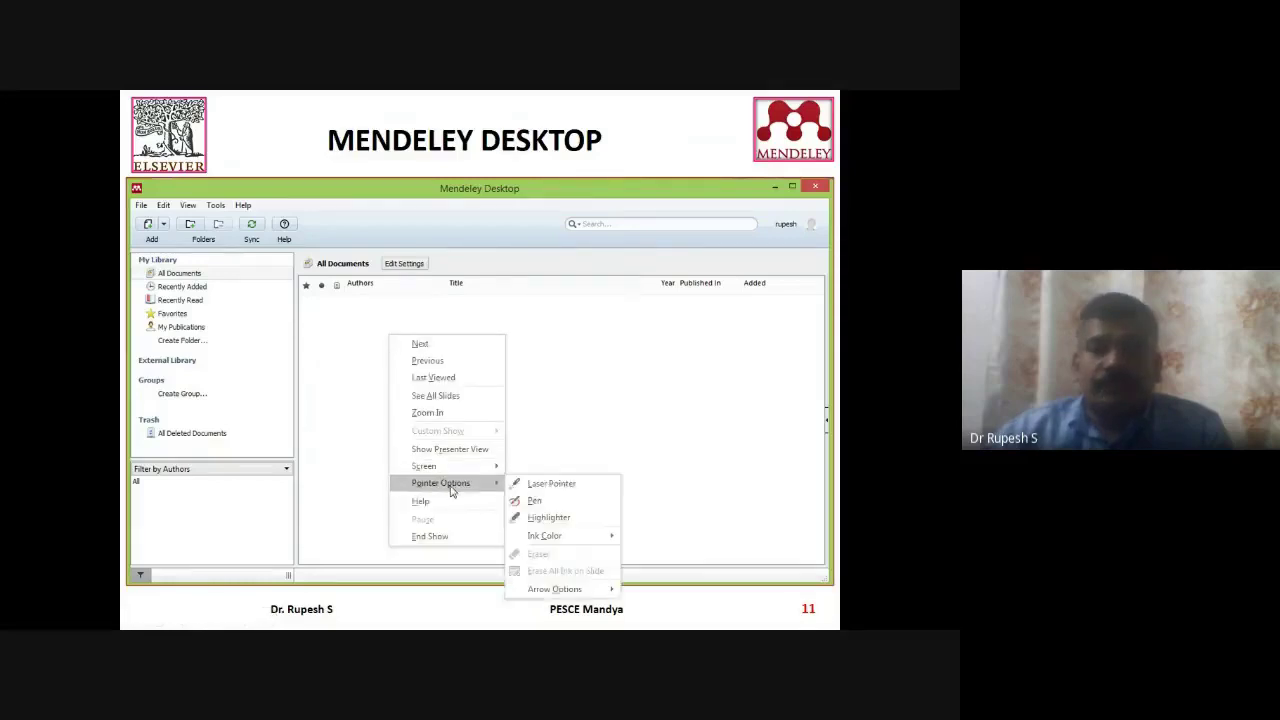
{"action": "left_click", "coordinate": [552, 485]}
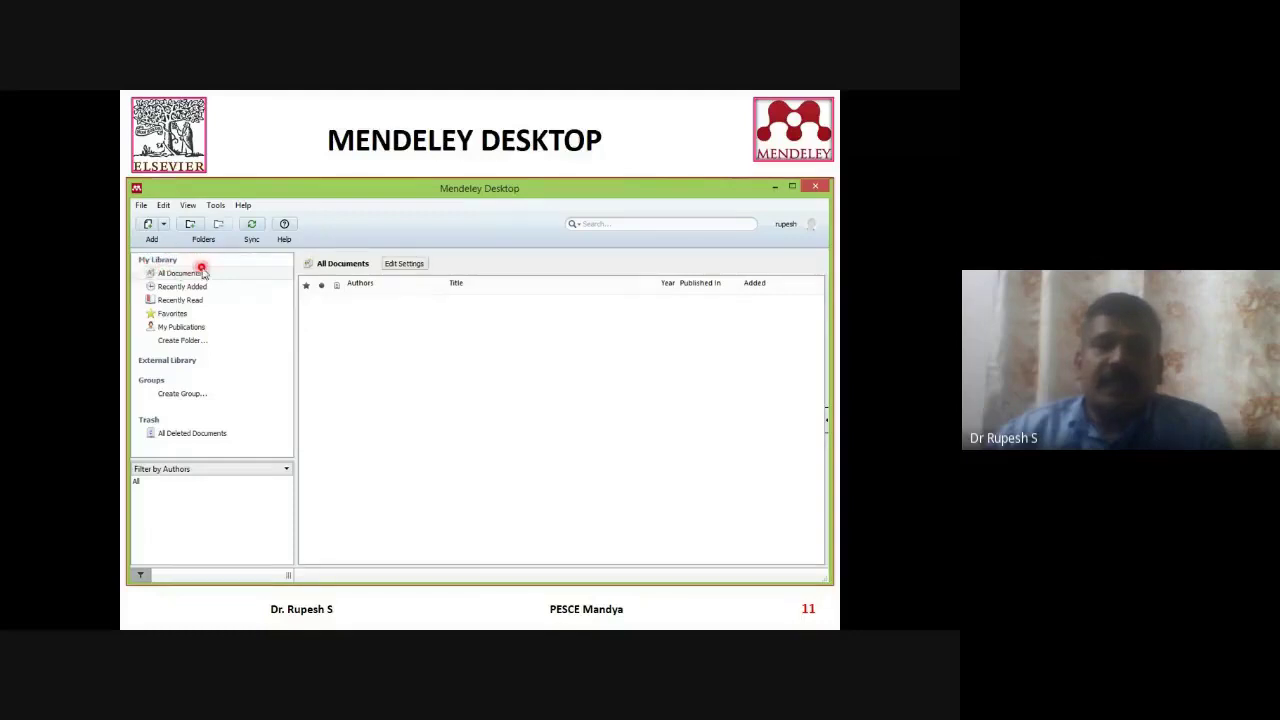
Step: Advance the presentation to the Managing Library slide and reveal its drag-and-drop and Add Files callouts
{"action": "left_click", "coordinate": [257, 393]}
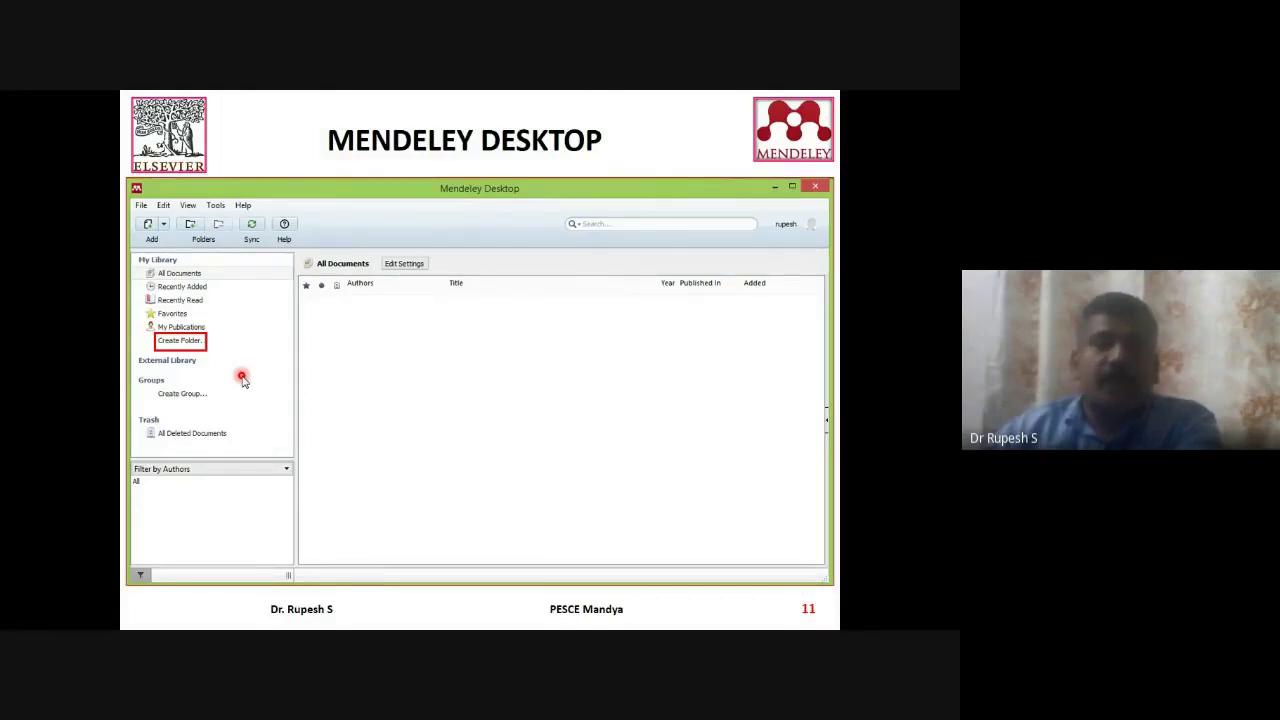
{"action": "key", "text": "Right"}
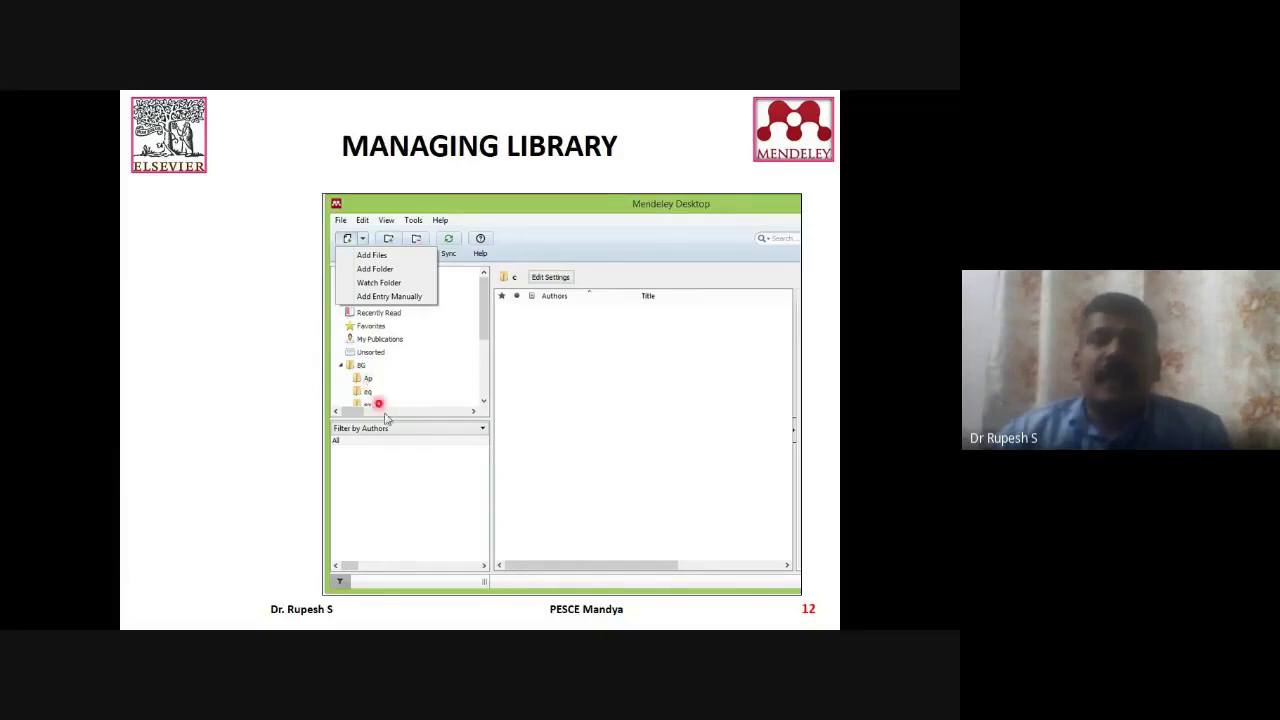
{"action": "left_click", "coordinate": [631, 395]}
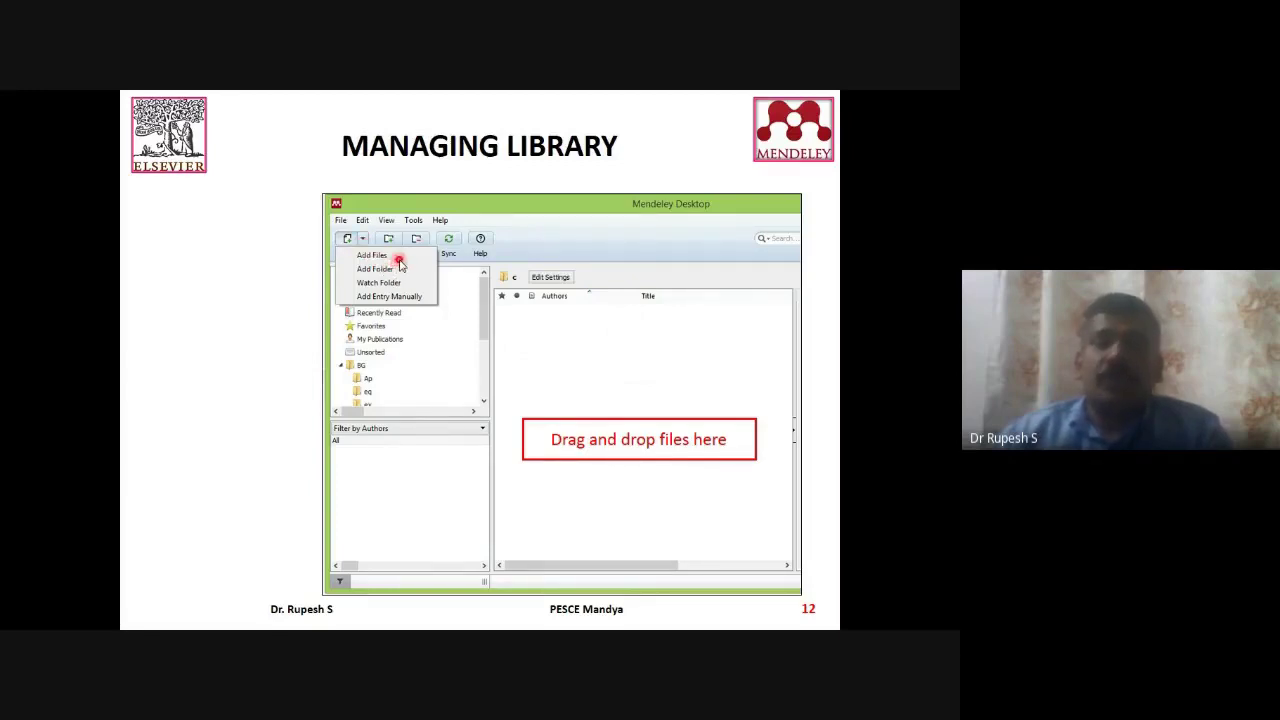
{"action": "left_click", "coordinate": [443, 275]}
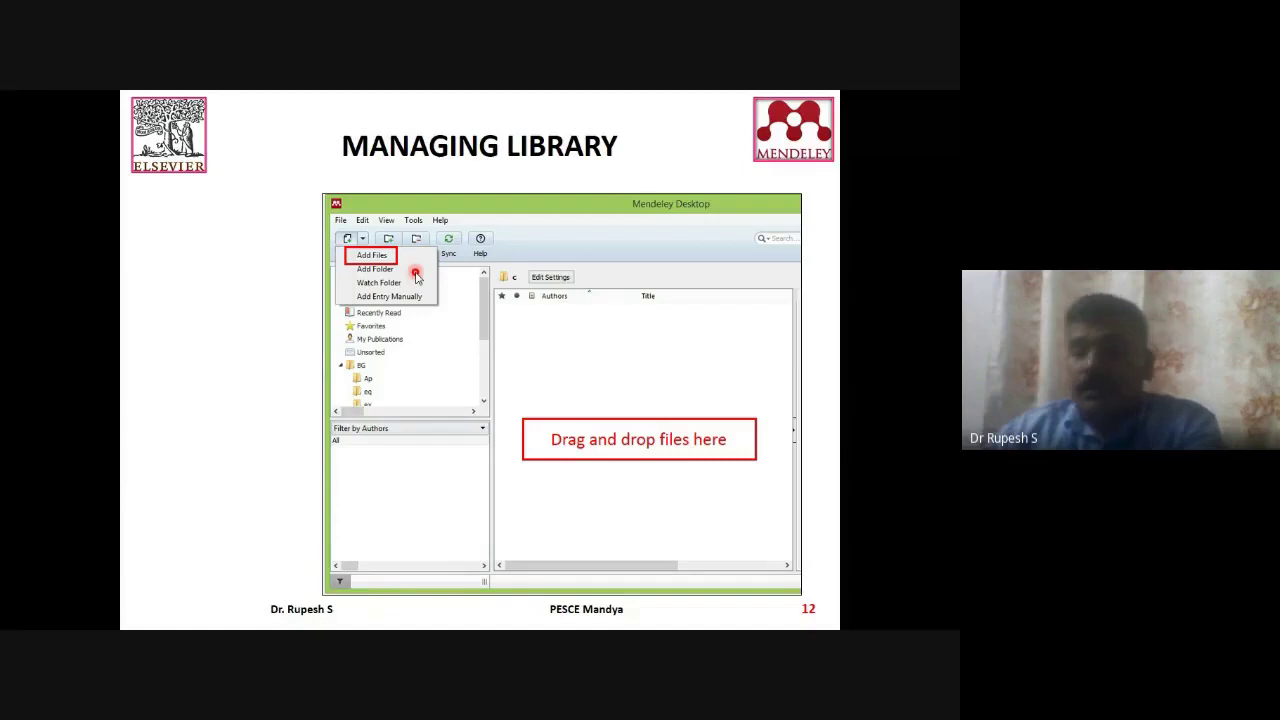
{"action": "key", "text": "Right"}
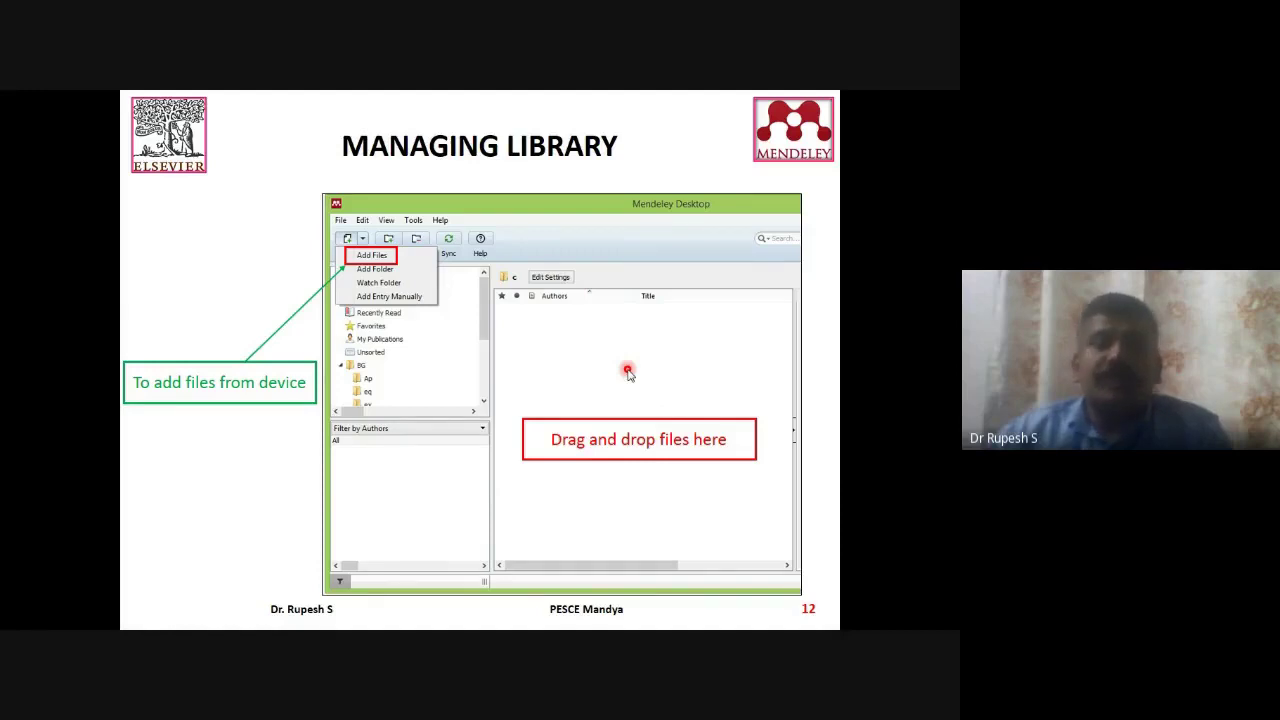
Step: End the slideshow and view the documents of library folder A in Mendeley Desktop
{"action": "right_click", "coordinate": [574, 379]}
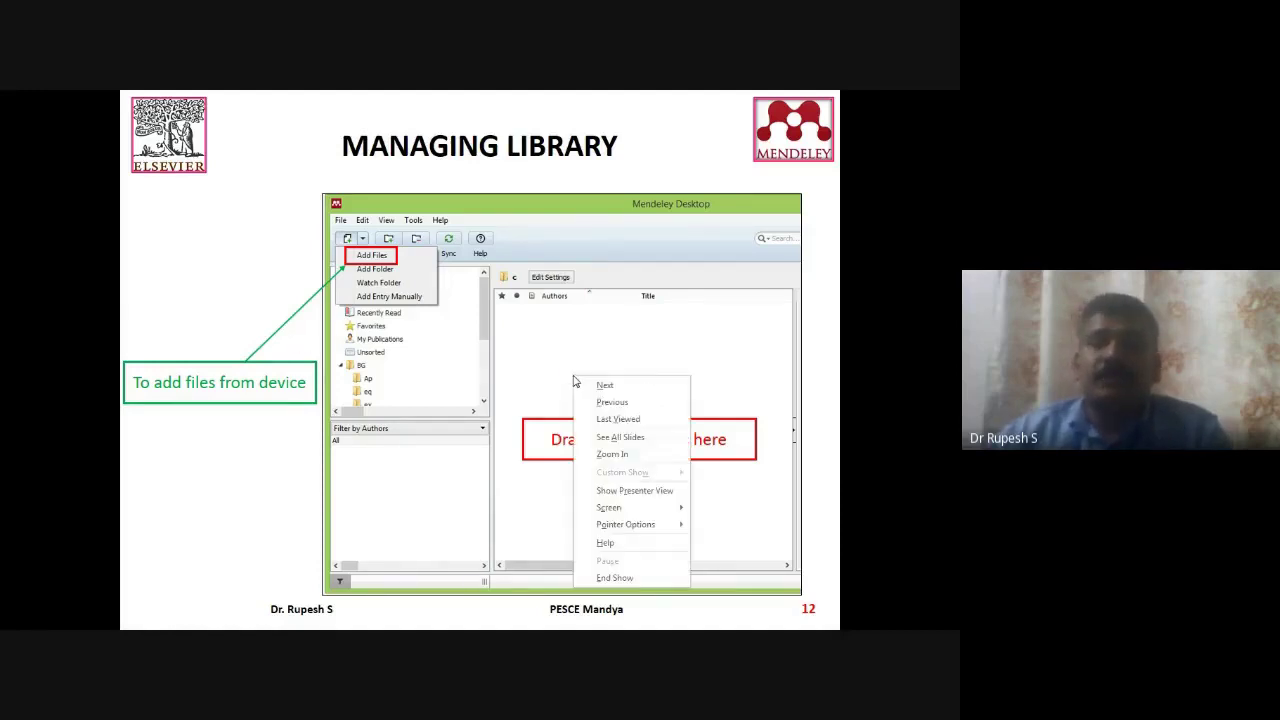
{"action": "left_click", "coordinate": [620, 578]}
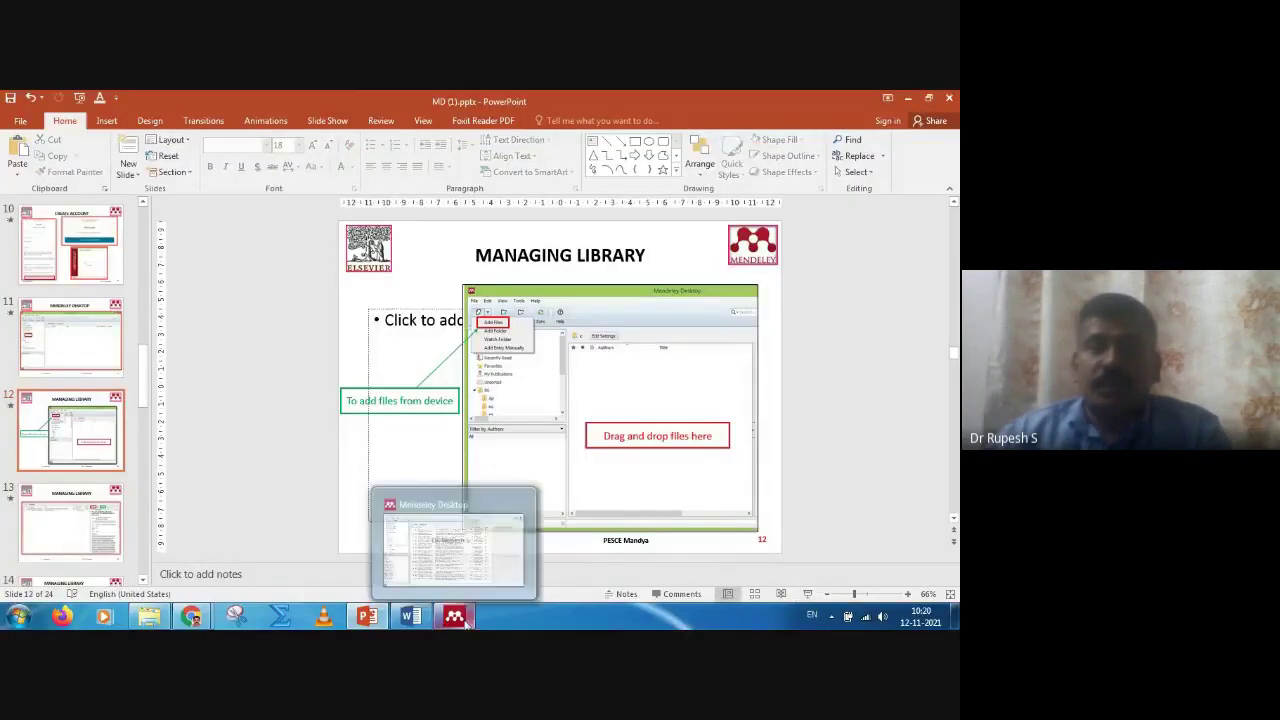
{"action": "left_click", "coordinate": [457, 617]}
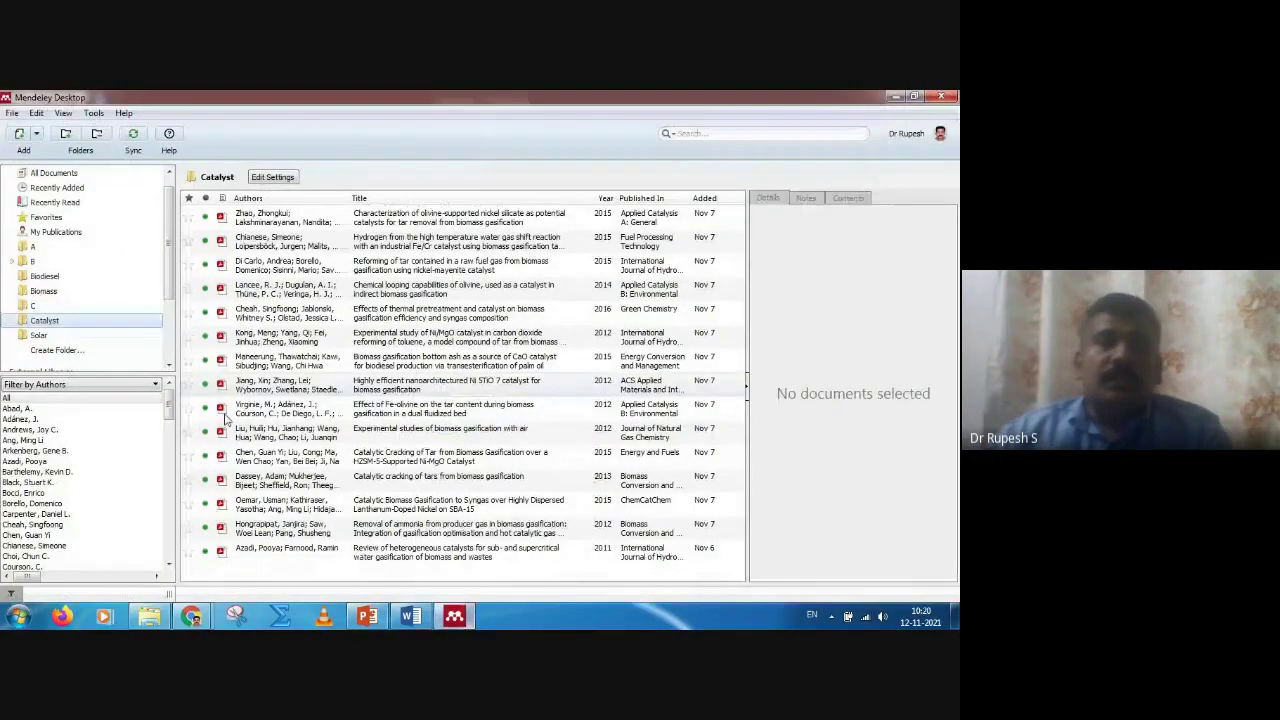
{"action": "left_click", "coordinate": [30, 247]}
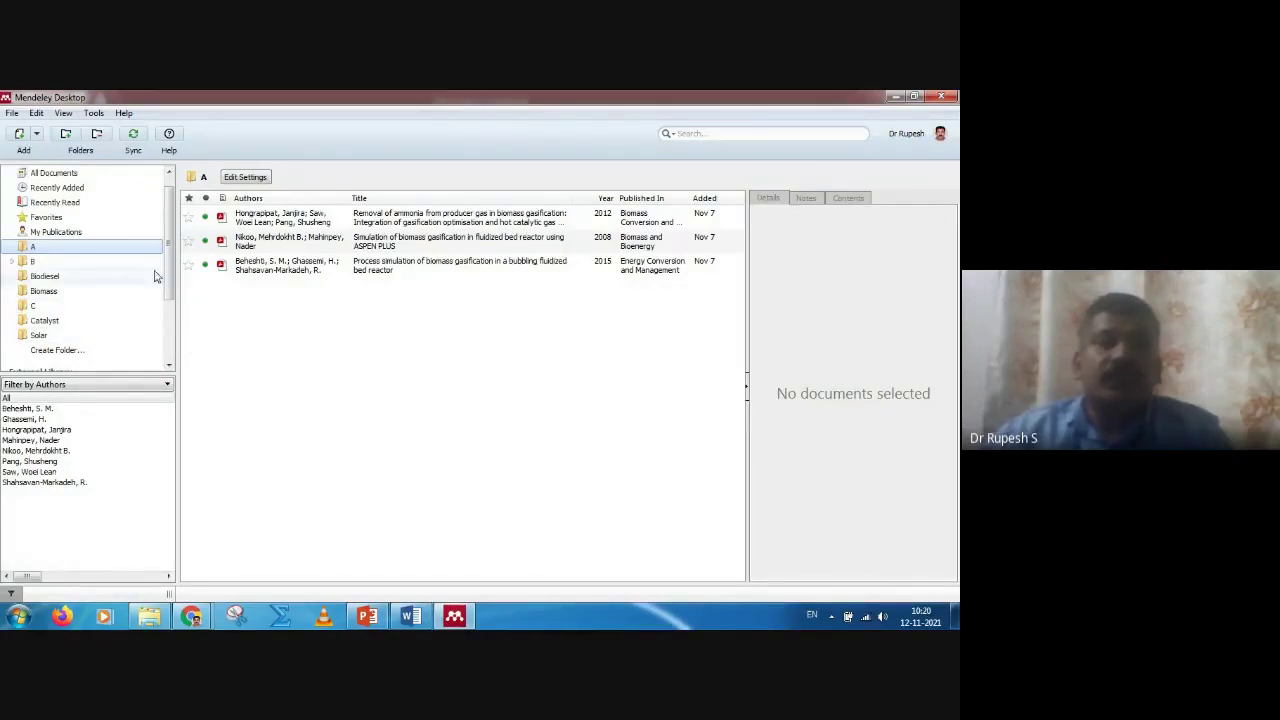
{"action": "scroll", "coordinate": [90, 260], "scroll_direction": "up", "scroll_amount": 1}
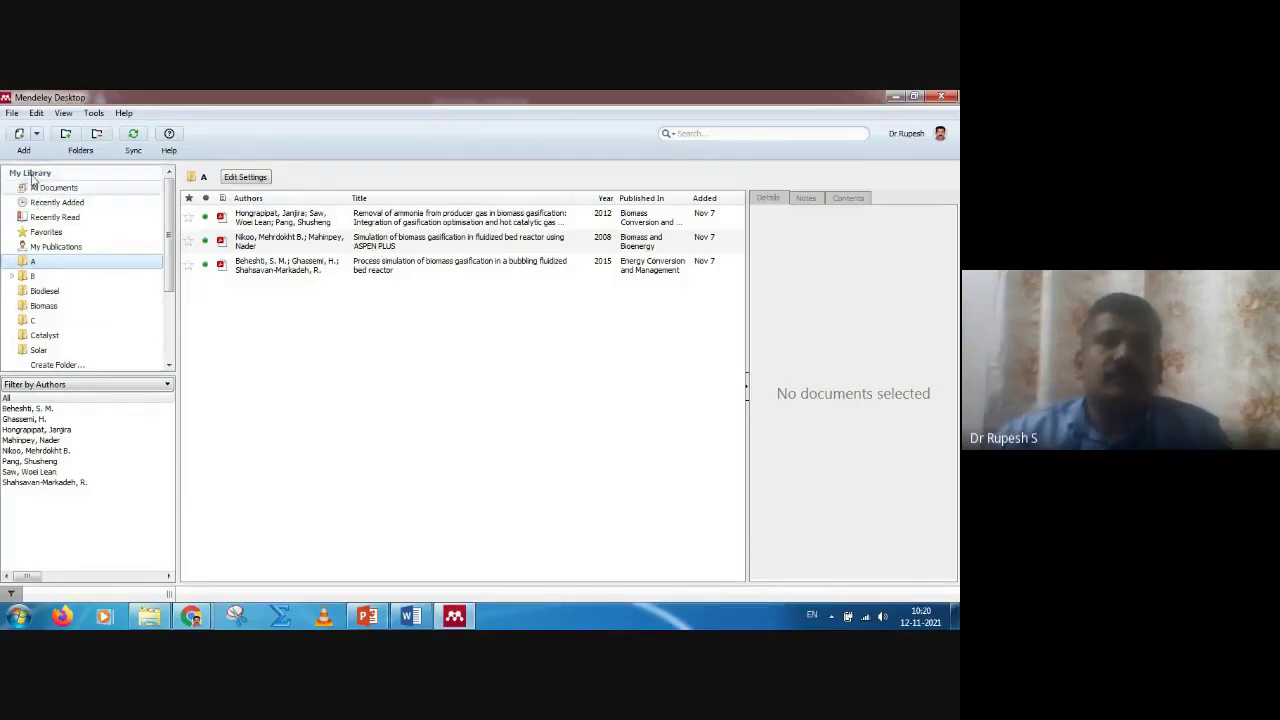
Step: Create a new folder named C1 in My Library
{"action": "scroll", "coordinate": [60, 298], "scroll_direction": "down", "scroll_amount": 3}
{"action": "left_click", "coordinate": [56, 329]}
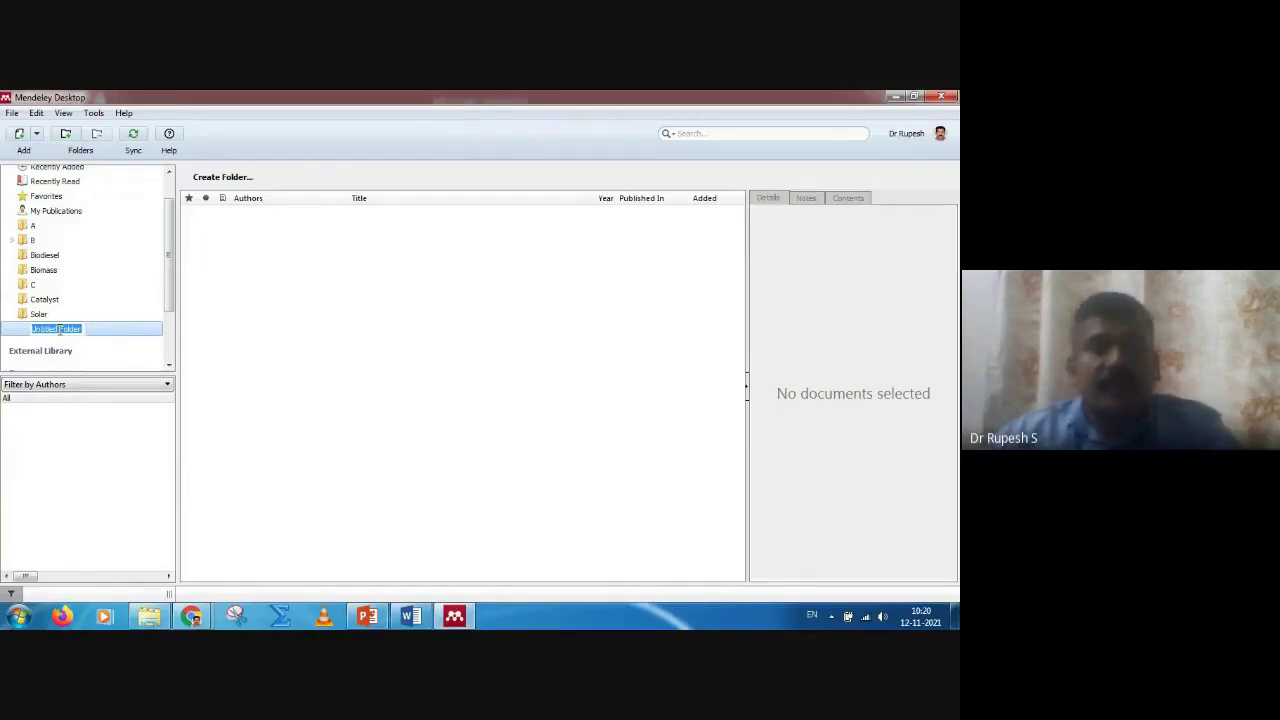
{"action": "type", "text": "Cl"}
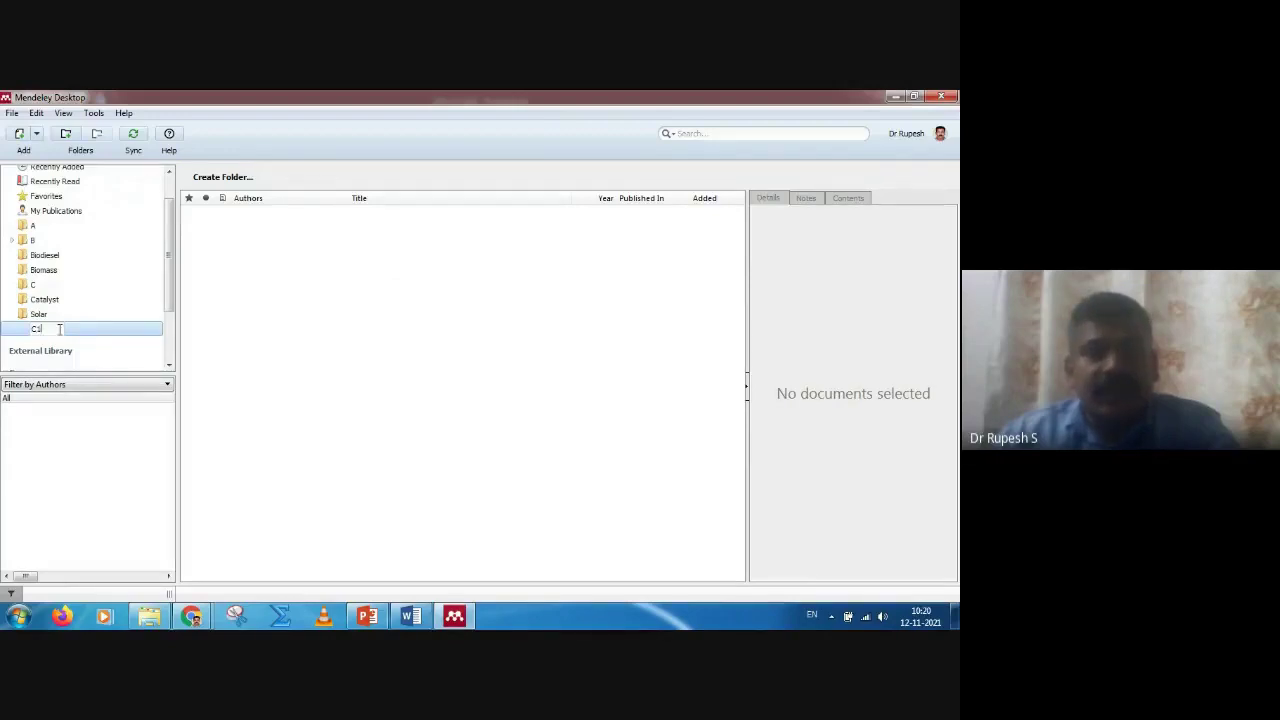
{"action": "left_click", "coordinate": [277, 341]}
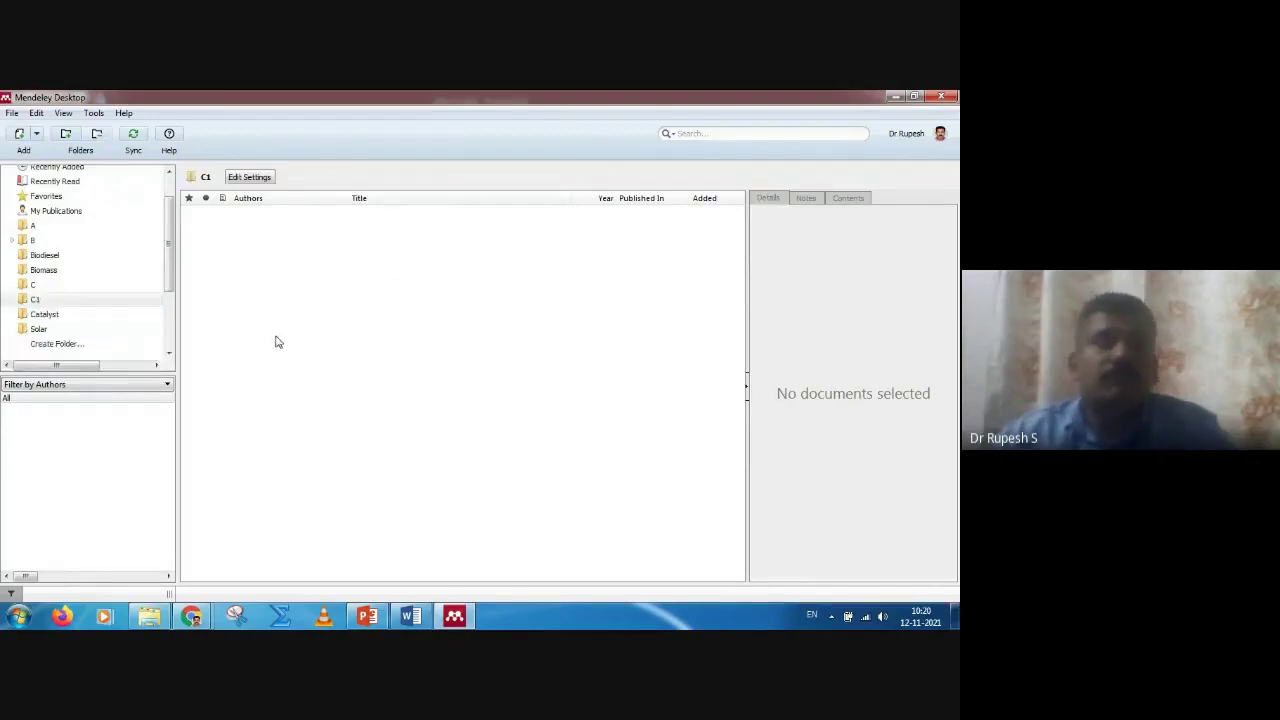
Step: Create another top-level library folder named C3
{"action": "left_click", "coordinate": [49, 345]}
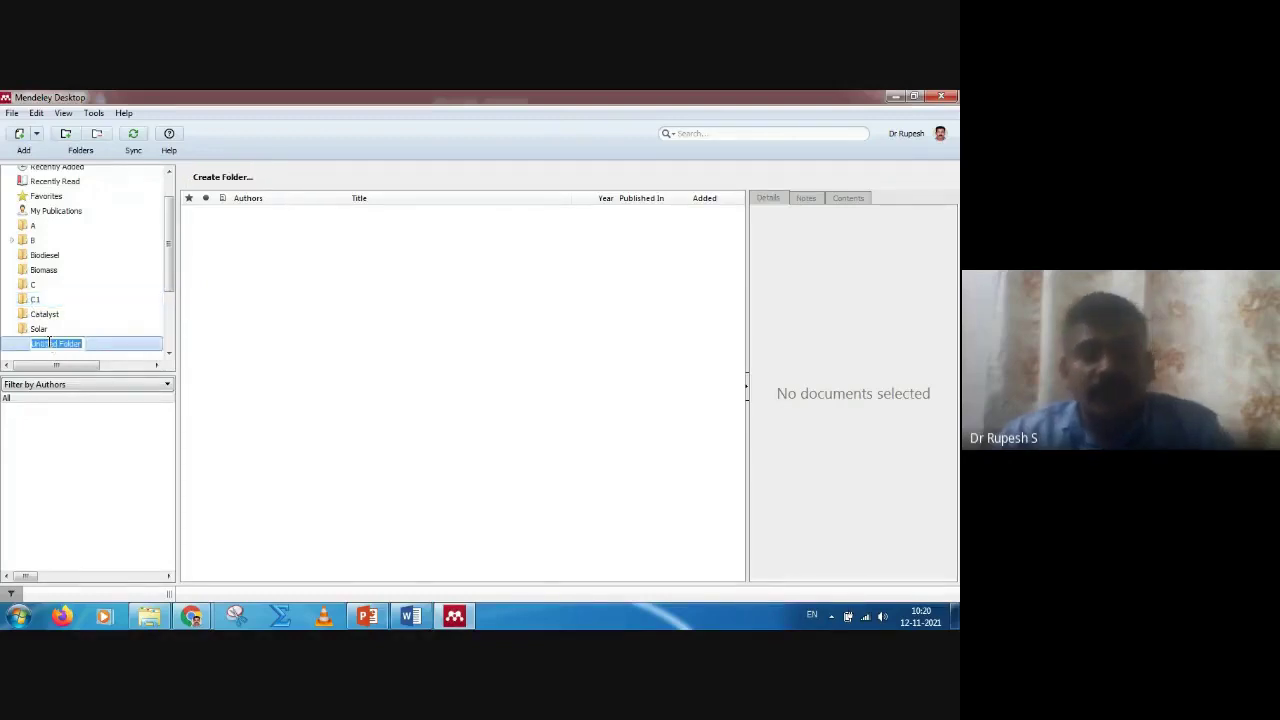
{"action": "type", "text": "C"}
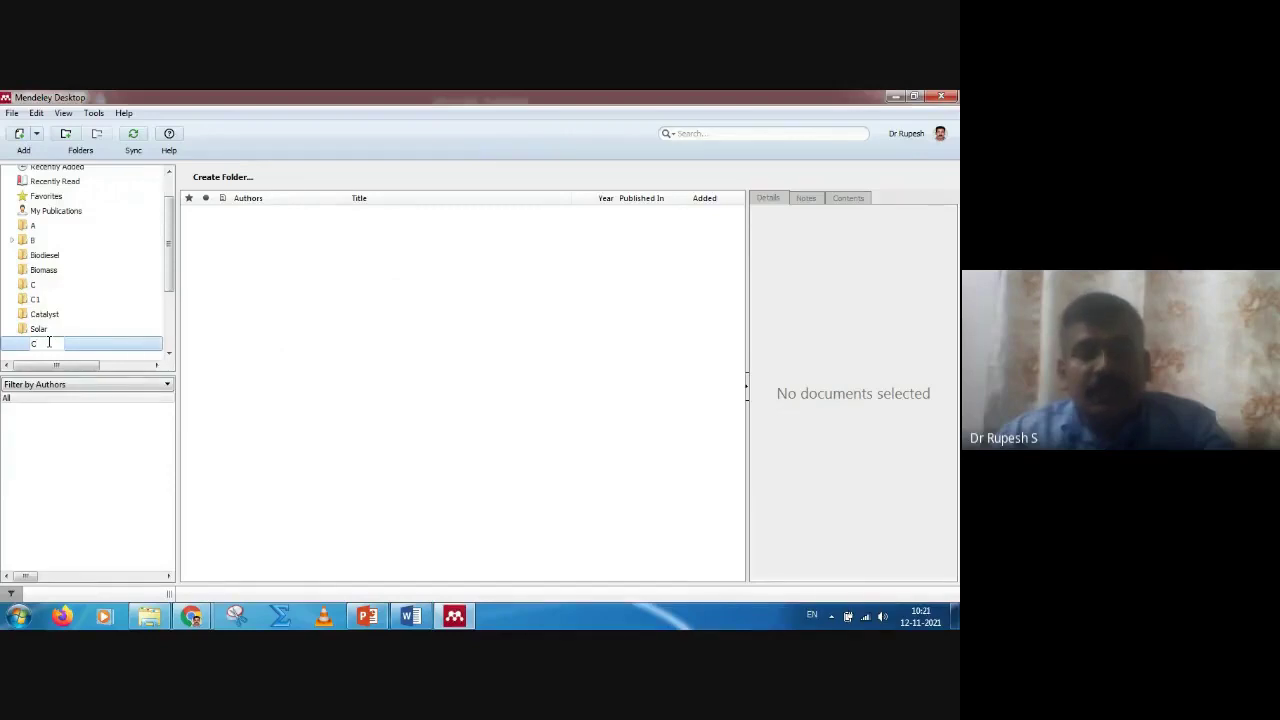
{"action": "type", "text": "3"}
{"action": "key", "text": "Return"}
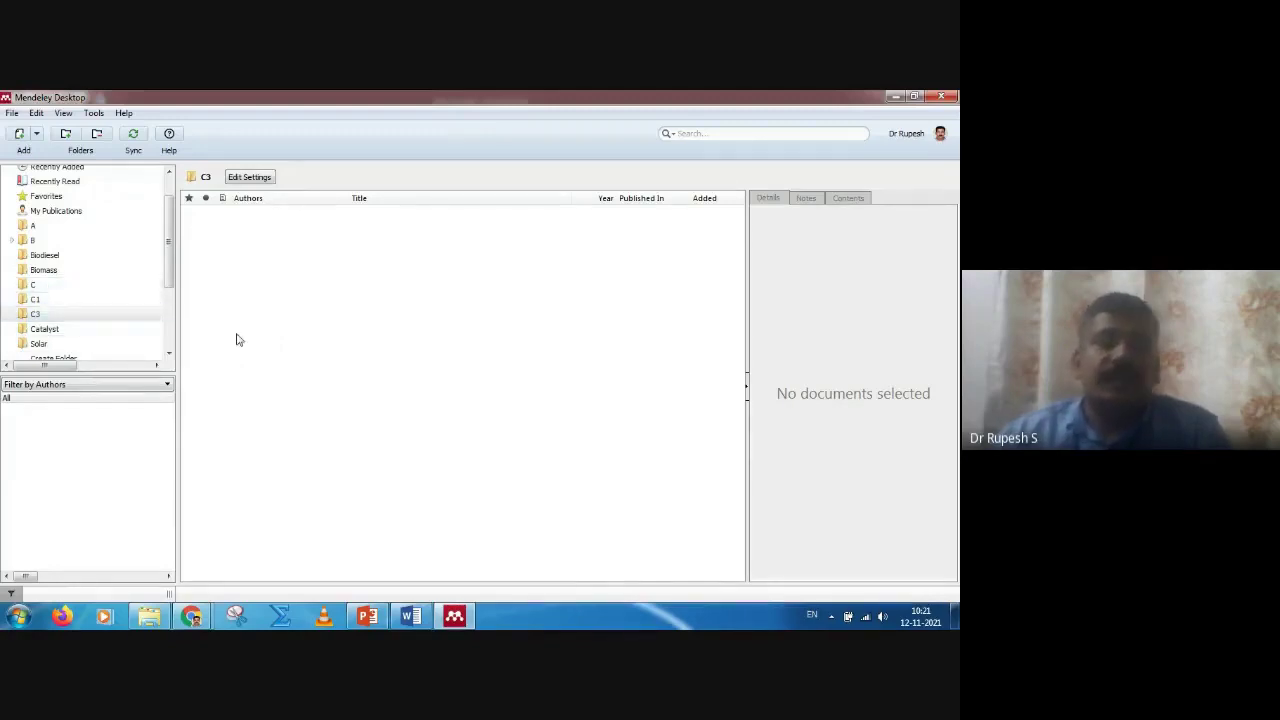
Step: Create a subfolder named c11 inside folder C1
{"action": "left_click", "coordinate": [35, 303]}
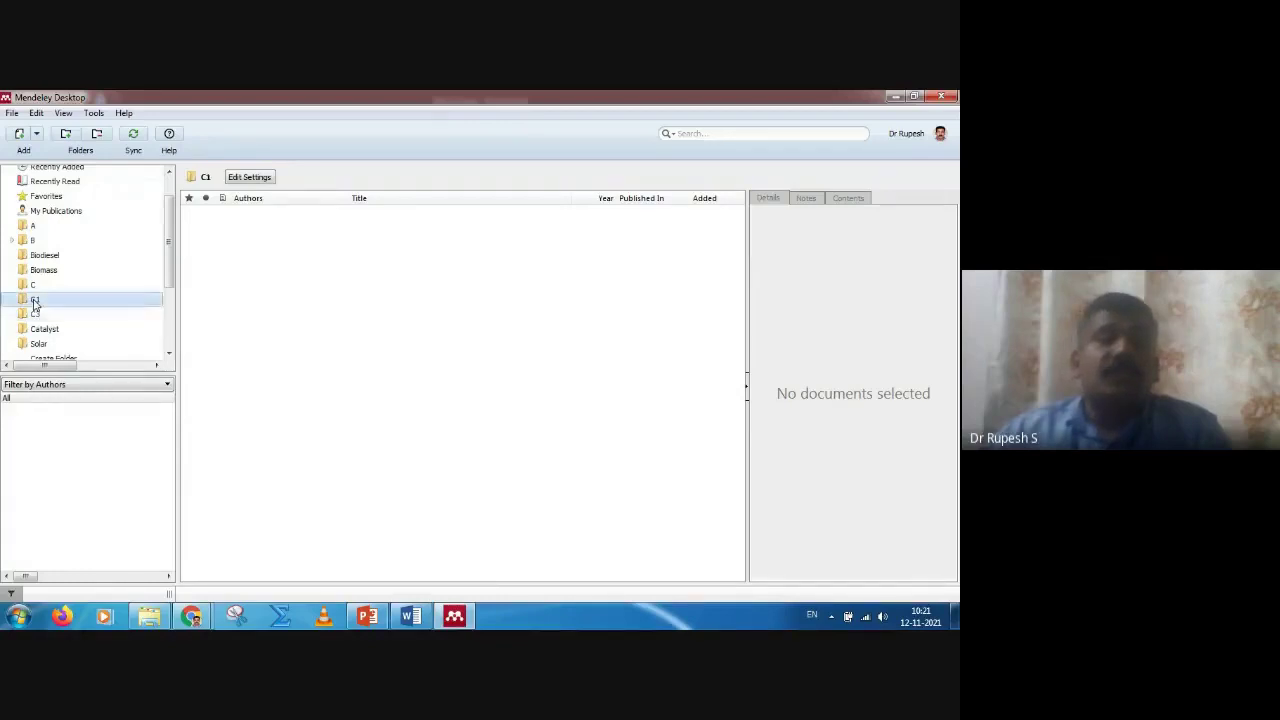
{"action": "right_click", "coordinate": [35, 303]}
{"action": "left_click", "coordinate": [49, 298]}
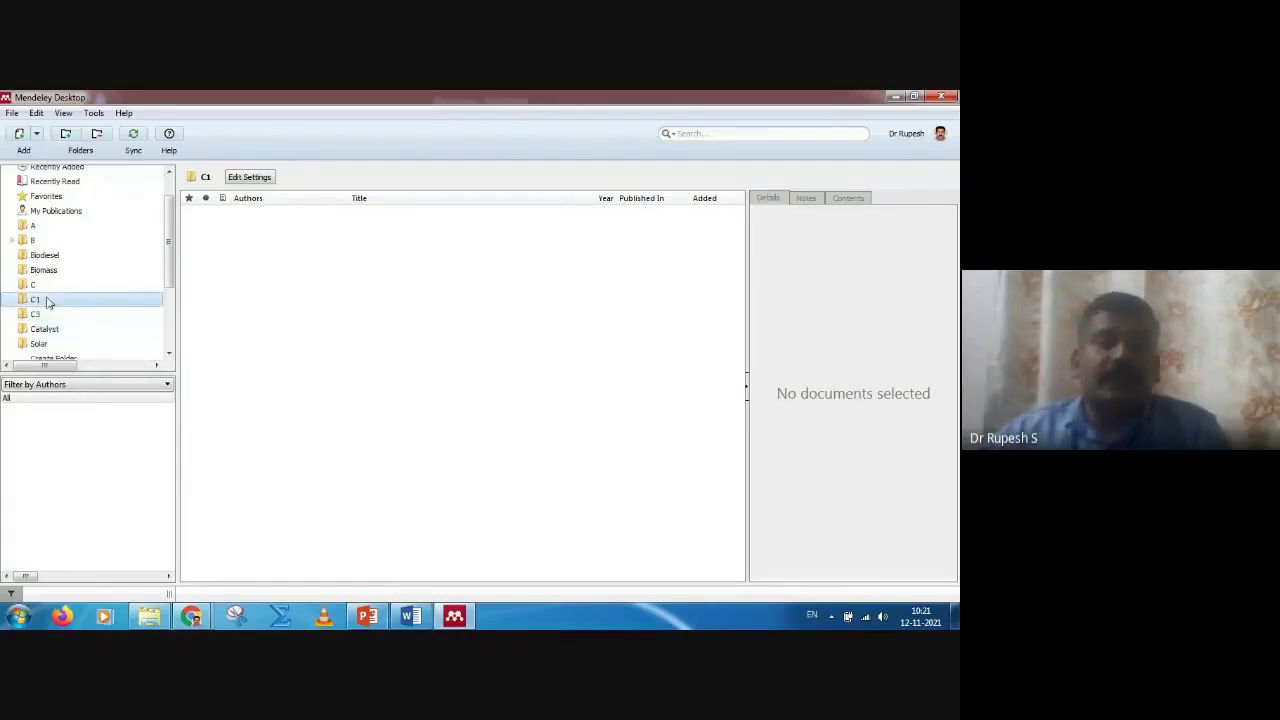
{"action": "right_click", "coordinate": [38, 304]}
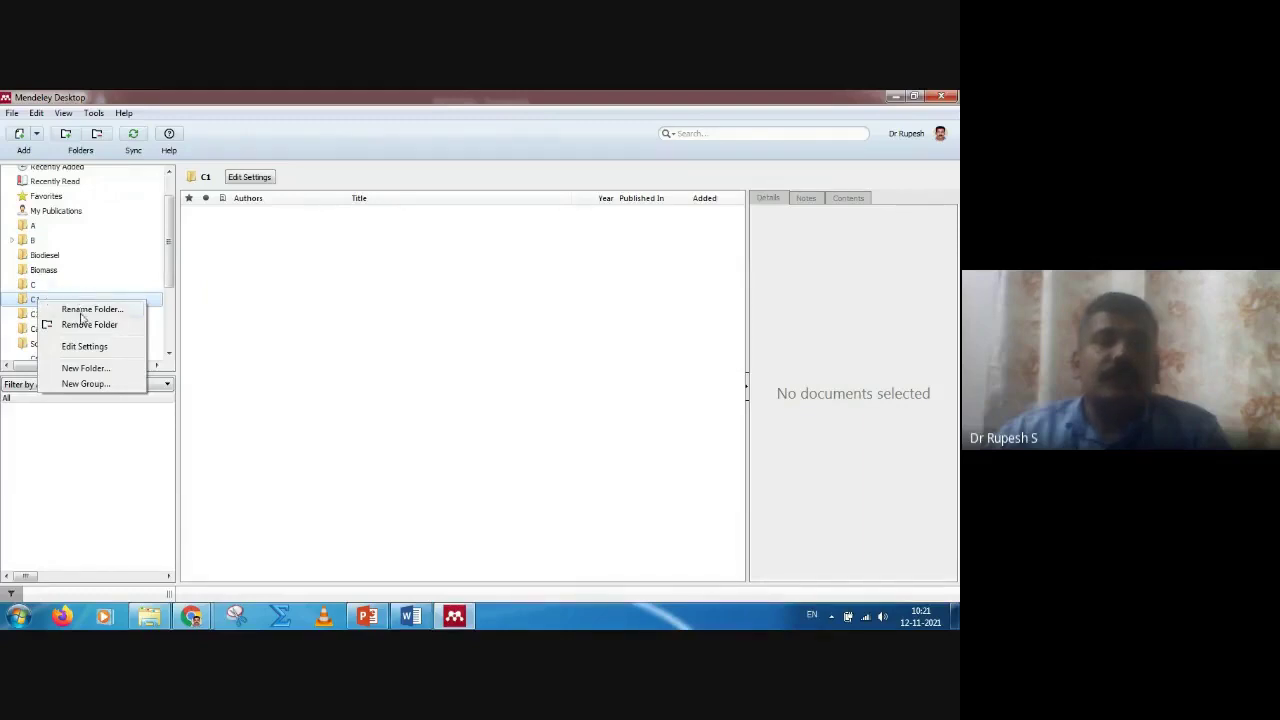
{"action": "left_click", "coordinate": [84, 368]}
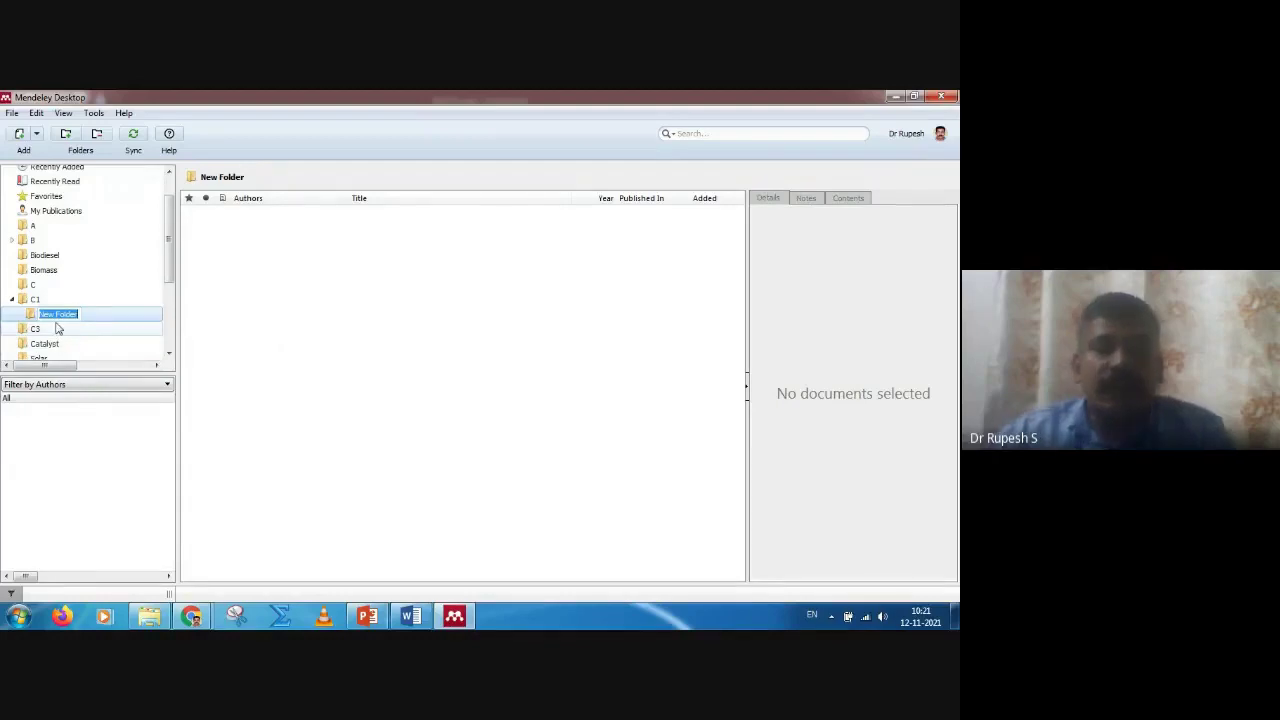
{"action": "type", "text": "c11"}
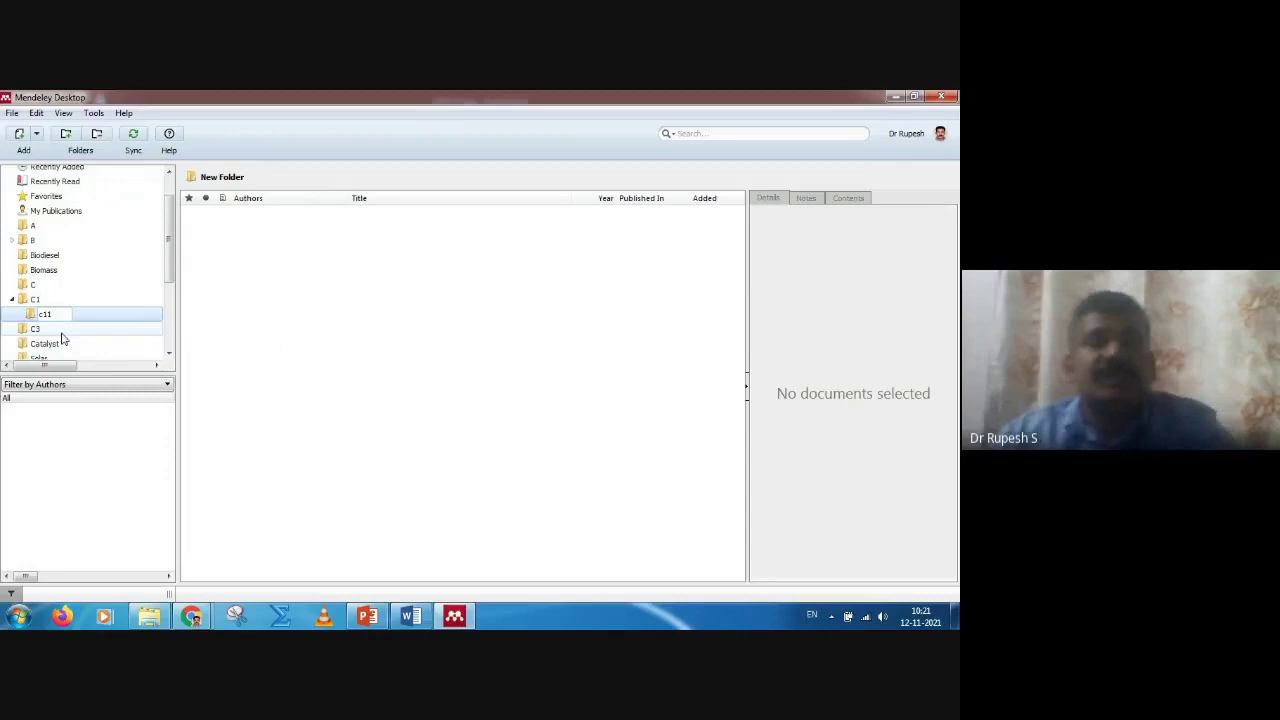
{"action": "key", "text": "Return"}
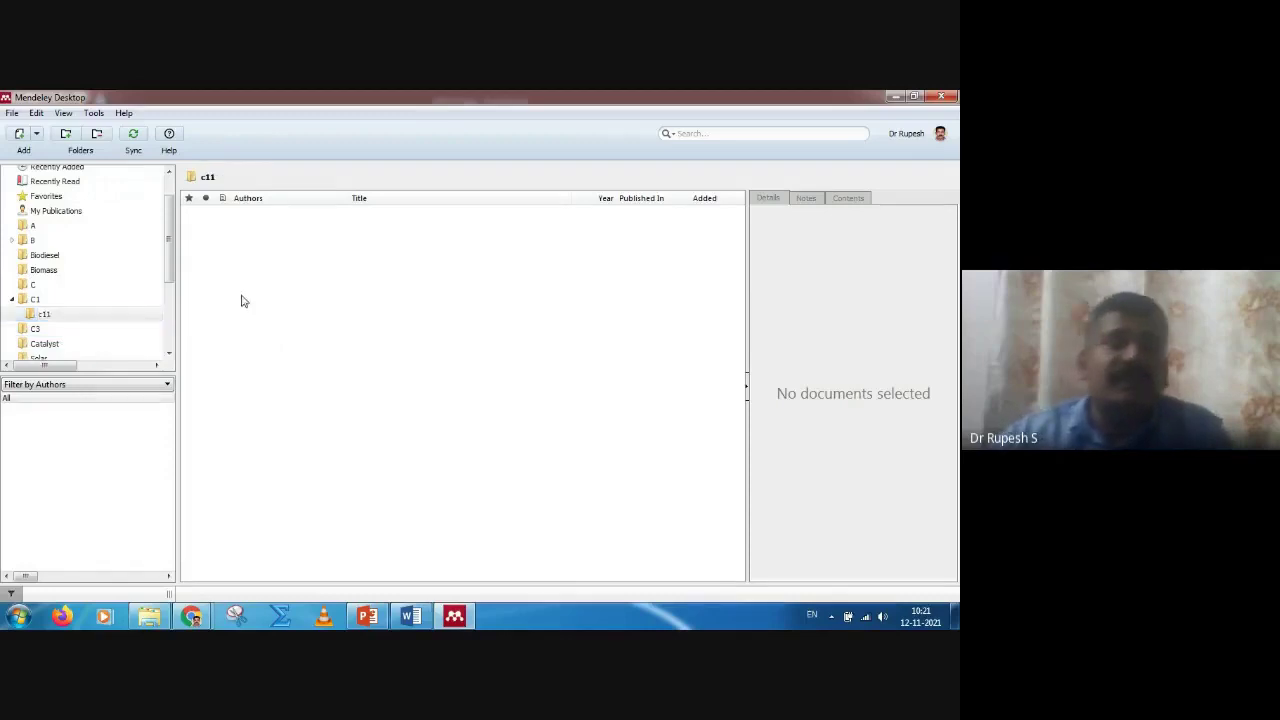
Step: Add a second subfolder named C22 inside folder C1
{"action": "left_click", "coordinate": [12, 300]}
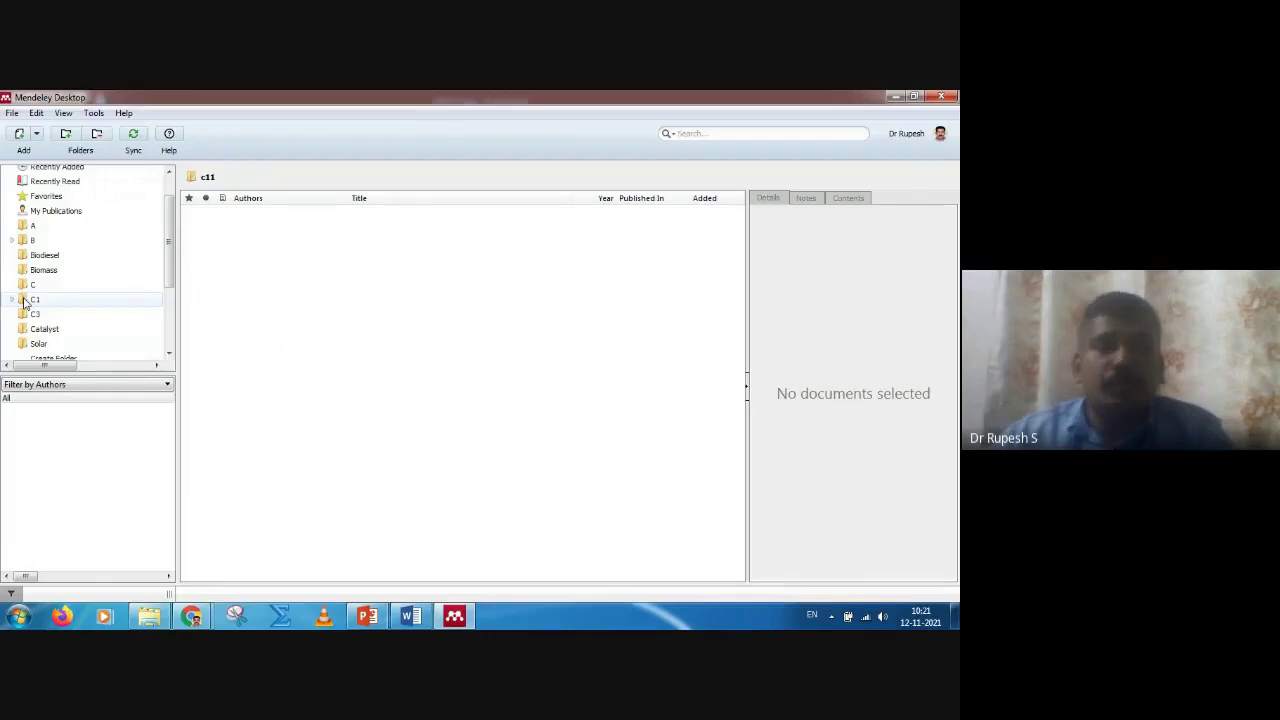
{"action": "right_click", "coordinate": [25, 301]}
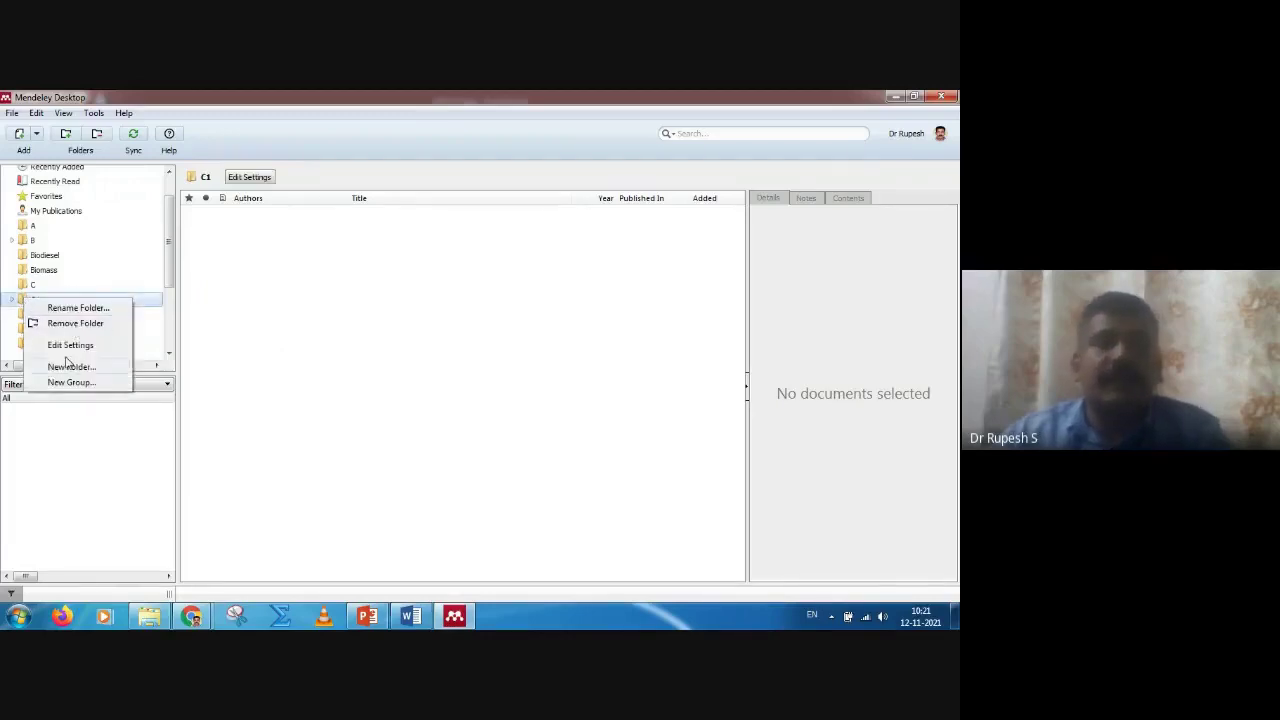
{"action": "left_click", "coordinate": [70, 366]}
{"action": "type", "text": "C"}
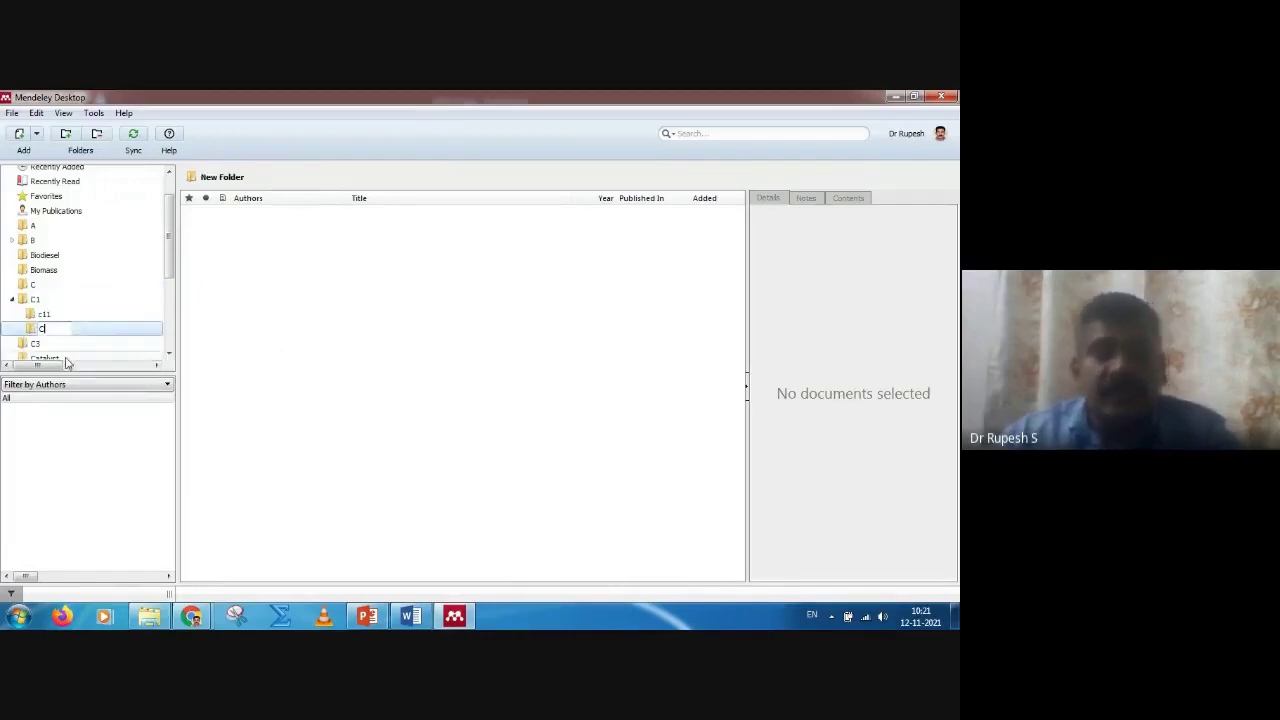
{"action": "left_click", "coordinate": [318, 313]}
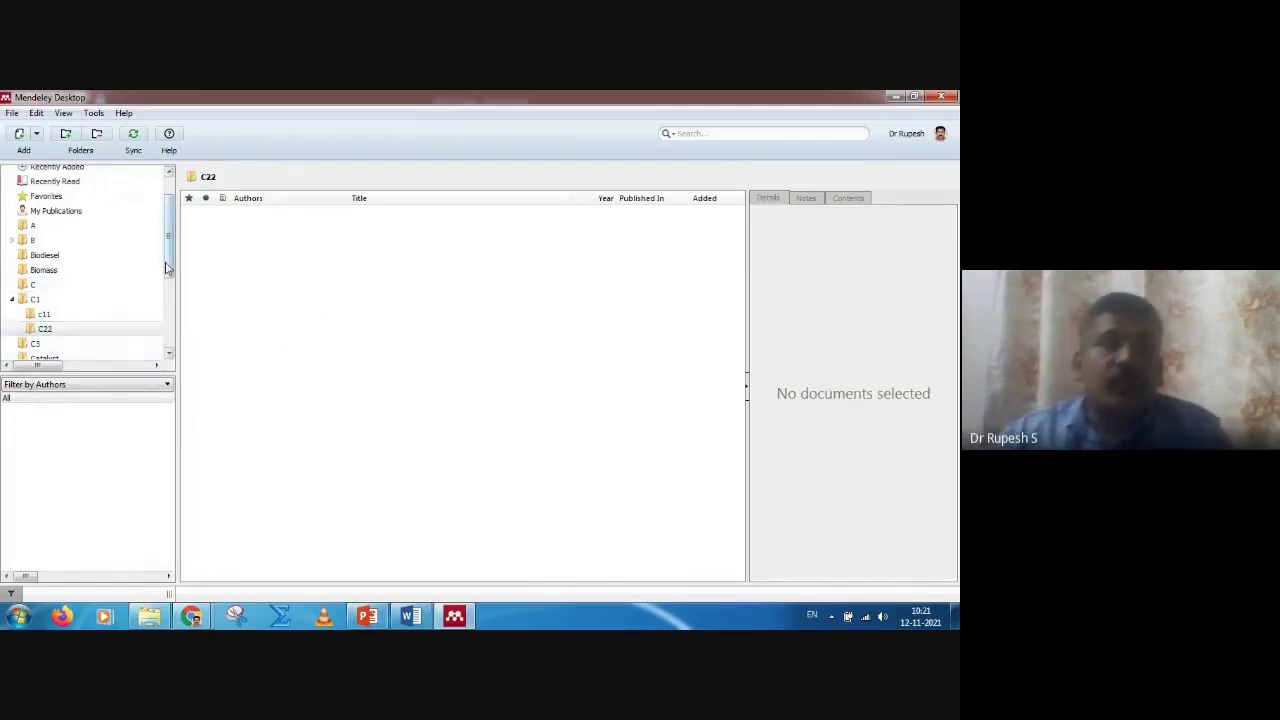
Step: Move folder C3 into folder C1 as a subfolder, then view folder C1
{"action": "scroll", "coordinate": [168, 352], "scroll_direction": "down", "scroll_amount": 2}
{"action": "left_click", "coordinate": [34, 304]}
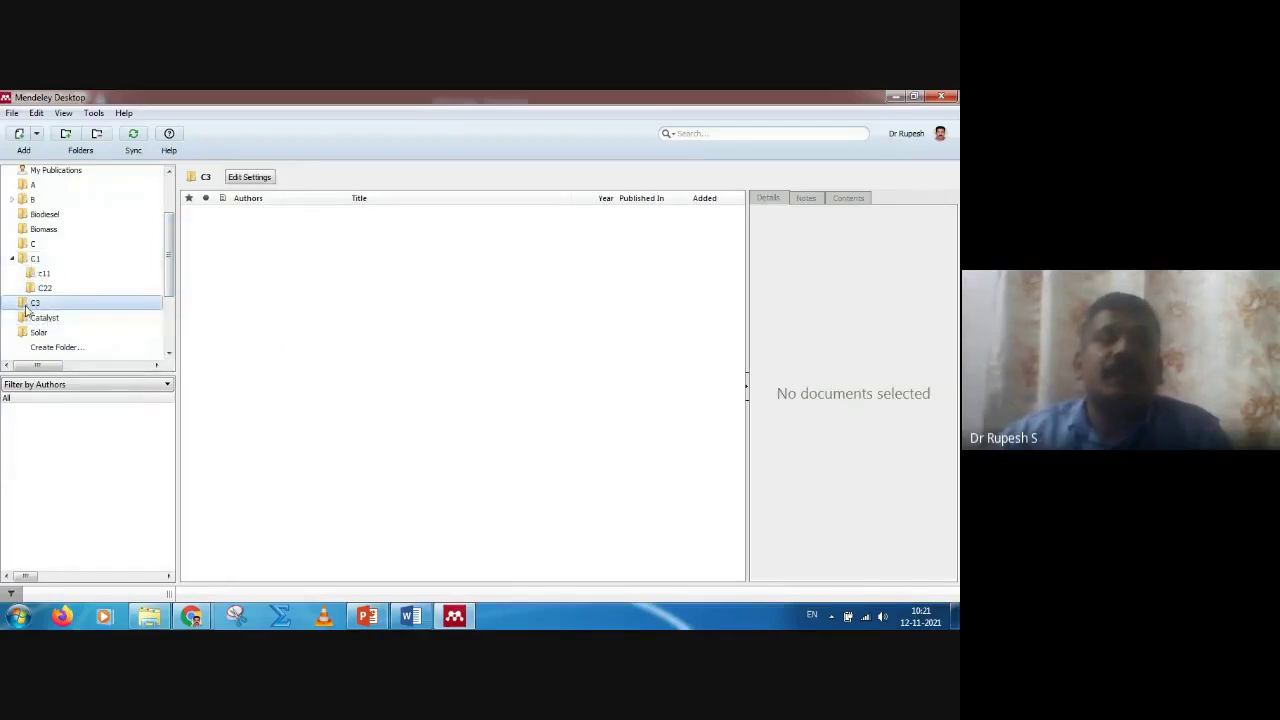
{"action": "left_click_drag", "start_coordinate": [27, 307], "coordinate": [27, 263]}
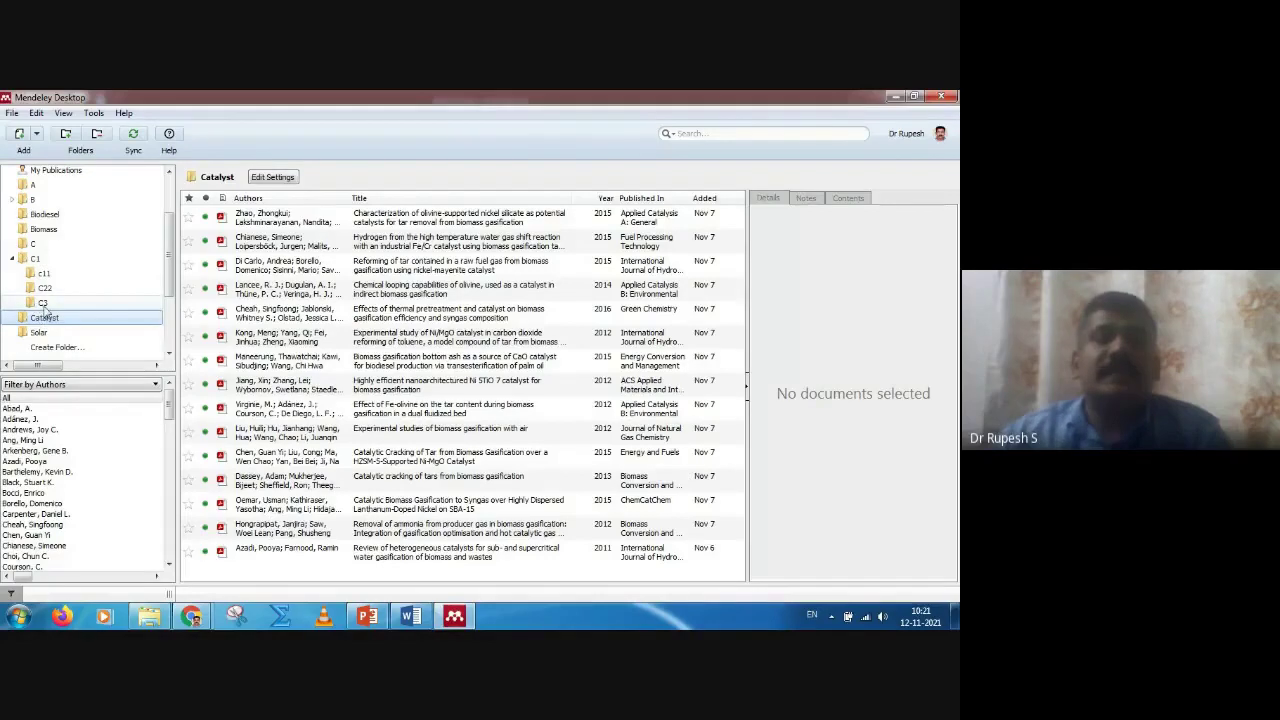
{"action": "left_click", "coordinate": [32, 258]}
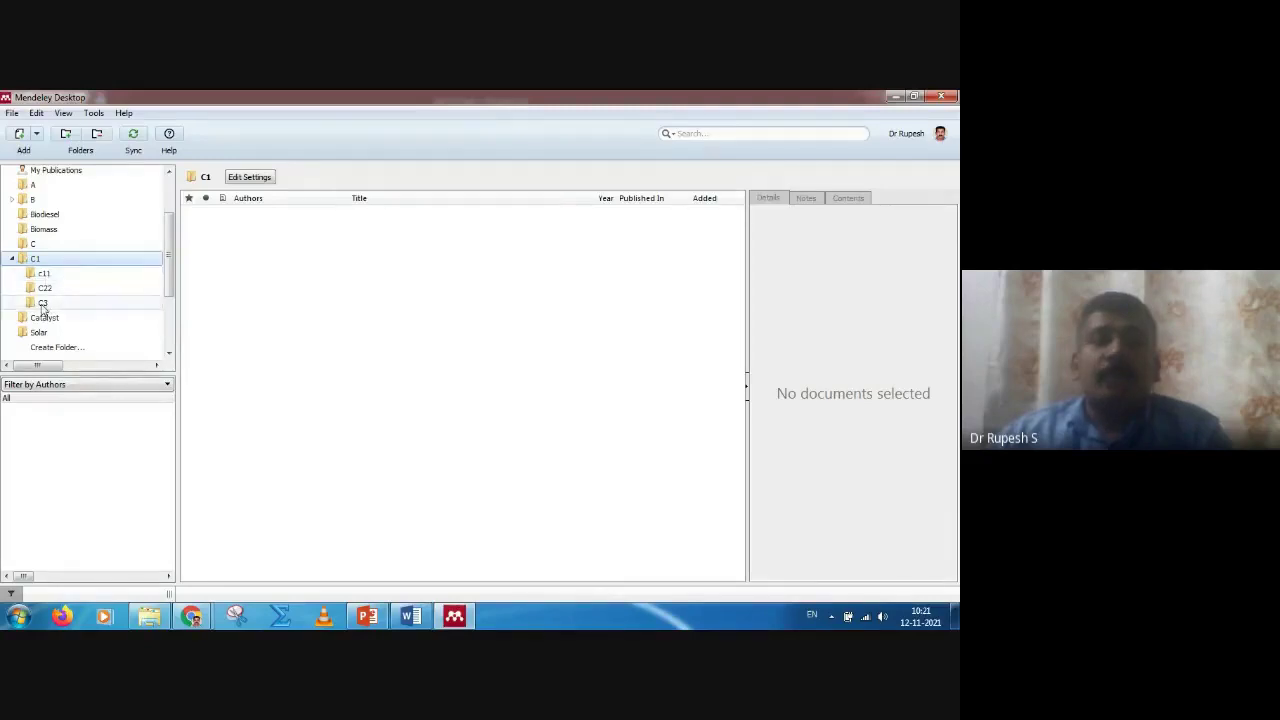
Step: Remove subfolder C3 from folder C1 and confirm the removal
{"action": "right_click", "coordinate": [43, 304]}
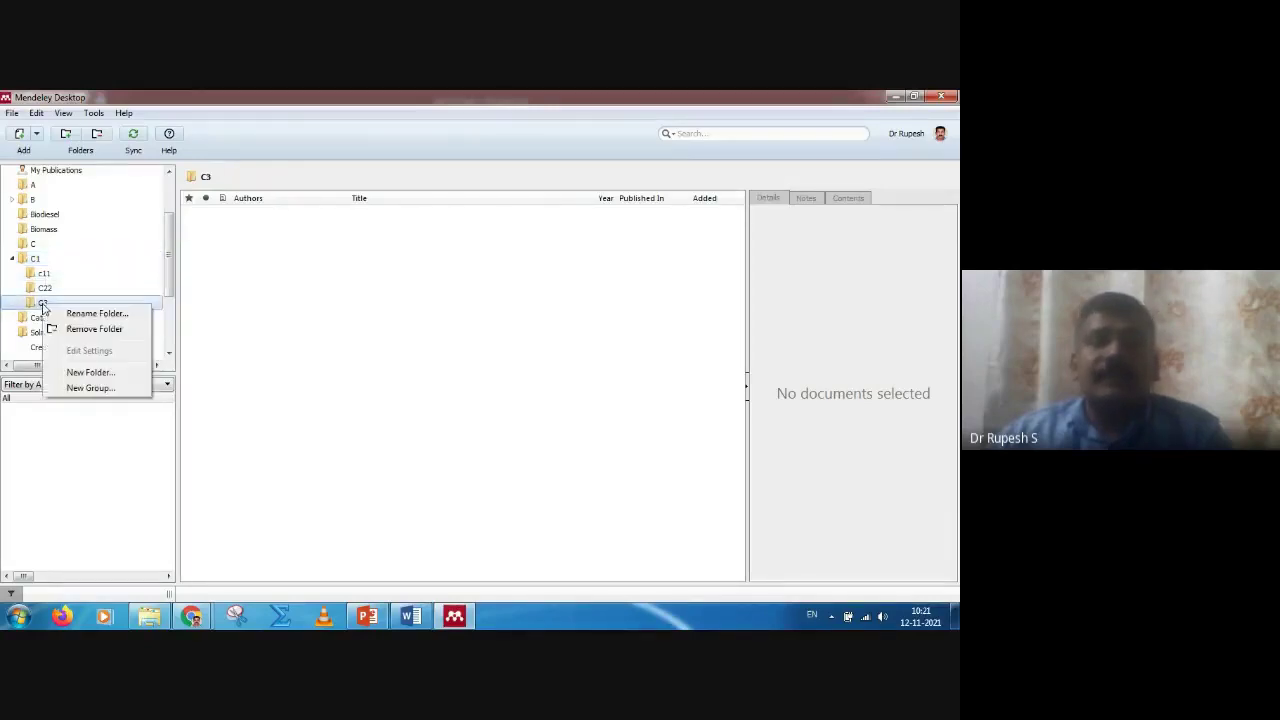
{"action": "left_click", "coordinate": [88, 330]}
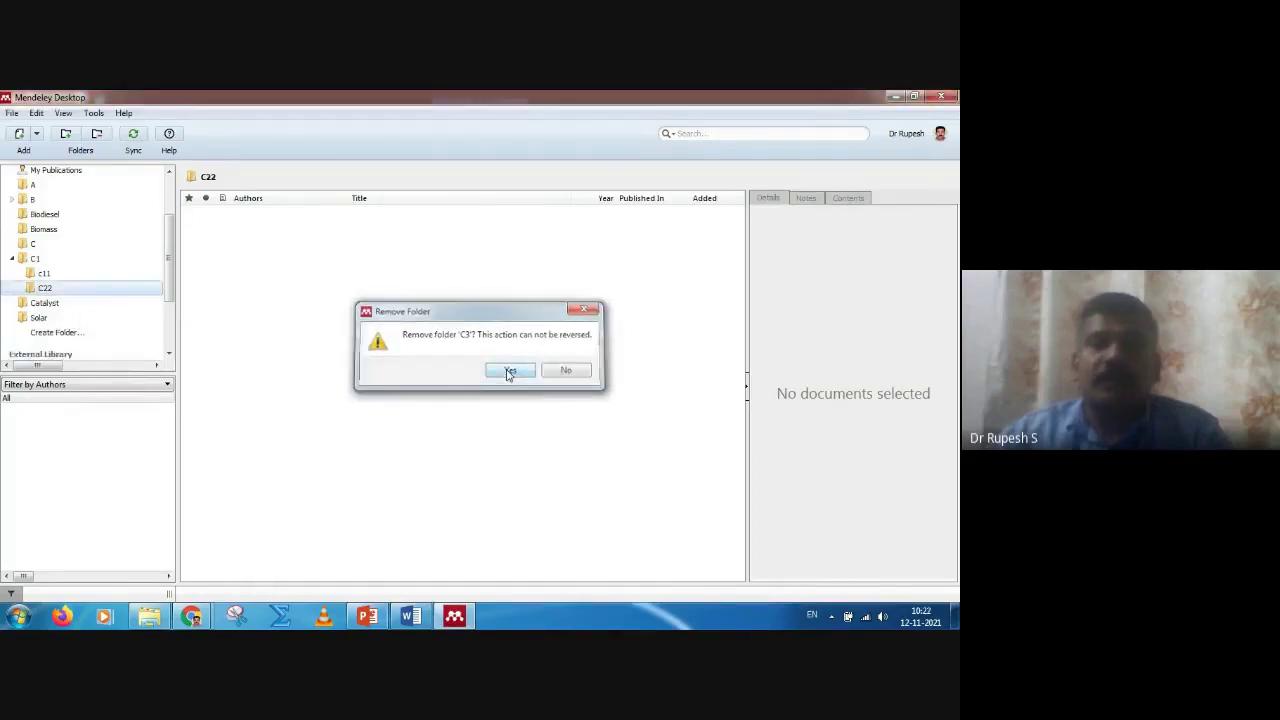
{"action": "left_click", "coordinate": [510, 371]}
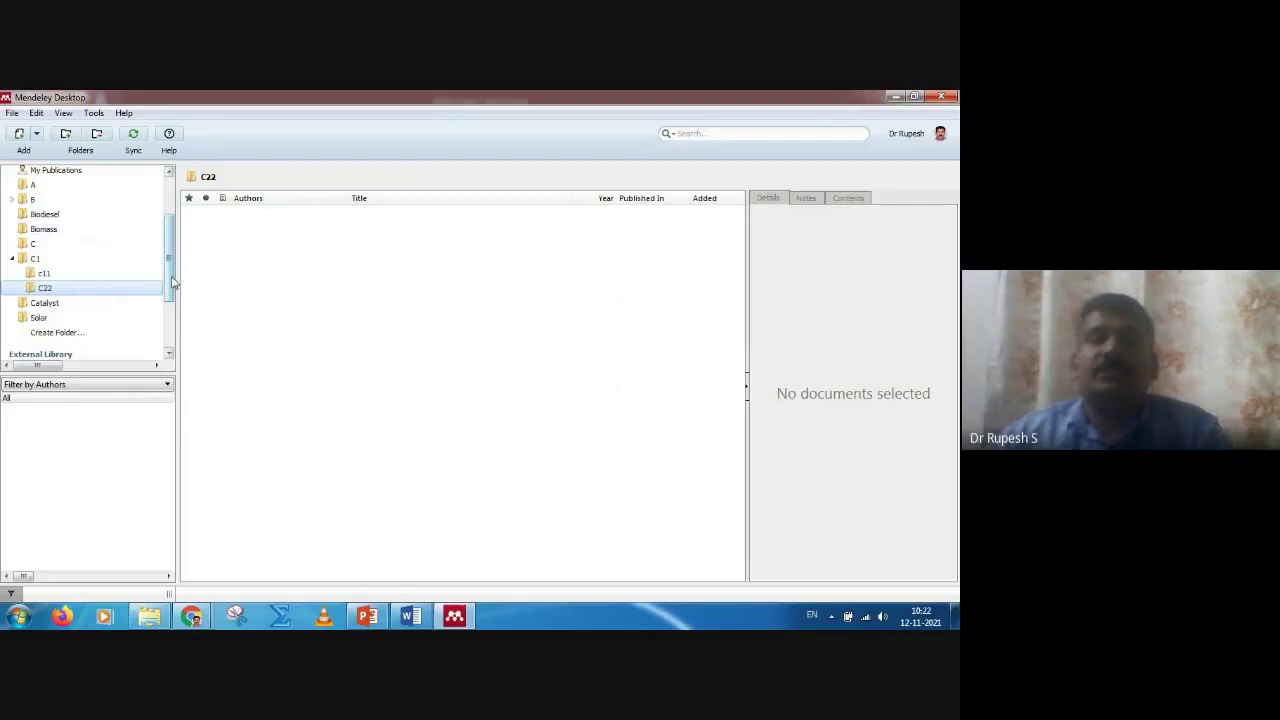
{"action": "left_click_drag", "start_coordinate": [170, 281], "coordinate": [170, 249]}
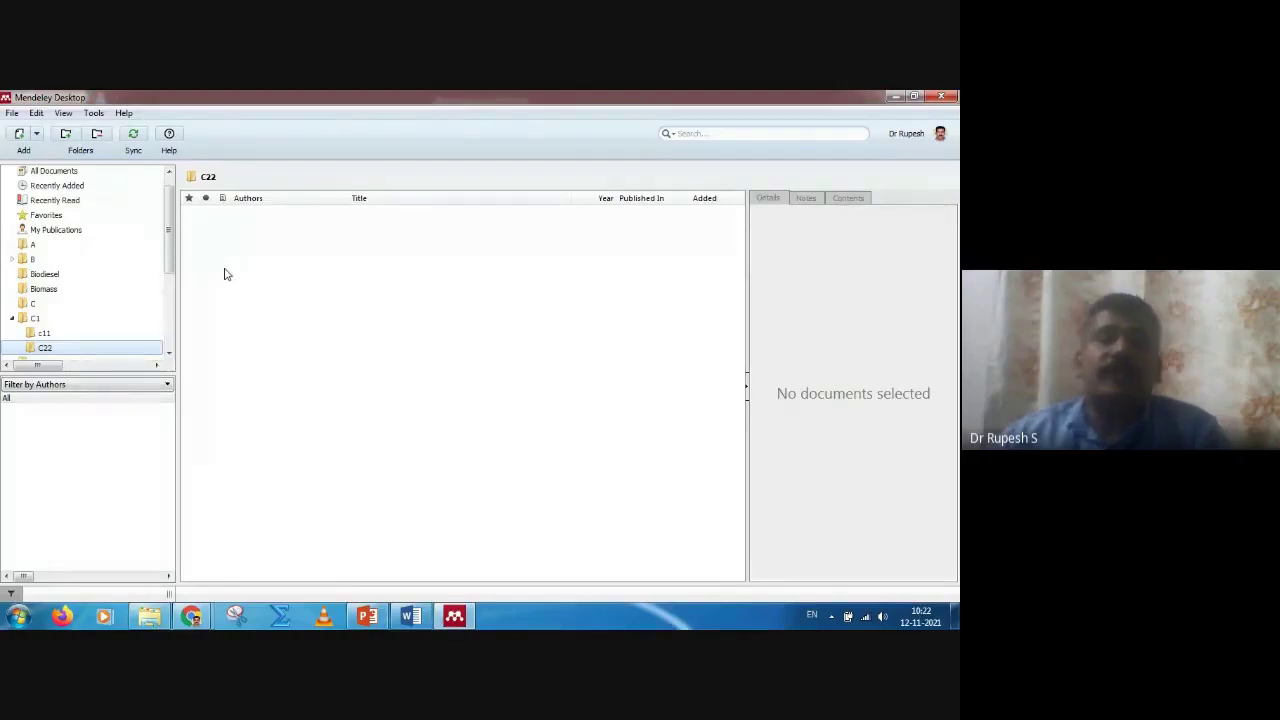
Step: Open folder A, reduce the Mendeley window, and move the FDP ref folder to a clear area of the desktop
{"action": "left_click", "coordinate": [35, 246]}
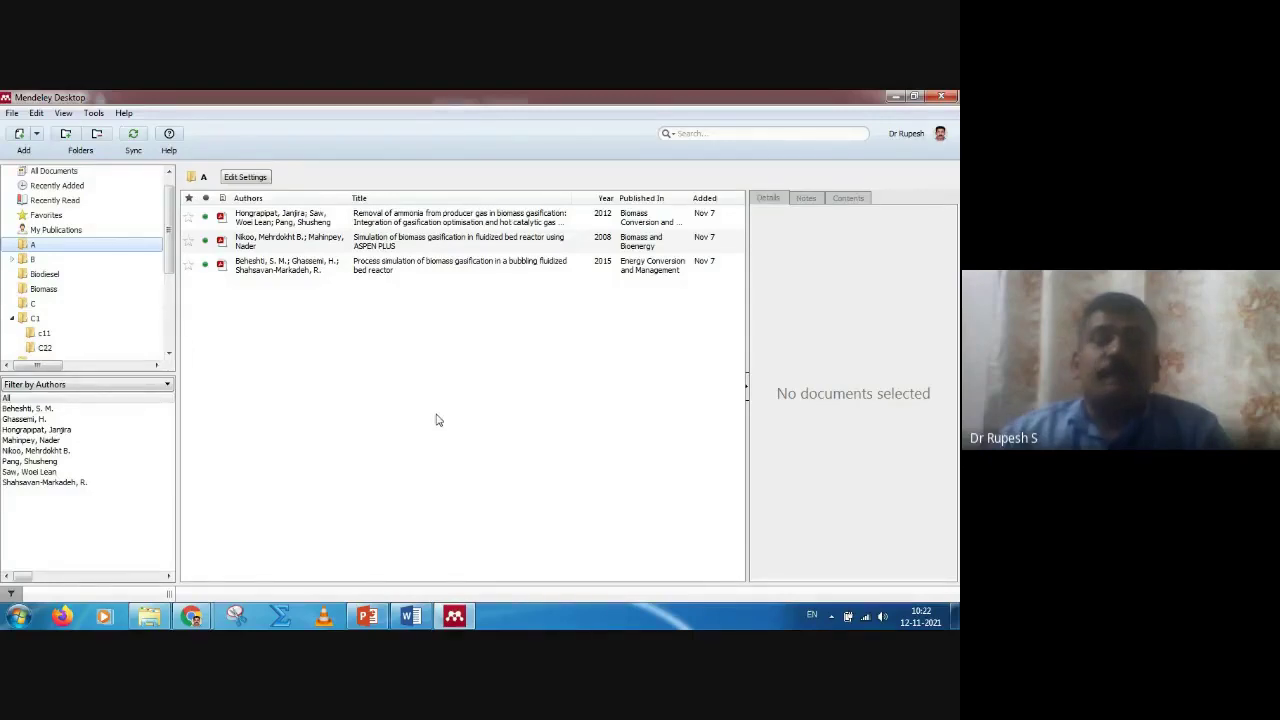
{"action": "double_click", "coordinate": [814, 95]}
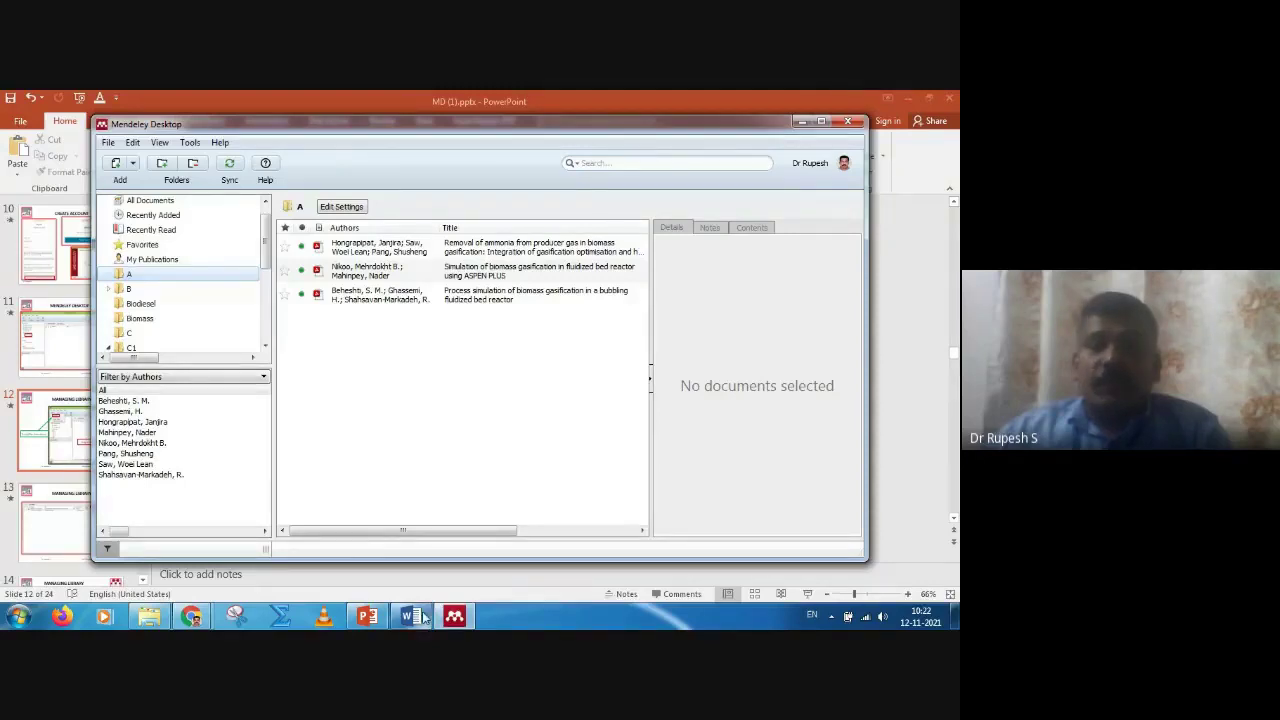
{"action": "left_click", "coordinate": [955, 615]}
{"action": "left_click_drag", "start_coordinate": [183, 178], "coordinate": [710, 178]}
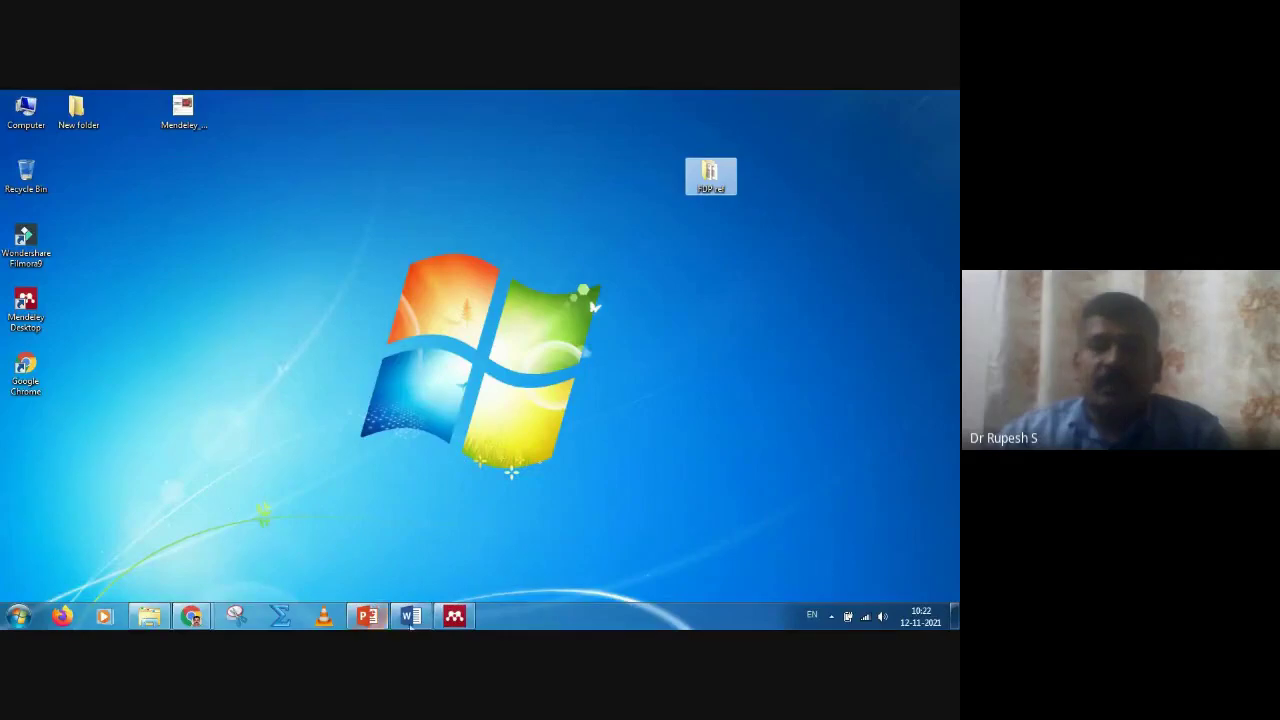
{"action": "left_click", "coordinate": [450, 618]}
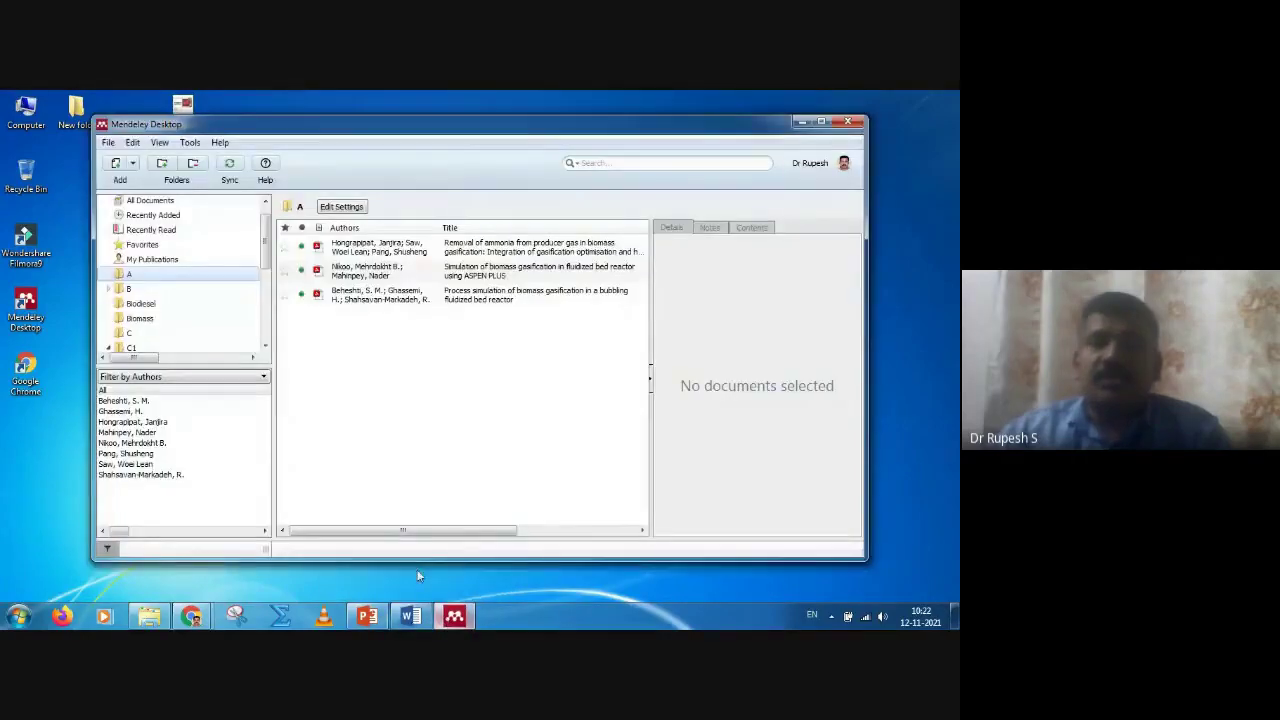
Step: Reposition the Mendeley window with folder A selected, and open the desktop folder FDP ref beside it
{"action": "left_click_drag", "start_coordinate": [578, 125], "coordinate": [494, 175]}
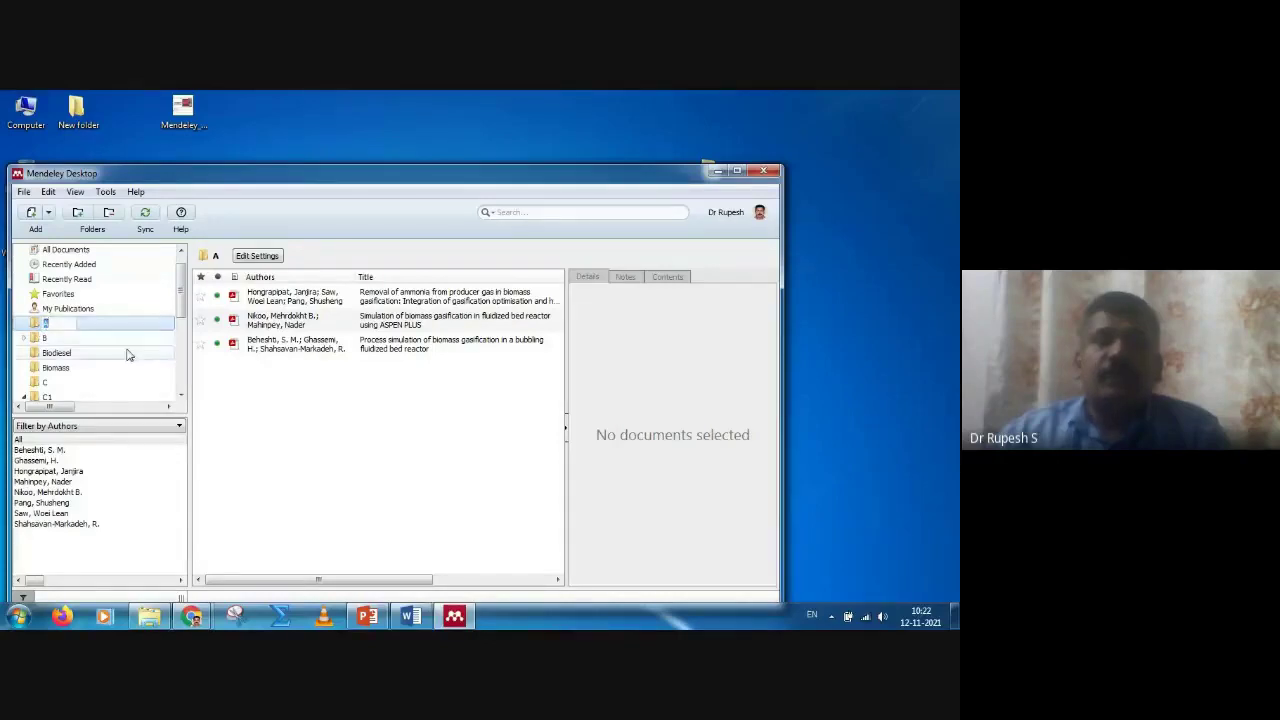
{"action": "left_click", "coordinate": [56, 352]}
{"action": "left_click", "coordinate": [44, 323]}
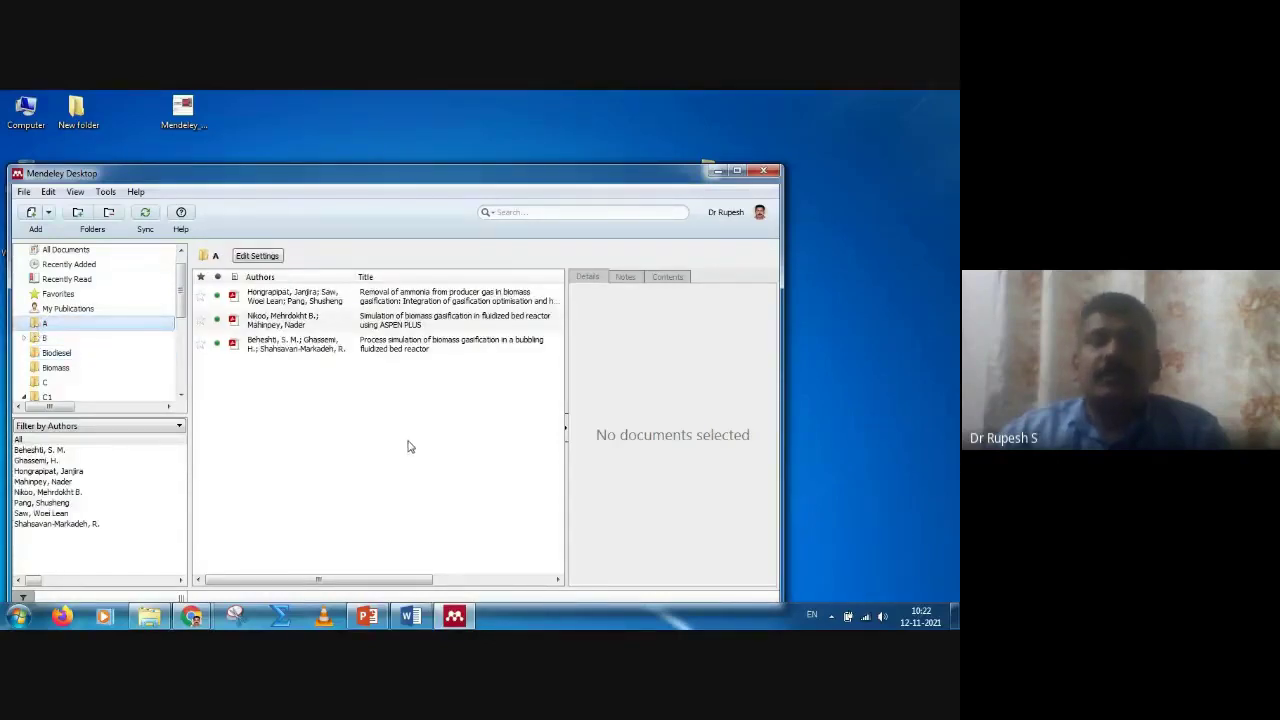
{"action": "left_click_drag", "start_coordinate": [502, 197], "coordinate": [587, 236]}
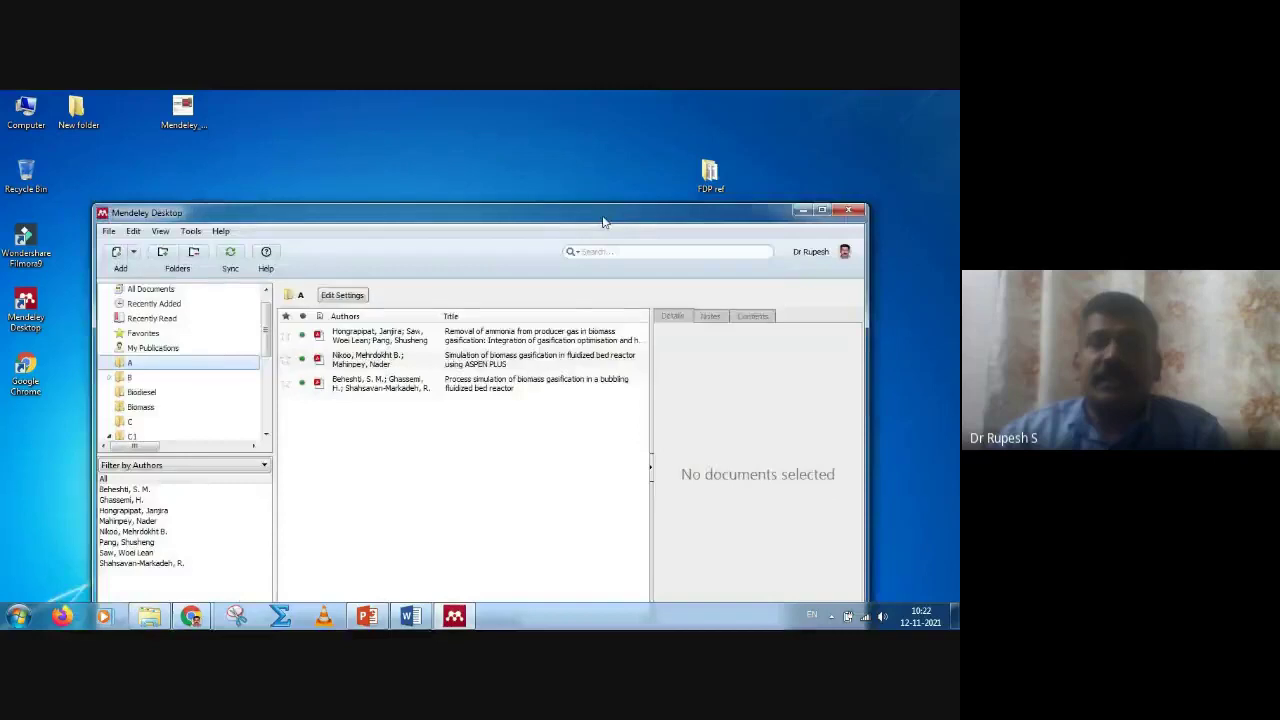
{"action": "double_click", "coordinate": [711, 178]}
{"action": "left_click_drag", "start_coordinate": [668, 104], "coordinate": [829, 109]}
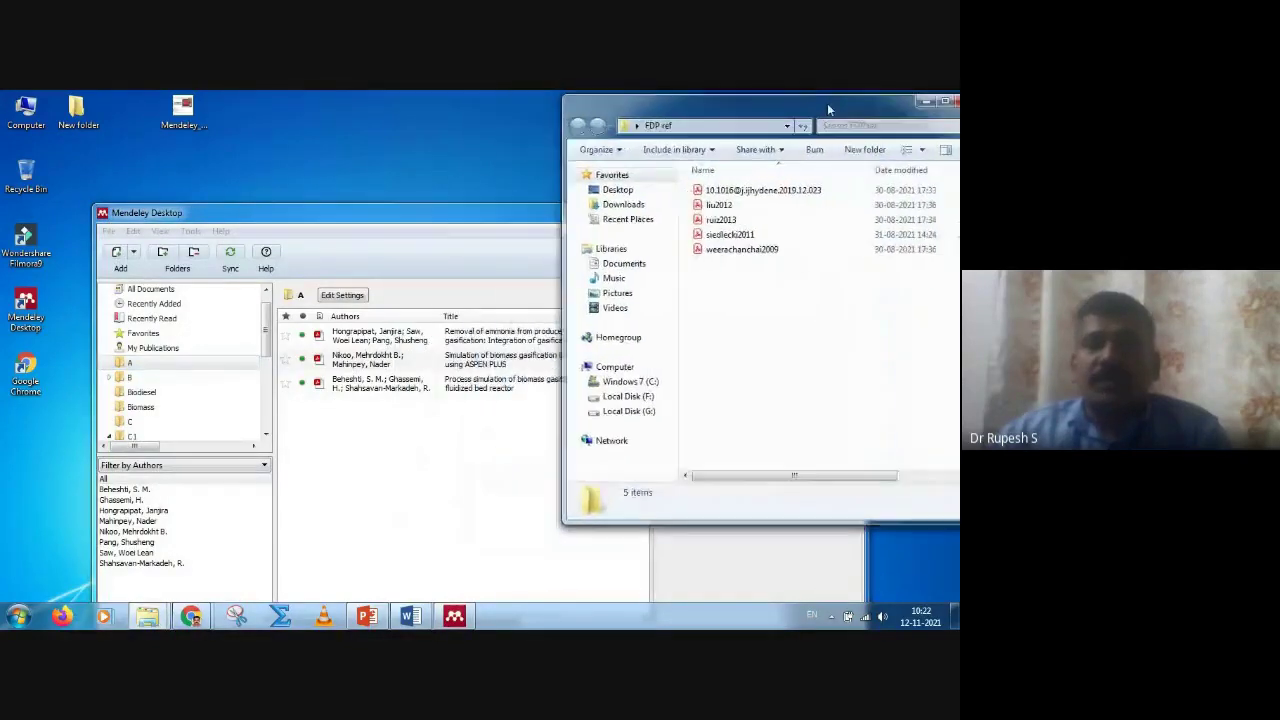
{"action": "left_click", "coordinate": [748, 192]}
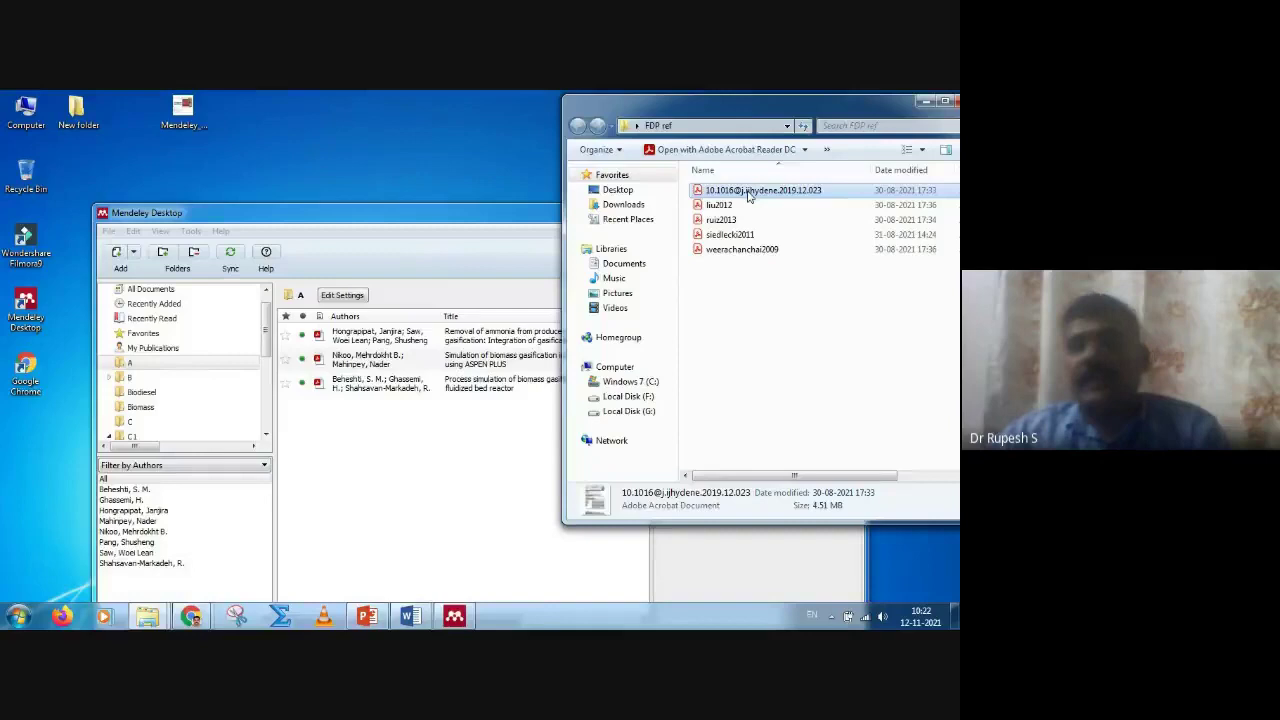
{"action": "left_click_drag", "start_coordinate": [748, 195], "coordinate": [399, 496]}
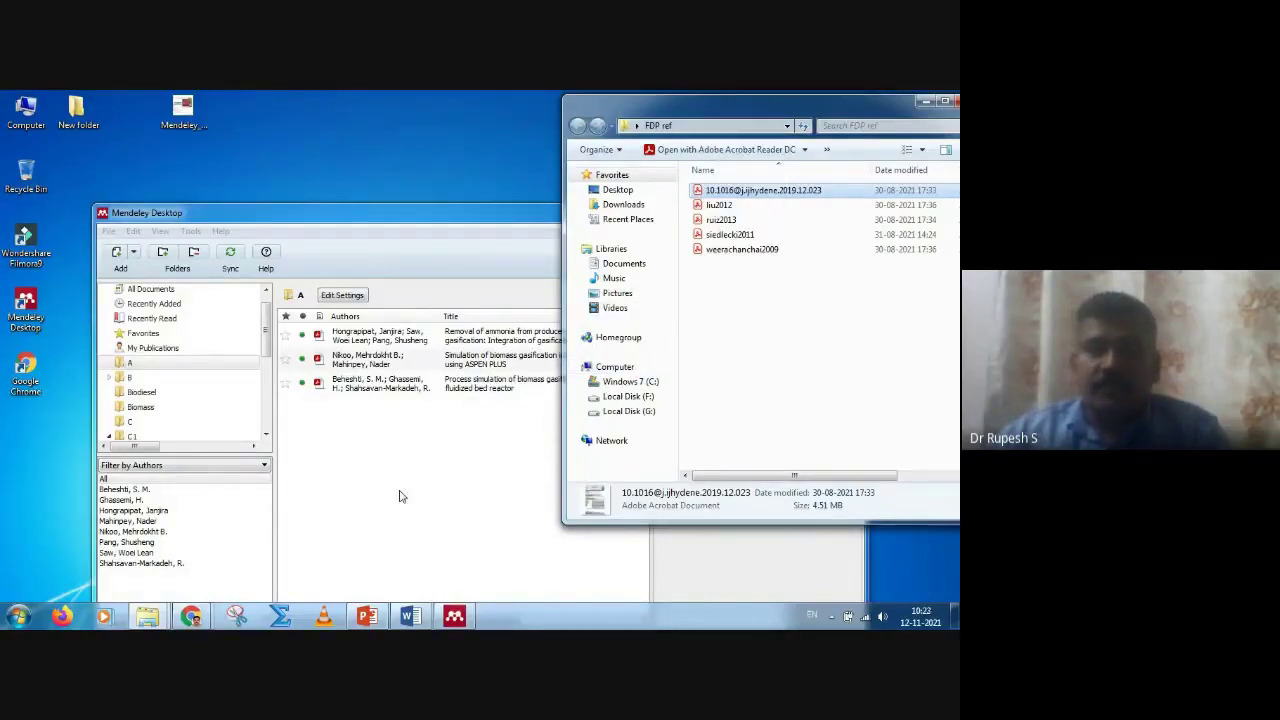
{"action": "left_click_drag", "start_coordinate": [449, 217], "coordinate": [364, 195]}
{"action": "left_click", "coordinate": [670, 115]}
{"action": "left_click_drag", "start_coordinate": [740, 191], "coordinate": [309, 458]}
{"action": "left_click", "coordinate": [309, 458]}
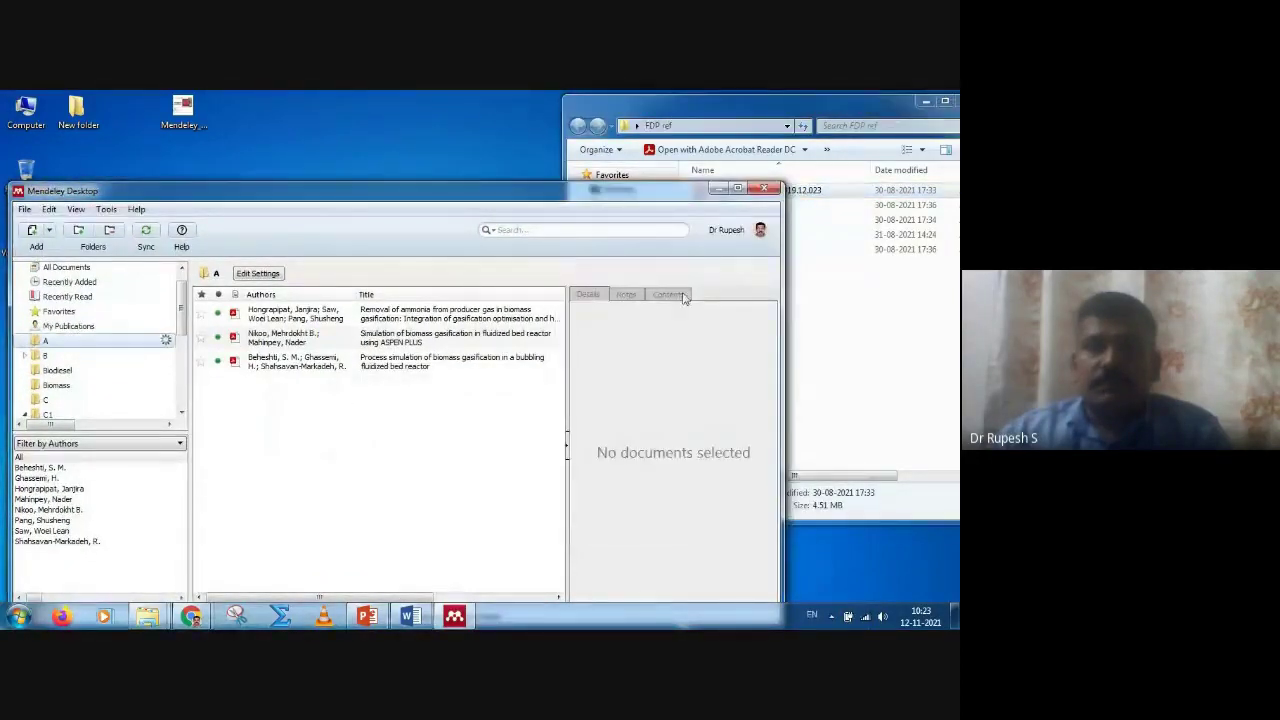
{"action": "left_click_drag", "start_coordinate": [609, 197], "coordinate": [610, 256]}
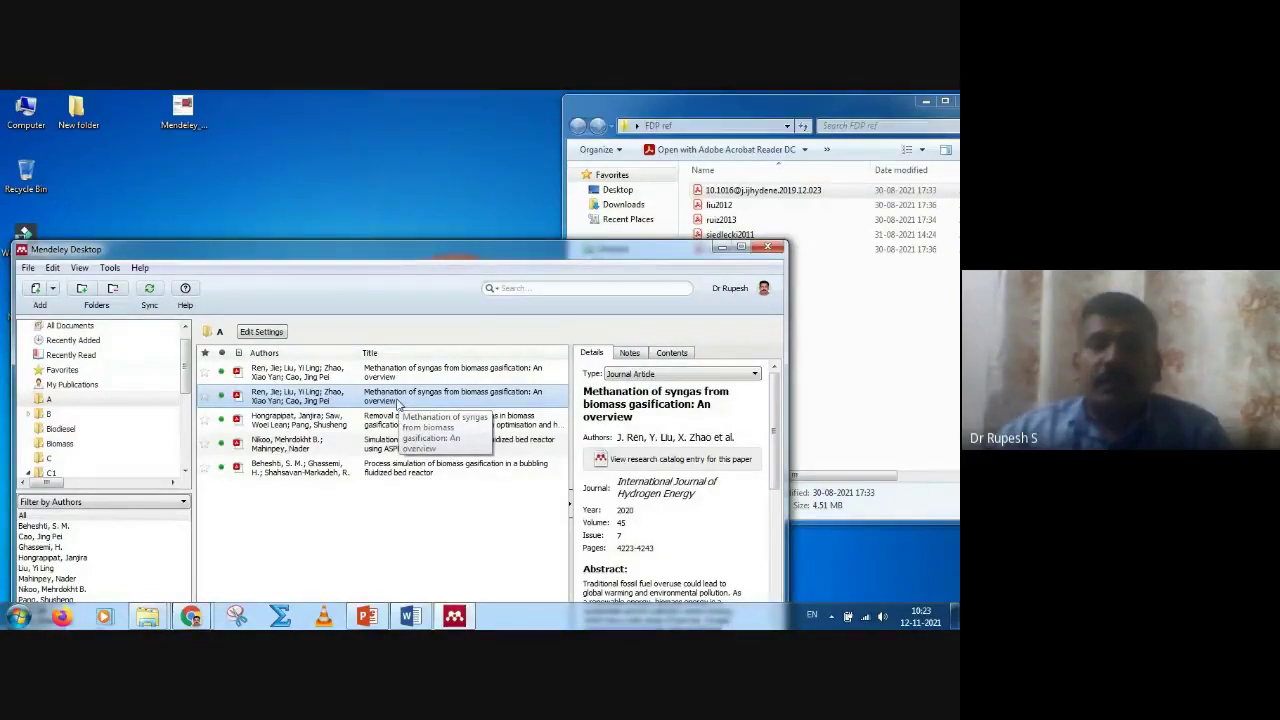
{"action": "double_click", "coordinate": [770, 190]}
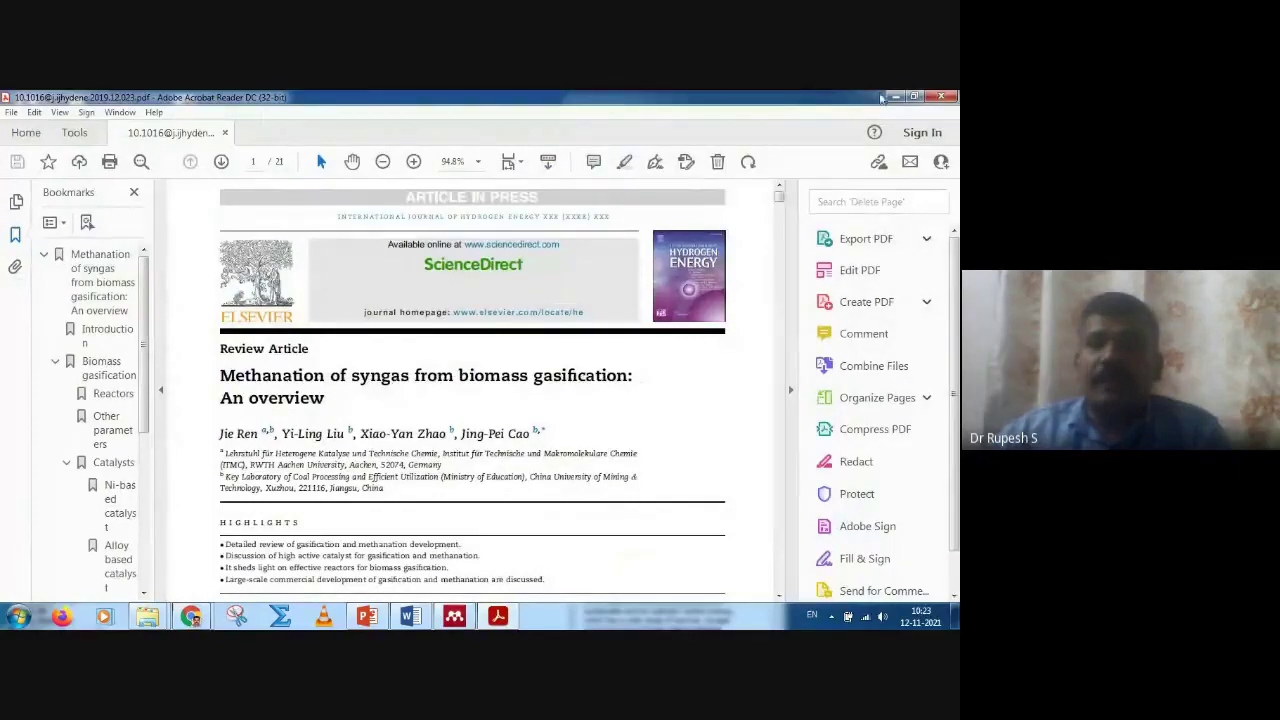
{"action": "left_click", "coordinate": [891, 97]}
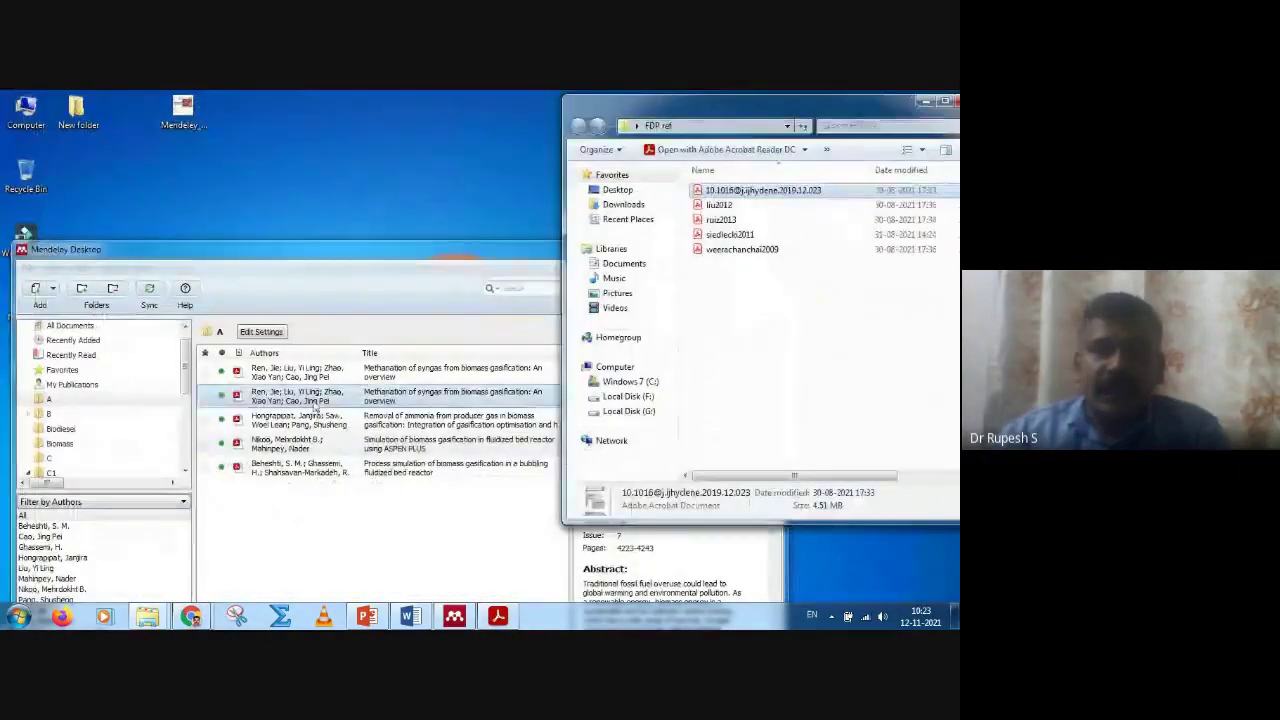
{"action": "left_click", "coordinate": [316, 405]}
{"action": "left_click_drag", "start_coordinate": [413, 257], "coordinate": [495, 292]}
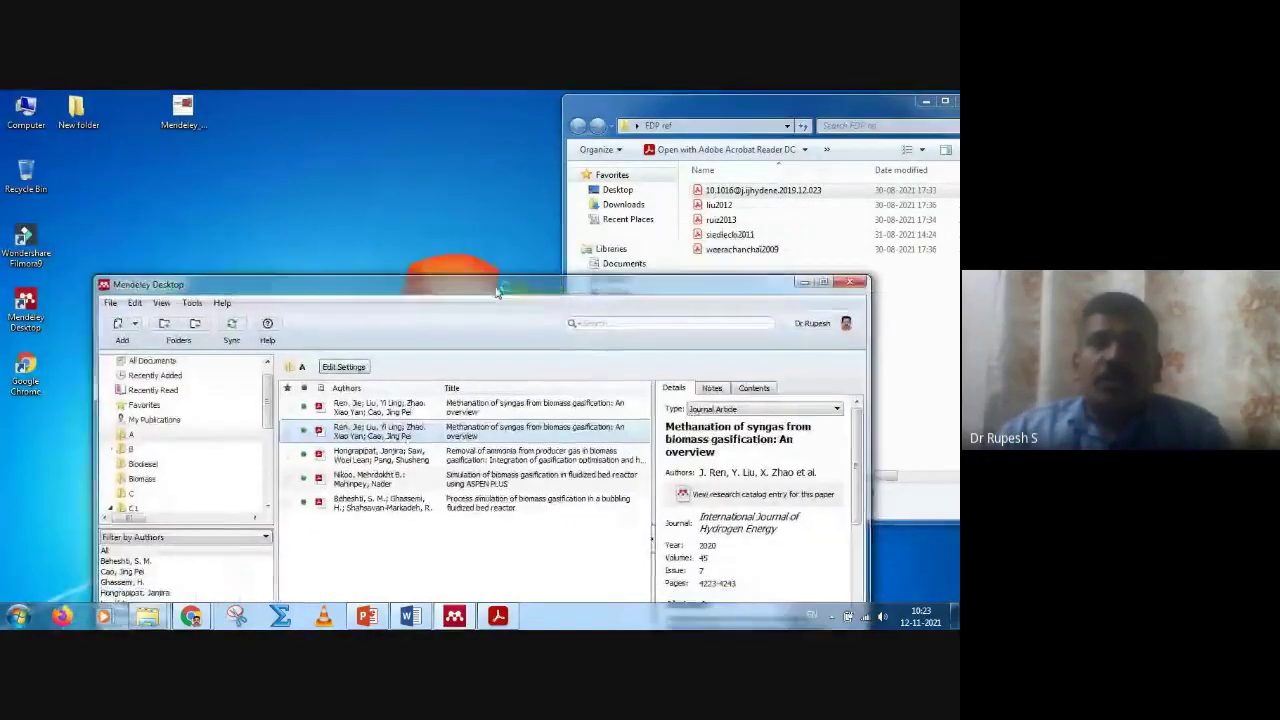
{"action": "left_click", "coordinate": [136, 325]}
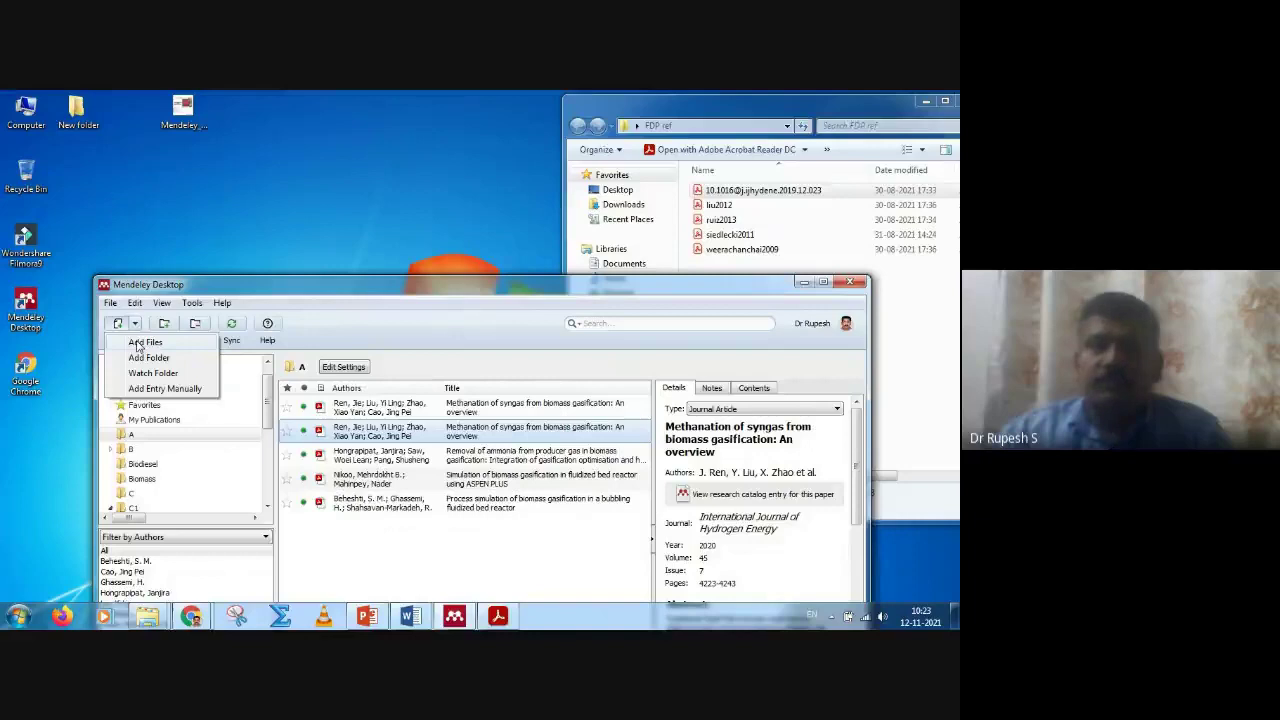
{"action": "left_click", "coordinate": [139, 343]}
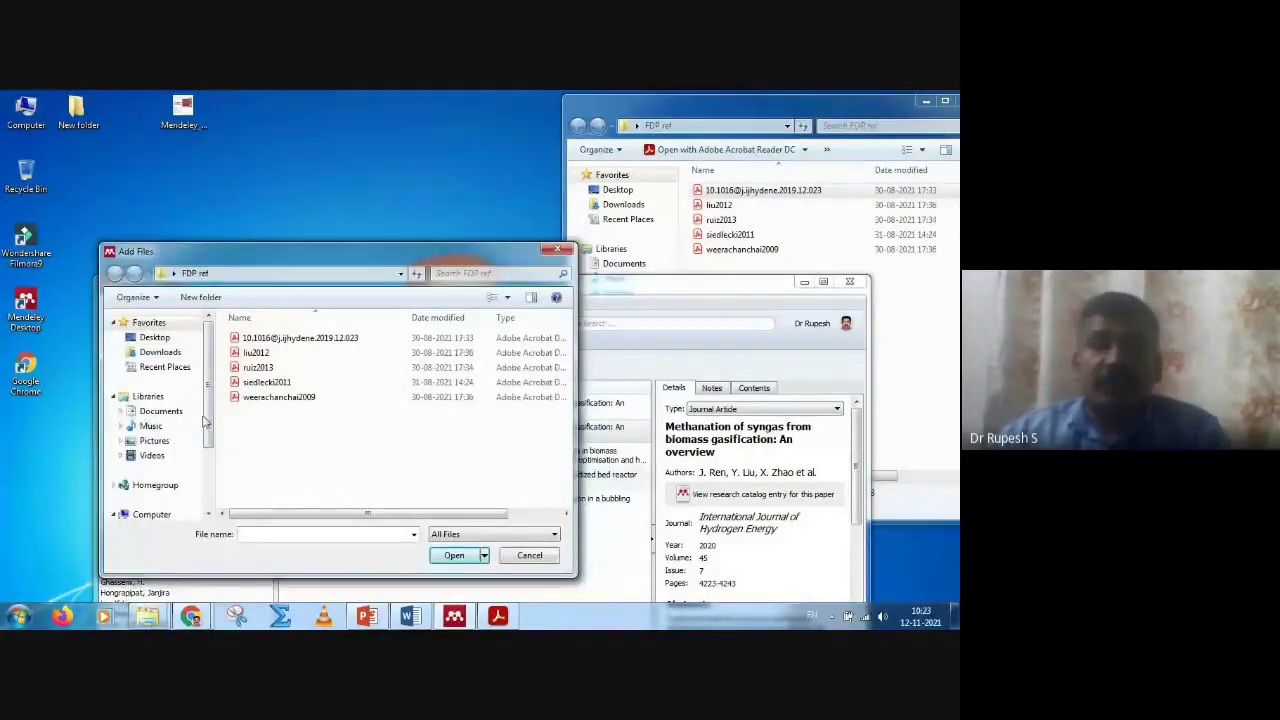
{"action": "left_click", "coordinate": [556, 249]}
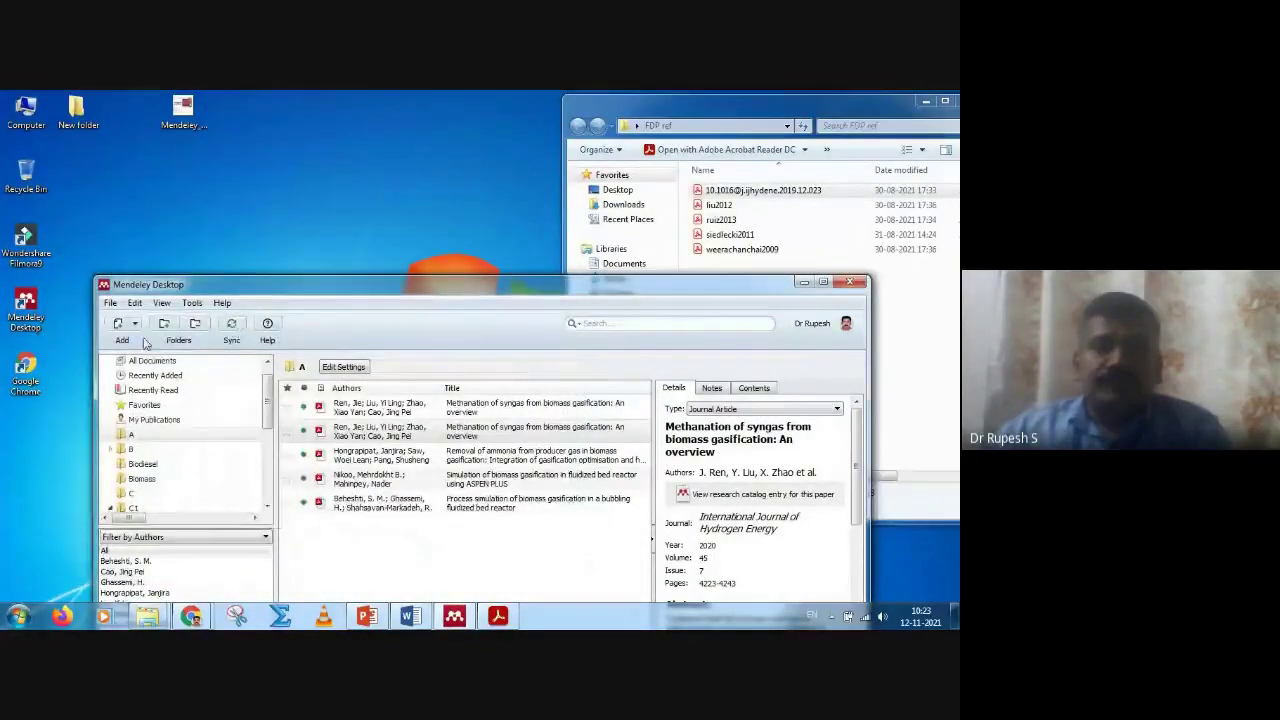
Step: Import the files liu2012, ruiz2013, siedlecki2011 and weerachanchai2009 from the FDP ref folder into folder A
{"action": "left_click", "coordinate": [136, 325]}
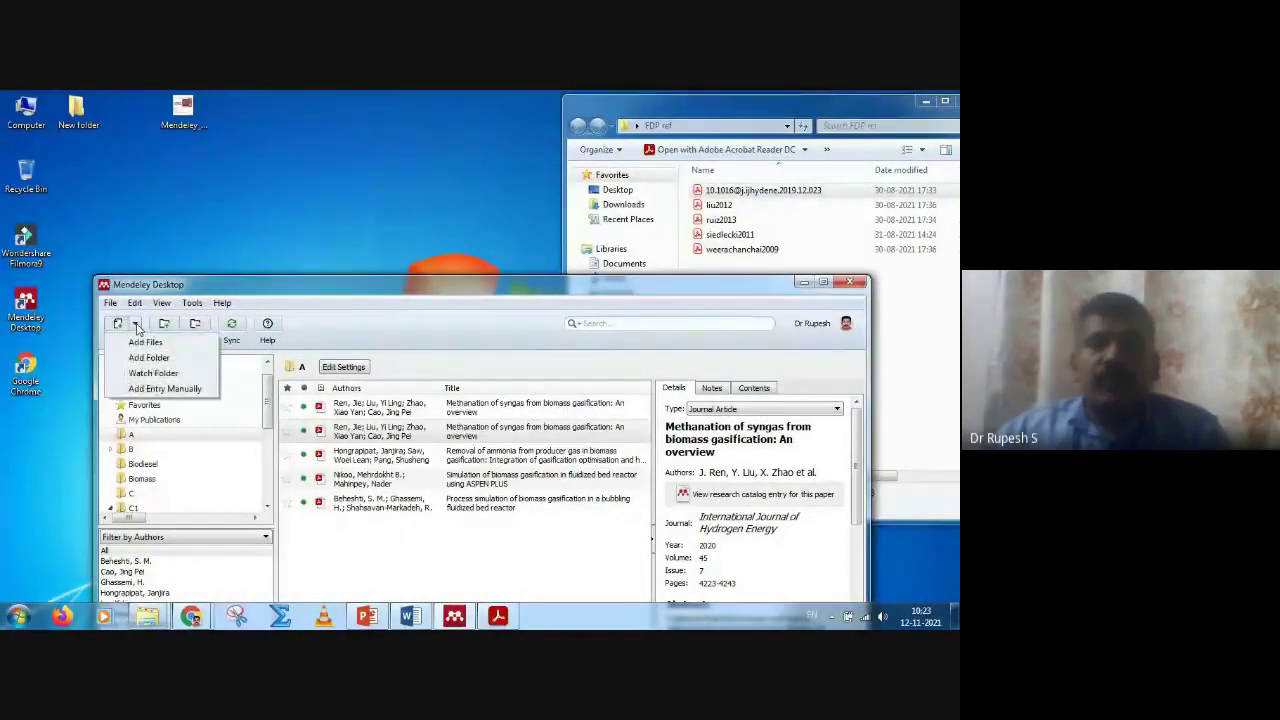
{"action": "left_click", "coordinate": [140, 343]}
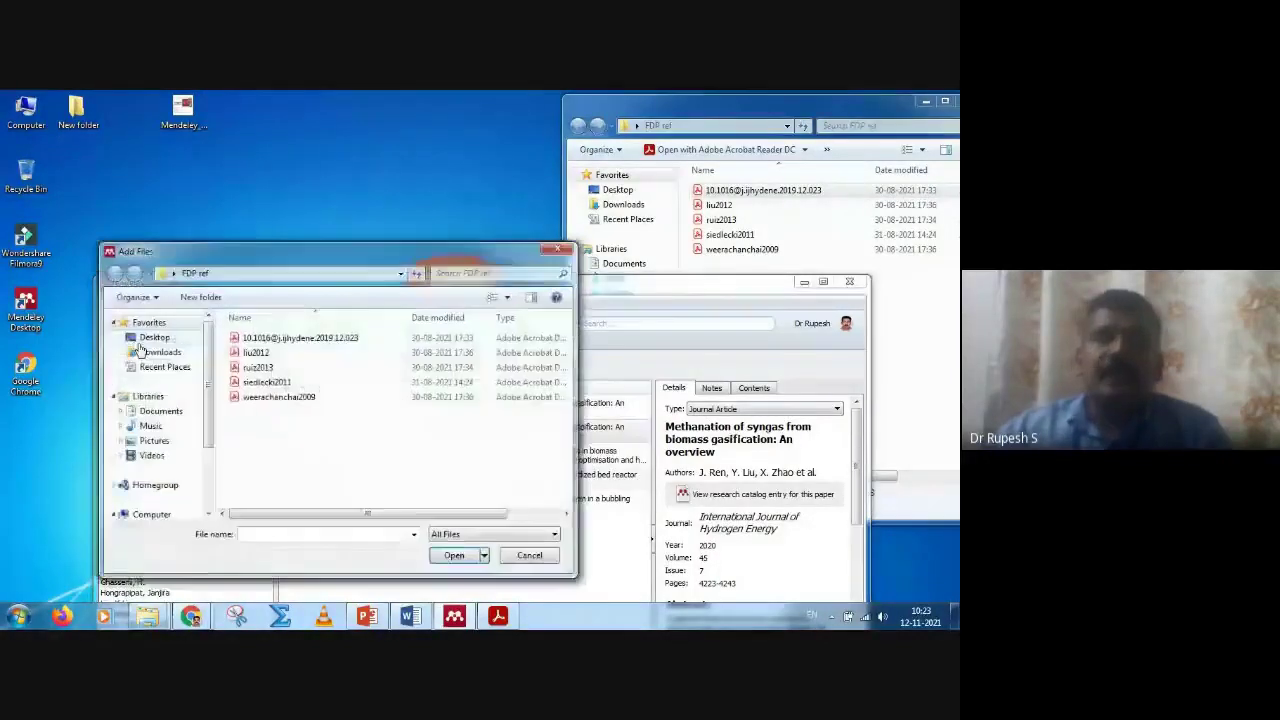
{"action": "scroll", "coordinate": [211, 478], "scroll_direction": "down", "scroll_amount": 2}
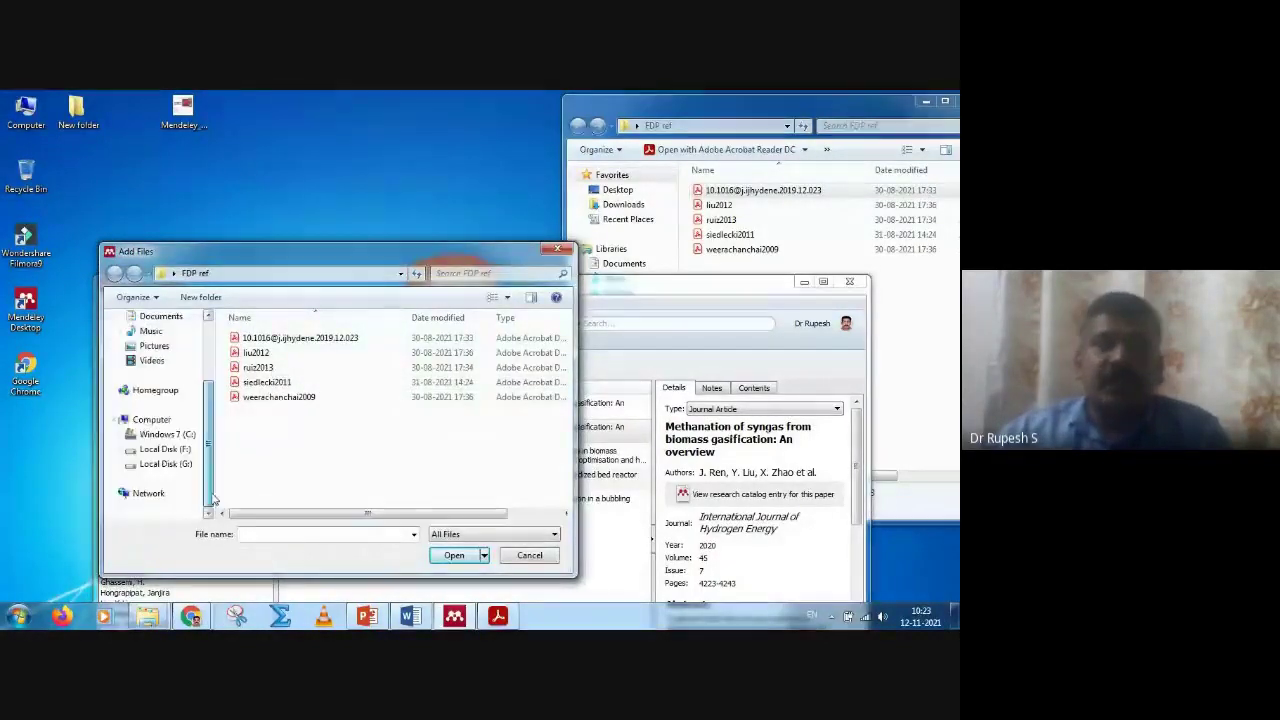
{"action": "scroll", "coordinate": [211, 478], "scroll_direction": "up", "scroll_amount": 2}
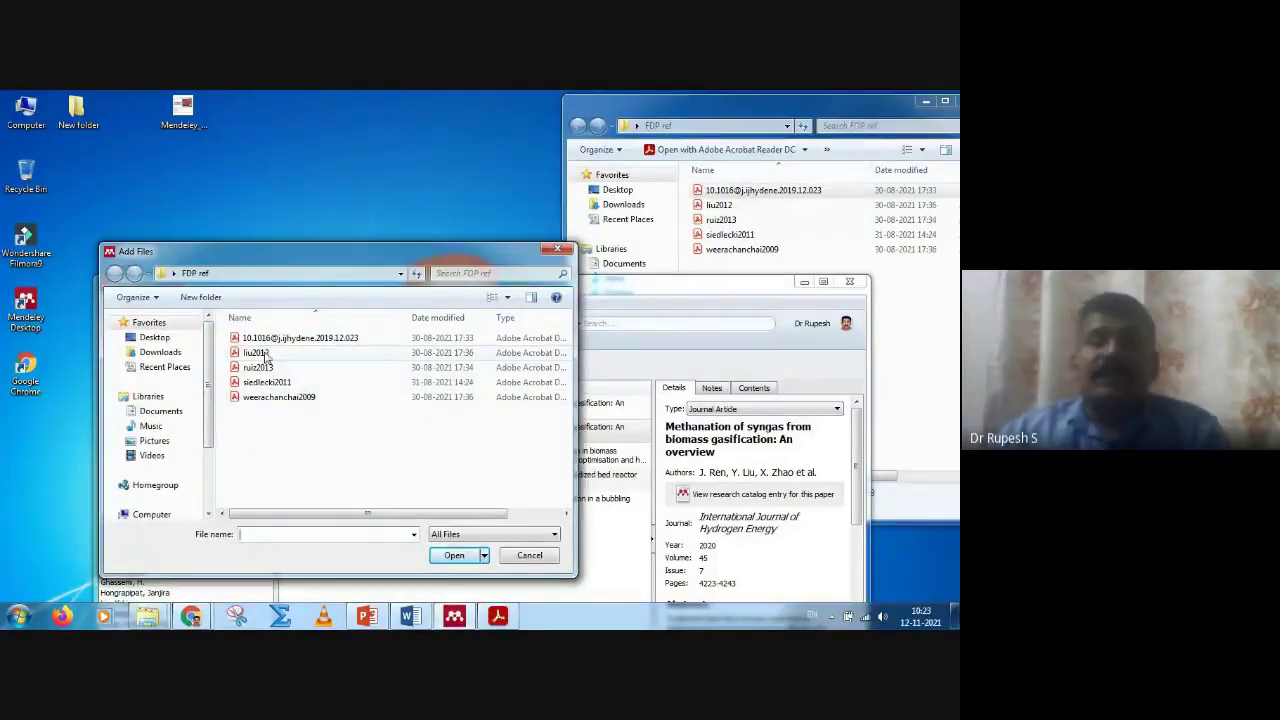
{"action": "left_click", "coordinate": [296, 340]}
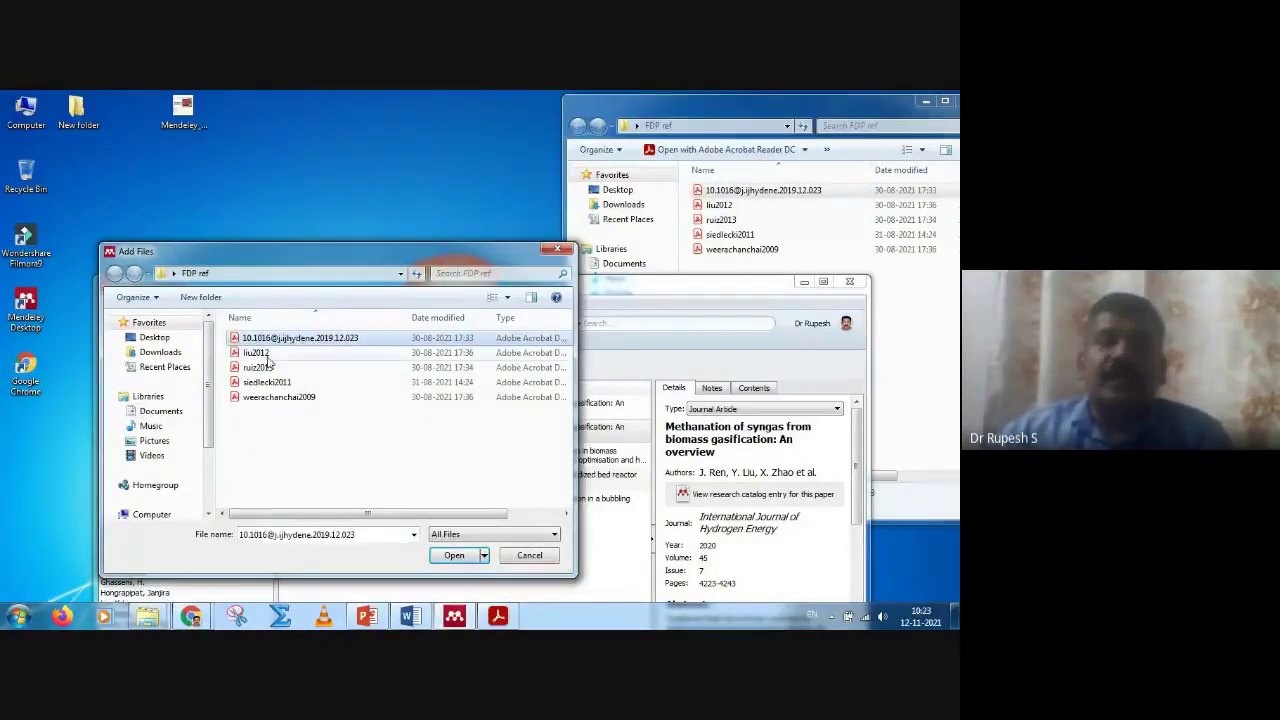
{"action": "left_click", "coordinate": [258, 354]}
{"action": "left_click", "coordinate": [258, 367], "text": "ctrl"}
{"action": "left_click", "coordinate": [266, 382], "text": "ctrl"}
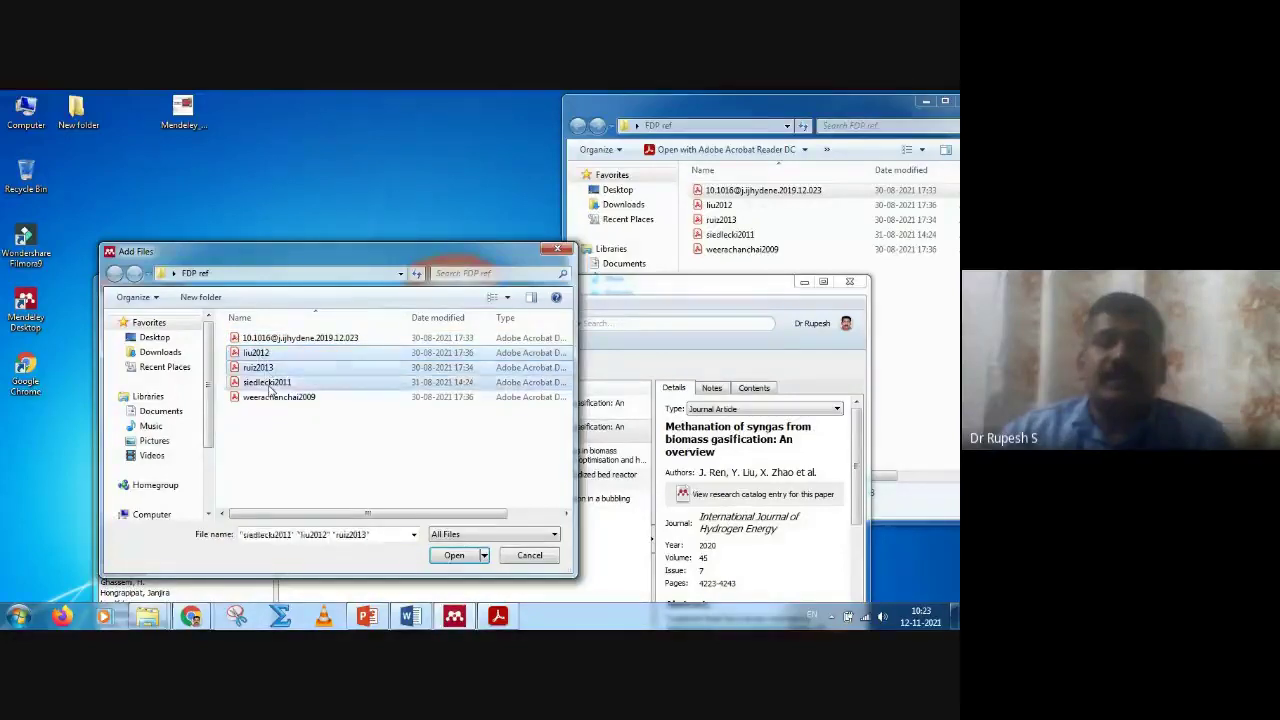
{"action": "left_click", "coordinate": [279, 397], "text": "ctrl"}
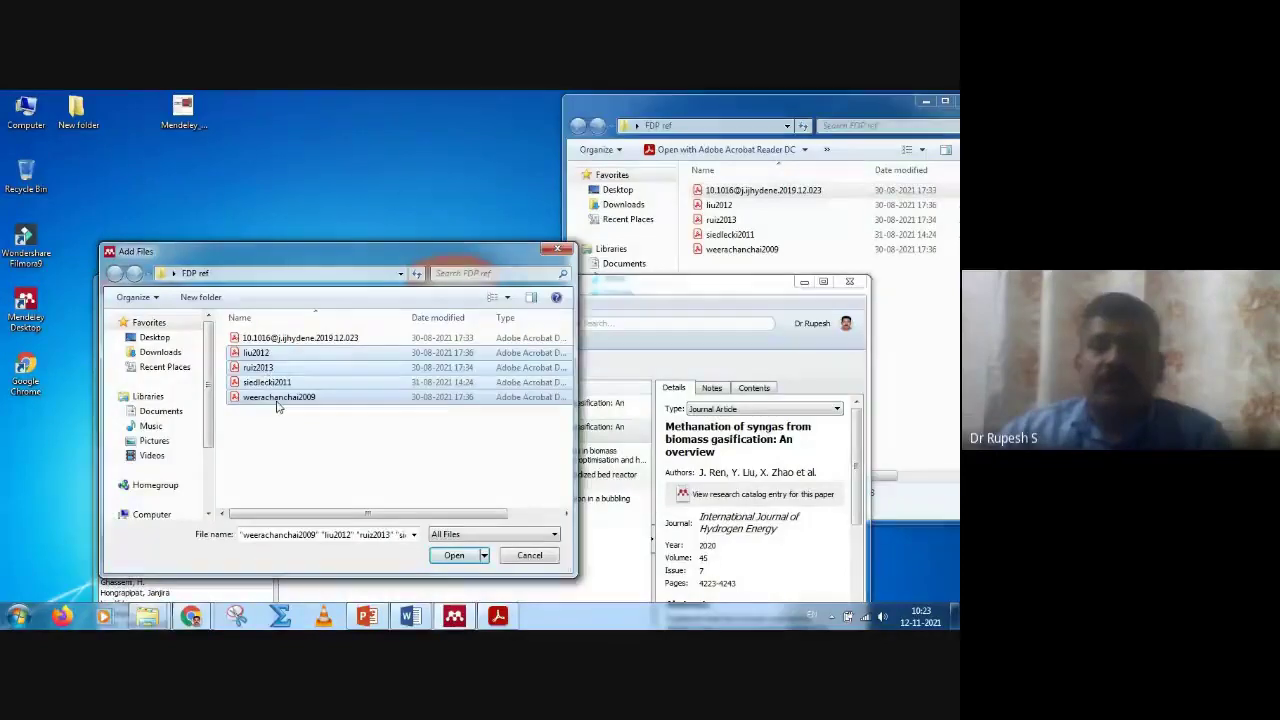
{"action": "left_click", "coordinate": [454, 556]}
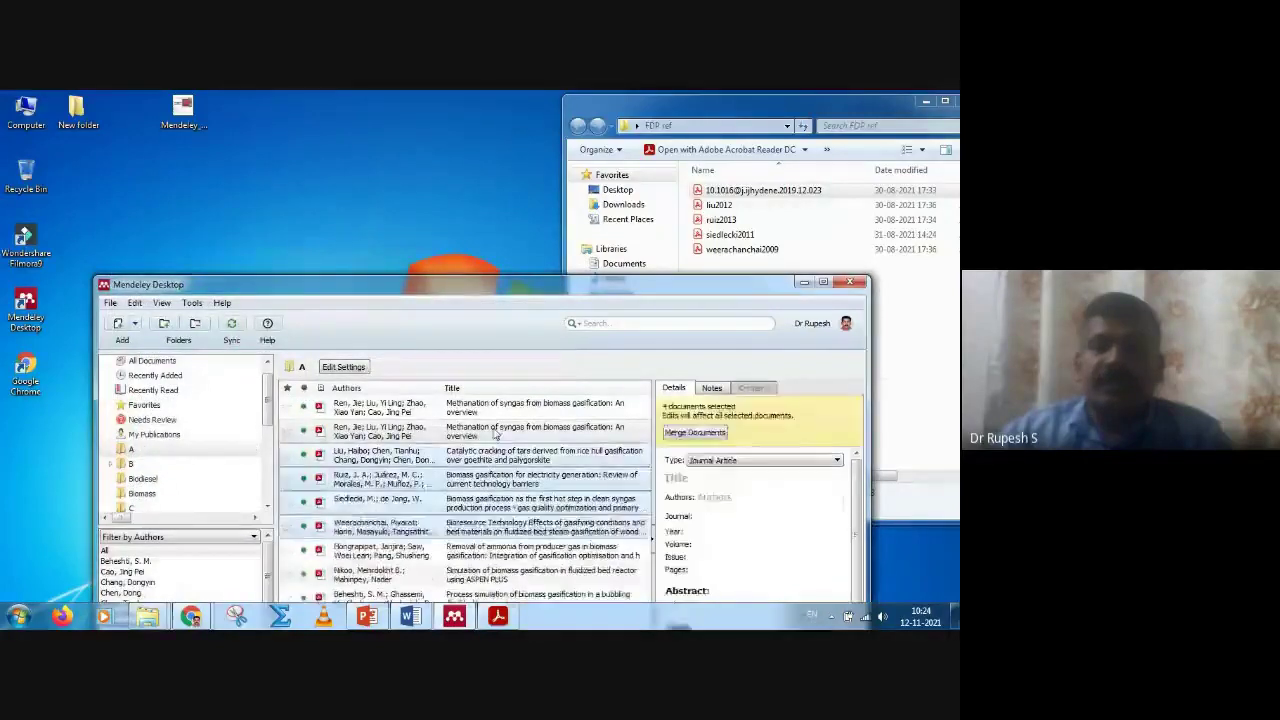
Step: View the notes area for the four newly imported documents, and clear the document selection
{"action": "left_click_drag", "start_coordinate": [505, 290], "coordinate": [506, 183]}
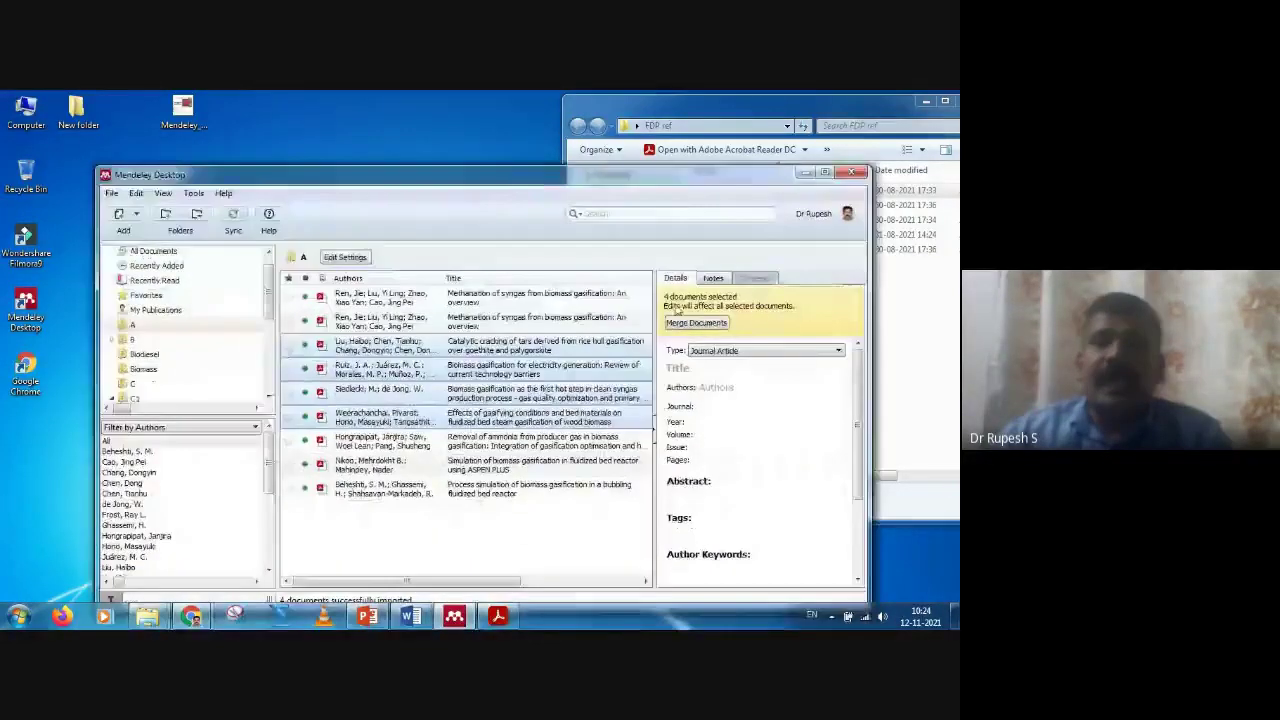
{"action": "left_click", "coordinate": [713, 278]}
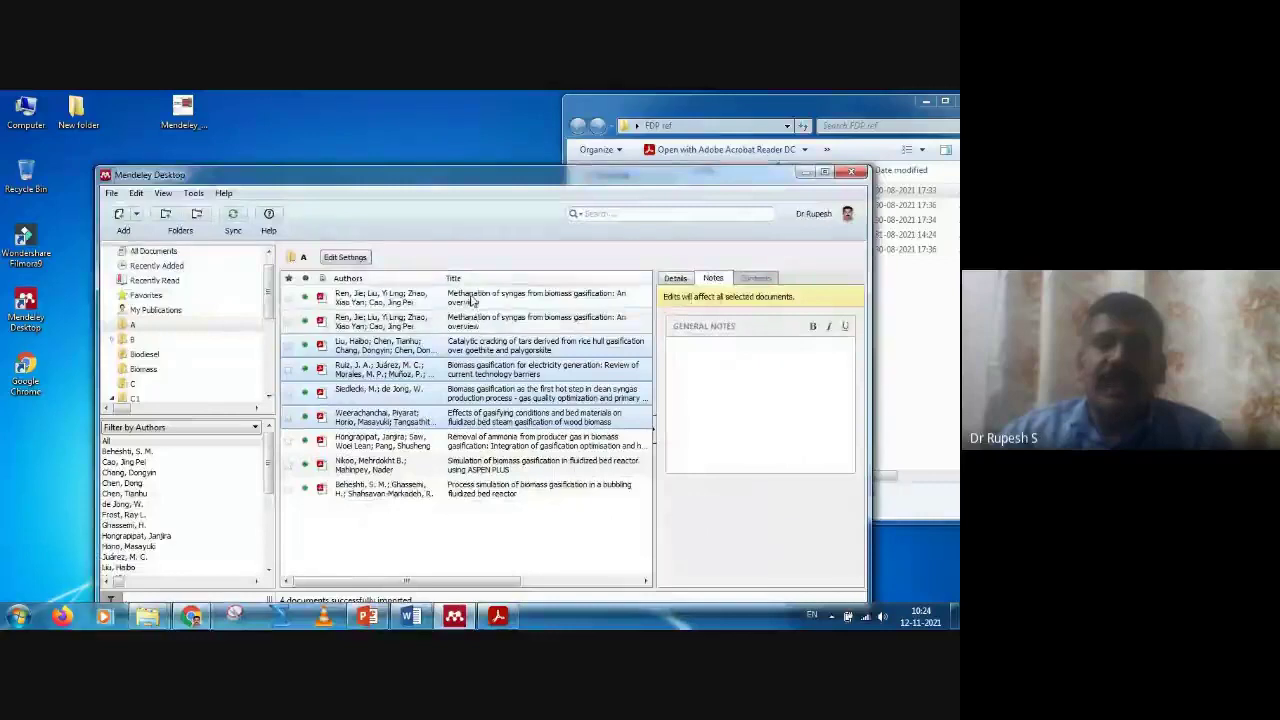
{"action": "left_click", "coordinate": [535, 568]}
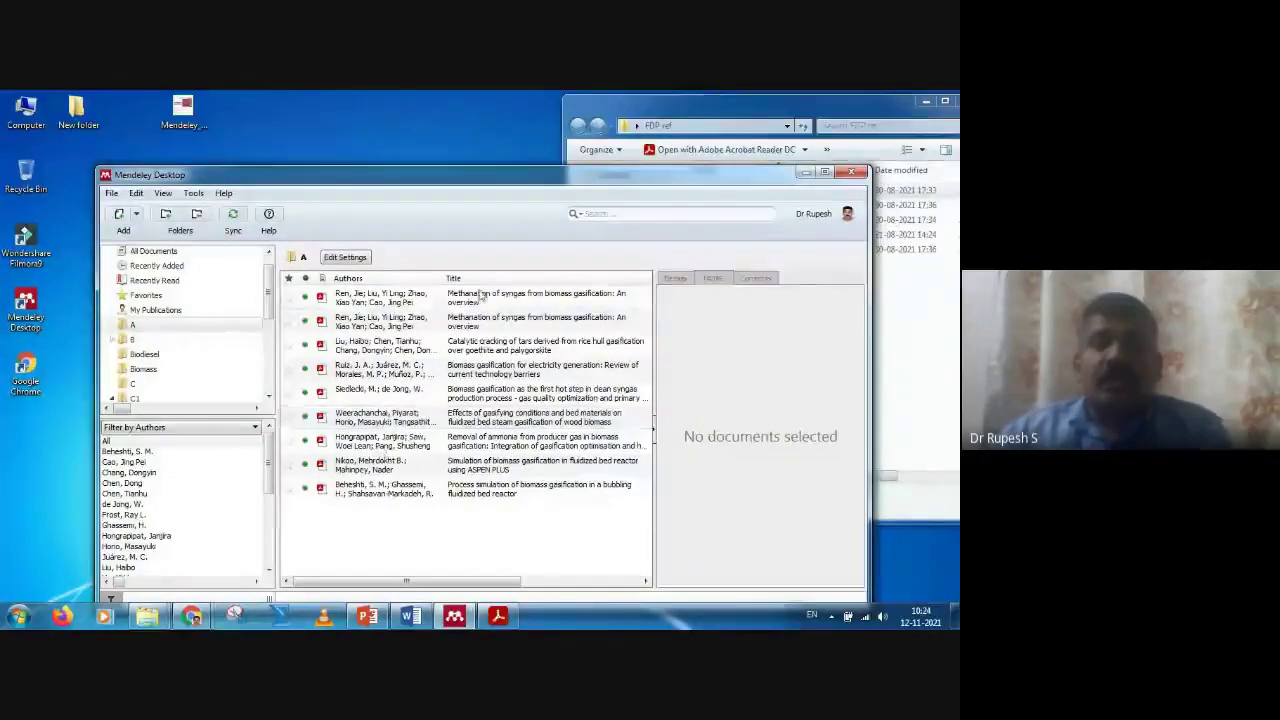
Step: Reposition the Mendeley window and minimize the FDP ref folder window
{"action": "left_click_drag", "start_coordinate": [583, 181], "coordinate": [549, 176]}
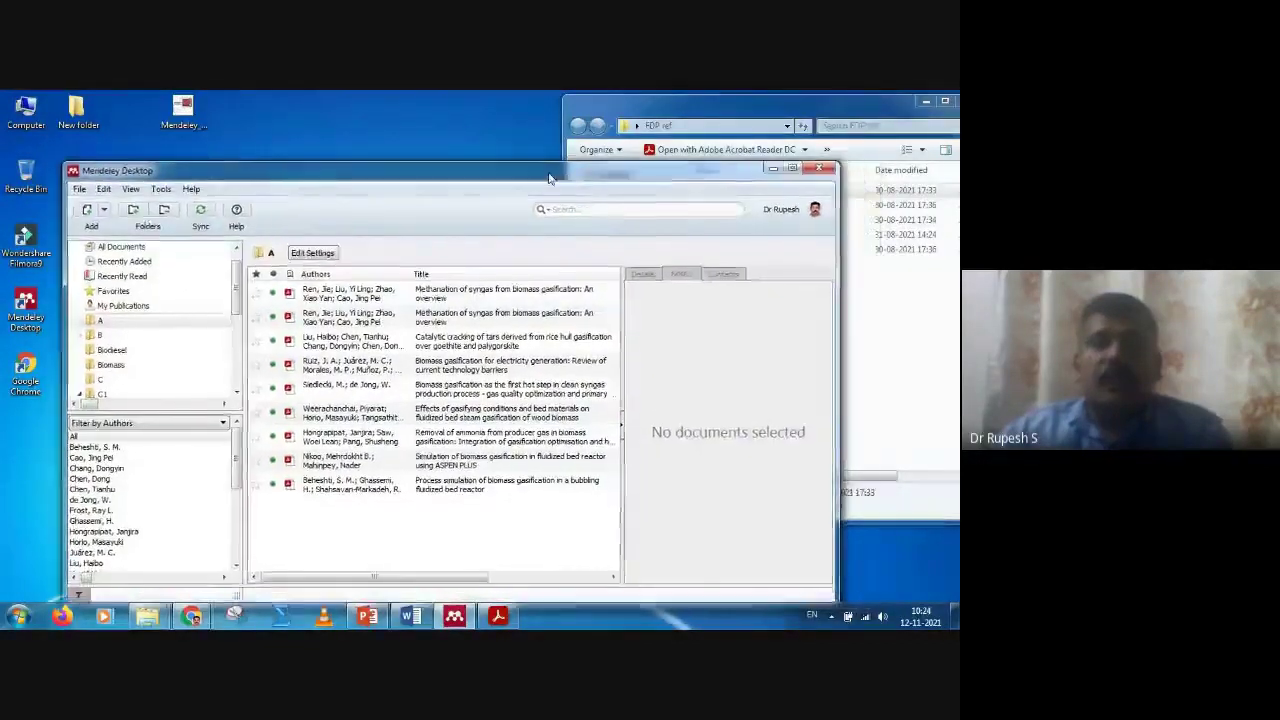
{"action": "left_click_drag", "start_coordinate": [860, 112], "coordinate": [801, 146]}
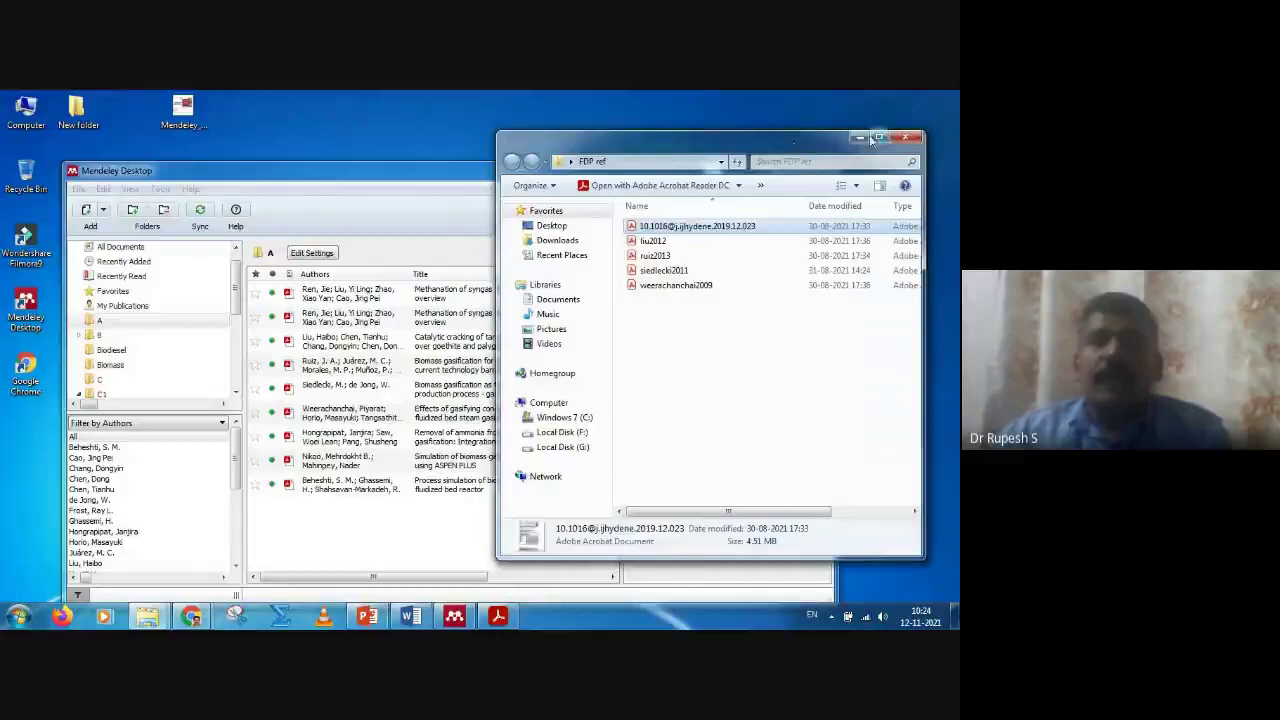
{"action": "left_click", "coordinate": [867, 135]}
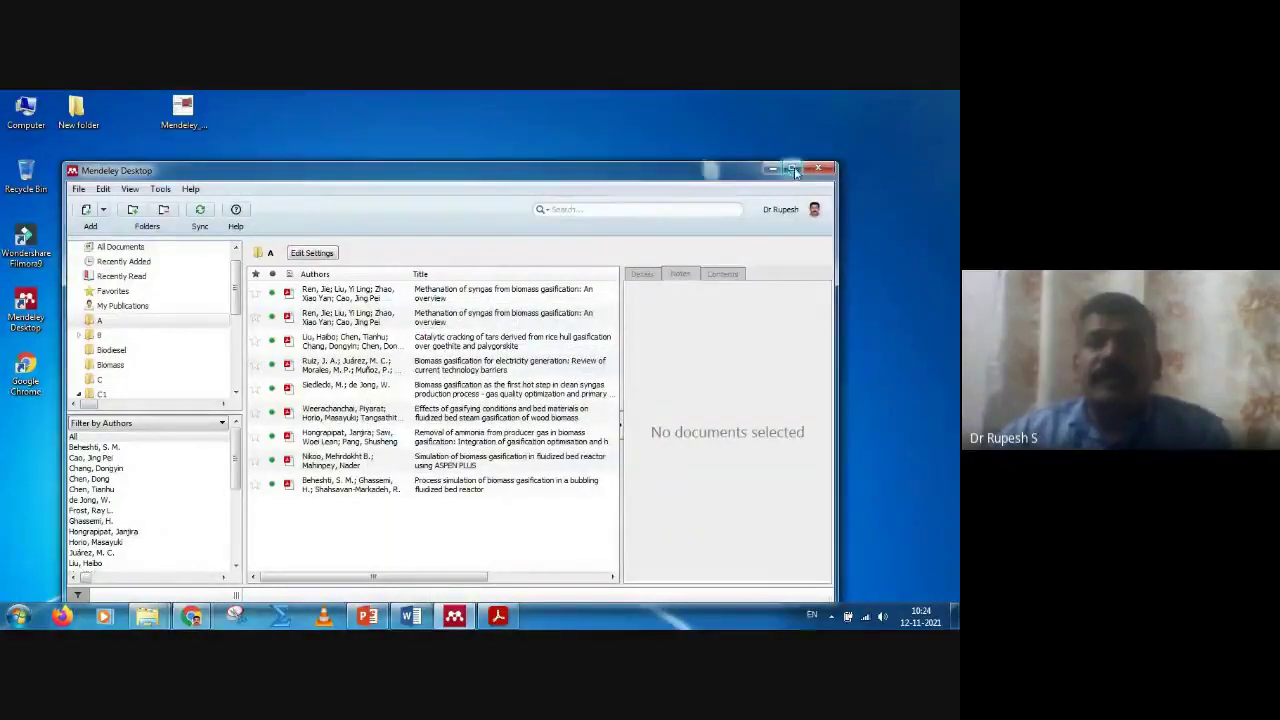
Step: Maximize the Mendeley window and view the notes and details of the first document in folder A
{"action": "left_click", "coordinate": [793, 169]}
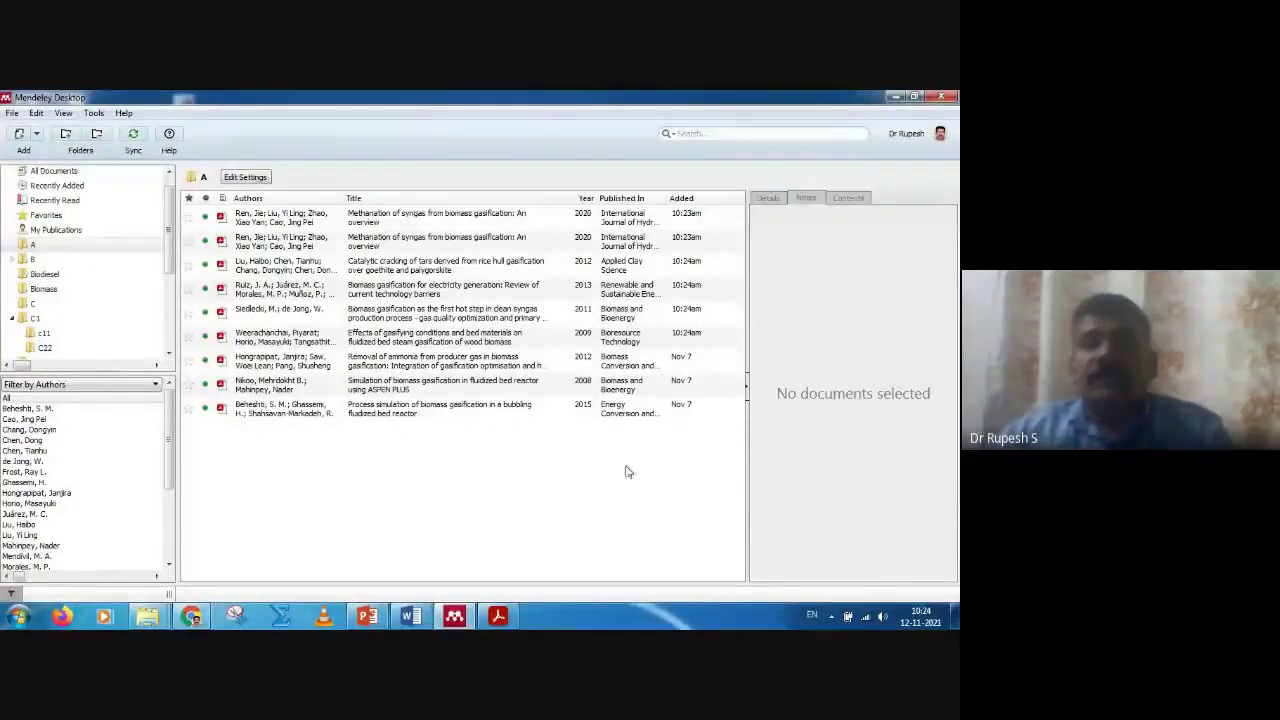
{"action": "left_click", "coordinate": [415, 225]}
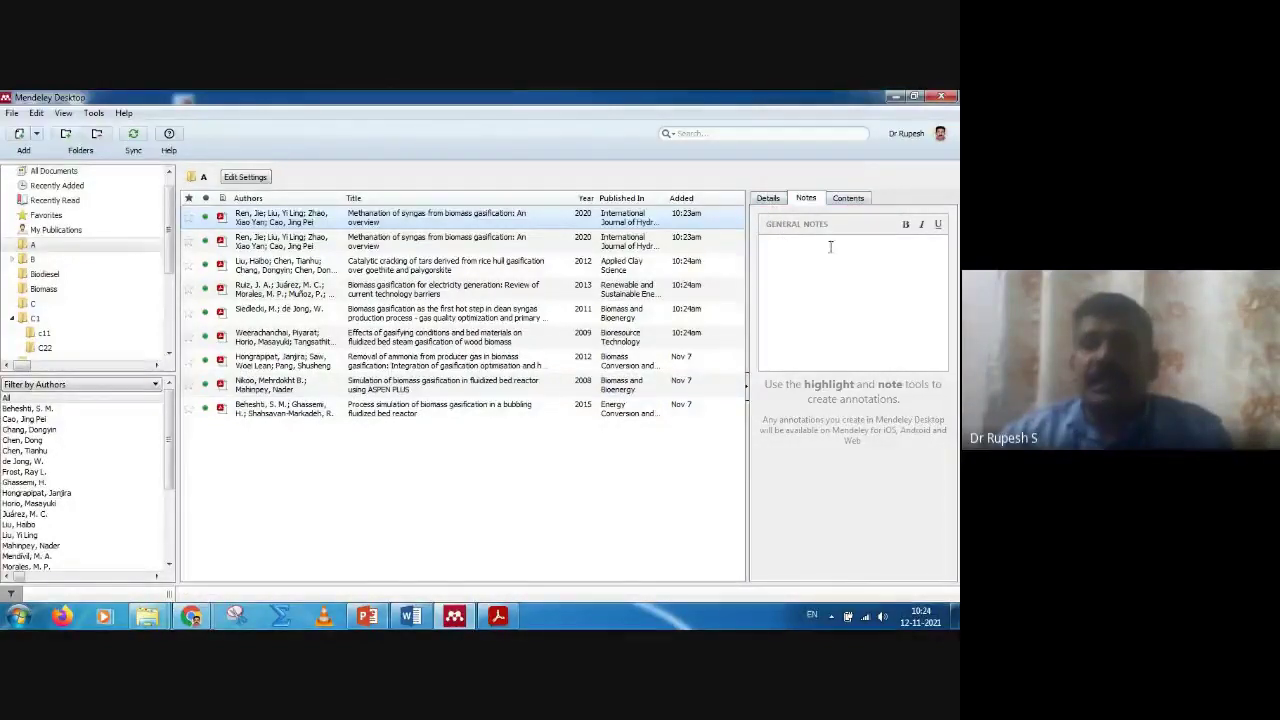
{"action": "left_click", "coordinate": [768, 200]}
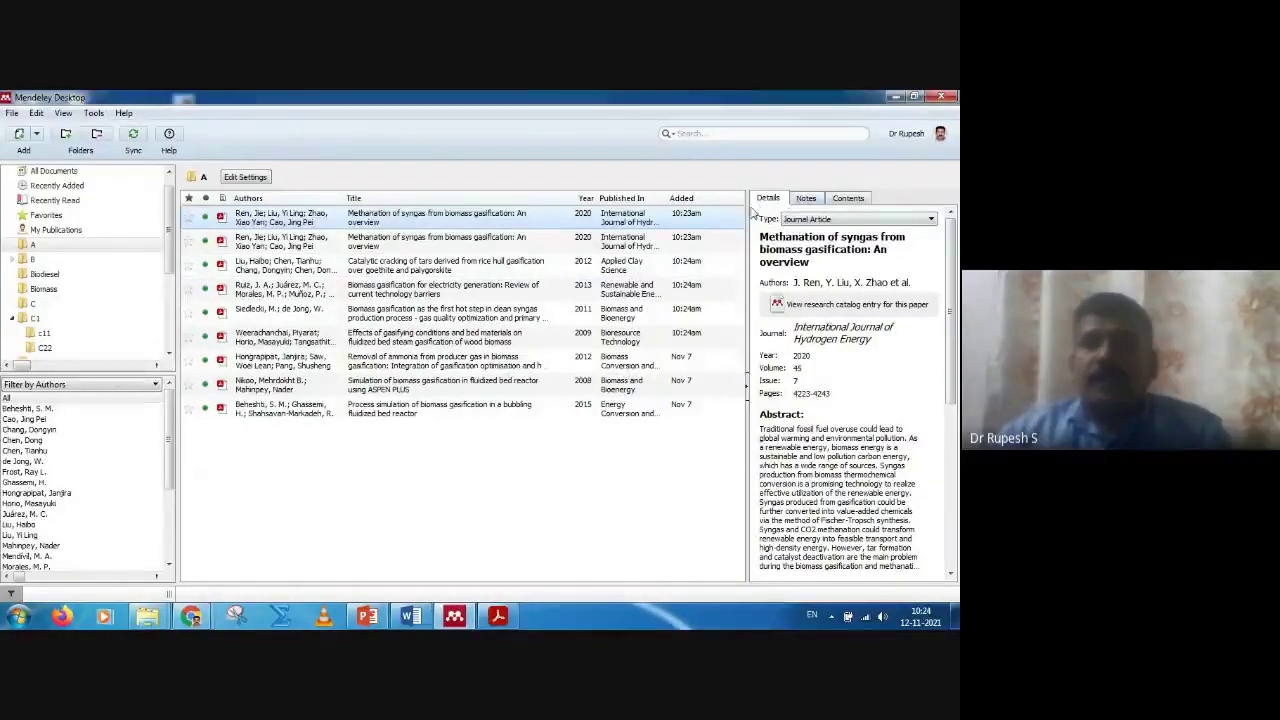
Step: Check the library's view options and read through the details of the first document in folder A
{"action": "left_click", "coordinate": [70, 116]}
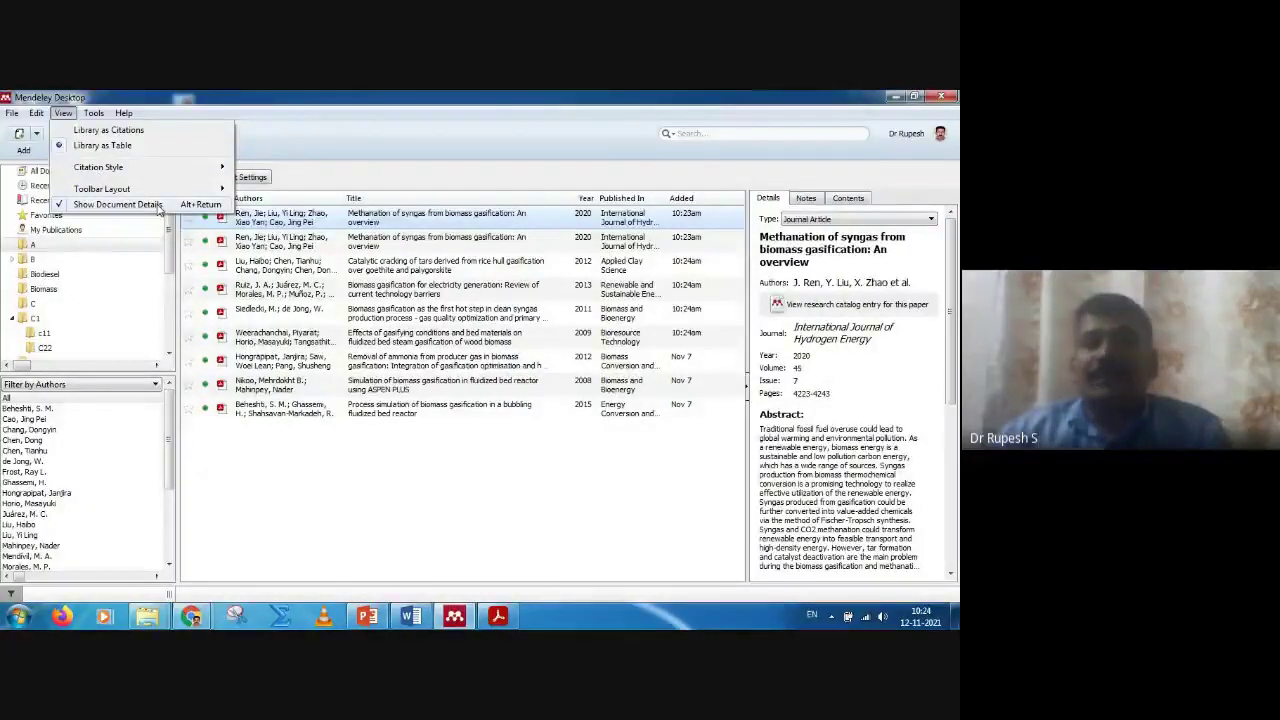
{"action": "left_click", "coordinate": [739, 176]}
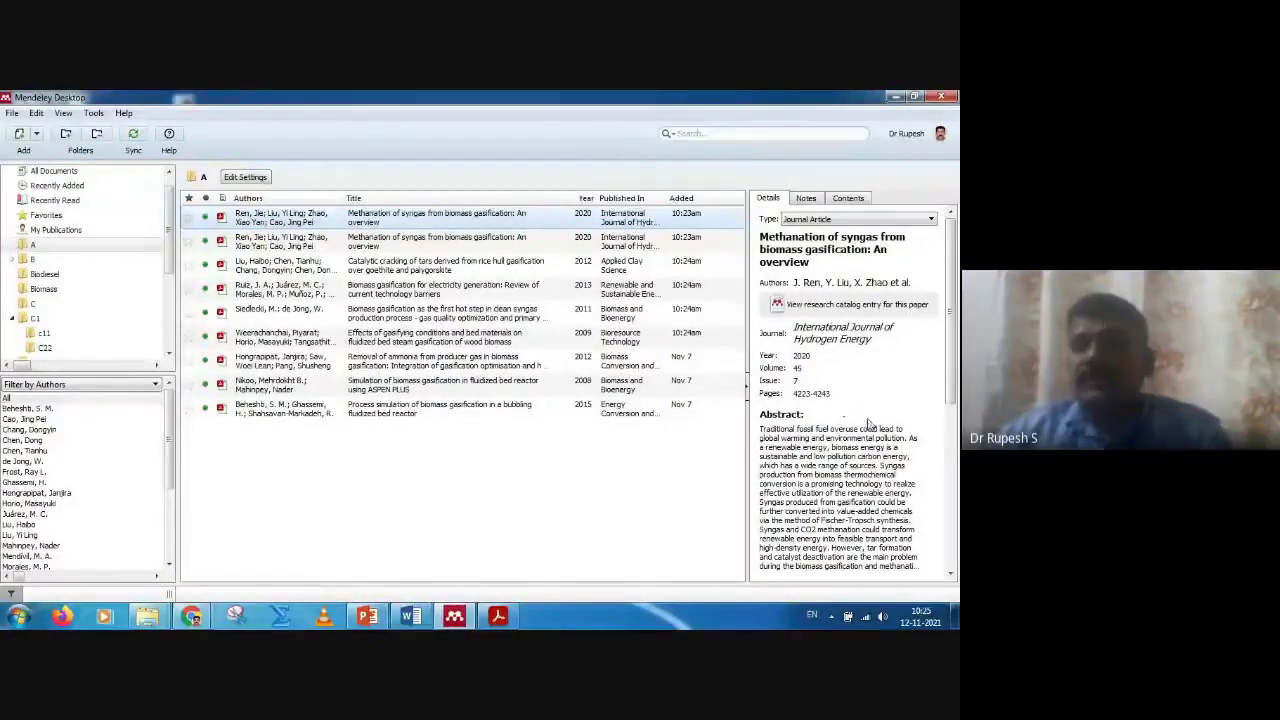
{"action": "scroll", "coordinate": [868, 424], "scroll_direction": "down", "scroll_amount": 2}
{"action": "scroll", "coordinate": [868, 424], "scroll_direction": "up", "scroll_amount": 2}
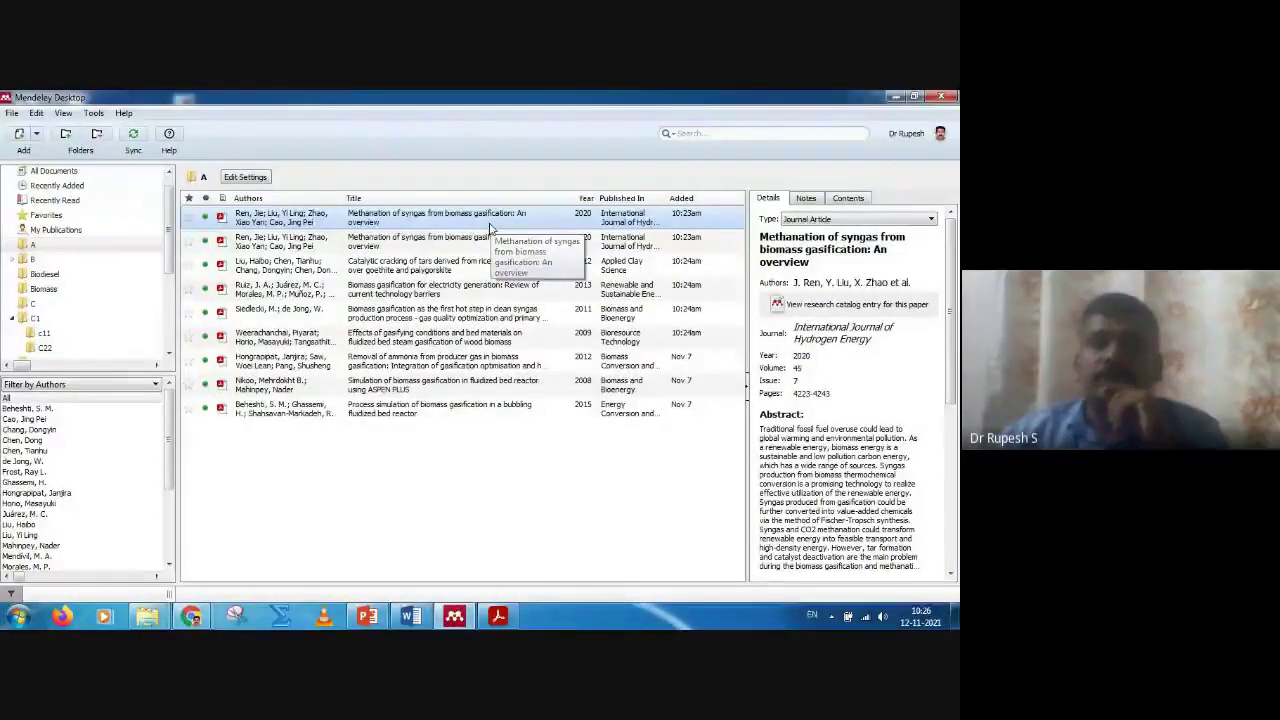
Step: View the contents outlines of the first three documents in folder A, and open the catalytic cracking of tars paper
{"action": "left_click", "coordinate": [848, 198]}
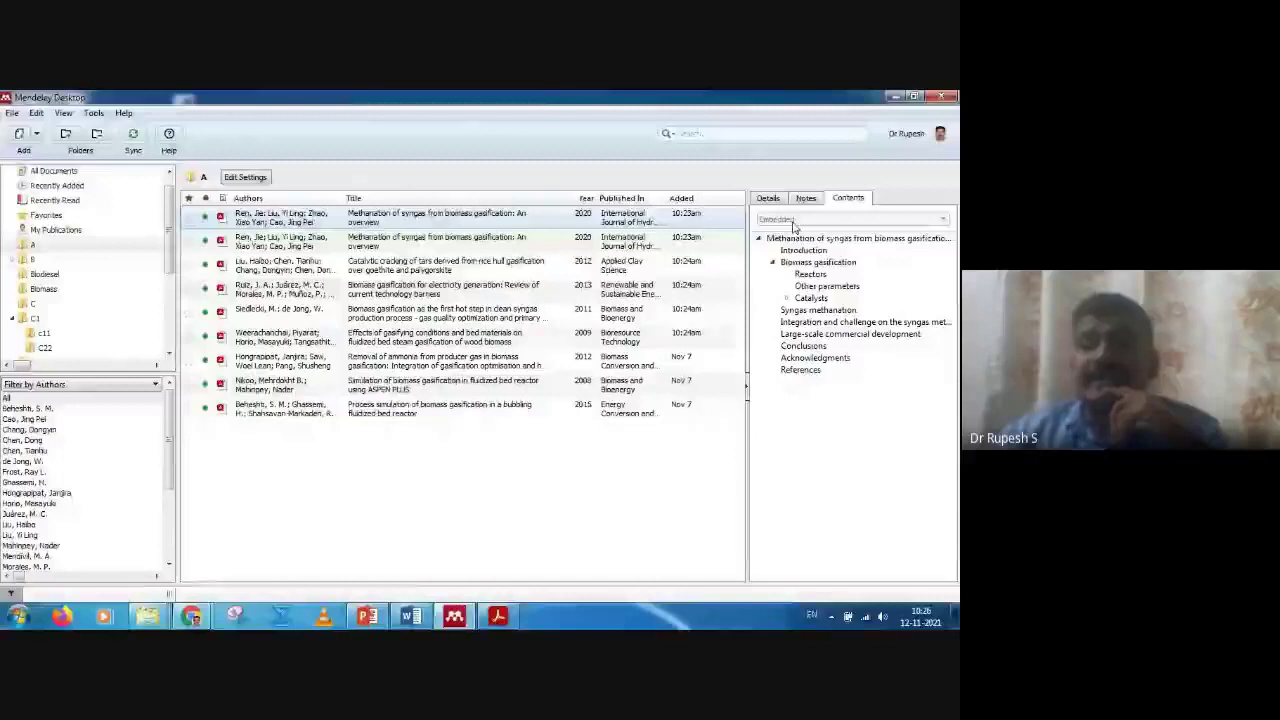
{"action": "left_click", "coordinate": [431, 247]}
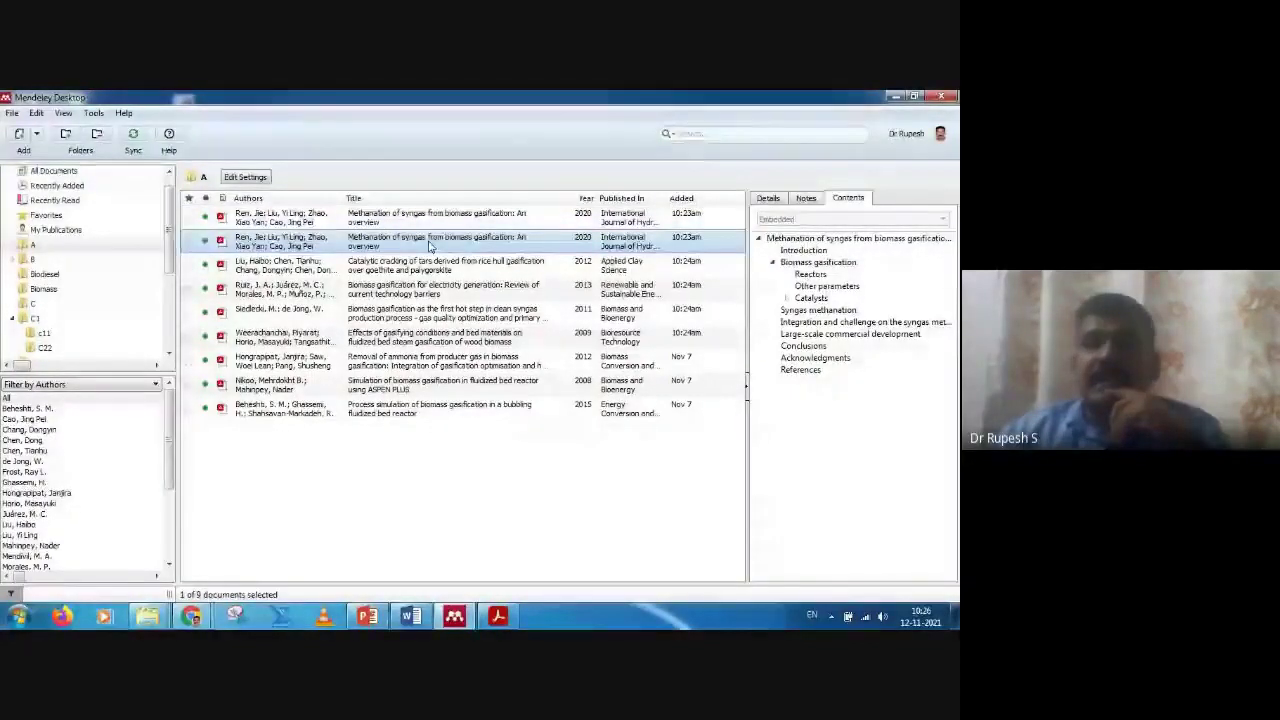
{"action": "left_click", "coordinate": [452, 267]}
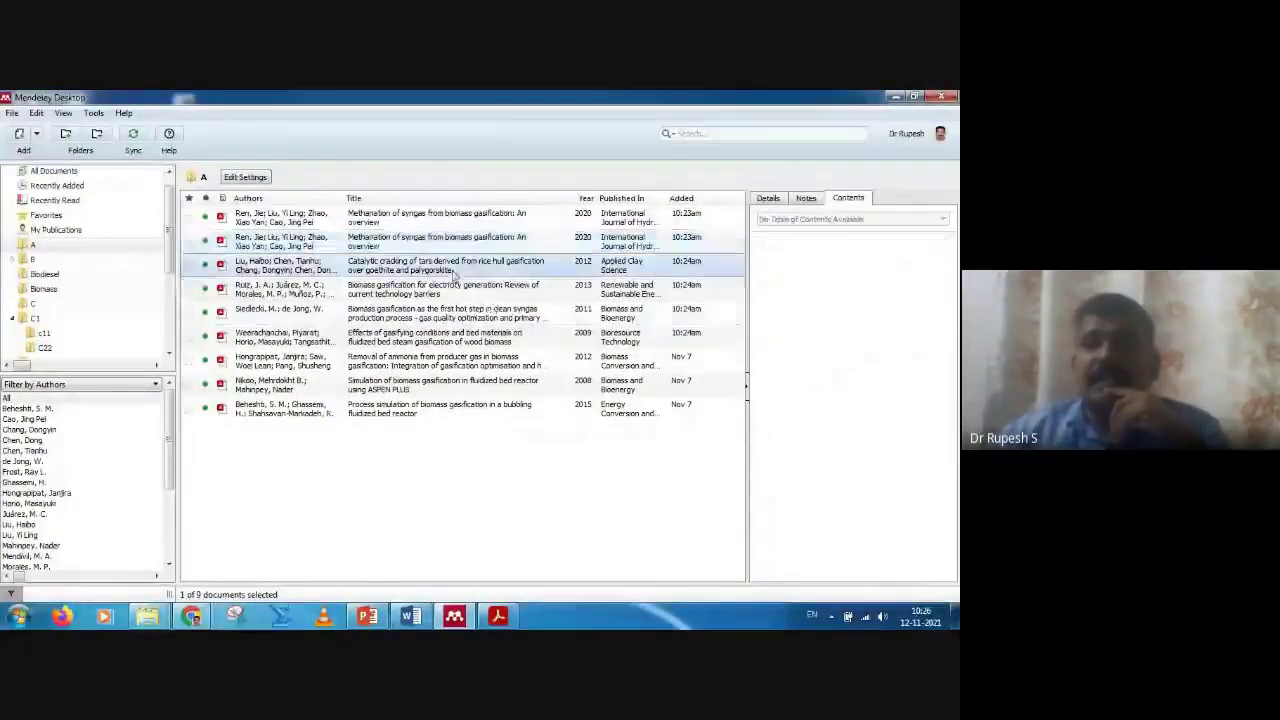
{"action": "double_click", "coordinate": [452, 267]}
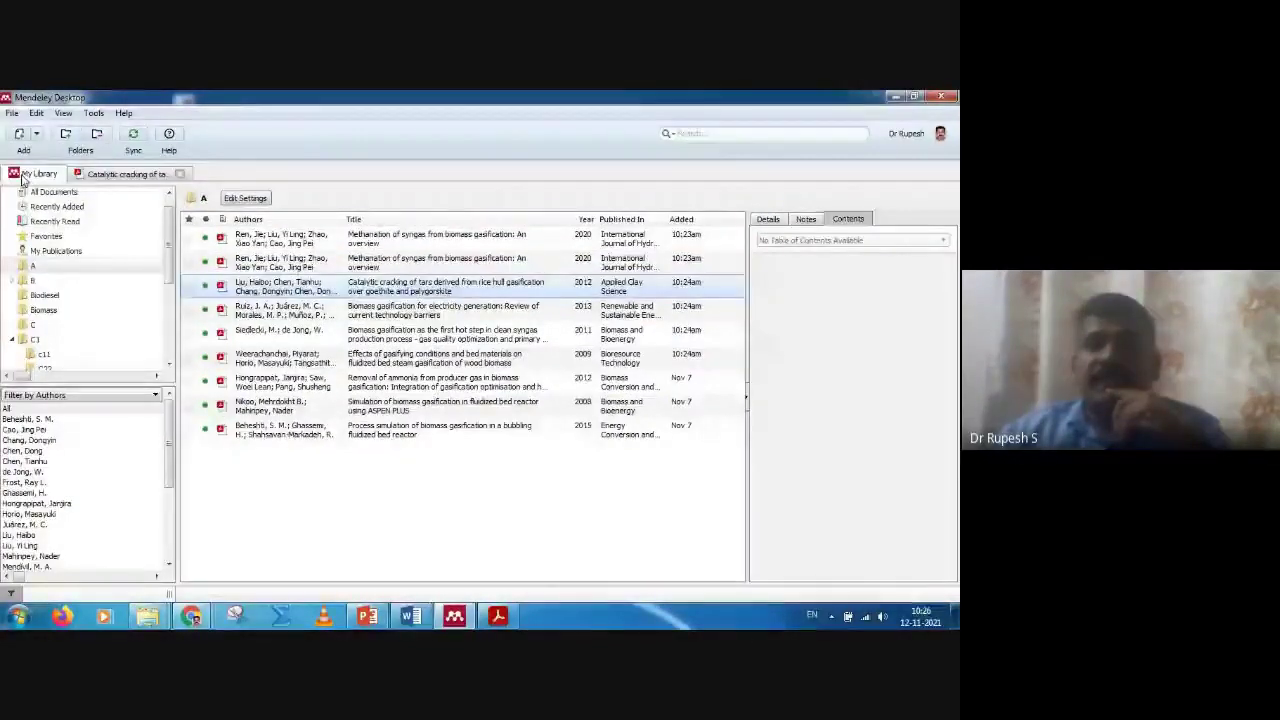
Step: Back in the library, view the 2013 biomass gasification review's details, and the first syngas methanation paper's details and contents outline
{"action": "left_click", "coordinate": [452, 311]}
{"action": "left_click", "coordinate": [770, 220]}
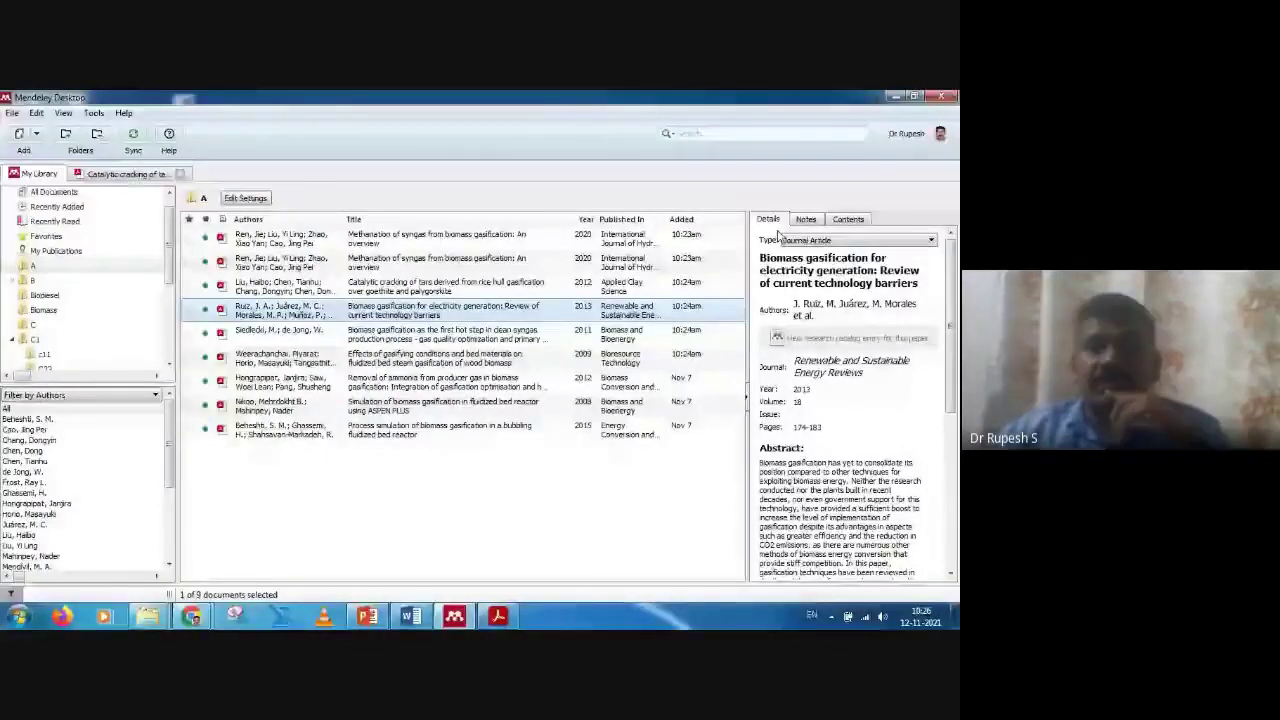
{"action": "left_click", "coordinate": [560, 239]}
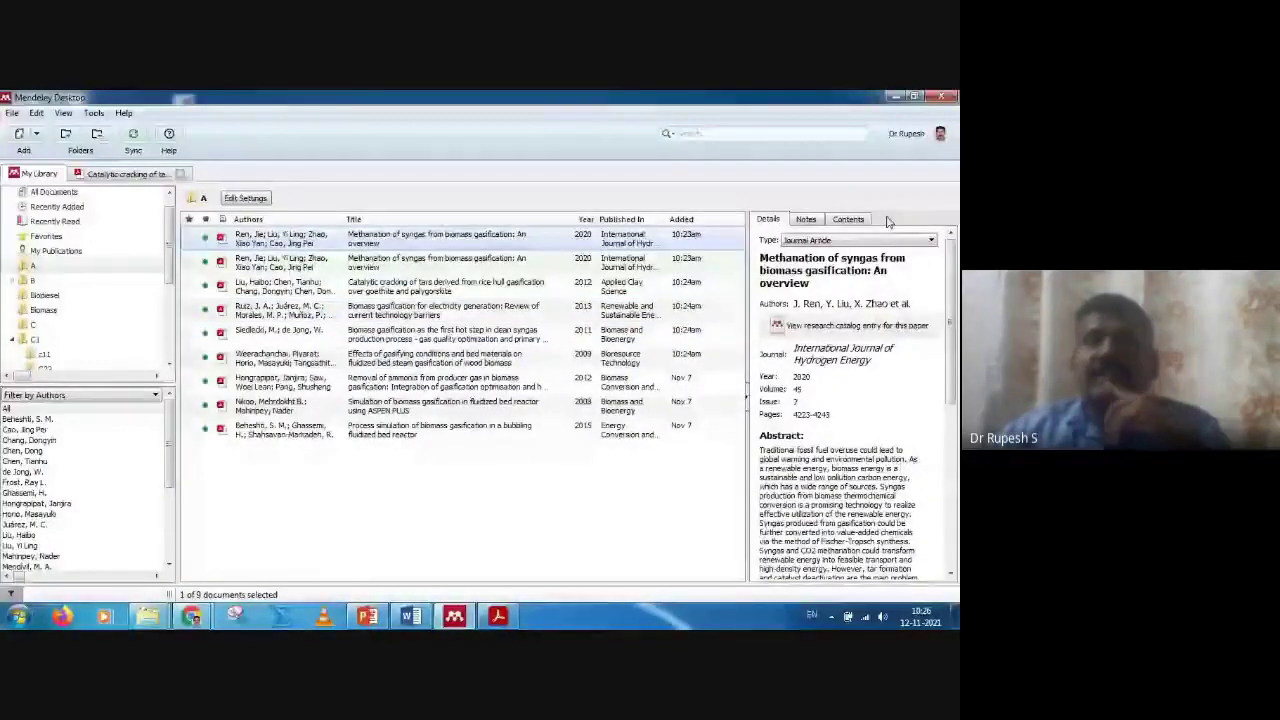
{"action": "left_click", "coordinate": [855, 219]}
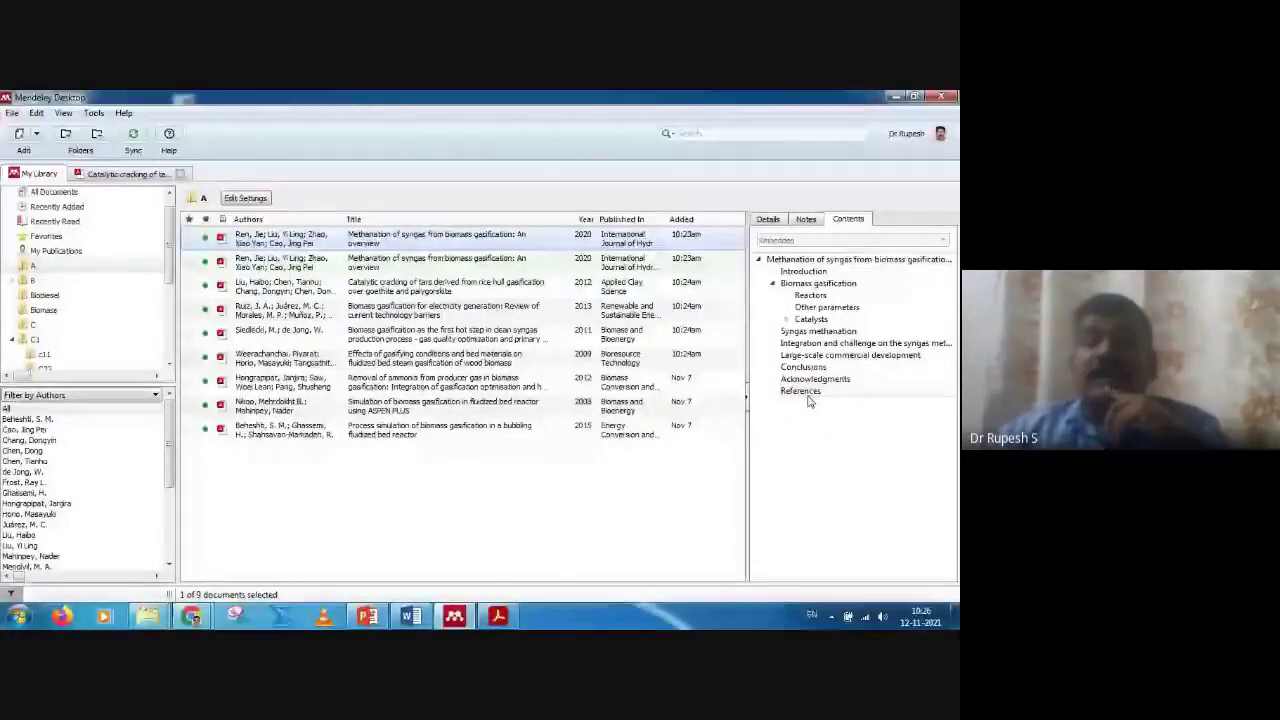
Step: Open the methanation paper at its Syngas methanation section from the contents outline and look through the figures there
{"action": "left_click", "coordinate": [805, 333]}
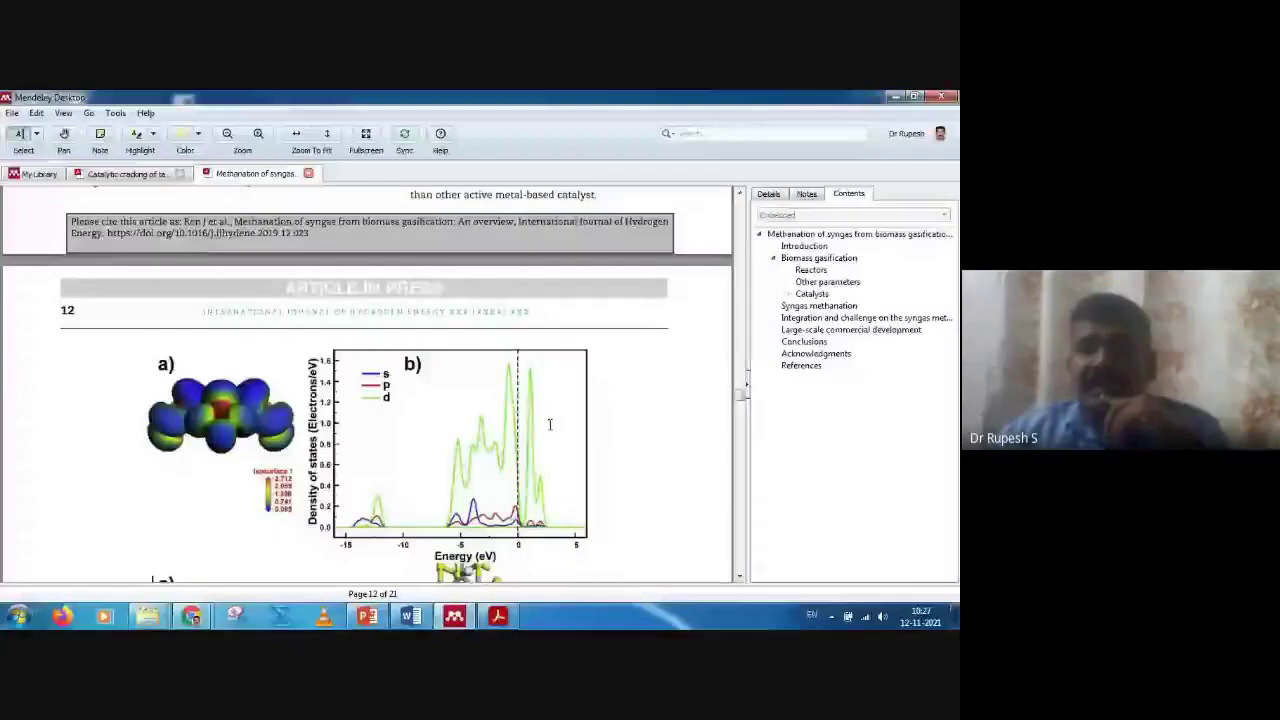
{"action": "scroll", "coordinate": [642, 360], "scroll_direction": "up", "scroll_amount": 1}
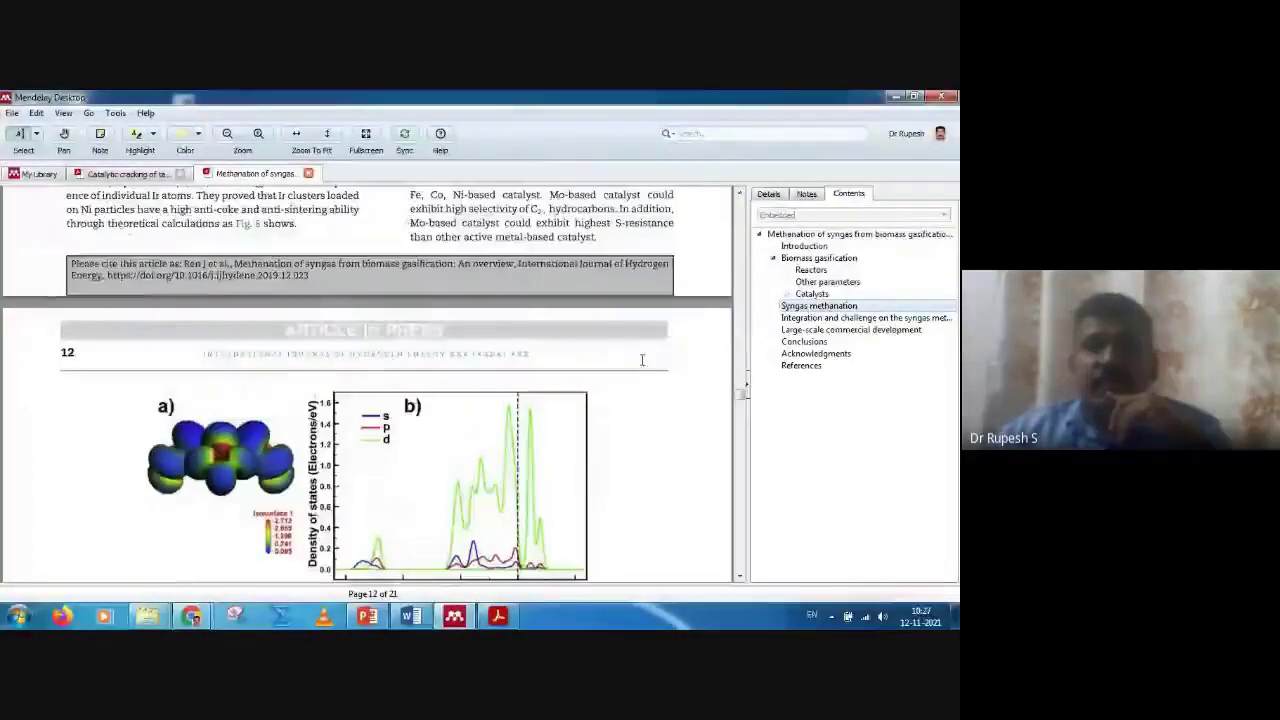
{"action": "scroll", "coordinate": [642, 360], "scroll_direction": "down", "scroll_amount": 5}
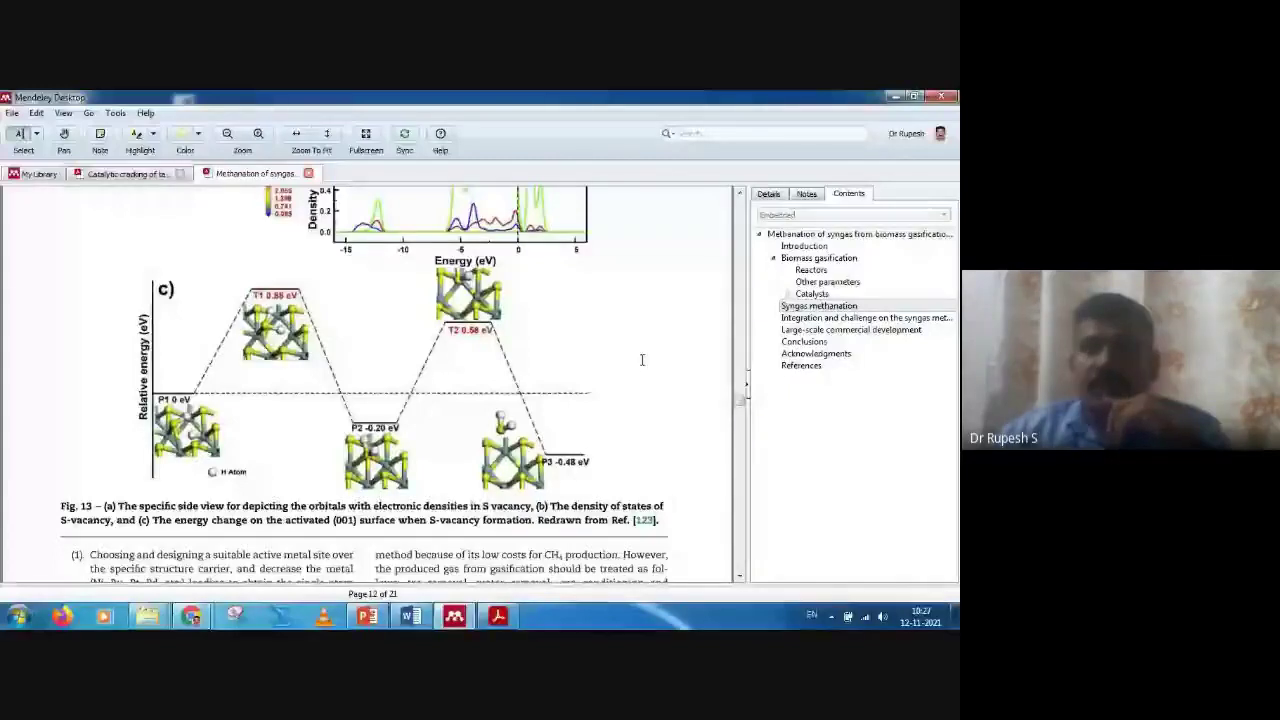
{"action": "scroll", "coordinate": [642, 360], "scroll_direction": "down", "scroll_amount": 2}
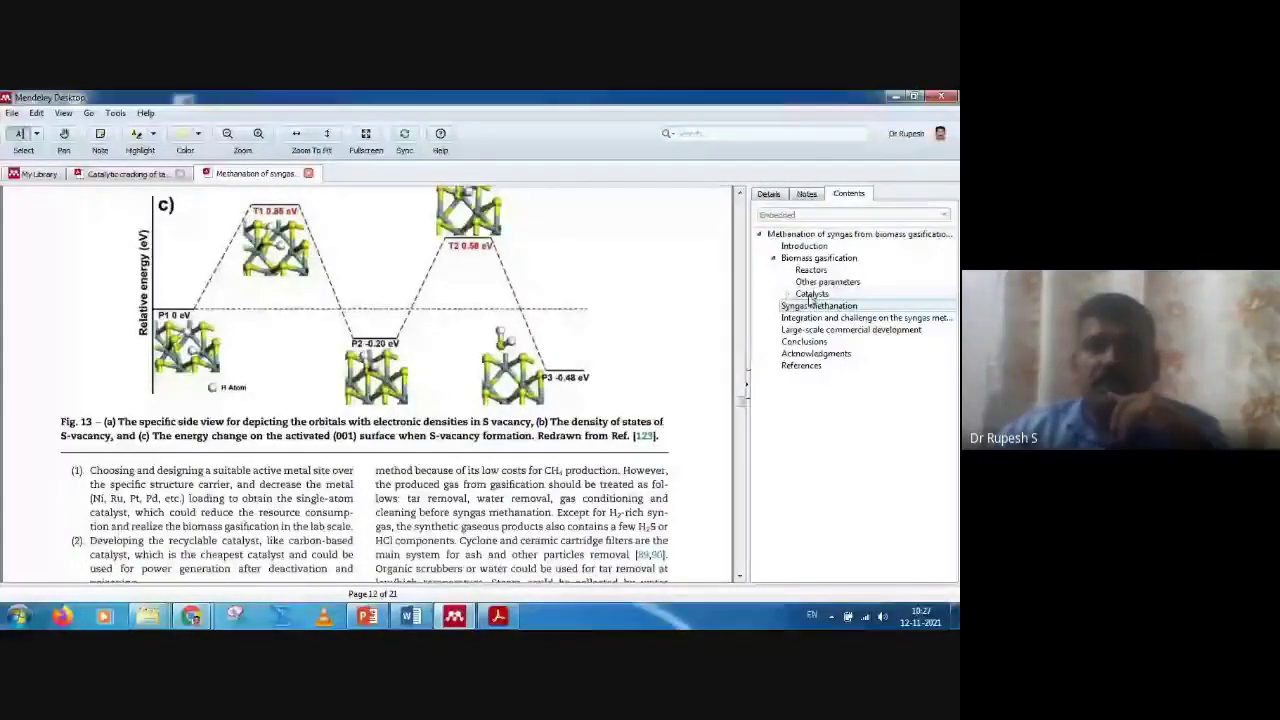
Step: Go to the paper's Catalysts, Biomass gasification and Acknowledgments sections through the contents outline, and read the acknowledgments page
{"action": "left_click", "coordinate": [811, 294]}
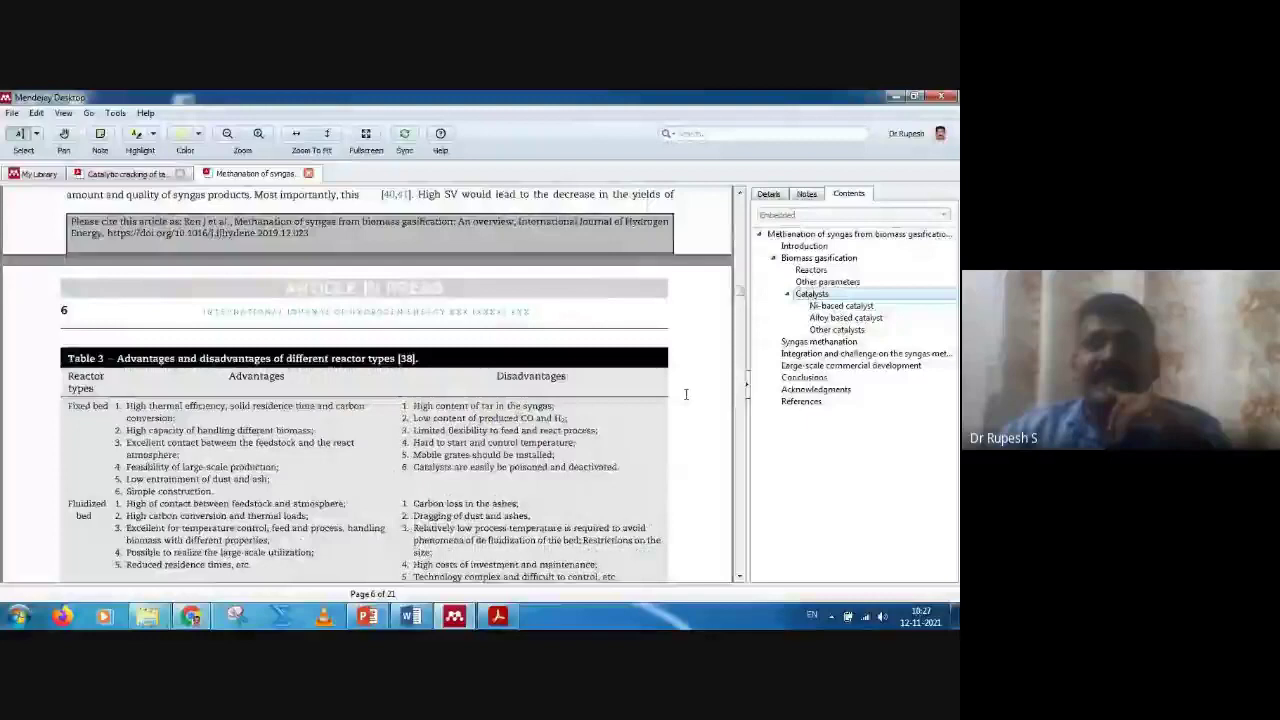
{"action": "left_click", "coordinate": [816, 258]}
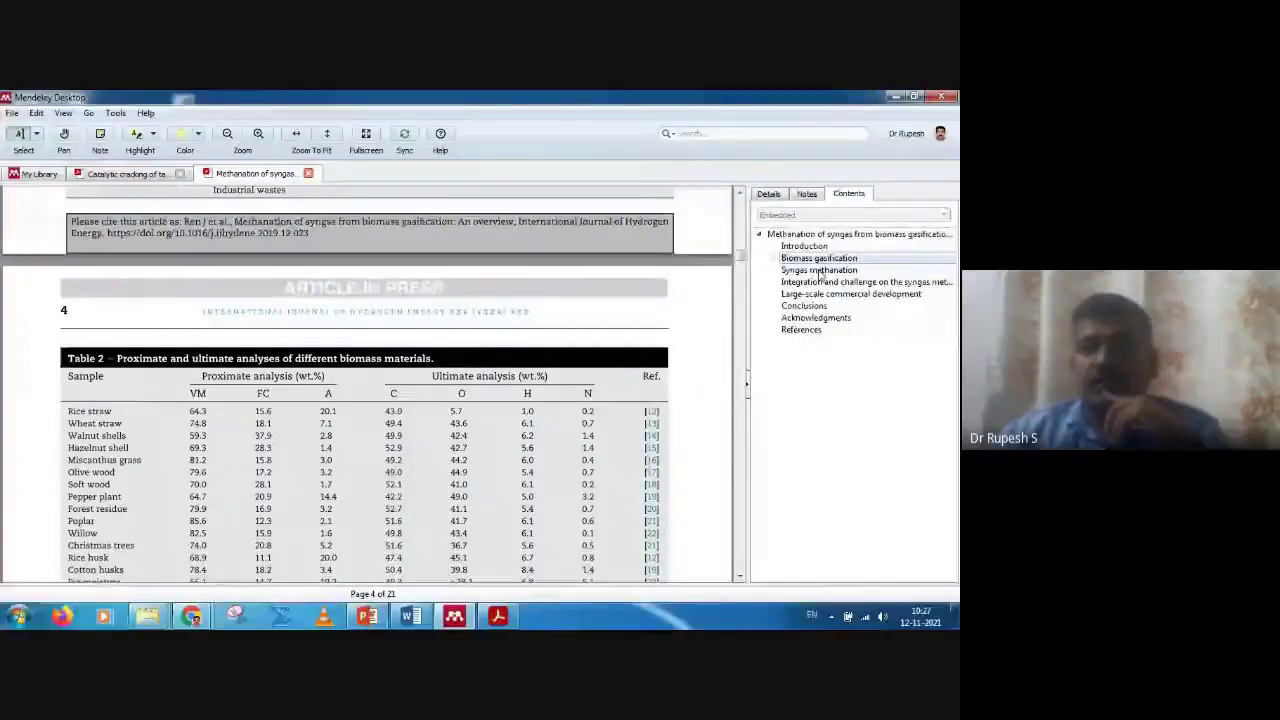
{"action": "left_click", "coordinate": [815, 319]}
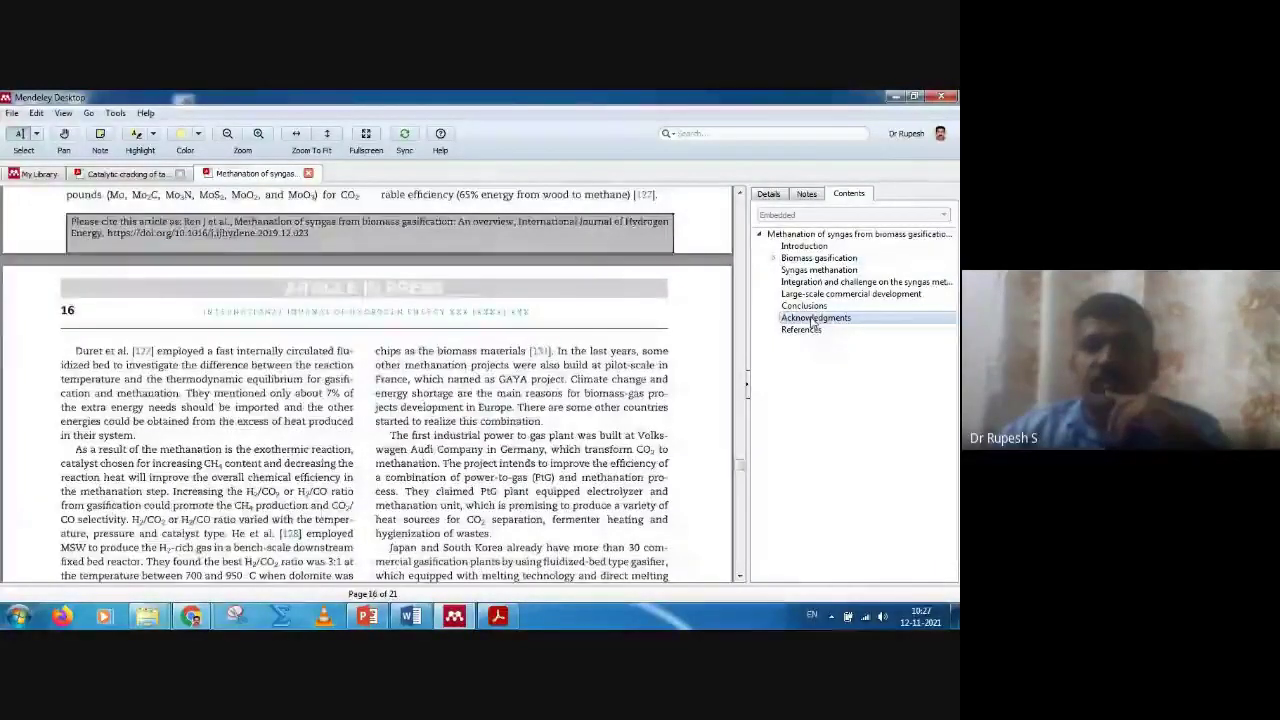
{"action": "scroll", "coordinate": [682, 383], "scroll_direction": "down", "scroll_amount": 3}
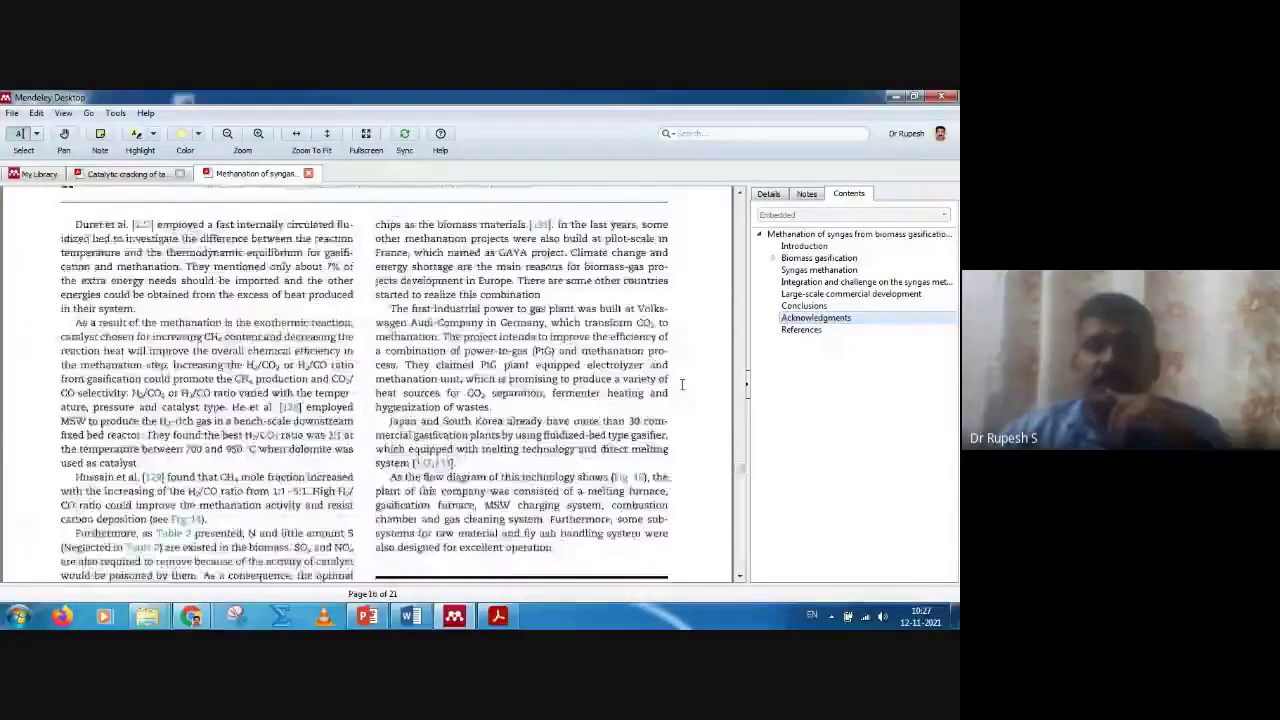
{"action": "scroll", "coordinate": [682, 383], "scroll_direction": "down", "scroll_amount": 5}
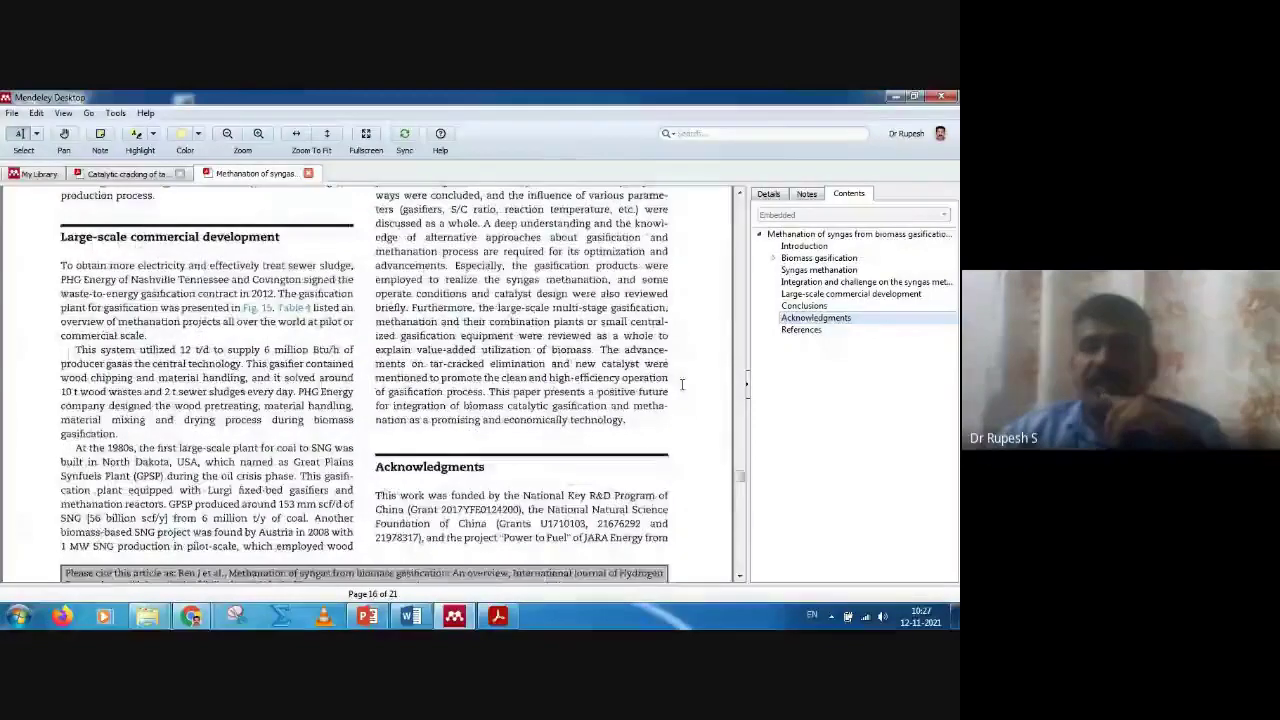
Step: View the paper's References and Introduction sections through the outline, and close both open papers
{"action": "left_click", "coordinate": [806, 332]}
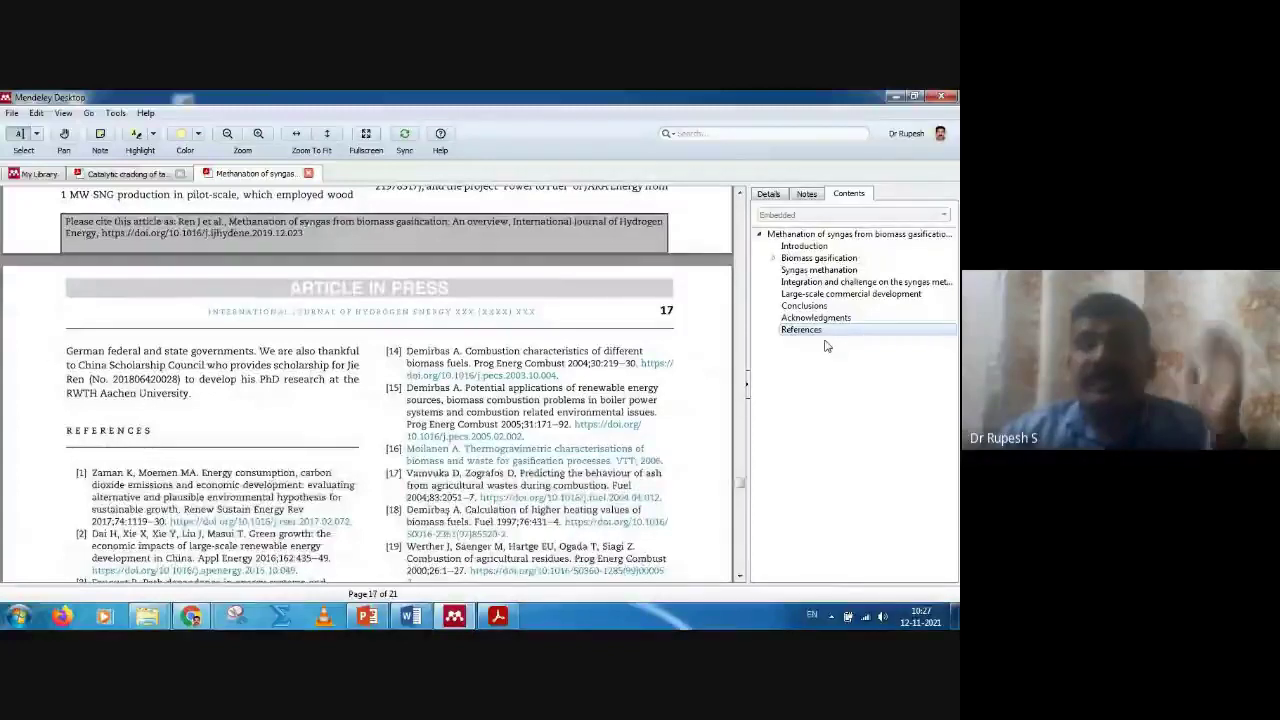
{"action": "left_click", "coordinate": [804, 246]}
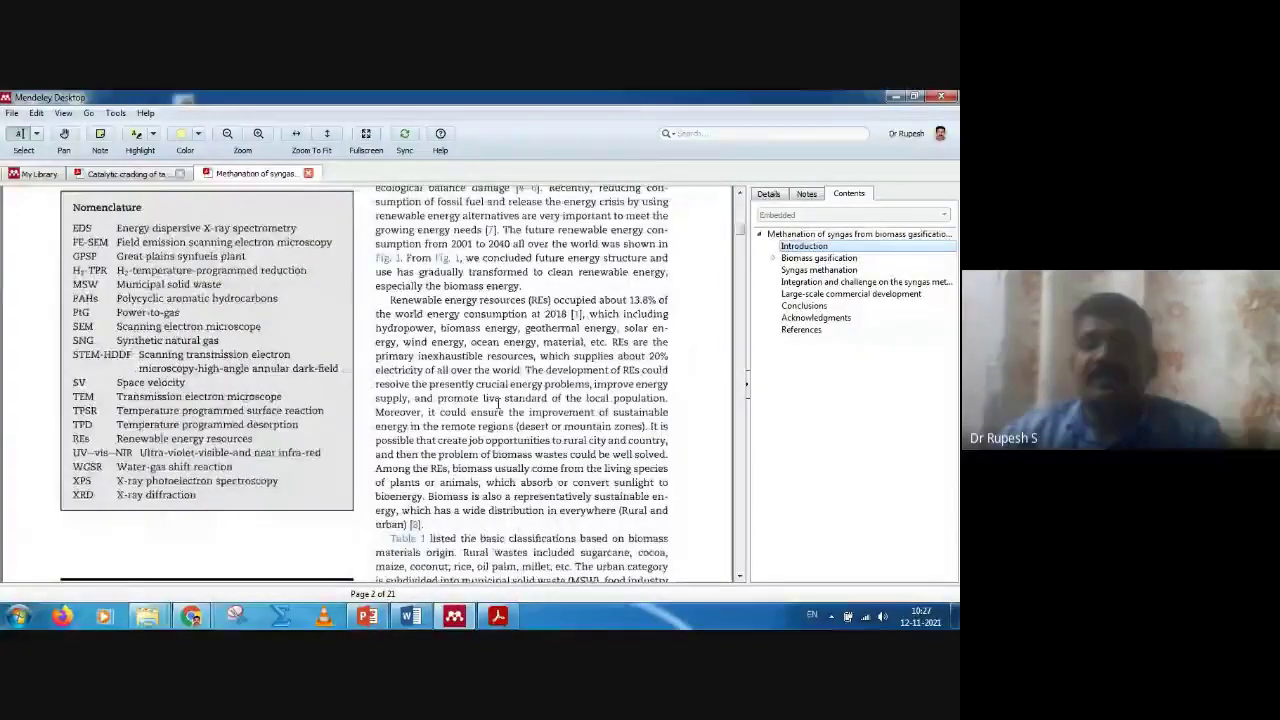
{"action": "scroll", "coordinate": [497, 403], "scroll_direction": "down", "scroll_amount": 3}
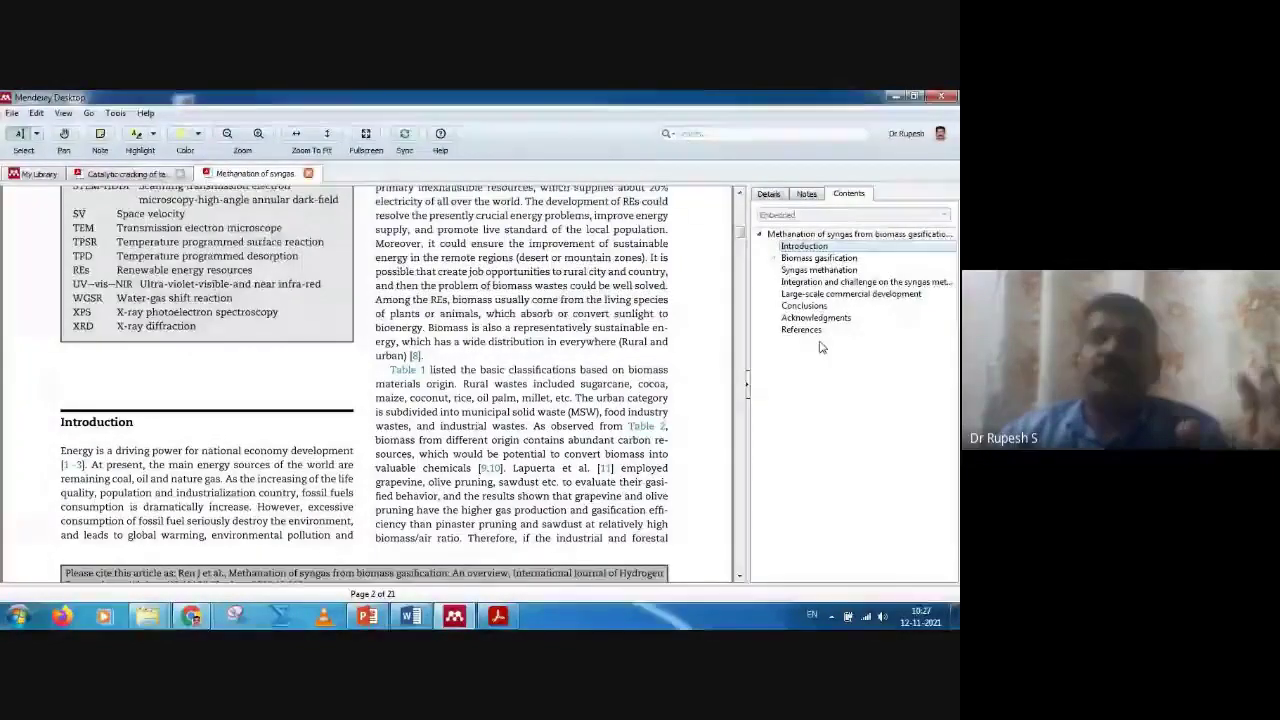
{"action": "left_click", "coordinate": [309, 174]}
{"action": "left_click", "coordinate": [180, 174]}
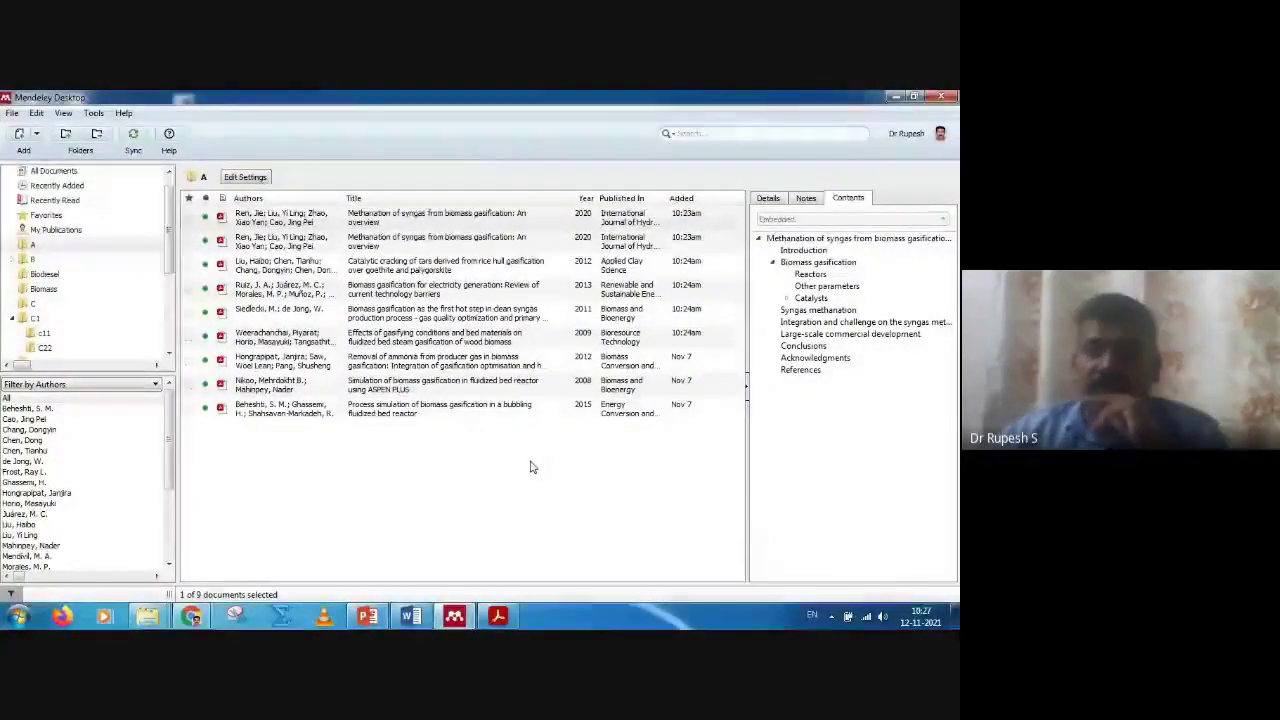
Step: Switch to the PowerPoint presentation, start the slide show from slide 14 on managing the library, and reveal its library screenshot
{"action": "mouse_move", "coordinate": [368, 618]}
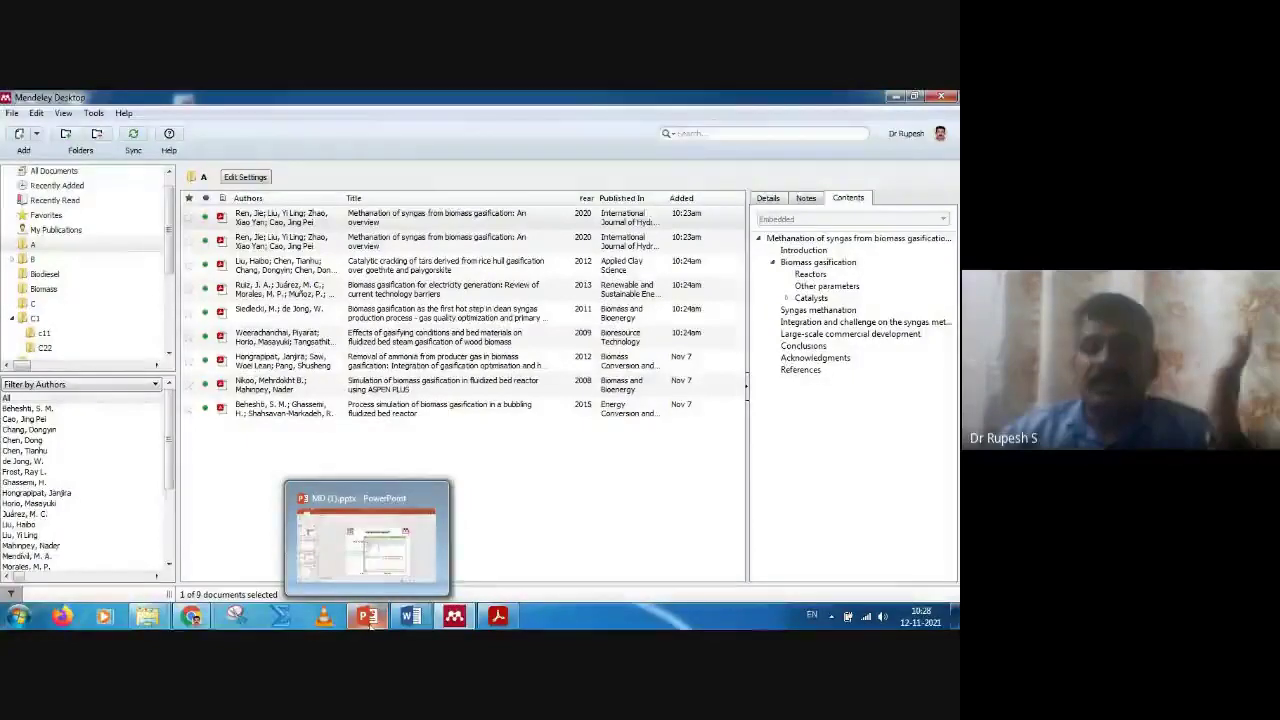
{"action": "left_click", "coordinate": [368, 617]}
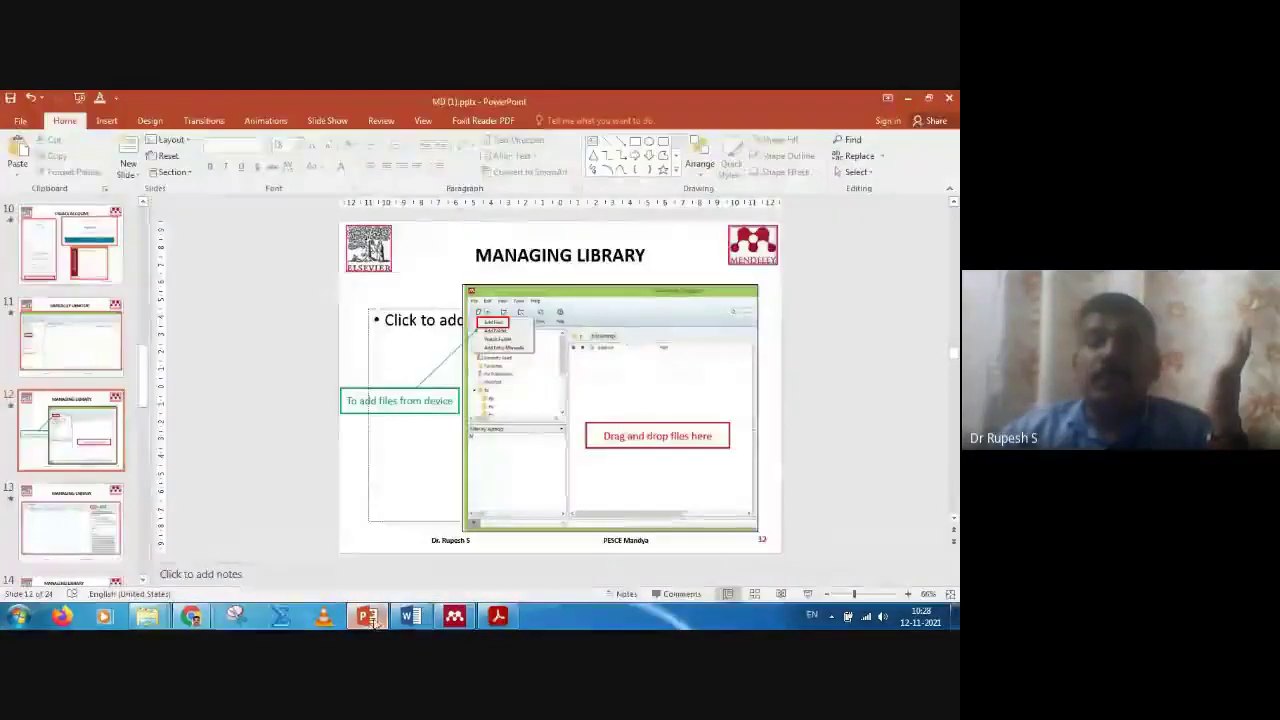
{"action": "scroll", "coordinate": [70, 420], "scroll_direction": "down", "scroll_amount": 2}
{"action": "left_click", "coordinate": [105, 500]}
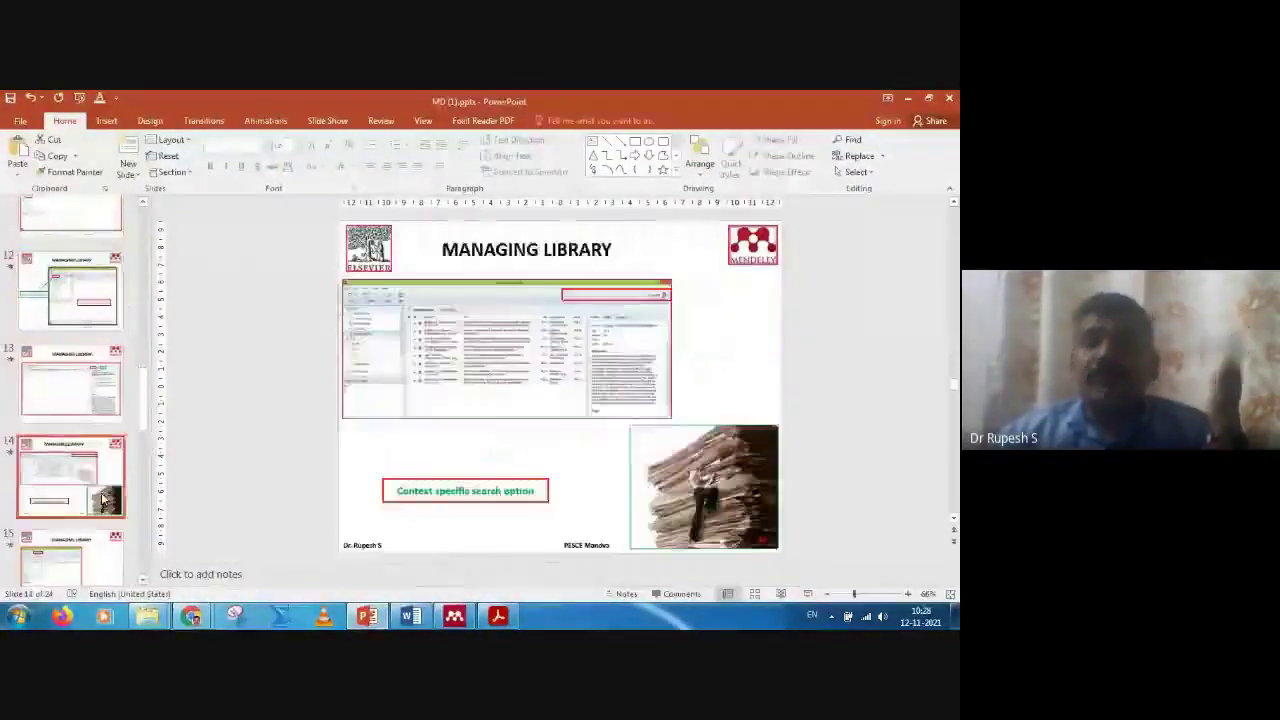
{"action": "left_click", "coordinate": [808, 594]}
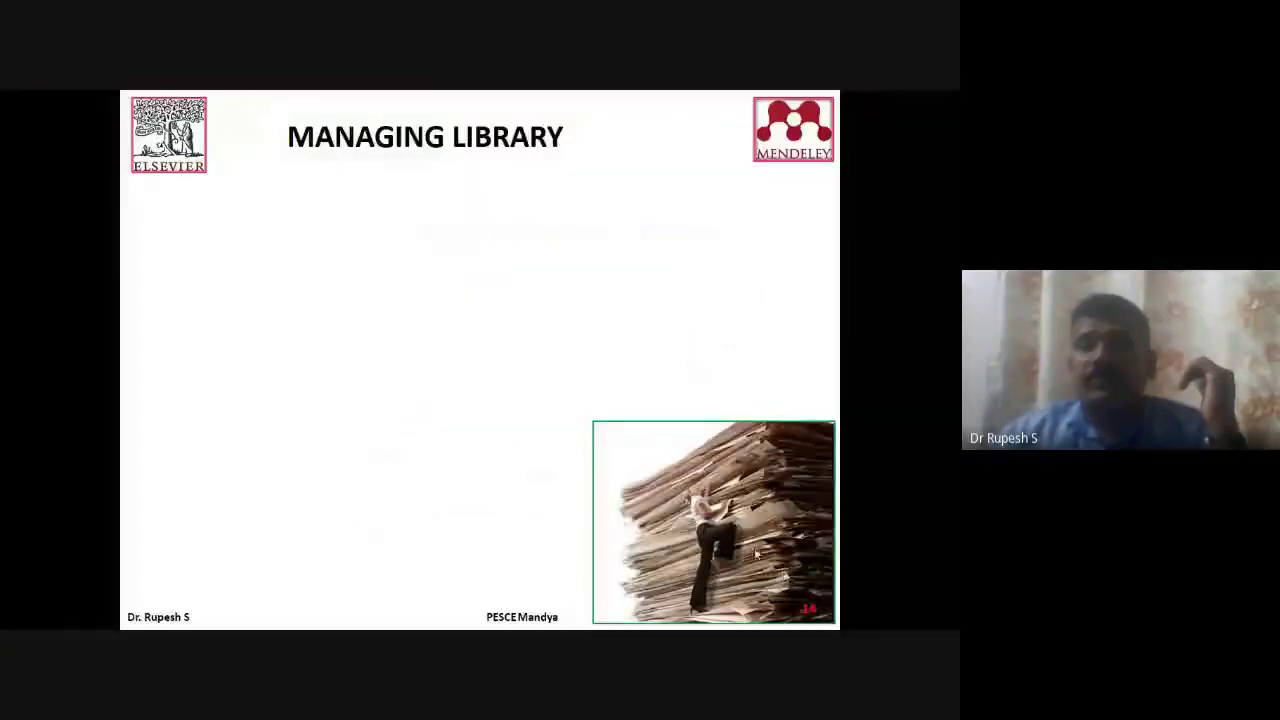
{"action": "left_click", "coordinate": [627, 449]}
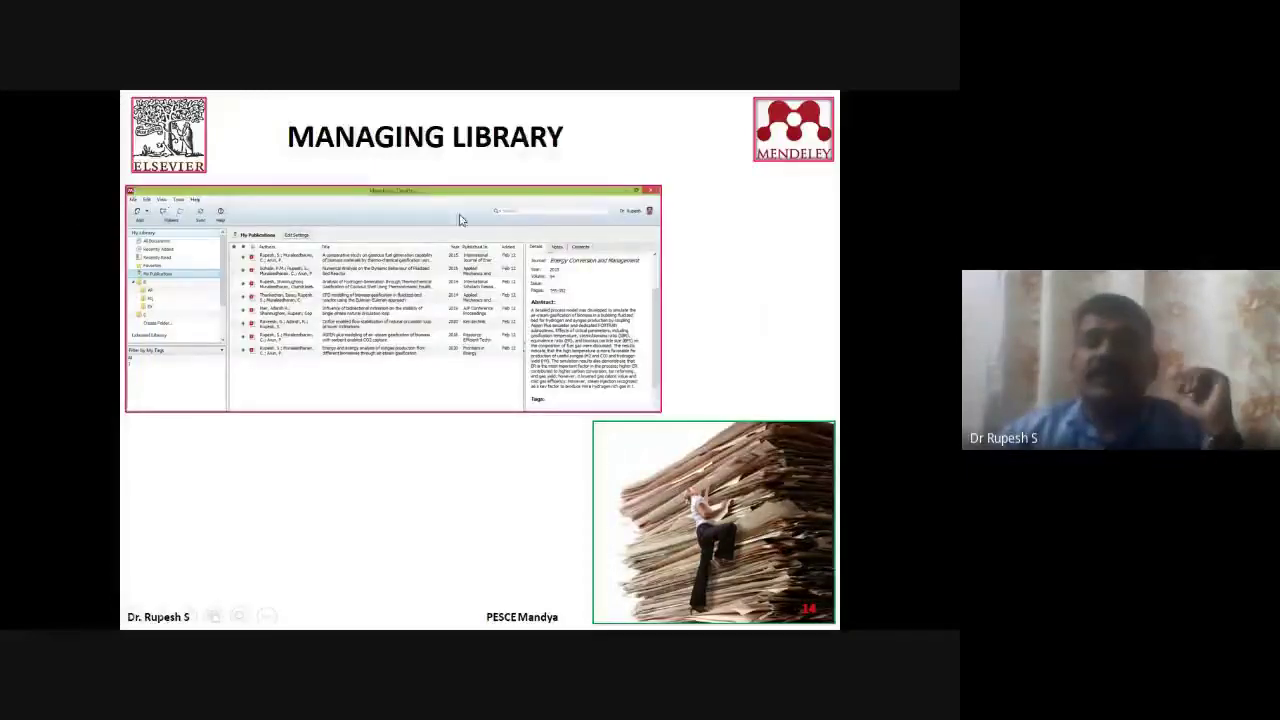
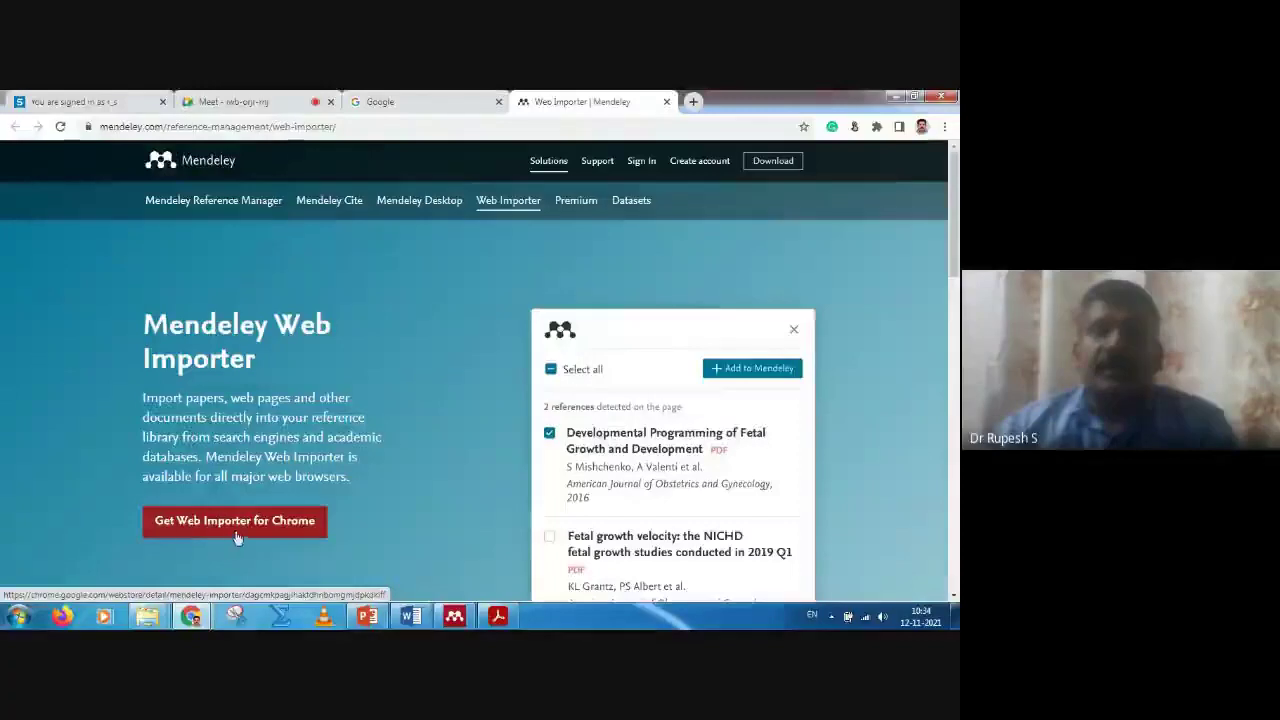
Step: Open the Mendeley Web Importer page in the Chrome Web Store and check for the importer among the installed extensions
{"action": "left_click", "coordinate": [240, 532]}
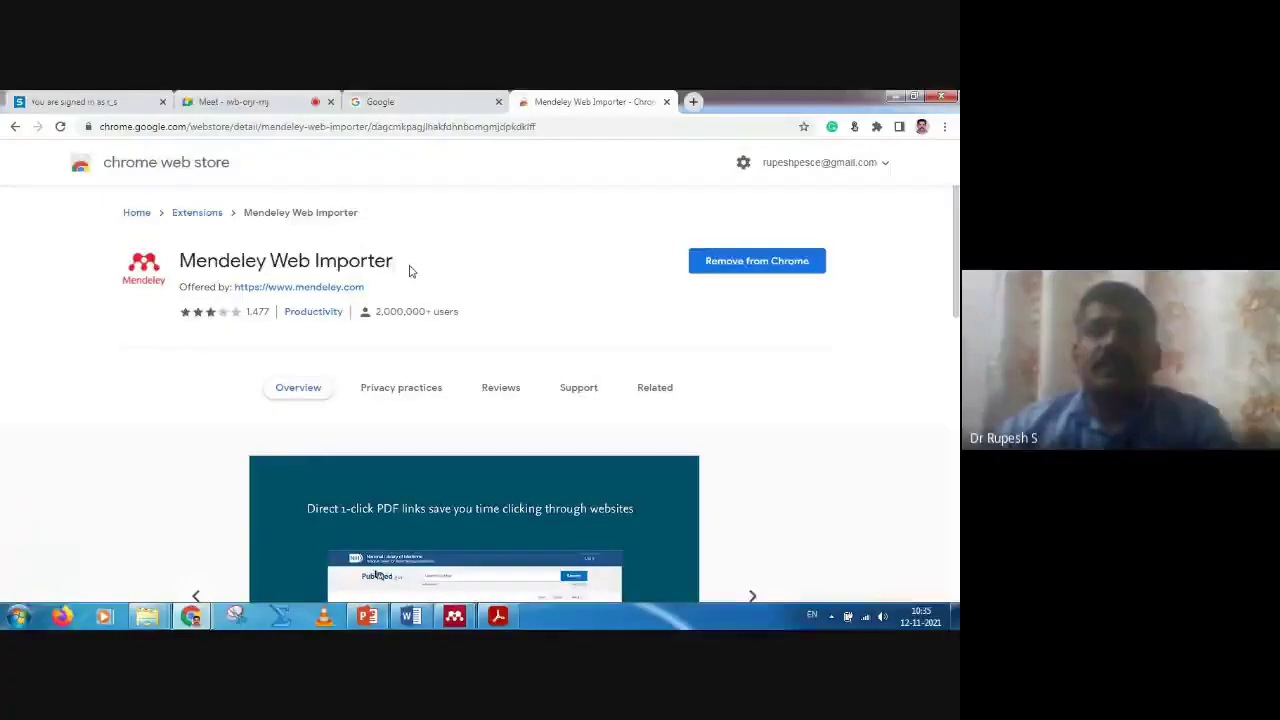
{"action": "left_click", "coordinate": [877, 127]}
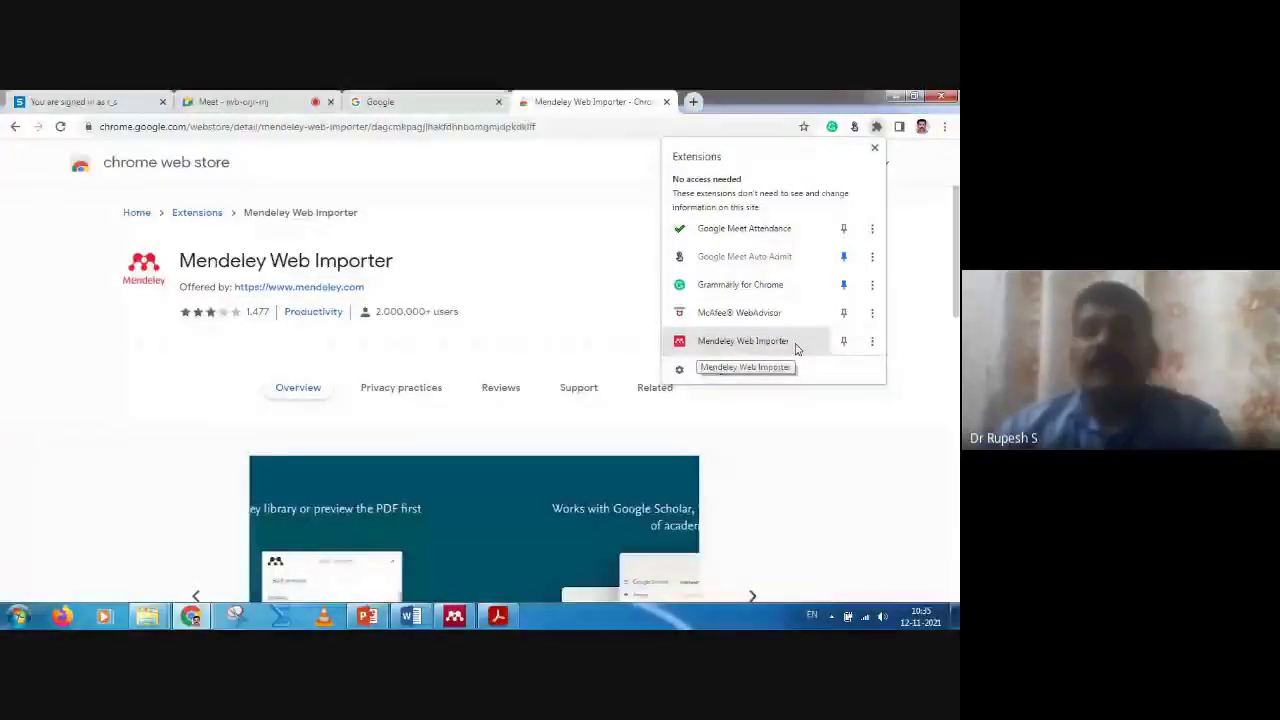
{"action": "left_click", "coordinate": [579, 264]}
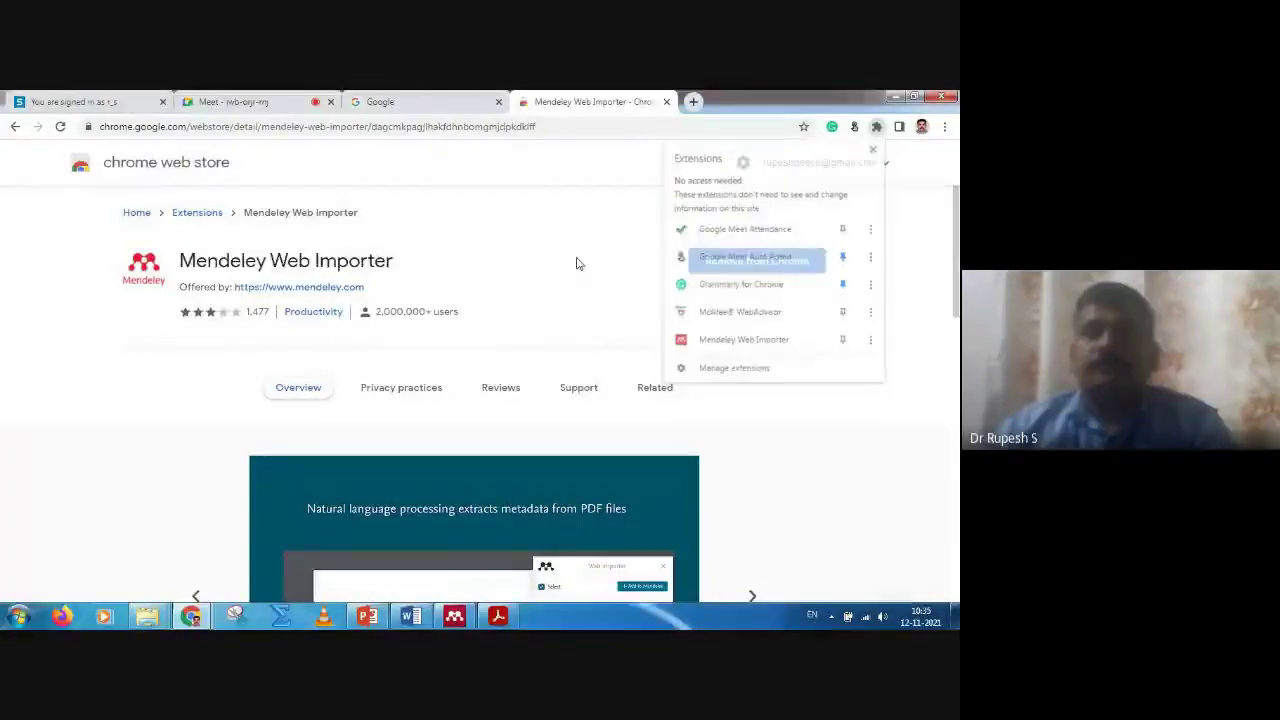
Step: Search Google for science direct in a new browser tab and open the ScienceDirect website
{"action": "left_click", "coordinate": [693, 101]}
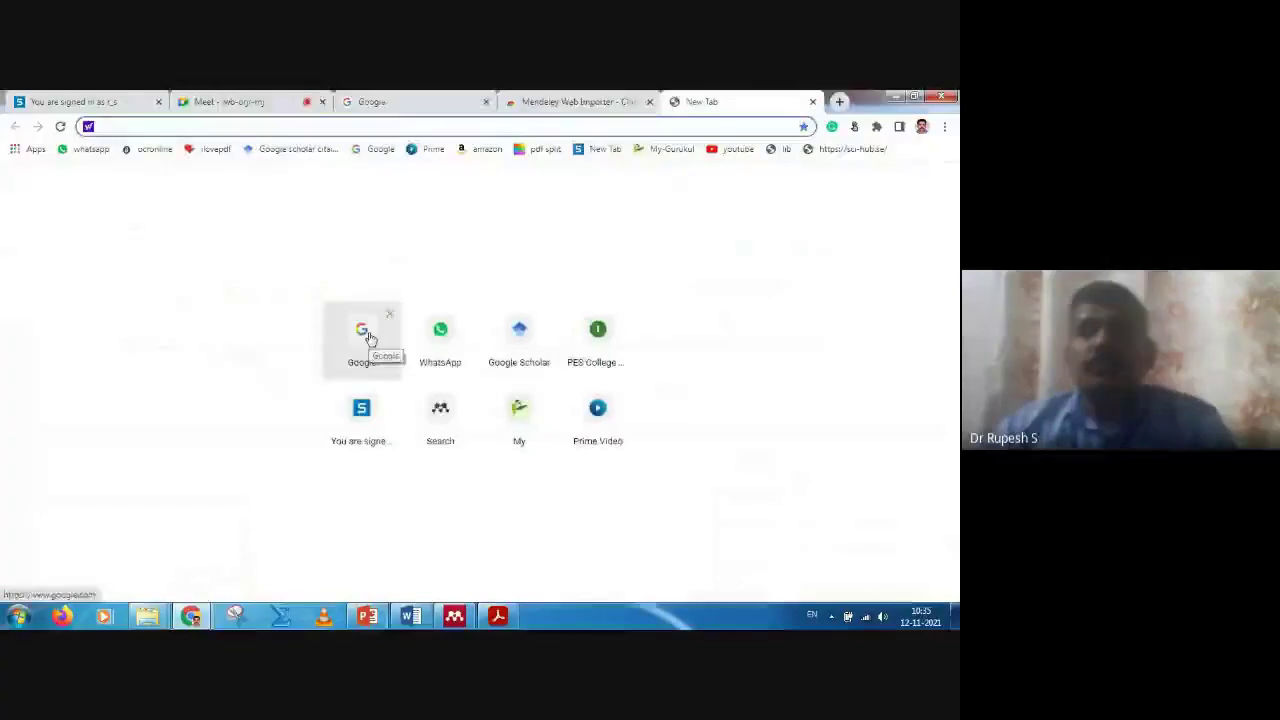
{"action": "left_click", "coordinate": [370, 338]}
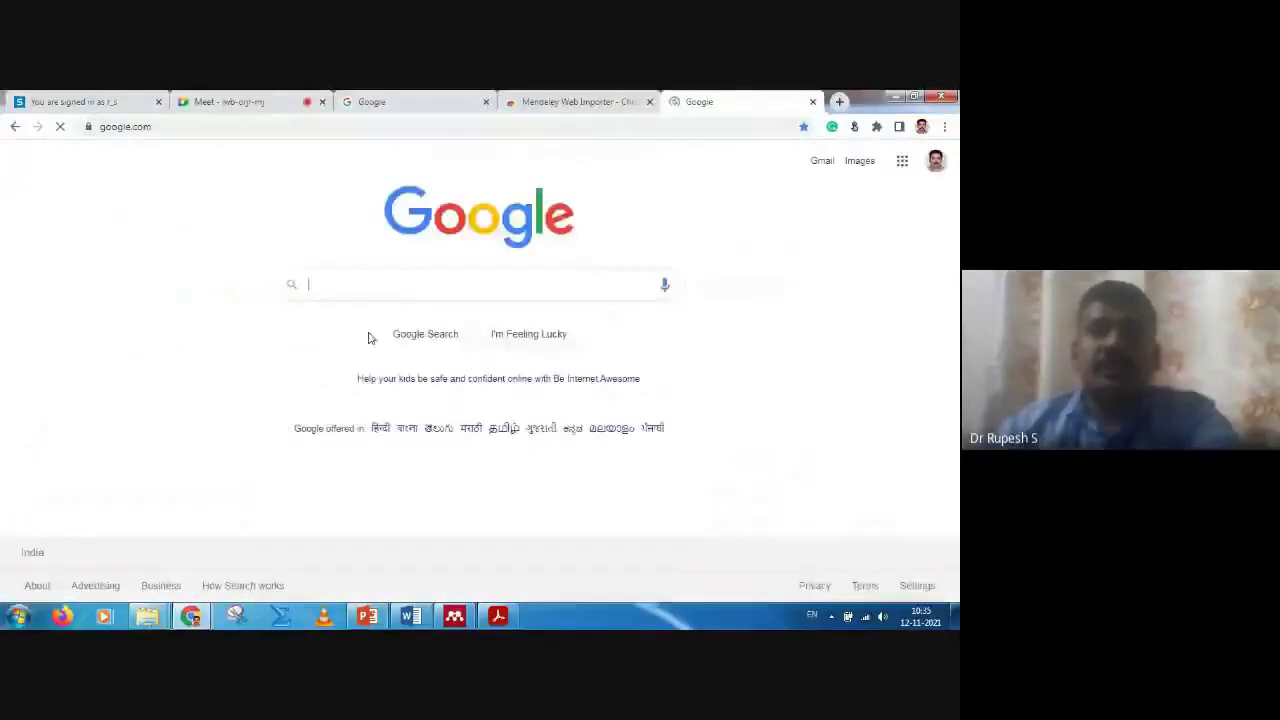
{"action": "type", "text": "scie"}
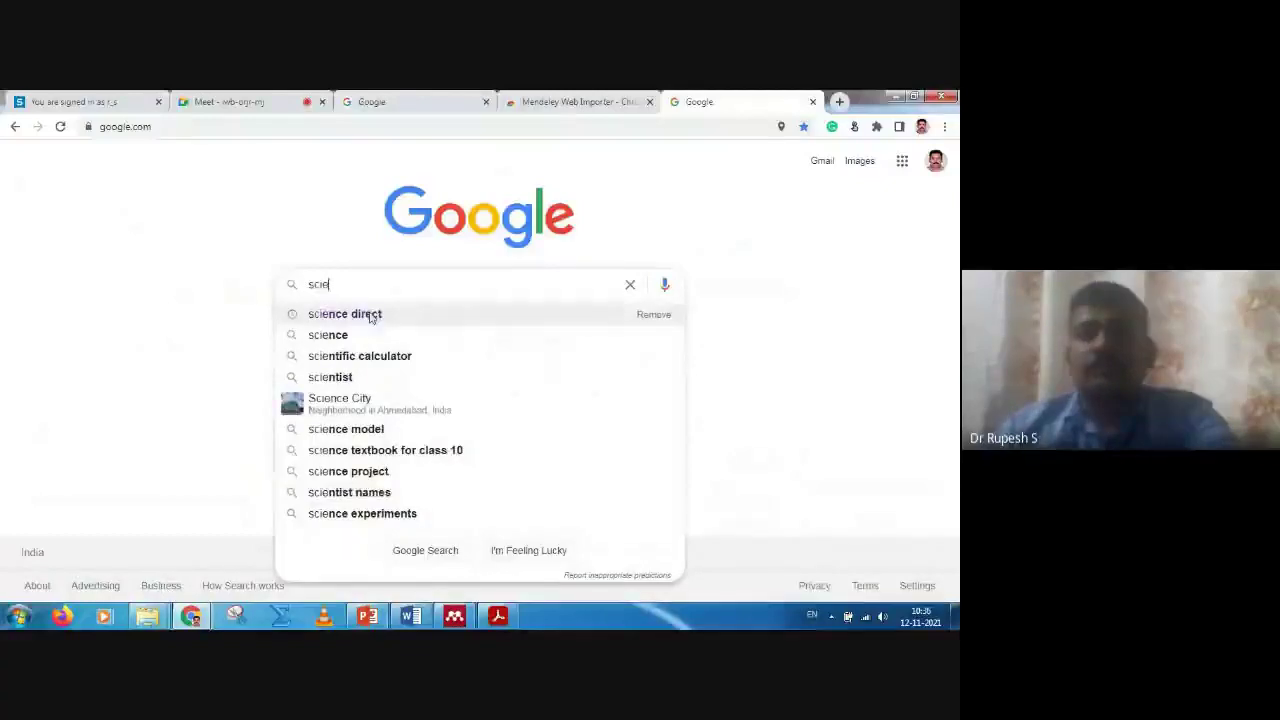
{"action": "left_click", "coordinate": [368, 316]}
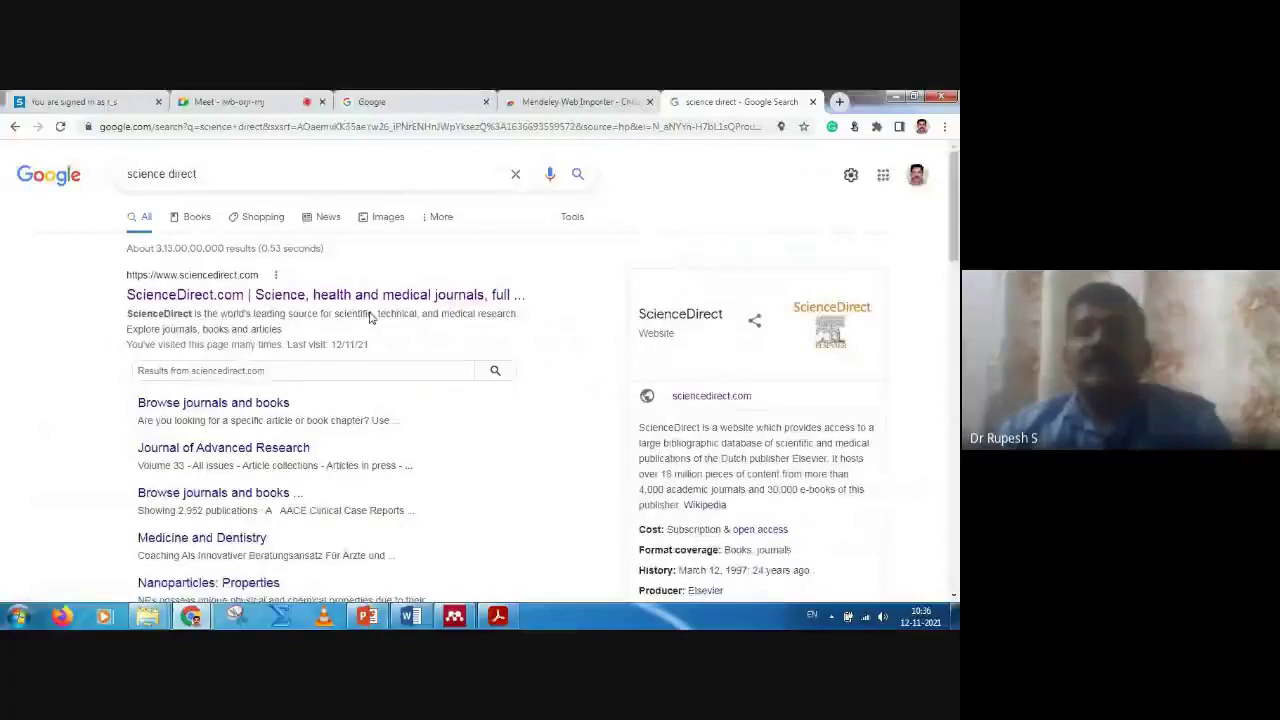
{"action": "left_click", "coordinate": [381, 300]}
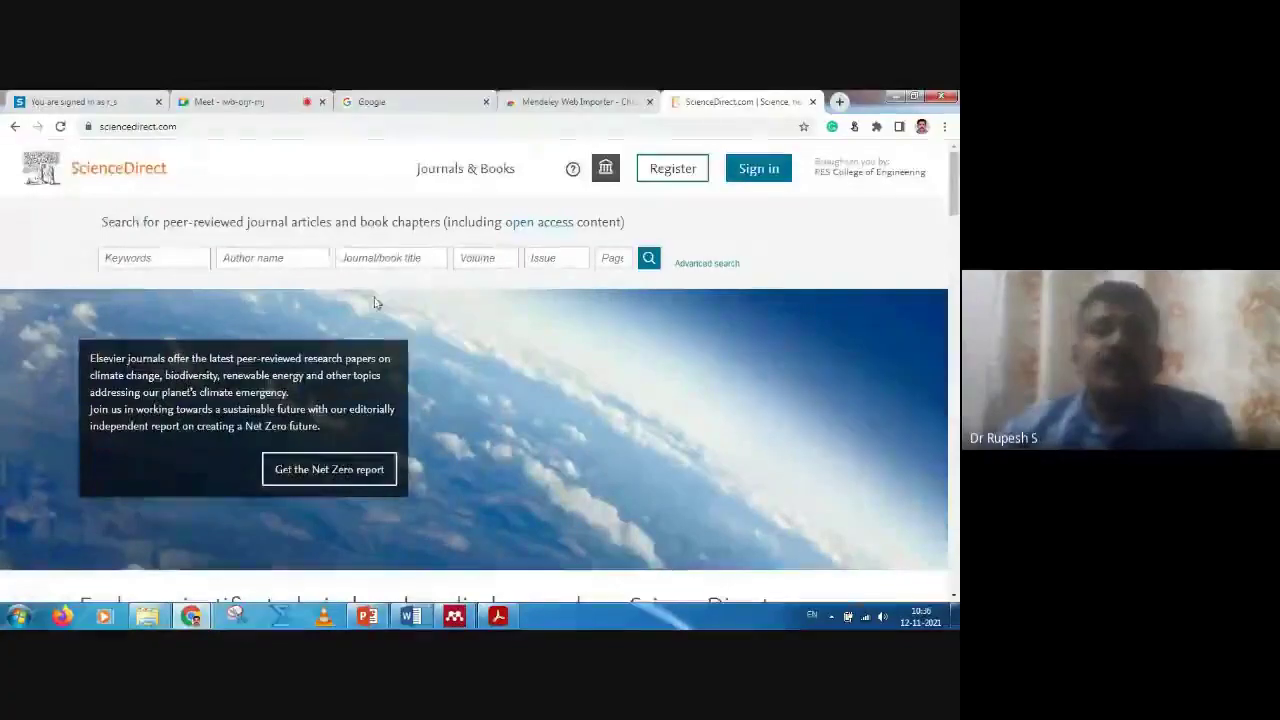
Step: Search ScienceDirect for articles with the keyword biomass
{"action": "left_click", "coordinate": [160, 257]}
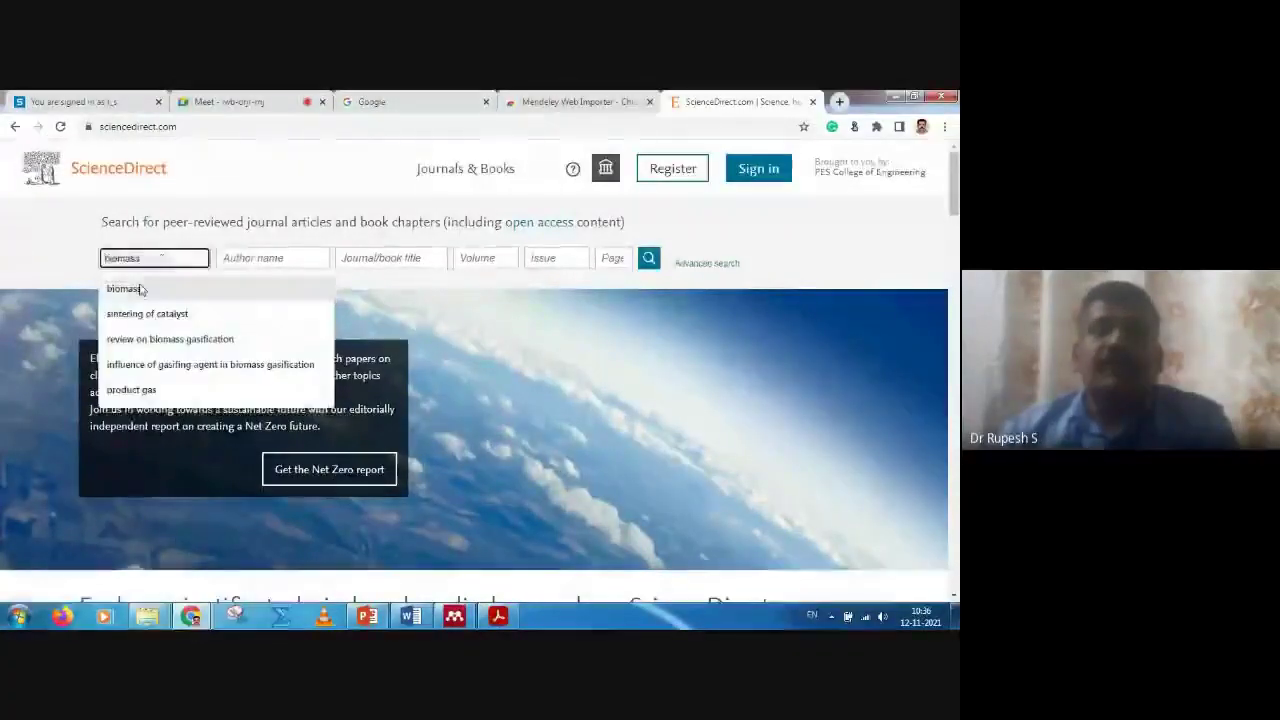
{"action": "left_click", "coordinate": [141, 289]}
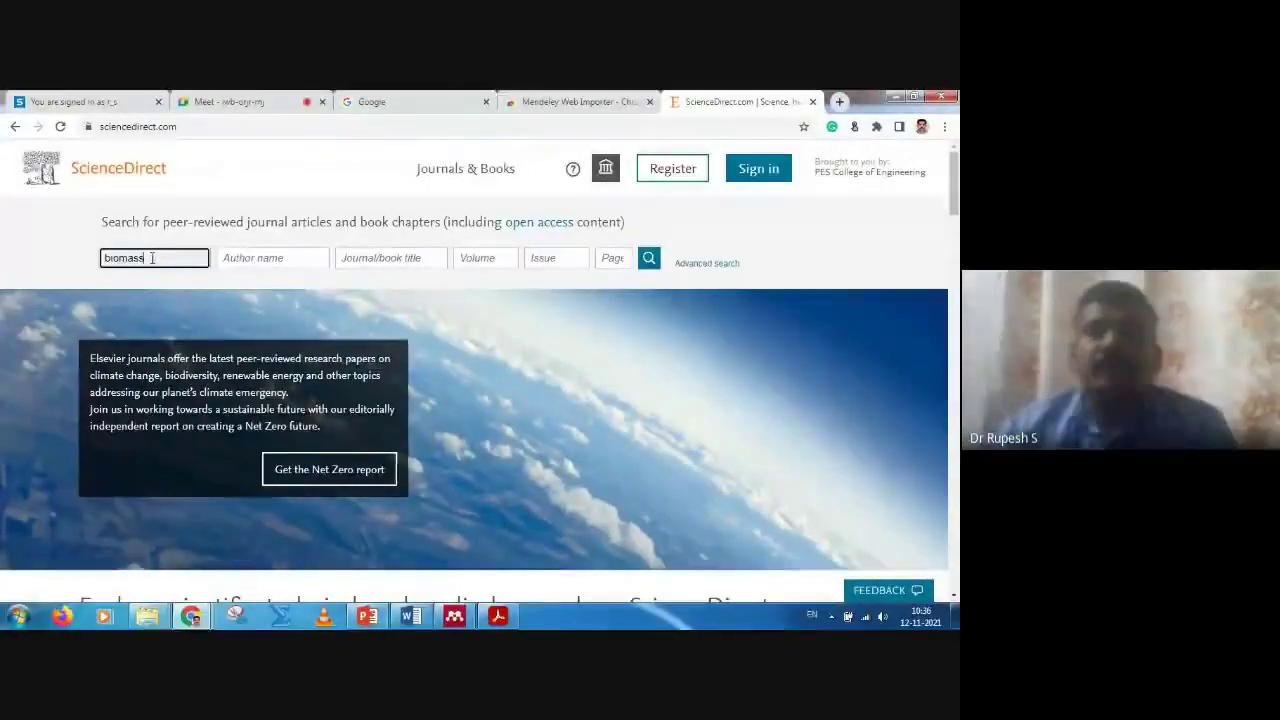
{"action": "left_click", "coordinate": [649, 258]}
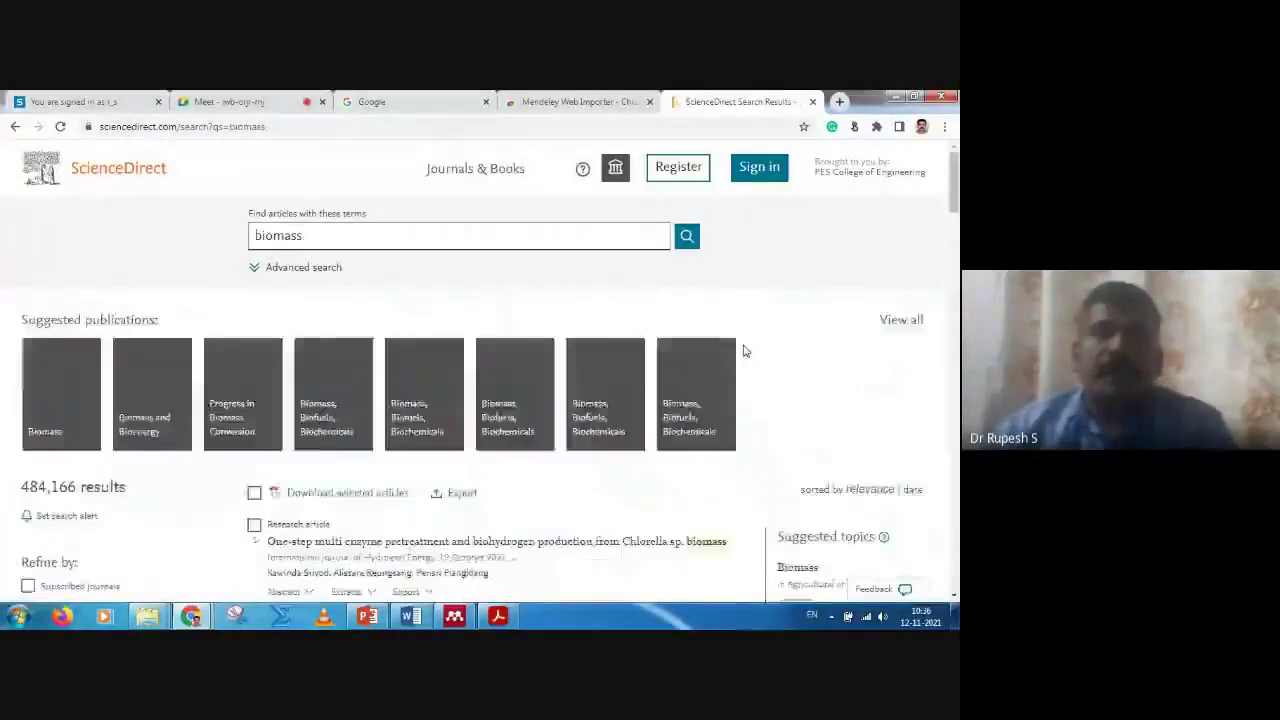
Step: Look through the biomass search results, checking which articles are open access or offer full text
{"action": "scroll", "coordinate": [743, 351], "scroll_direction": "down", "scroll_amount": 3}
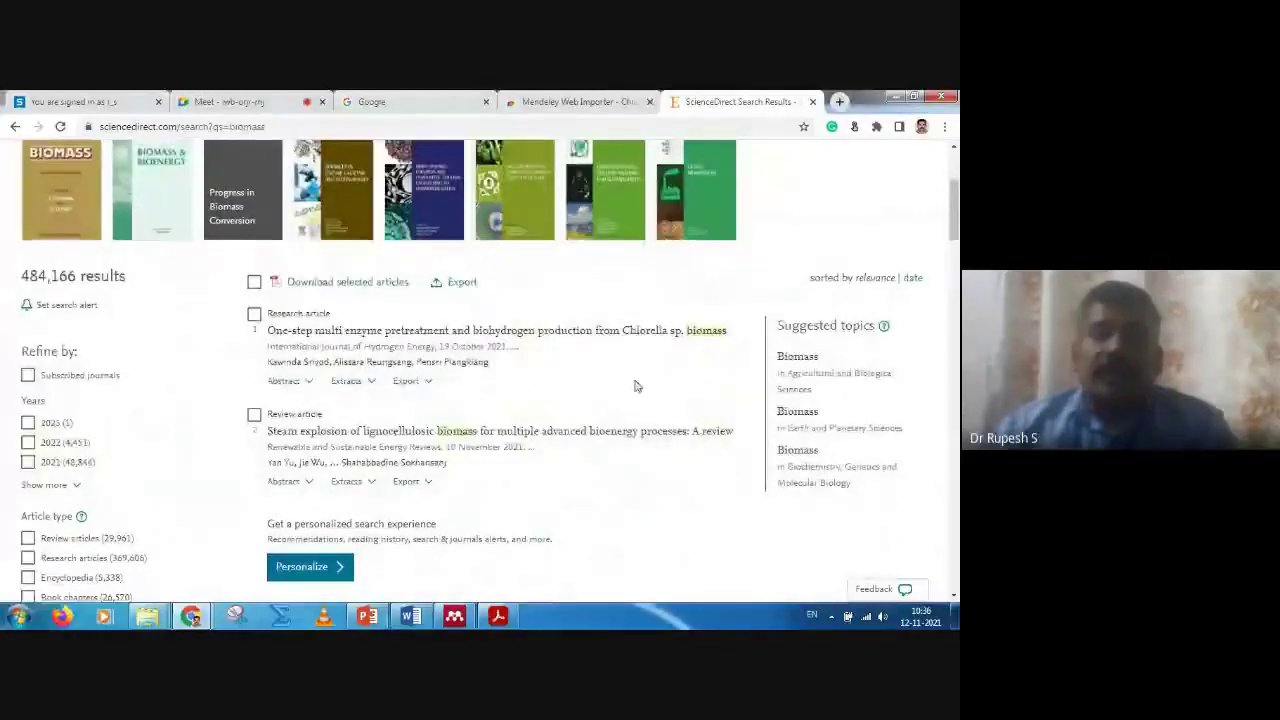
{"action": "scroll", "coordinate": [636, 386], "scroll_direction": "down", "scroll_amount": 3}
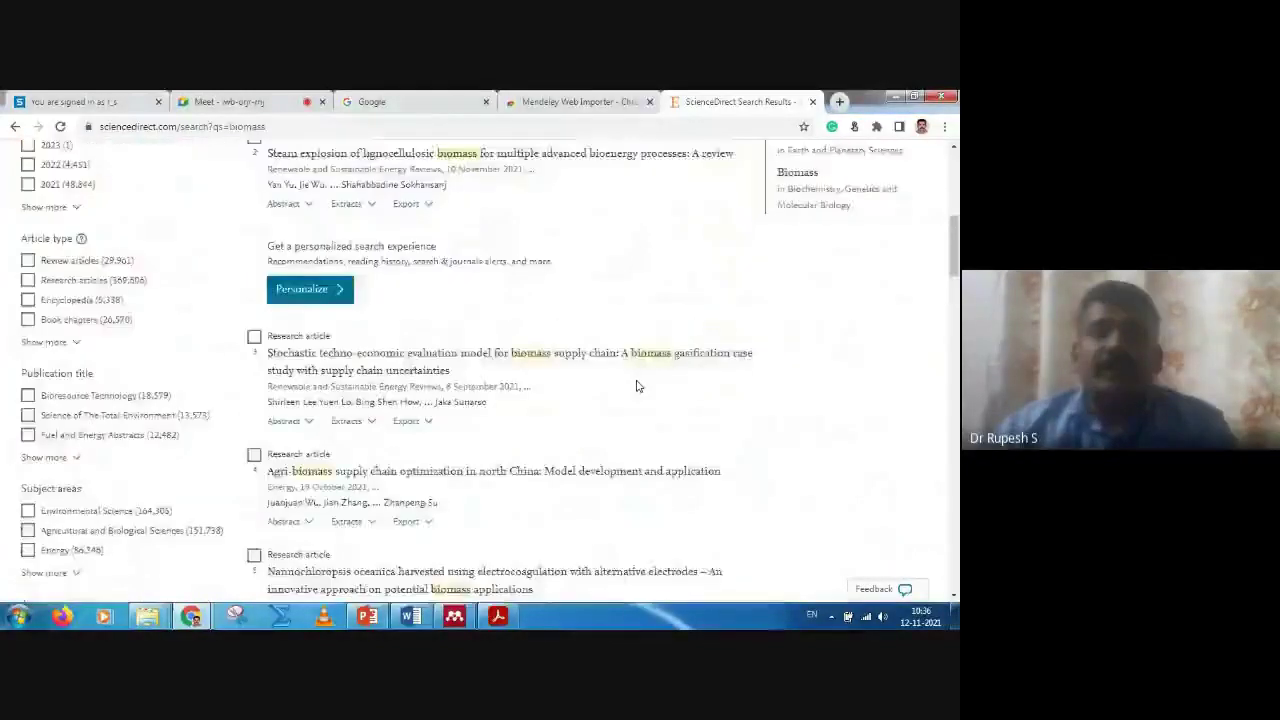
{"action": "scroll", "coordinate": [636, 386], "scroll_direction": "down", "scroll_amount": 6}
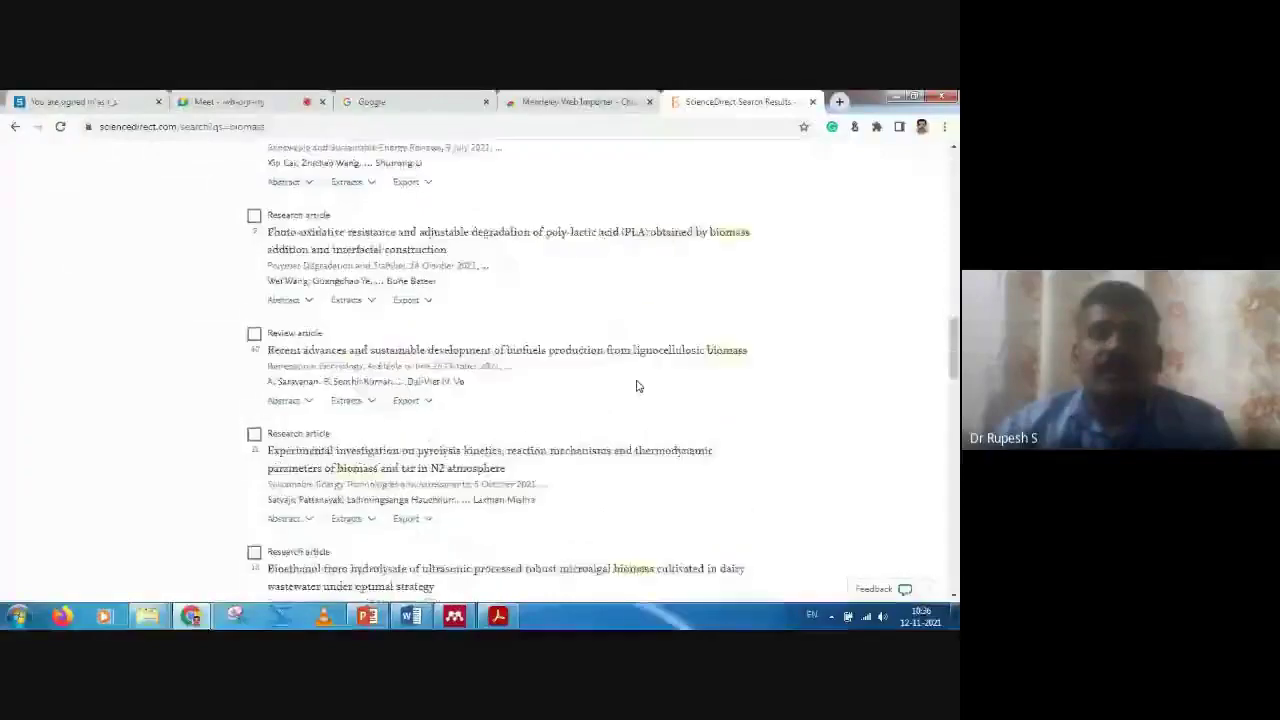
{"action": "scroll", "coordinate": [636, 386], "scroll_direction": "down", "scroll_amount": 6}
{"action": "scroll", "coordinate": [636, 386], "scroll_direction": "down", "scroll_amount": 2}
{"action": "scroll", "coordinate": [636, 386], "scroll_direction": "up", "scroll_amount": 1}
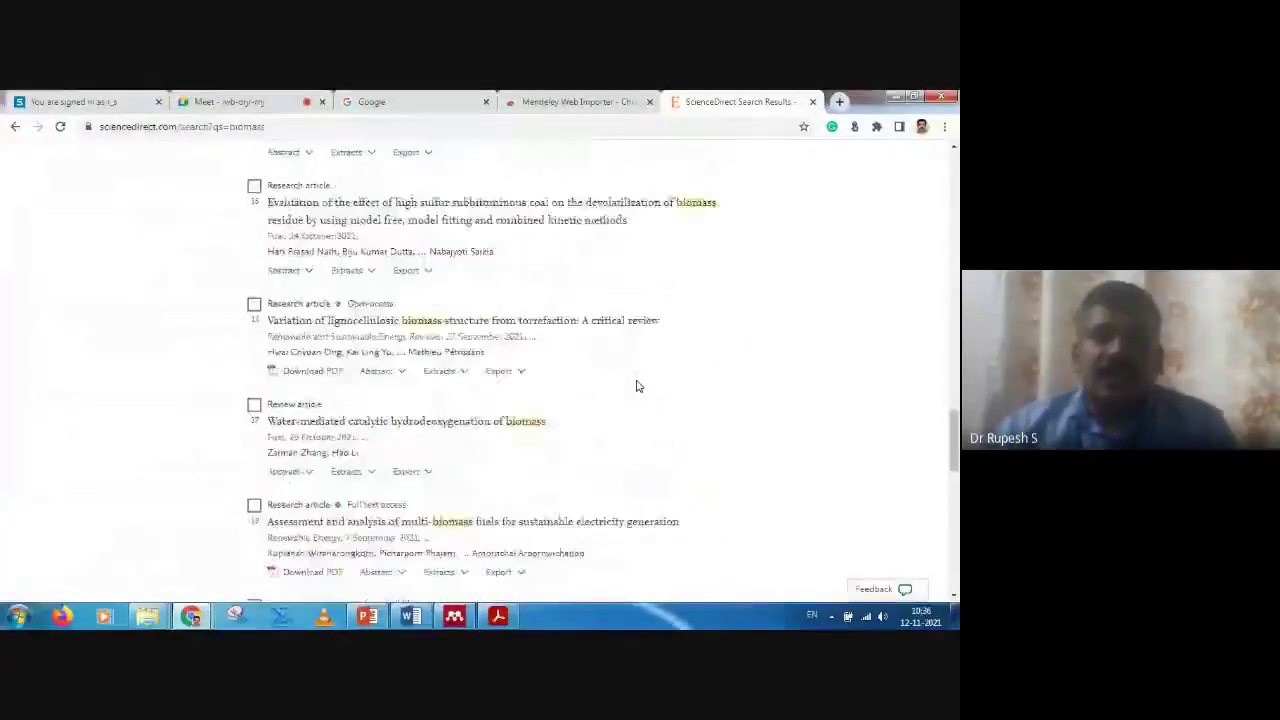
{"action": "scroll", "coordinate": [636, 386], "scroll_direction": "up", "scroll_amount": 2}
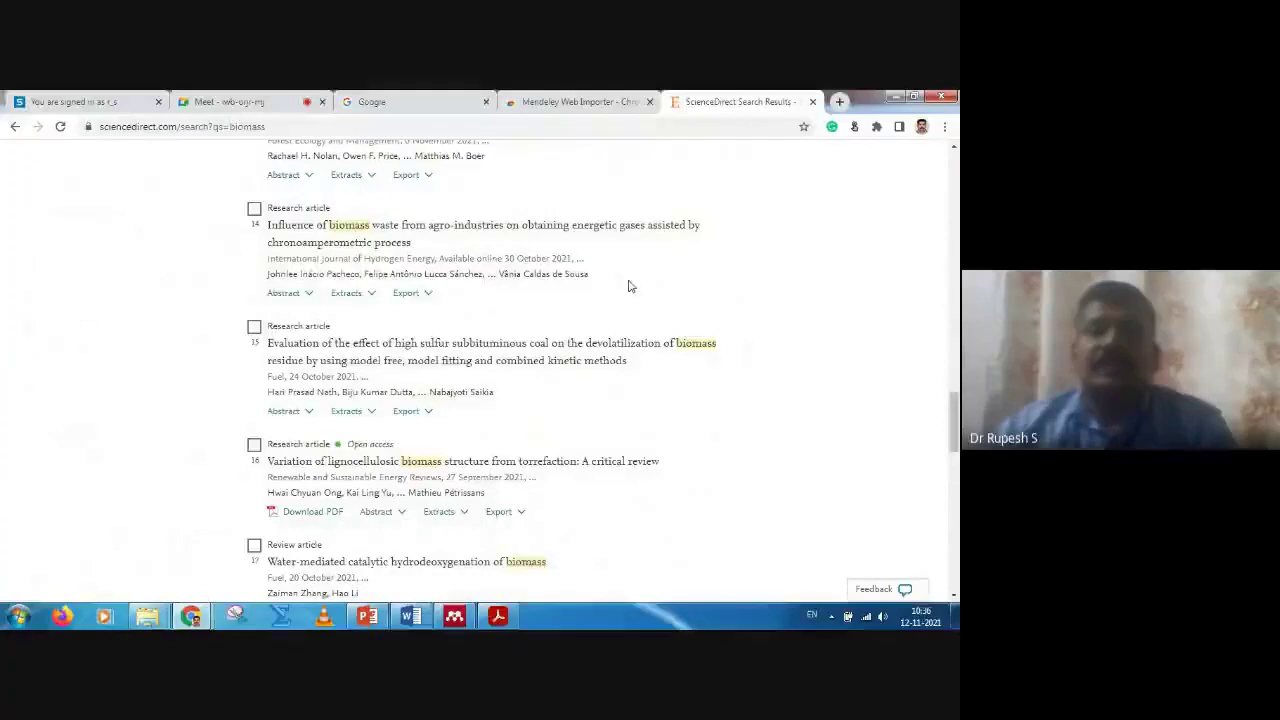
{"action": "scroll", "coordinate": [629, 286], "scroll_direction": "down", "scroll_amount": 2}
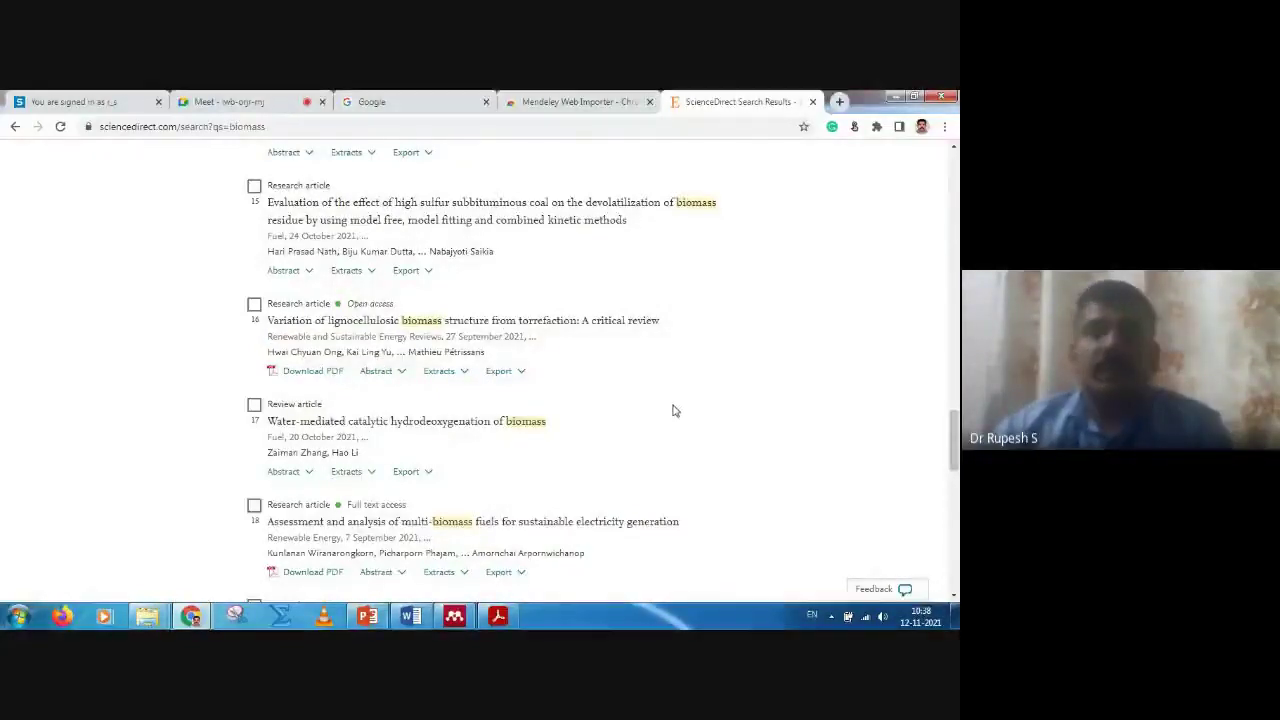
Step: Run the Mendeley Web Importer on the search results page, and show where it sits among the installed extensions
{"action": "left_click", "coordinate": [876, 128]}
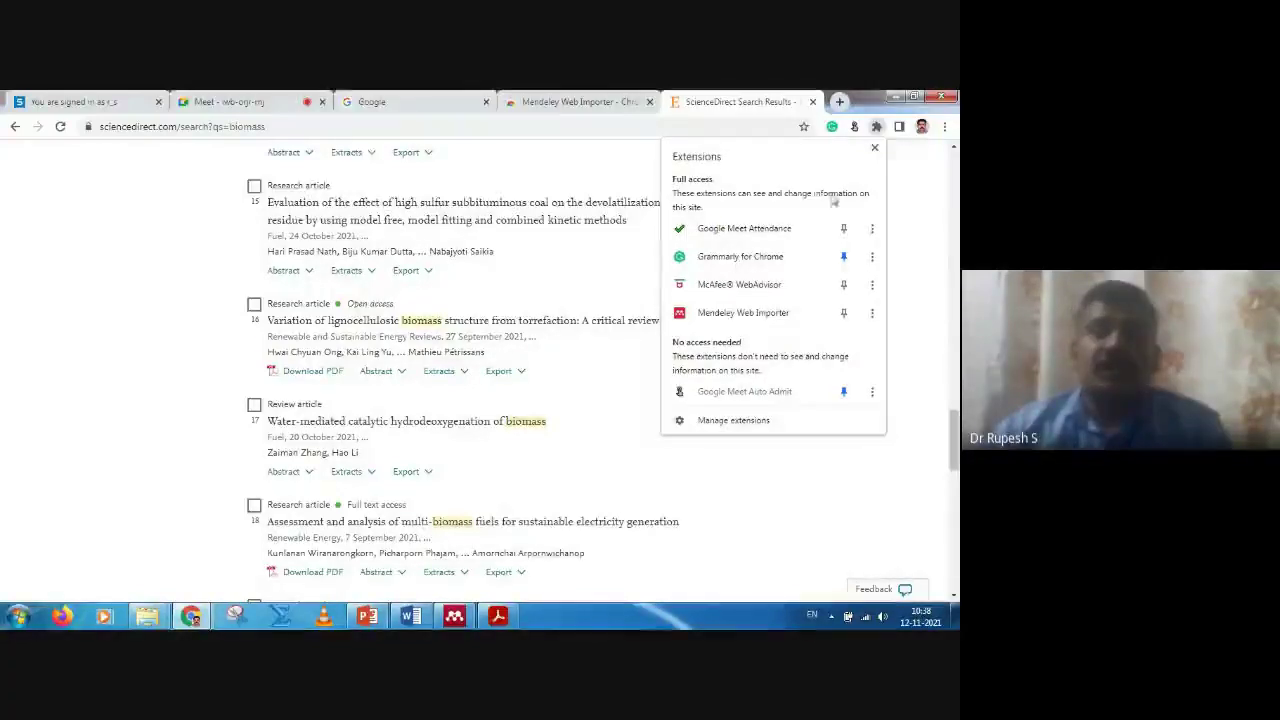
{"action": "left_click", "coordinate": [738, 314]}
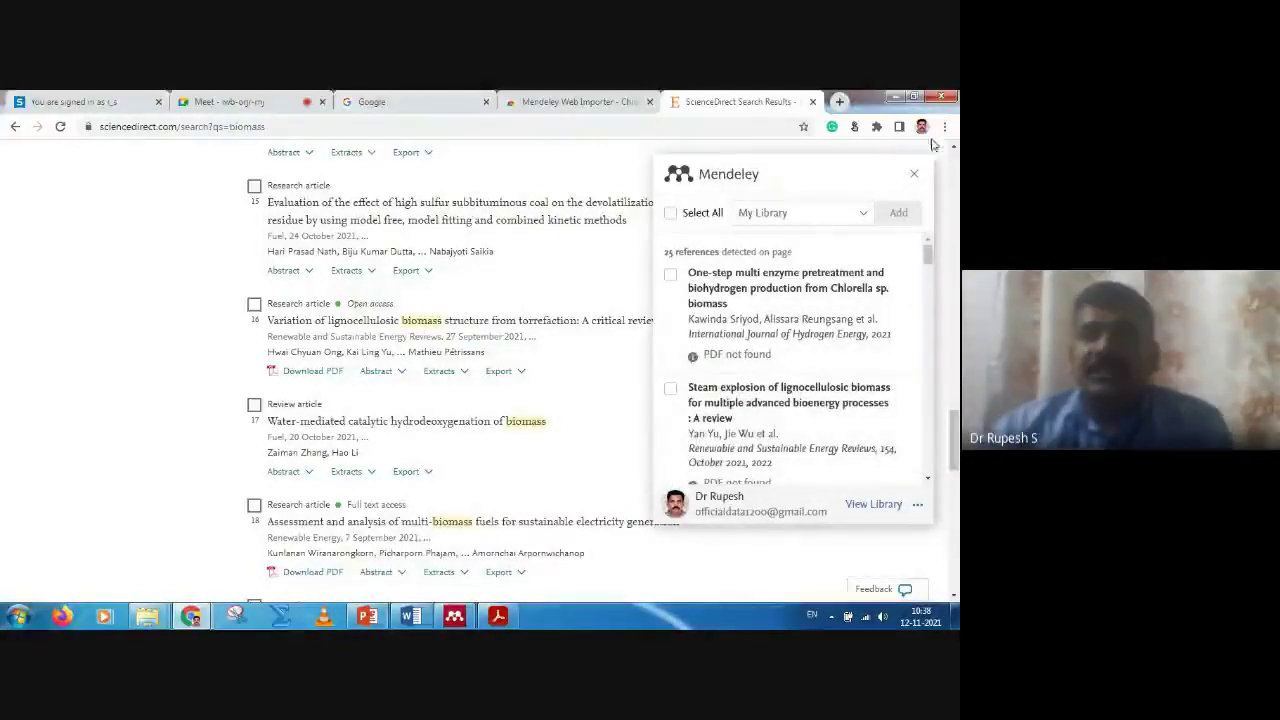
{"action": "left_click", "coordinate": [877, 127]}
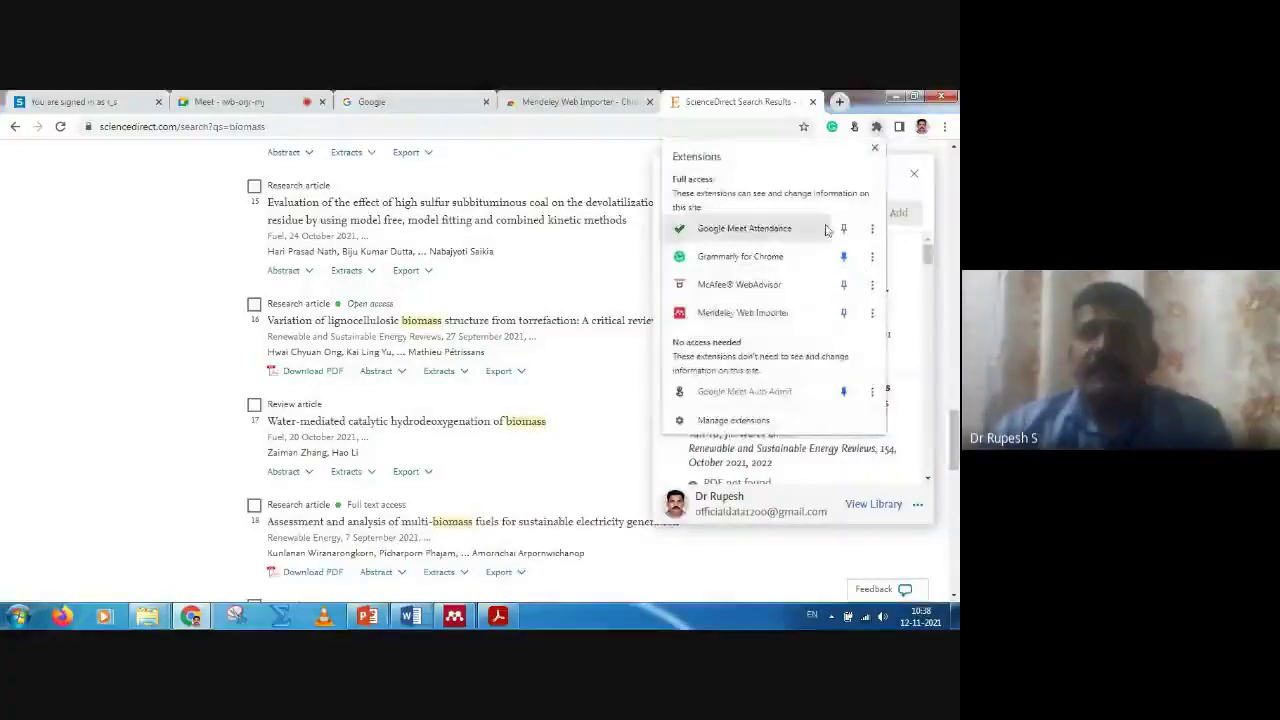
{"action": "left_click", "coordinate": [864, 104]}
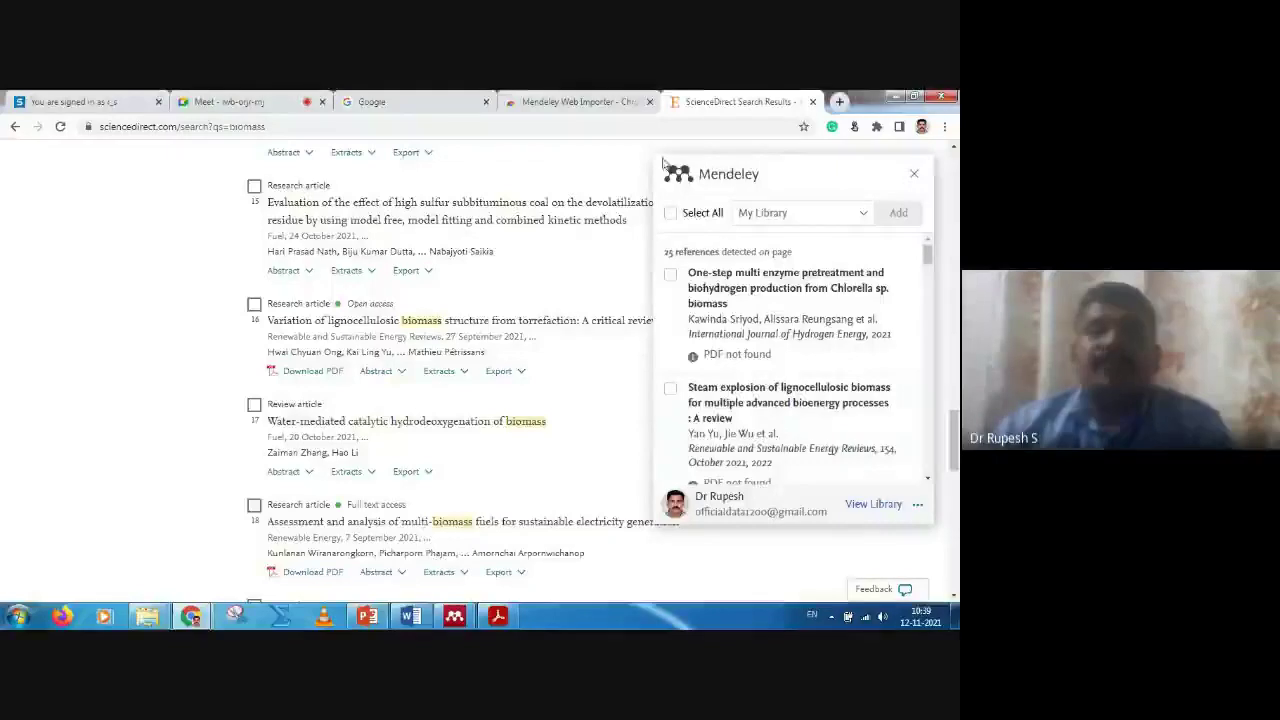
{"action": "left_click", "coordinate": [877, 128]}
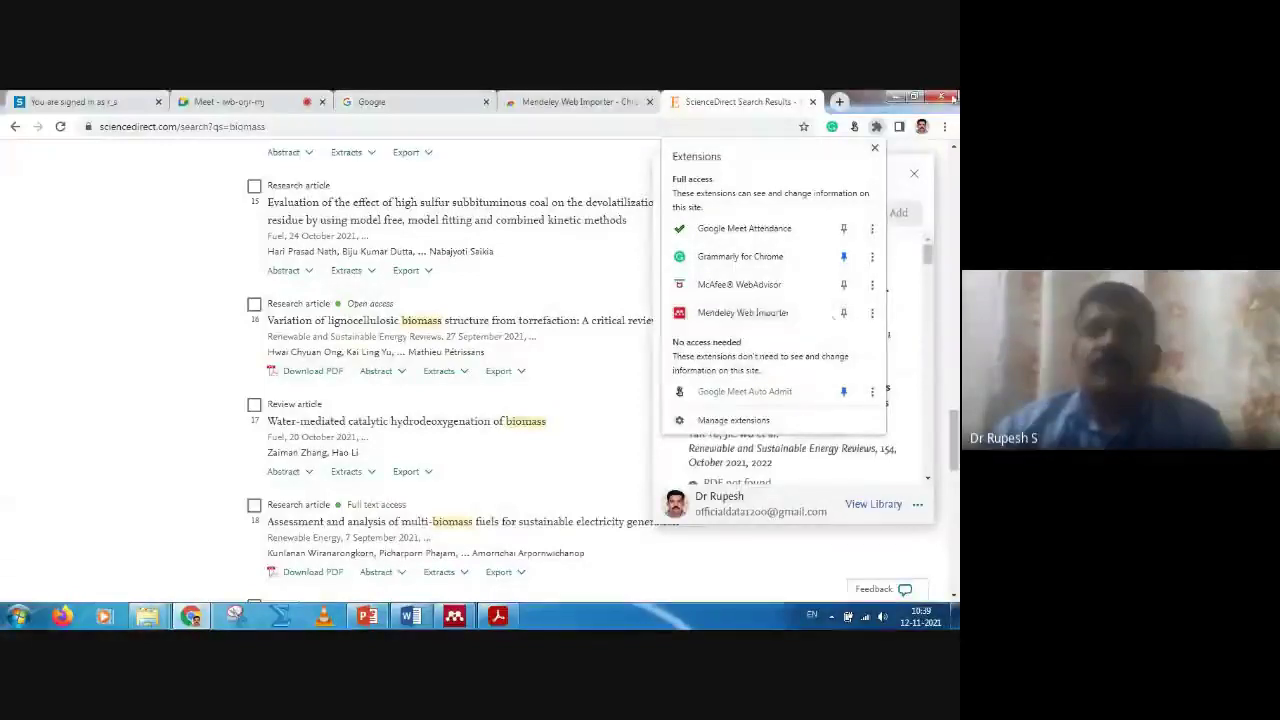
{"action": "left_click", "coordinate": [868, 98]}
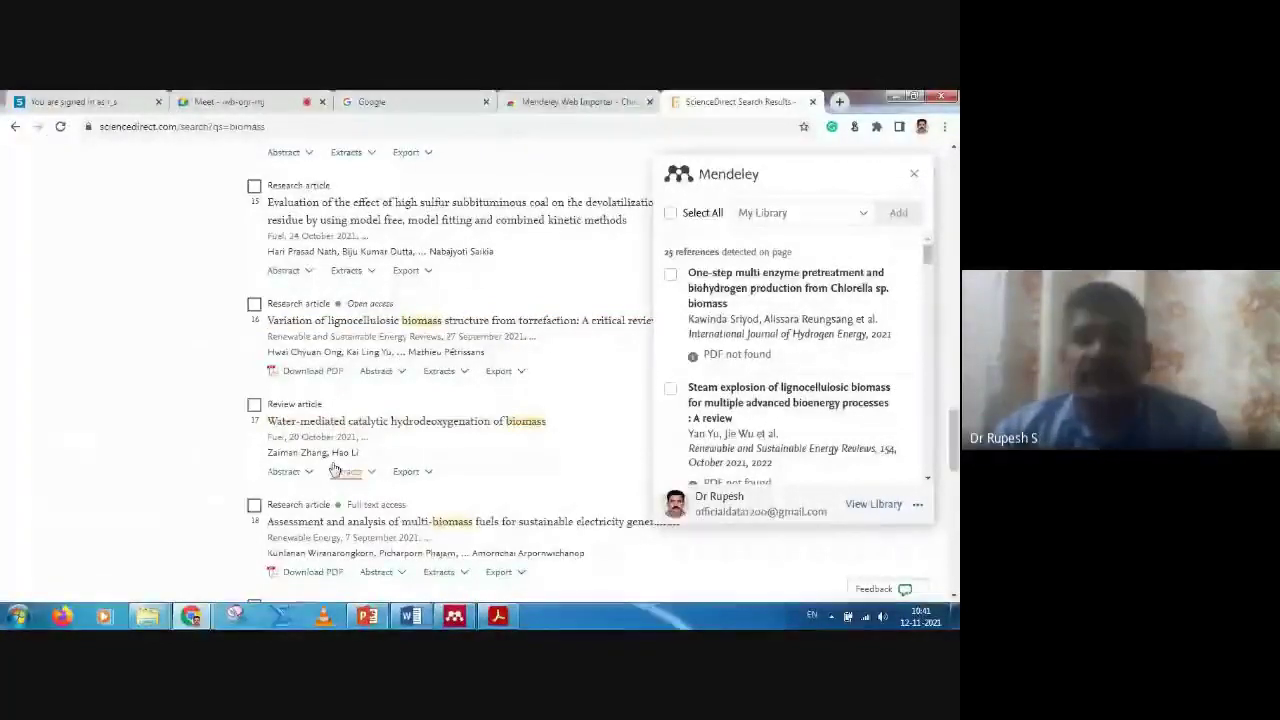
Step: Add the references on lignocellulosic biomass structure from torrefaction and water-mediated catalytic hydrodeoxygenation of biomass to My Library from the detected references
{"action": "scroll", "coordinate": [750, 397], "scroll_direction": "down", "scroll_amount": 1}
{"action": "scroll", "coordinate": [750, 397], "scroll_direction": "down", "scroll_amount": 5}
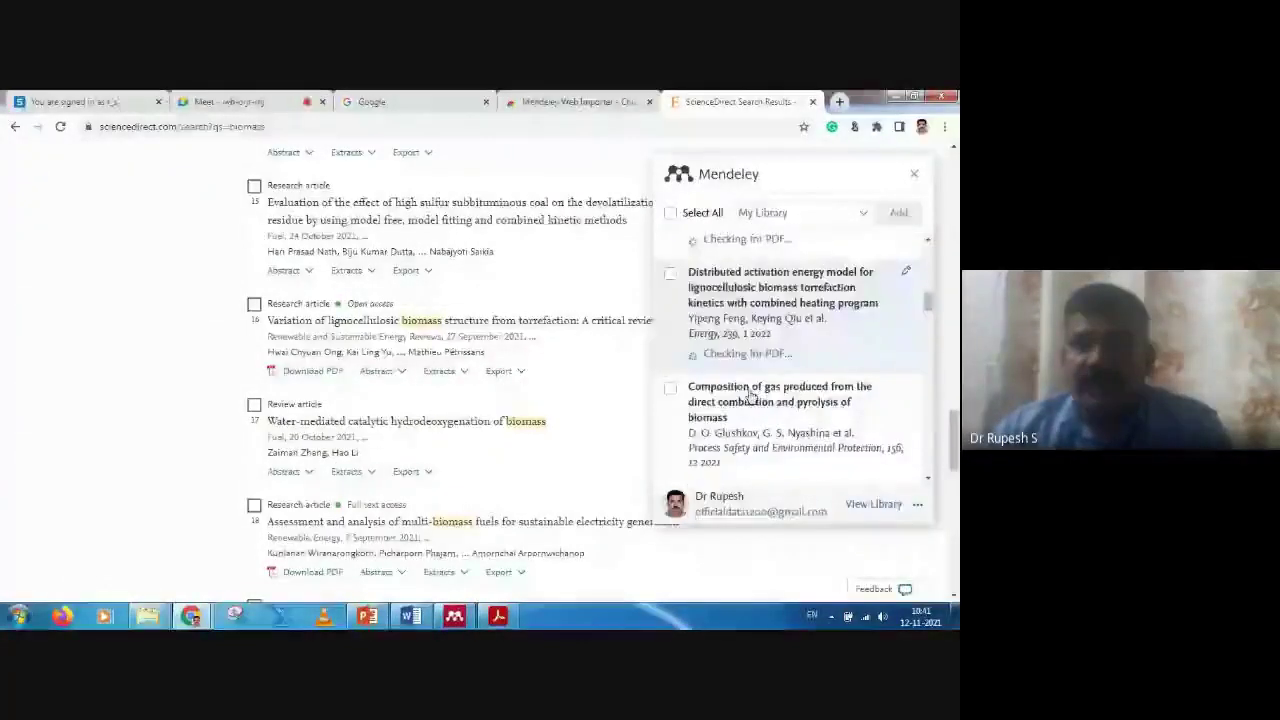
{"action": "scroll", "coordinate": [750, 397], "scroll_direction": "down", "scroll_amount": 3}
{"action": "scroll", "coordinate": [750, 397], "scroll_direction": "down", "scroll_amount": 2}
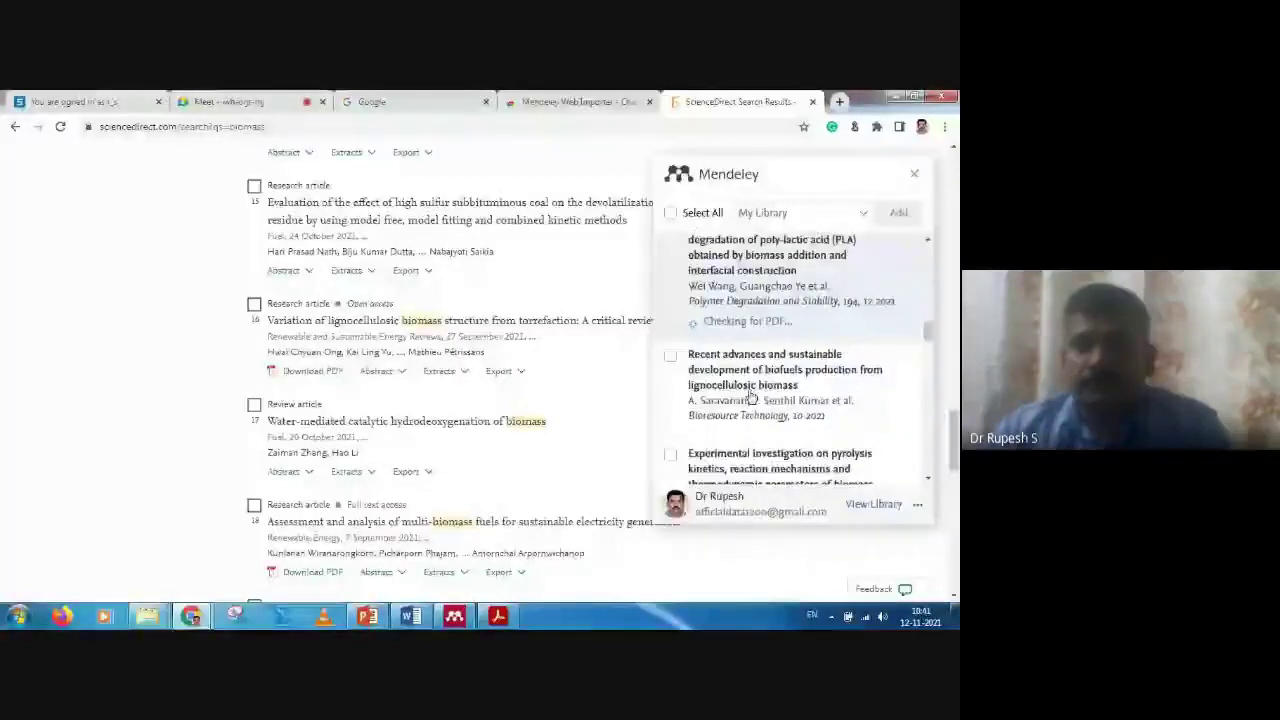
{"action": "scroll", "coordinate": [750, 397], "scroll_direction": "down", "scroll_amount": 4}
{"action": "scroll", "coordinate": [751, 396], "scroll_direction": "down", "scroll_amount": 5}
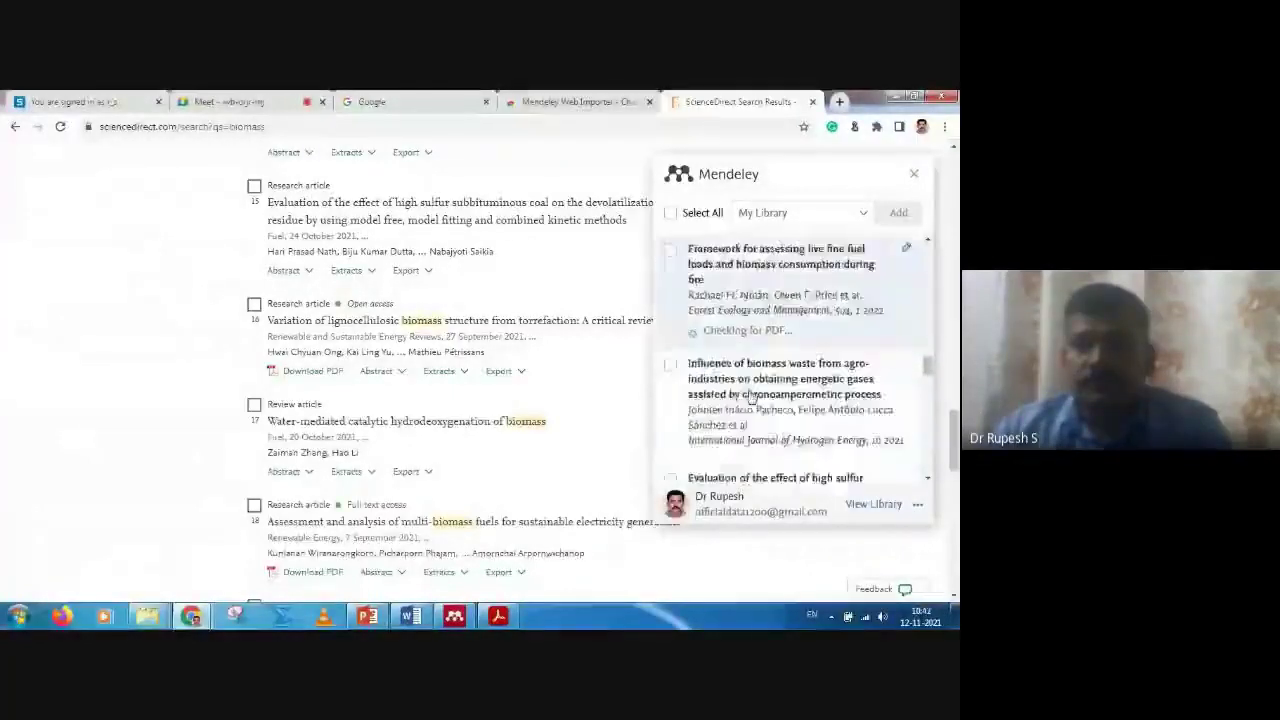
{"action": "scroll", "coordinate": [751, 396], "scroll_direction": "down", "scroll_amount": 1}
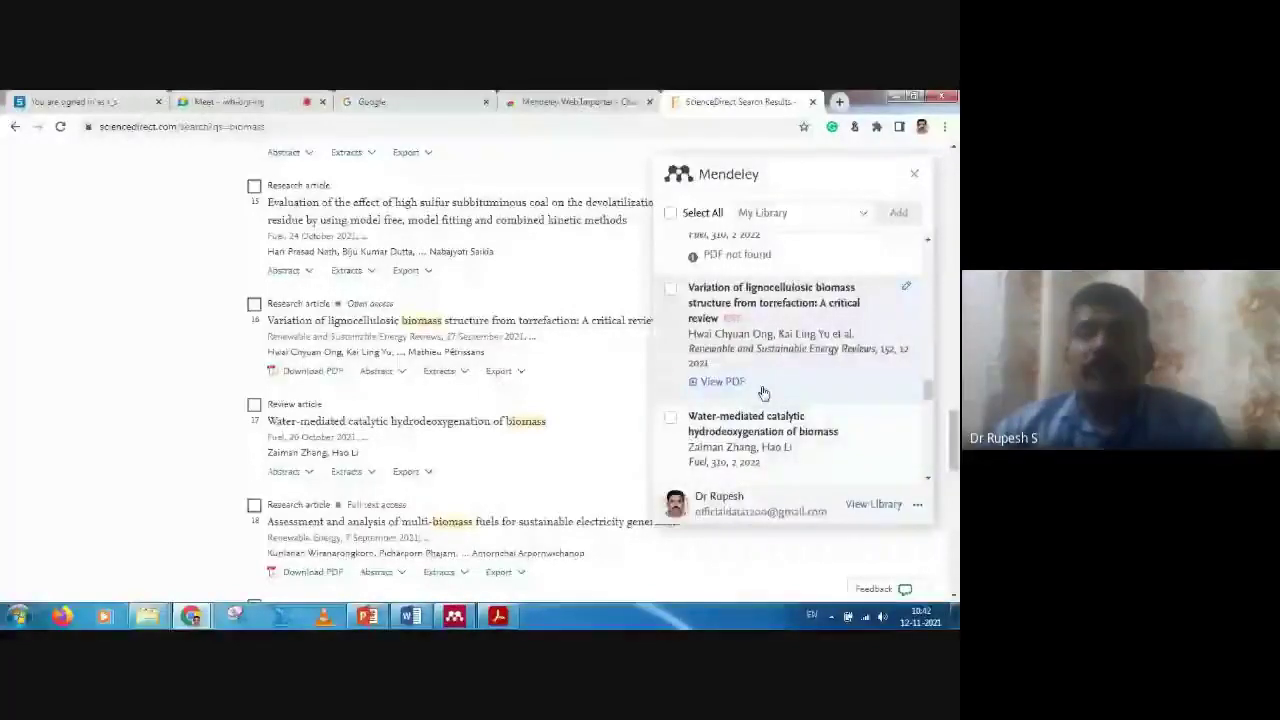
{"action": "left_click", "coordinate": [671, 291]}
{"action": "left_click", "coordinate": [670, 418]}
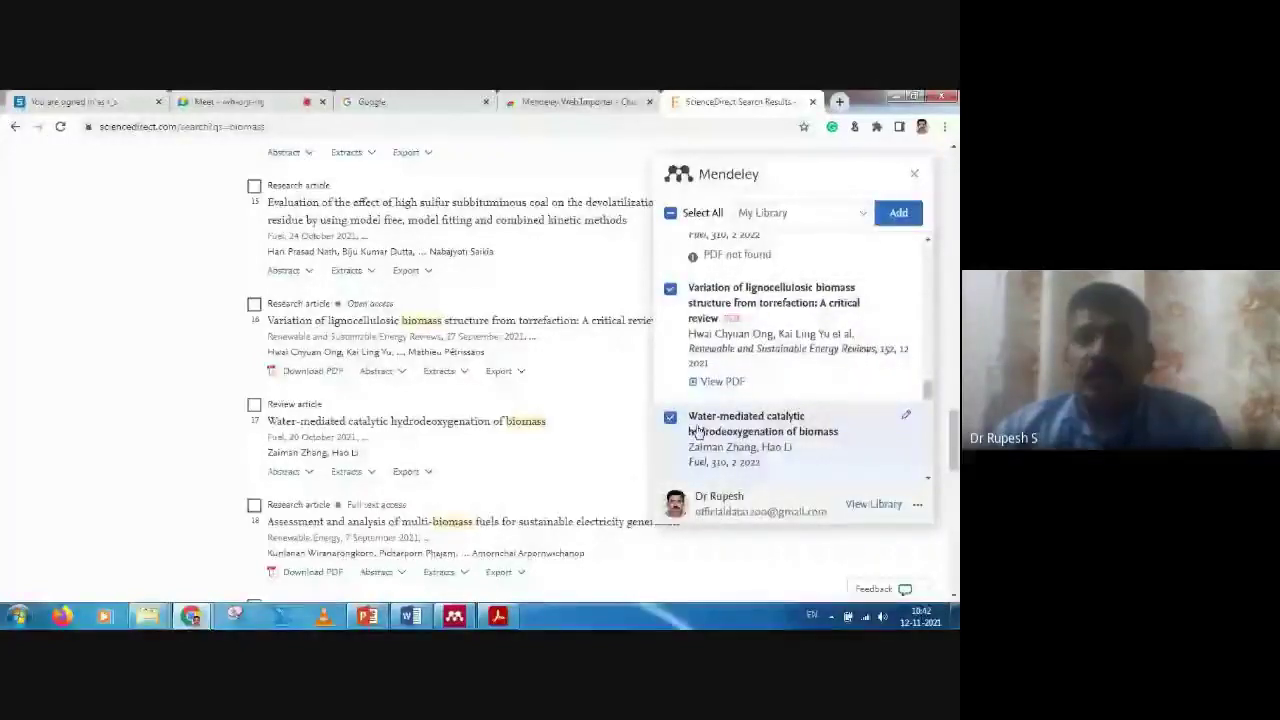
{"action": "left_click", "coordinate": [895, 215]}
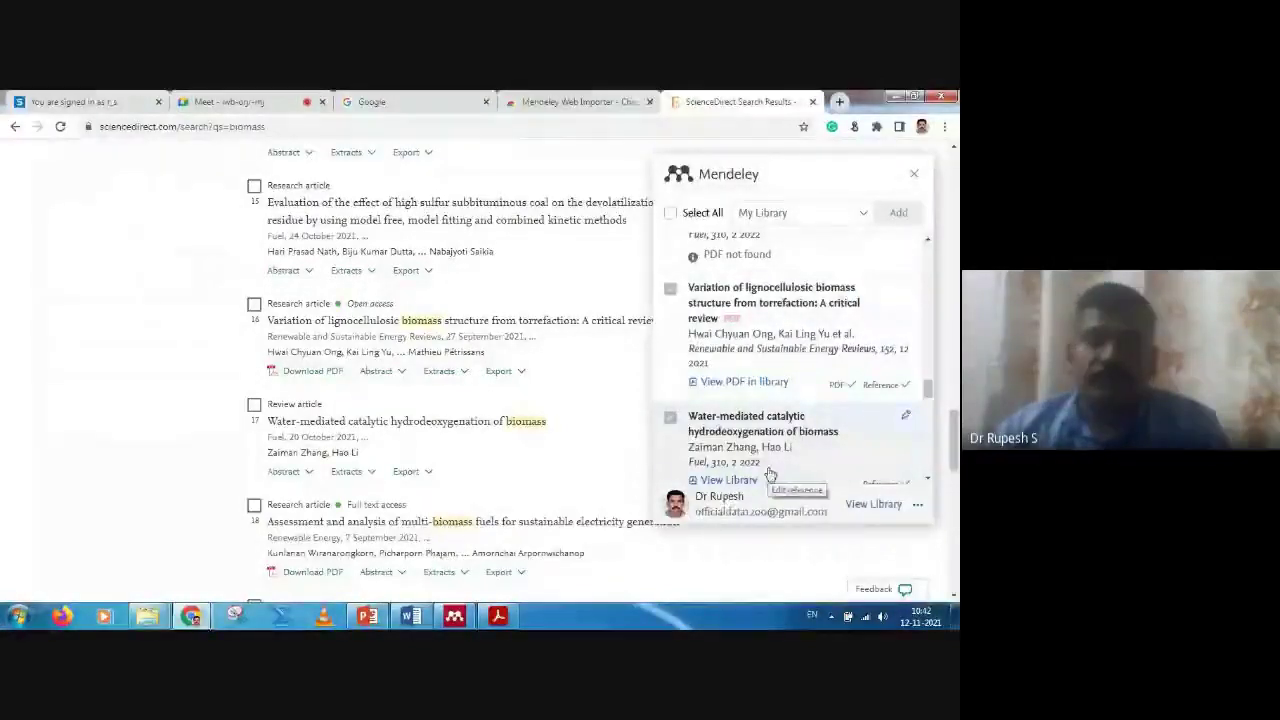
Step: Switch to Mendeley Desktop, sync the library, and locate the two imported papers in All Documents
{"action": "left_click", "coordinate": [462, 620]}
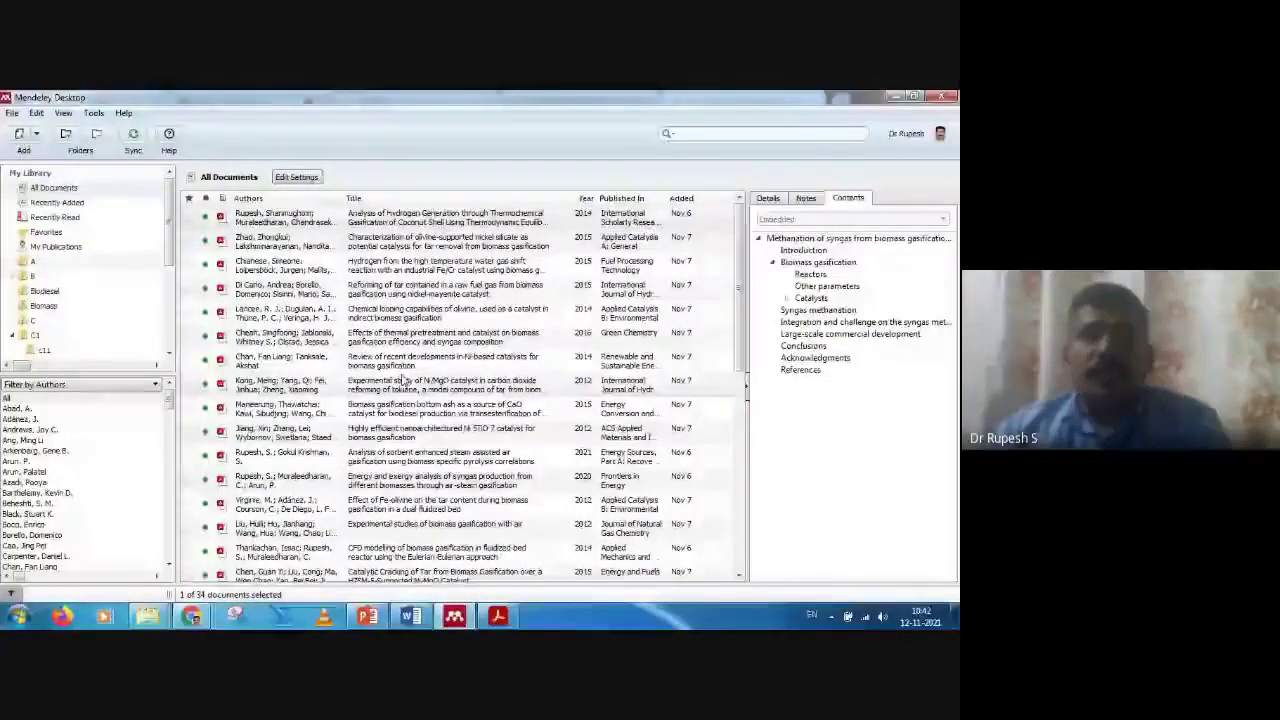
{"action": "left_click", "coordinate": [134, 141]}
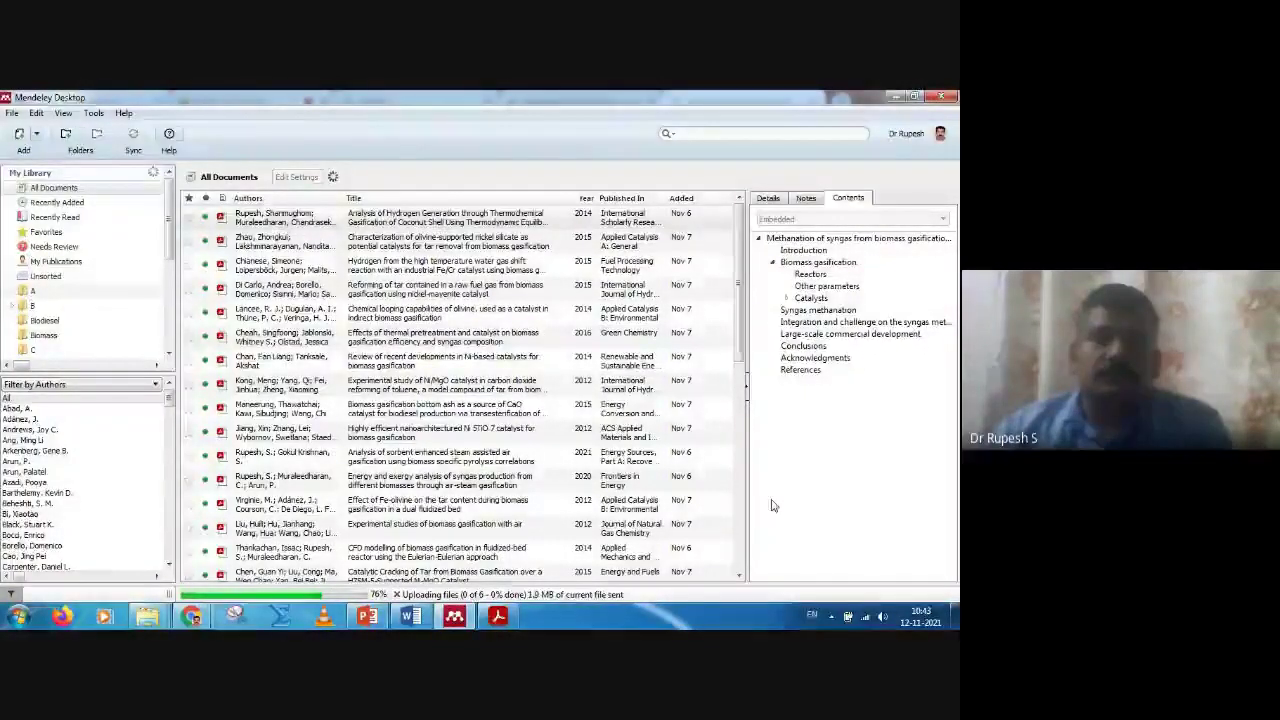
{"action": "scroll", "coordinate": [385, 432], "scroll_direction": "down", "scroll_amount": 2}
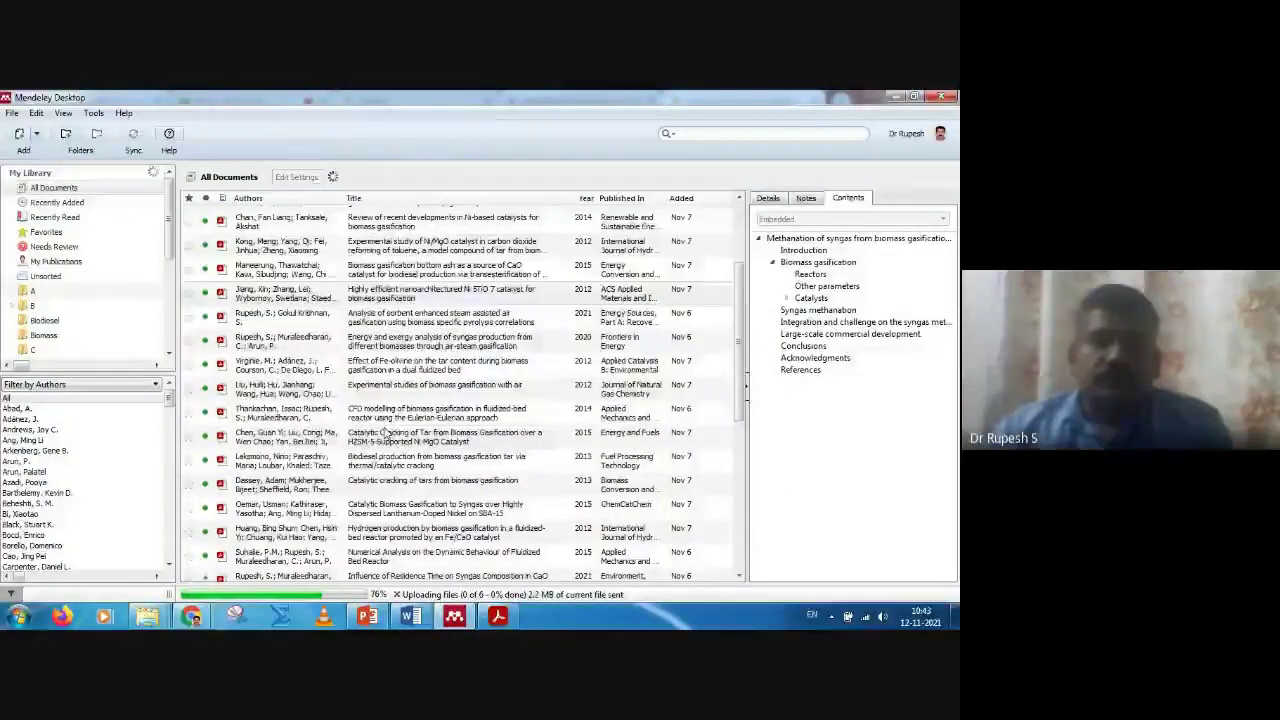
{"action": "scroll", "coordinate": [410, 435], "scroll_direction": "down", "scroll_amount": 3}
{"action": "scroll", "coordinate": [432, 440], "scroll_direction": "down", "scroll_amount": 2}
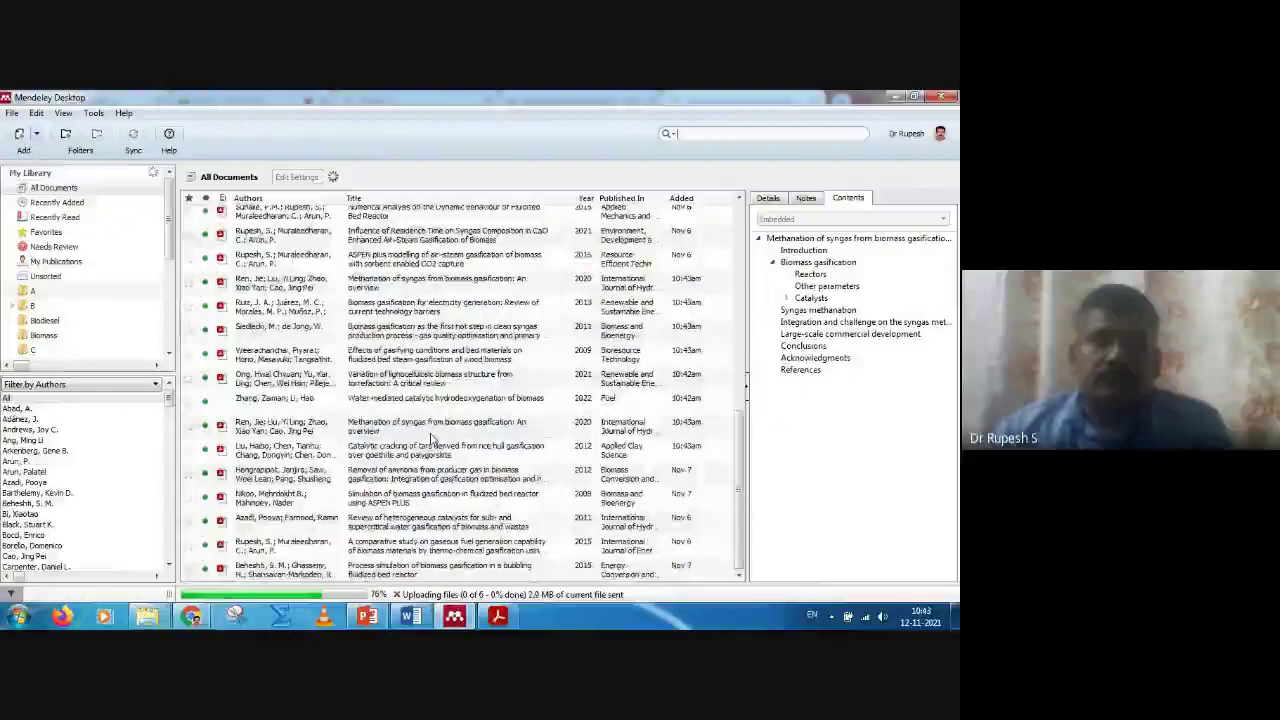
Step: Compare the contents outlines and document details of the imported torrefaction review and the water-mediated catalytic hydrodeoxygenation paper
{"action": "left_click", "coordinate": [357, 385]}
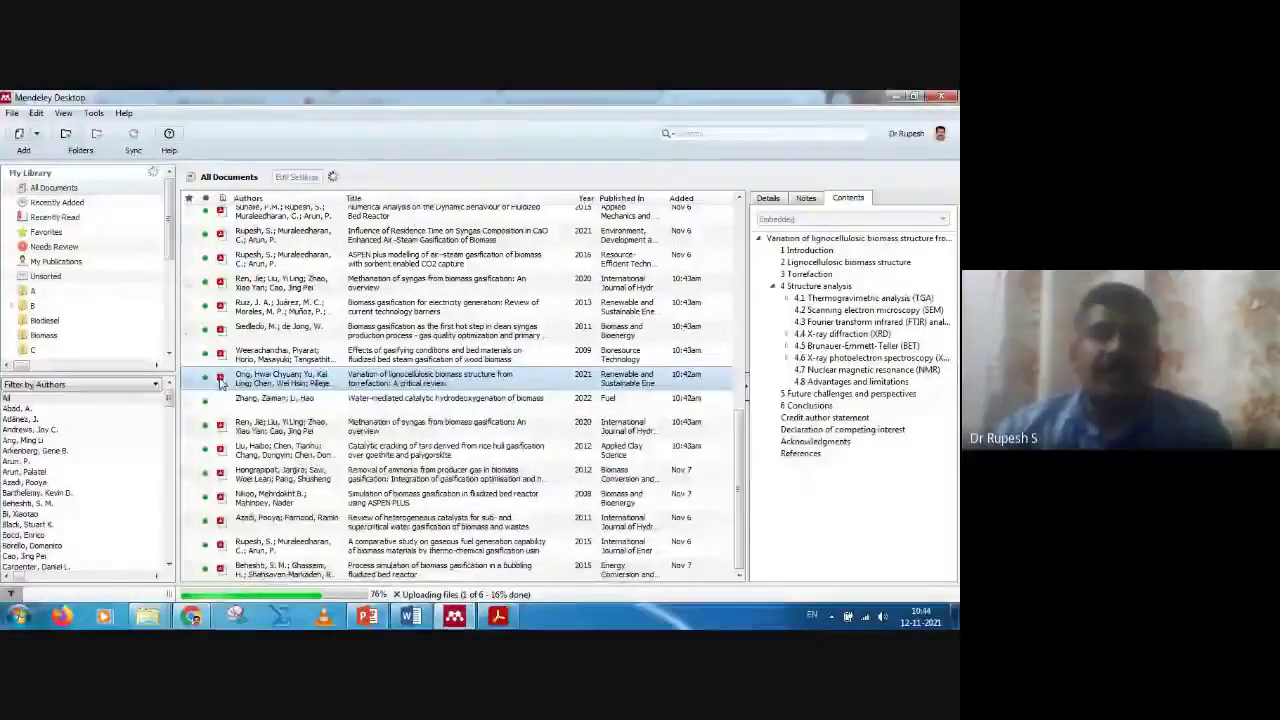
{"action": "left_click", "coordinate": [432, 401]}
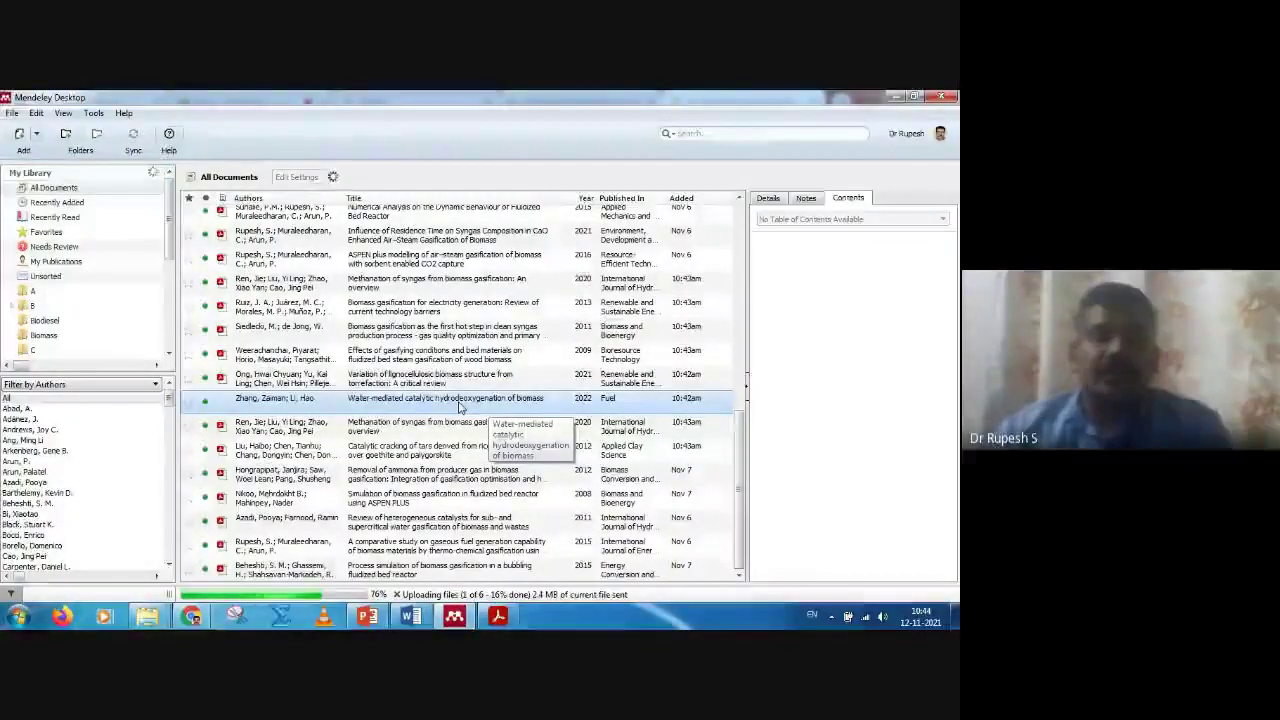
{"action": "left_click", "coordinate": [395, 381]}
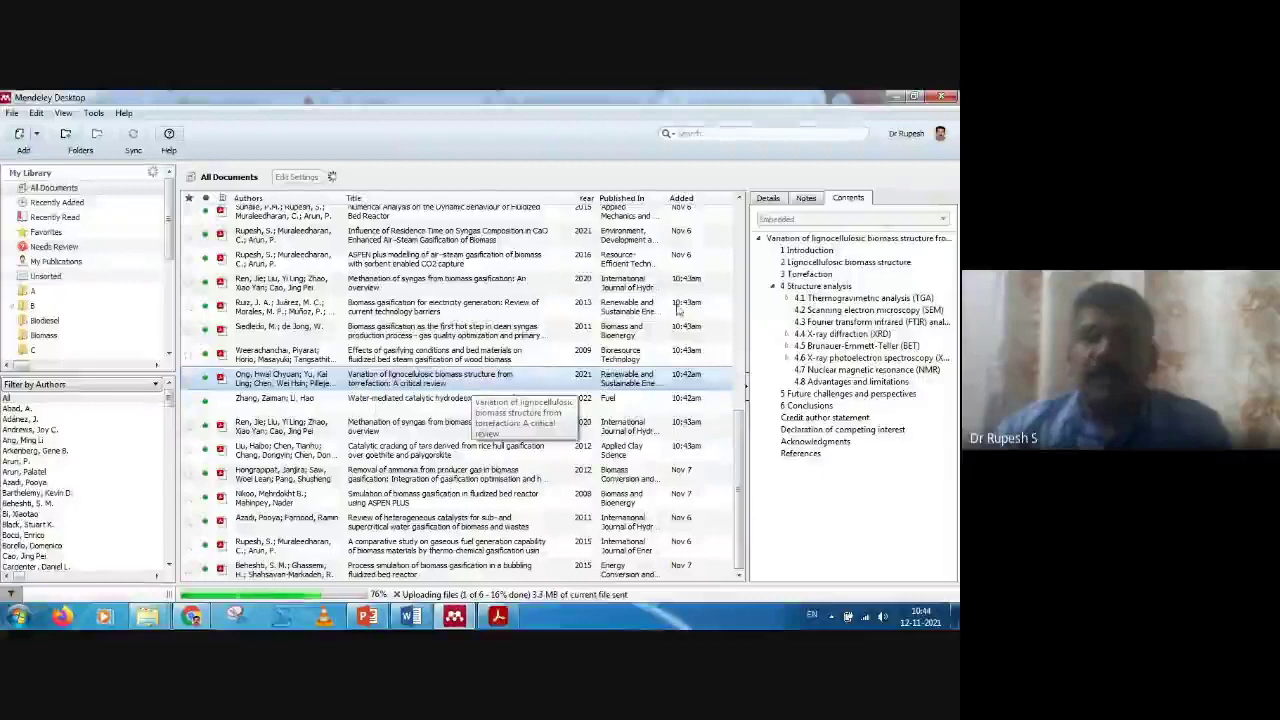
{"action": "left_click", "coordinate": [768, 198]}
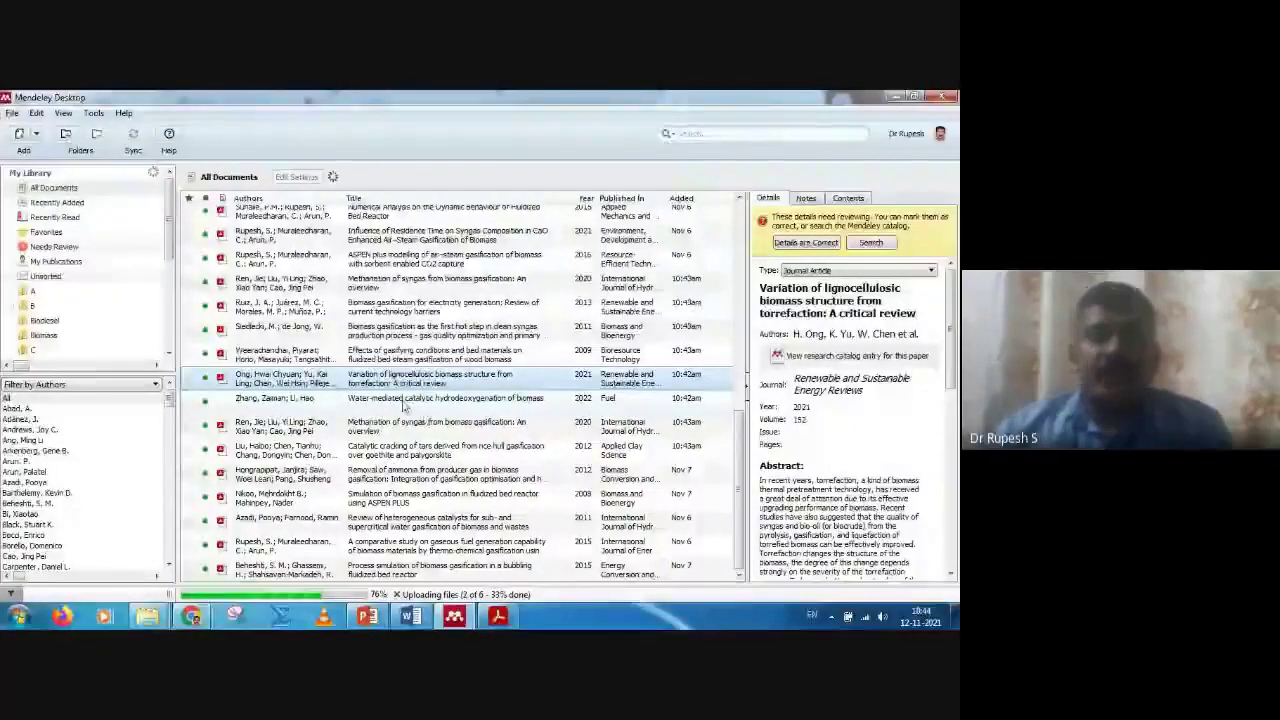
{"action": "left_click", "coordinate": [405, 402]}
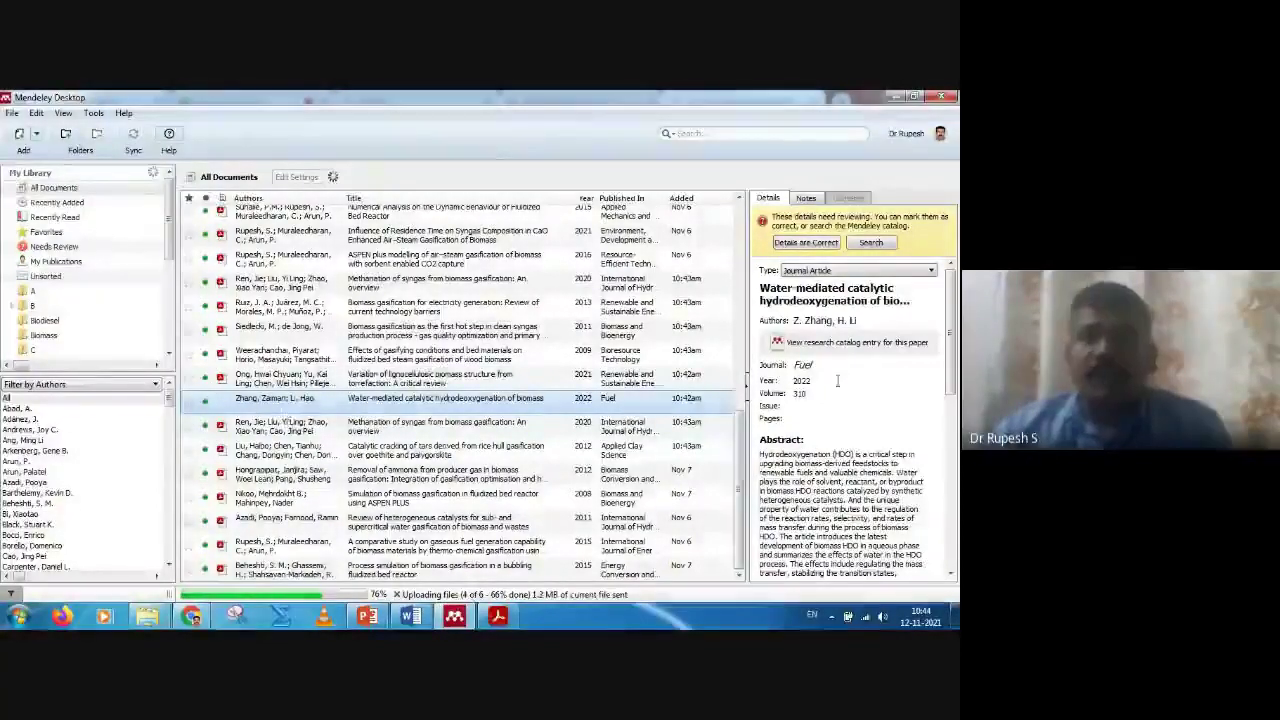
Step: Review the abstract, keywords and publication details of the water-mediated catalytic hydrodeoxygenation paper
{"action": "scroll", "coordinate": [837, 380], "scroll_direction": "down", "scroll_amount": 5}
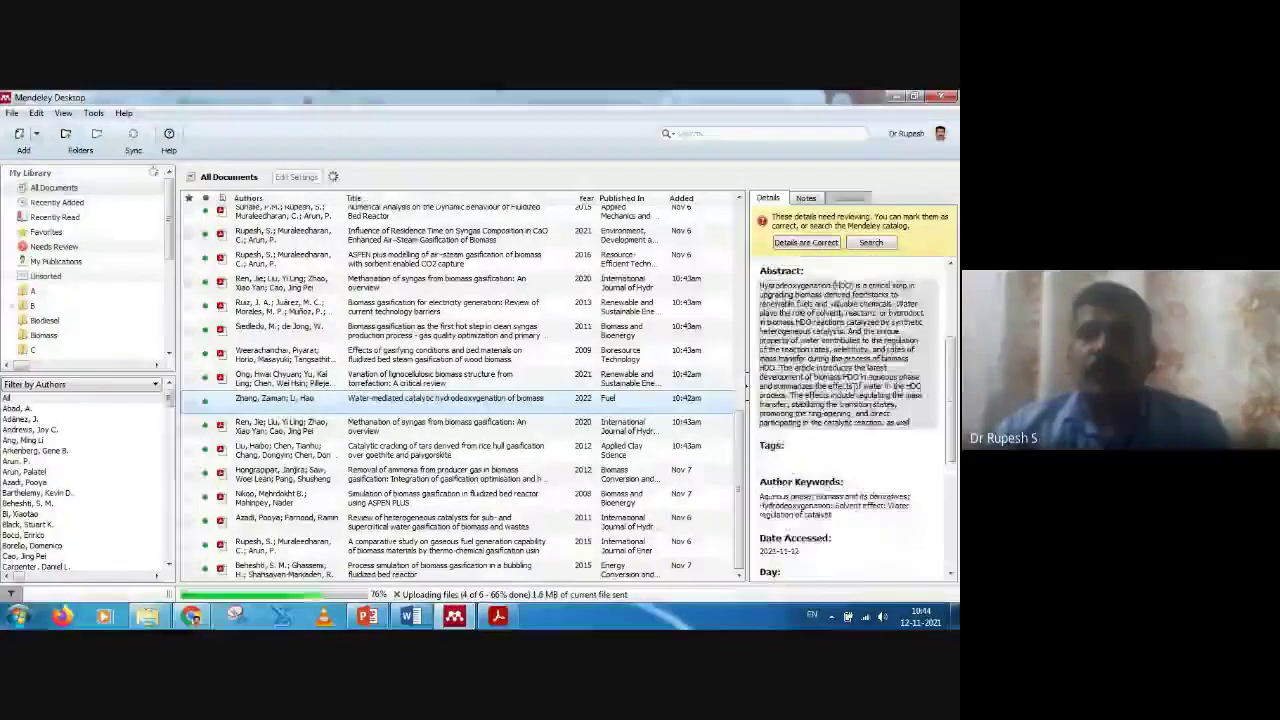
{"action": "scroll", "coordinate": [848, 384], "scroll_direction": "up", "scroll_amount": 2}
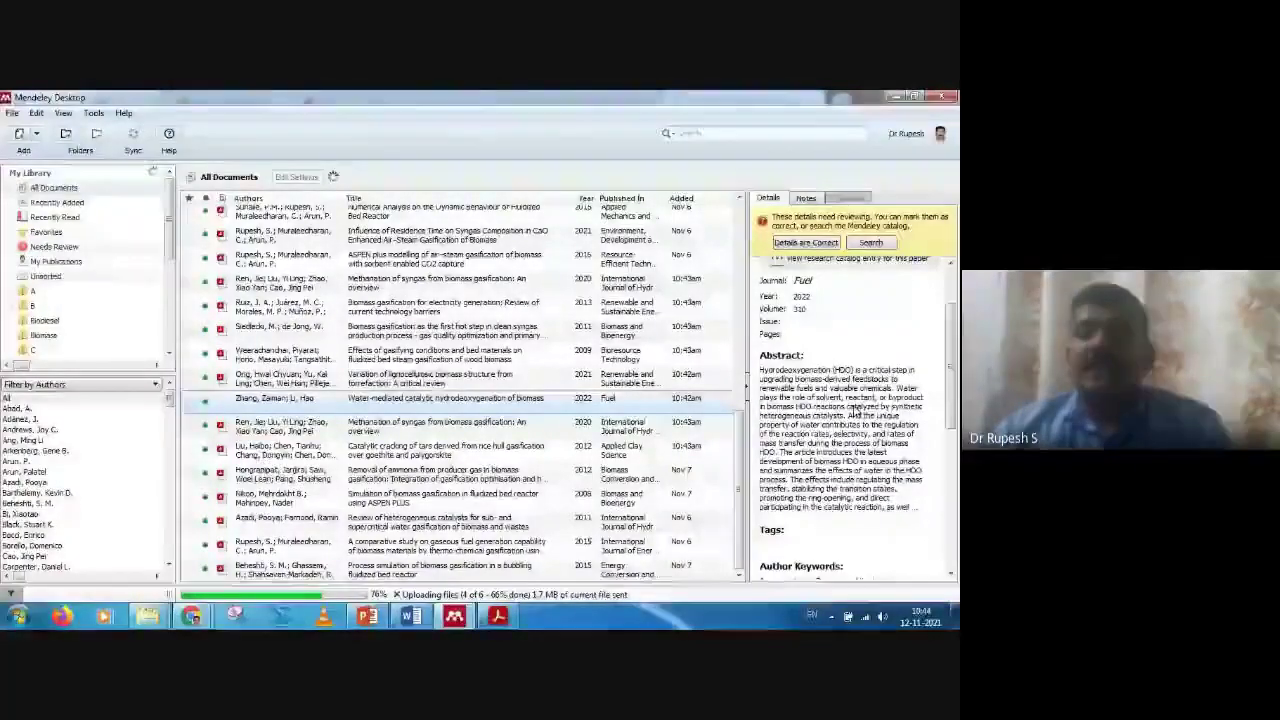
{"action": "scroll", "coordinate": [855, 410], "scroll_direction": "up", "scroll_amount": 3}
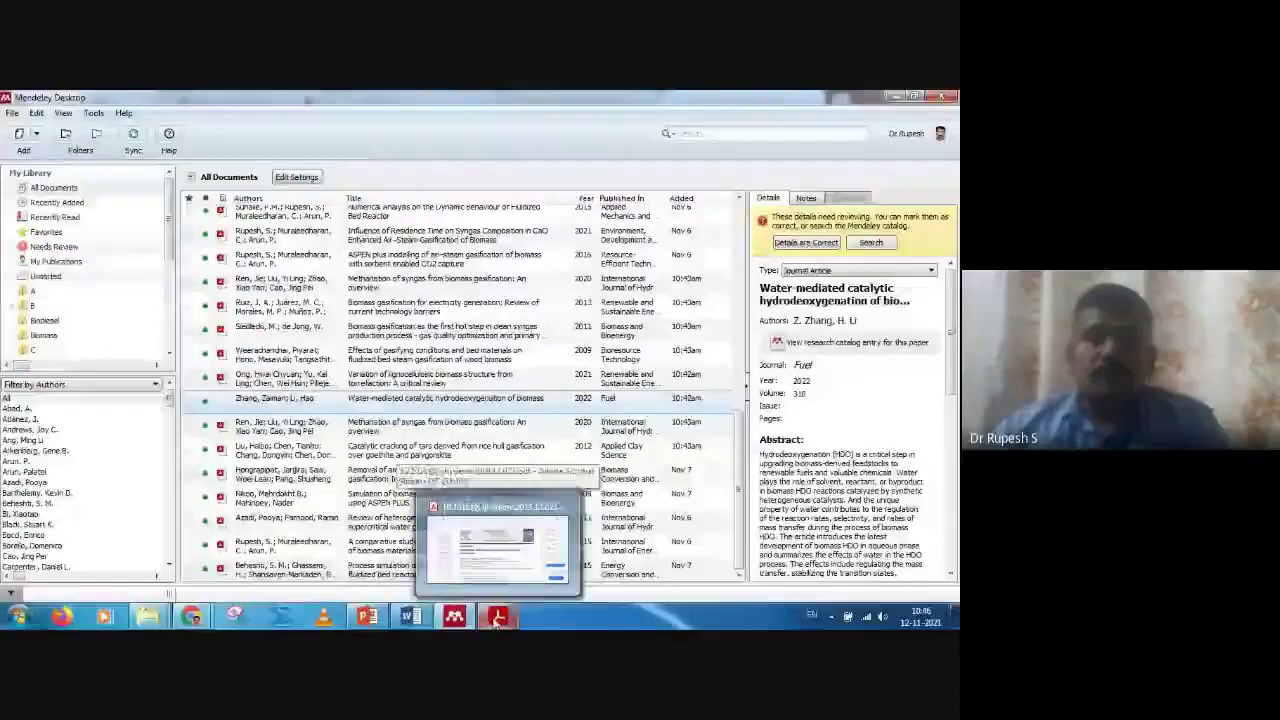
Step: Switch to PowerPoint and present the slide show from the Managing Library slide on to the Mendeley Web Library slides
{"action": "mouse_move", "coordinate": [406, 622]}
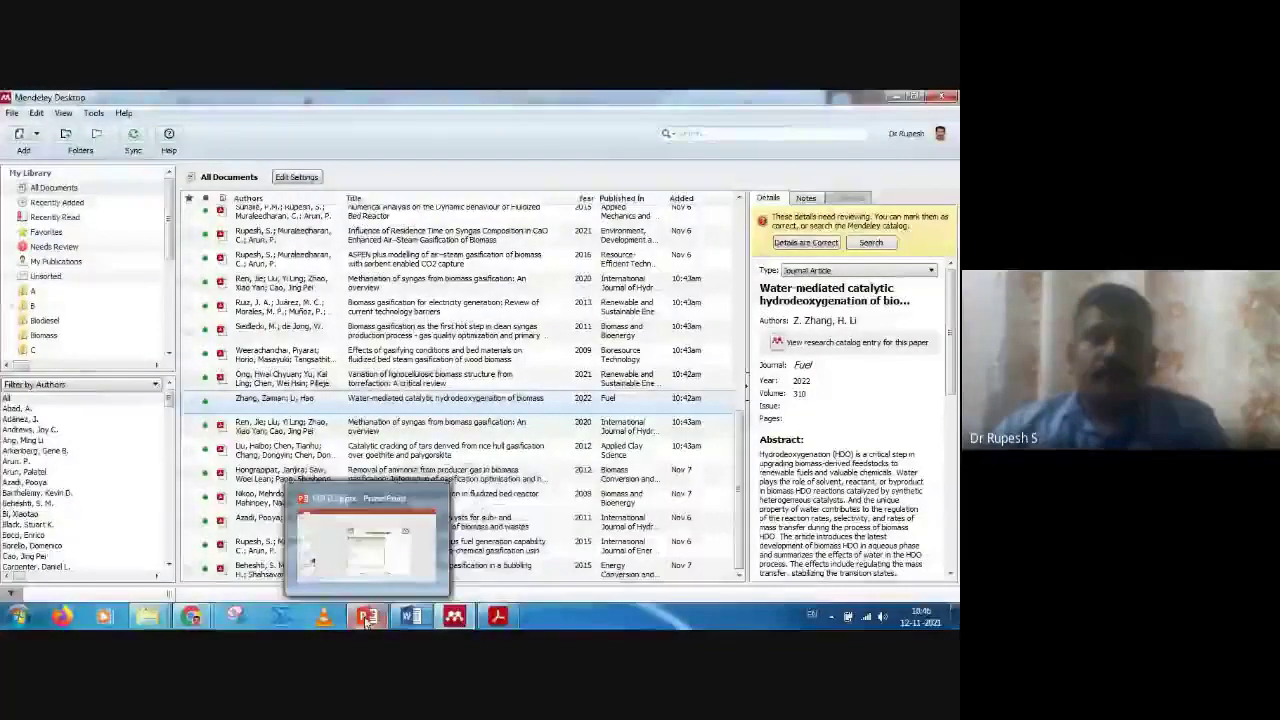
{"action": "left_click", "coordinate": [372, 619]}
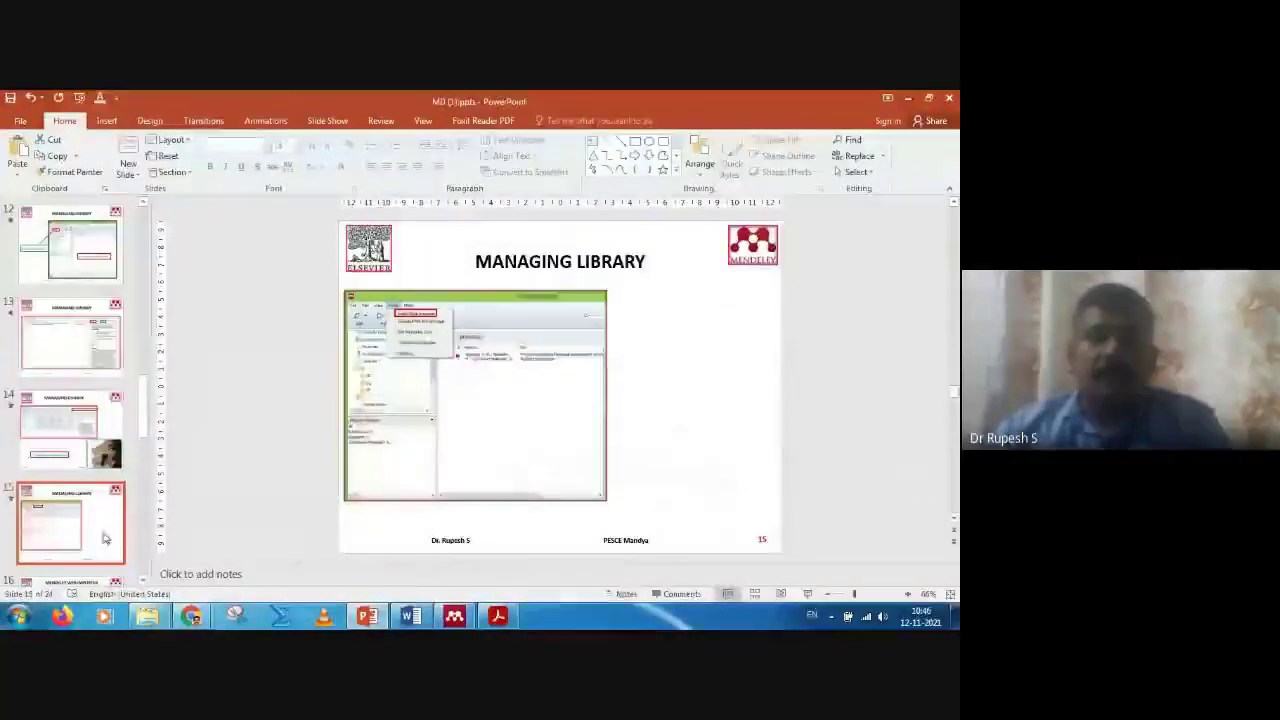
{"action": "scroll", "coordinate": [103, 537], "scroll_direction": "down", "scroll_amount": 2}
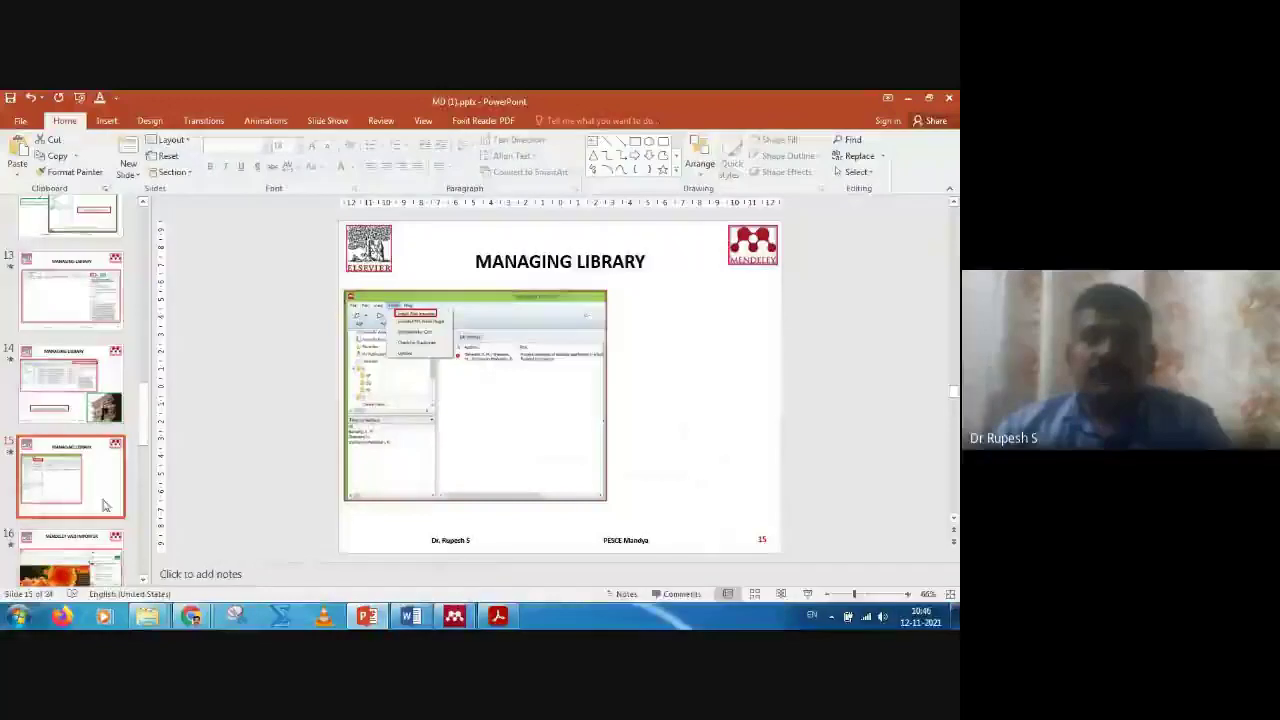
{"action": "left_click", "coordinate": [807, 596]}
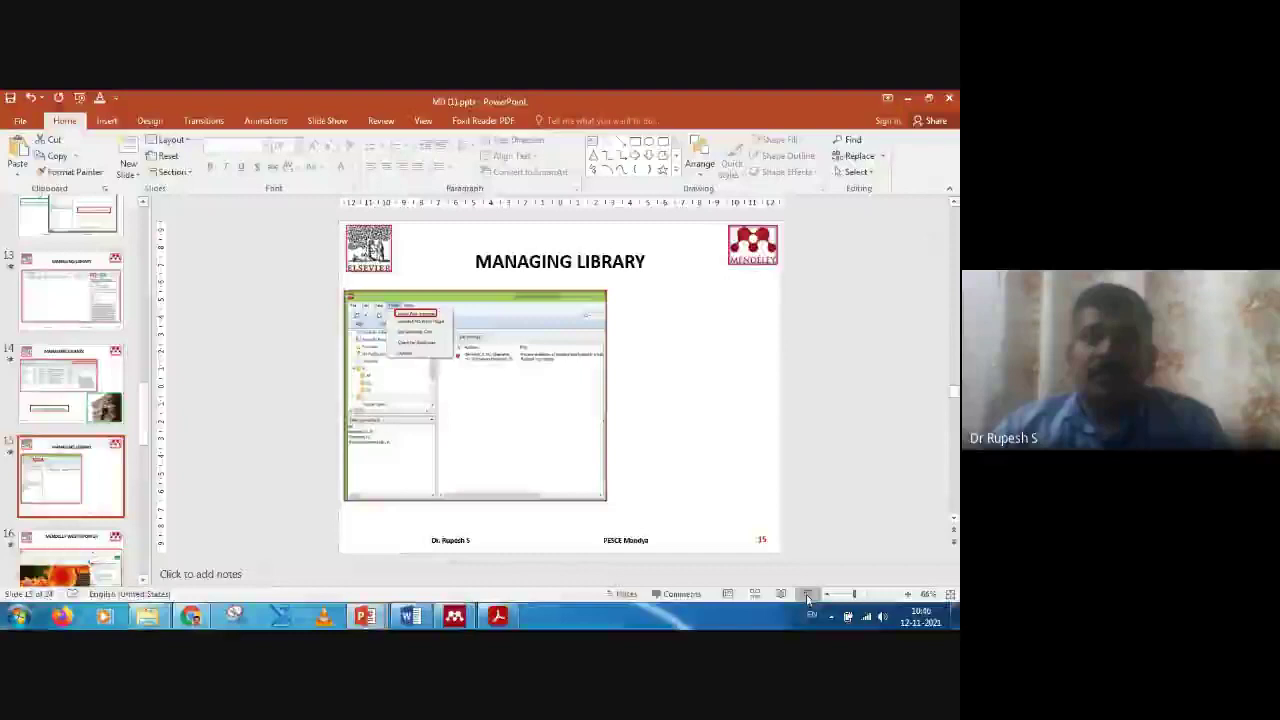
{"action": "left_click", "coordinate": [703, 487]}
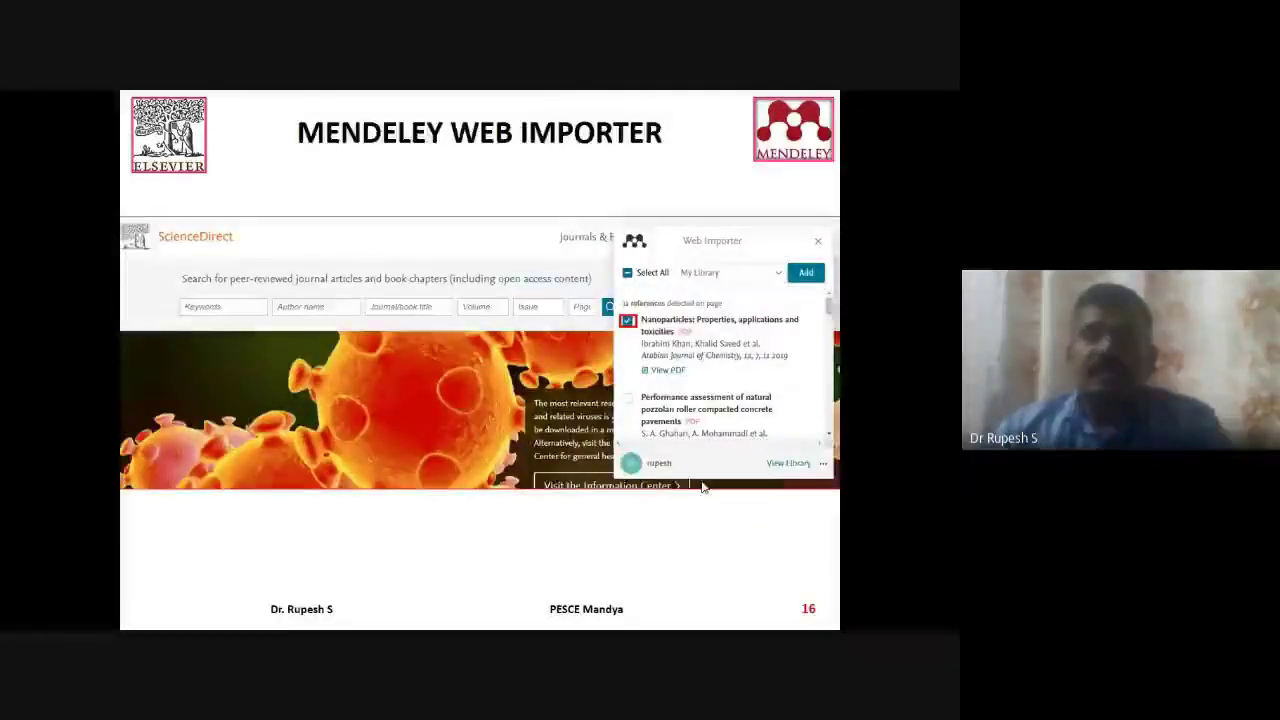
{"action": "left_click", "coordinate": [703, 487]}
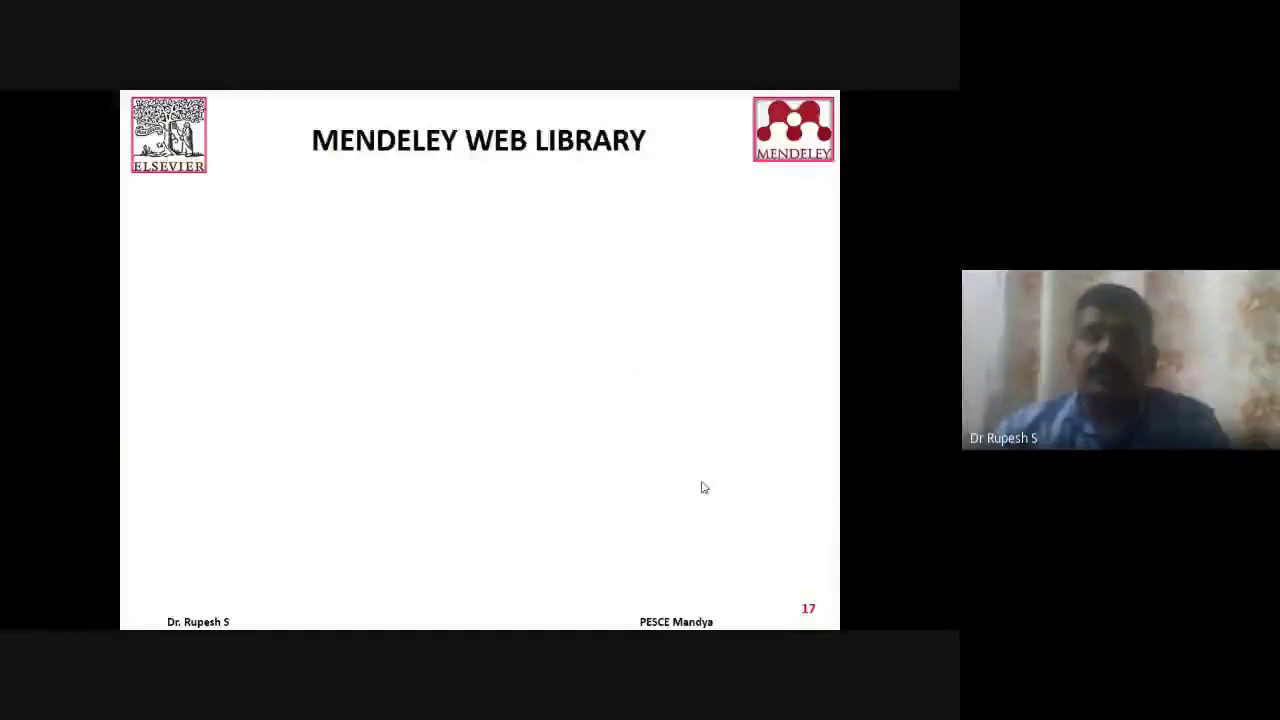
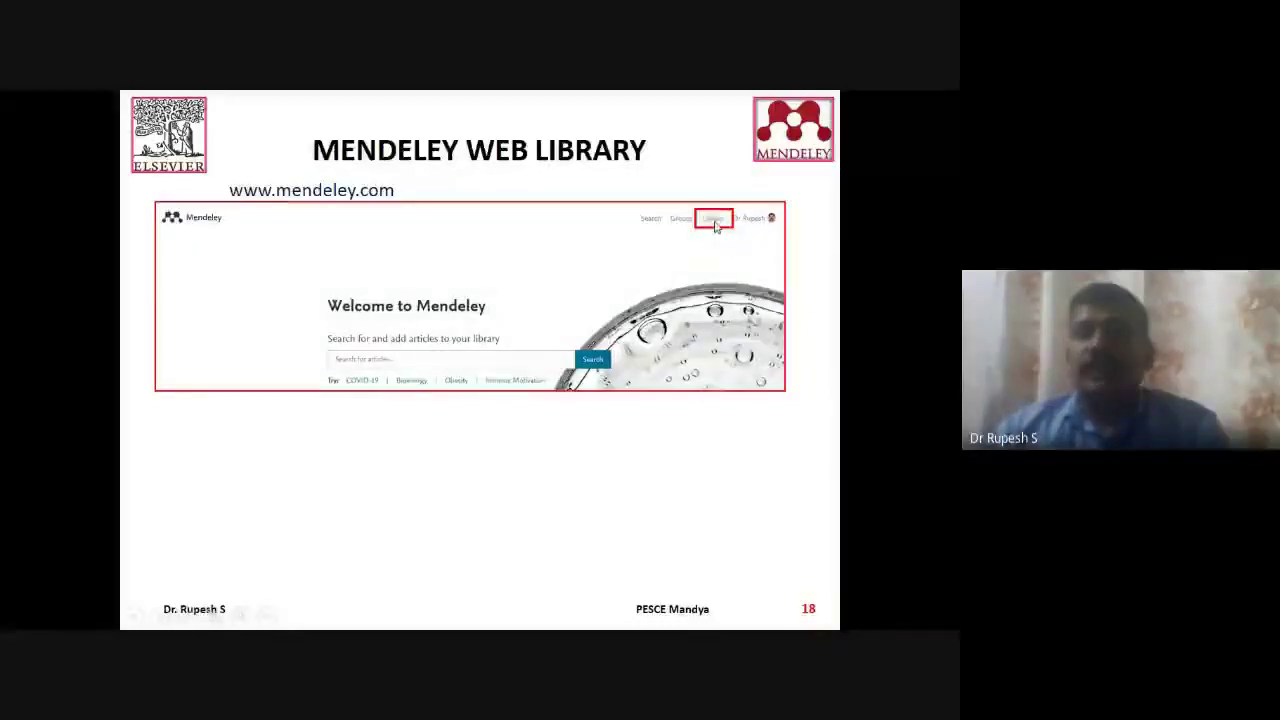
Step: Reveal the library screenshot on the Mendeley Web Library slide and end the slide show
{"action": "left_click", "coordinate": [676, 410]}
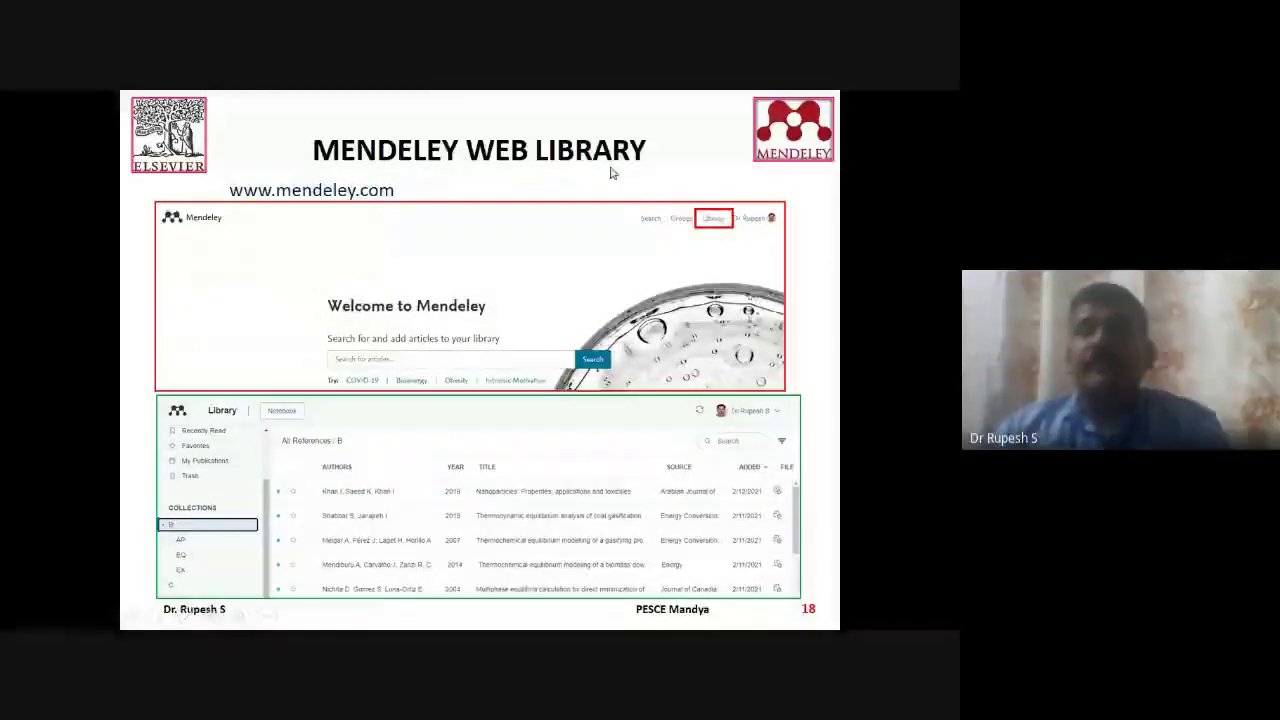
{"action": "right_click", "coordinate": [812, 338]}
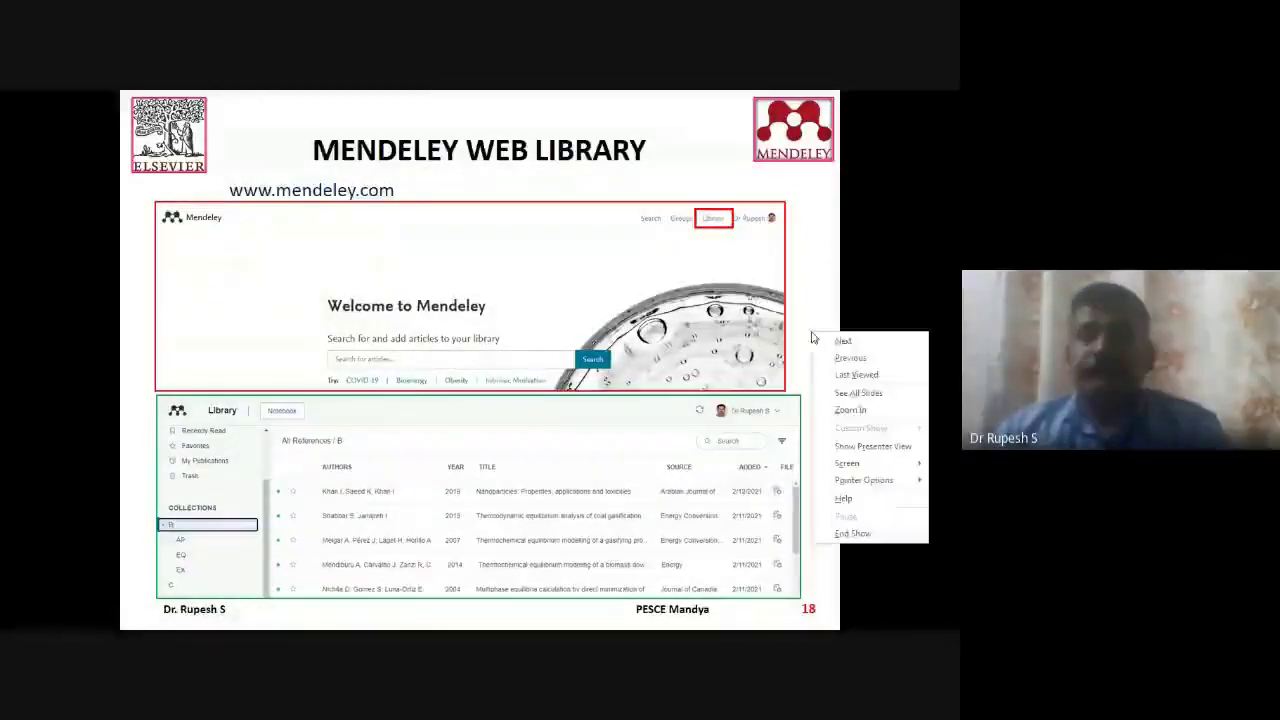
{"action": "left_click", "coordinate": [853, 534]}
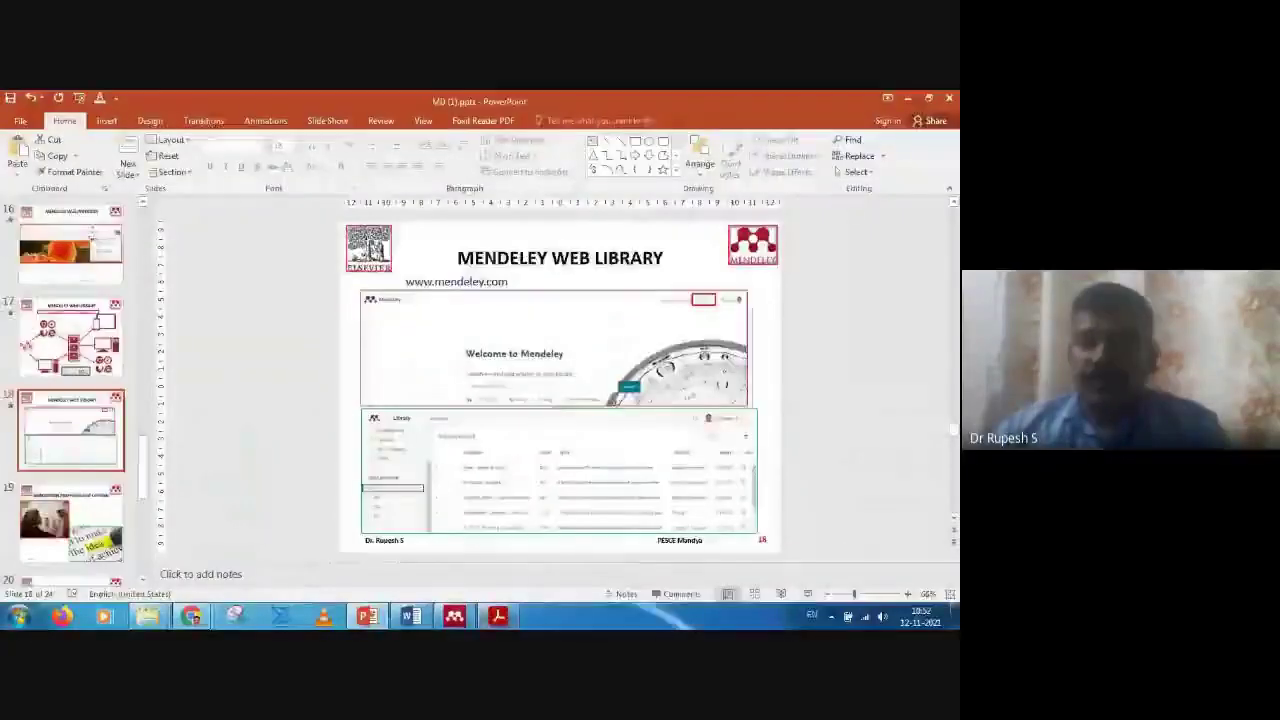
Step: Switch to Mendeley Desktop, sync the library, and browse its folders to show the papers in folder A
{"action": "left_click", "coordinate": [455, 616]}
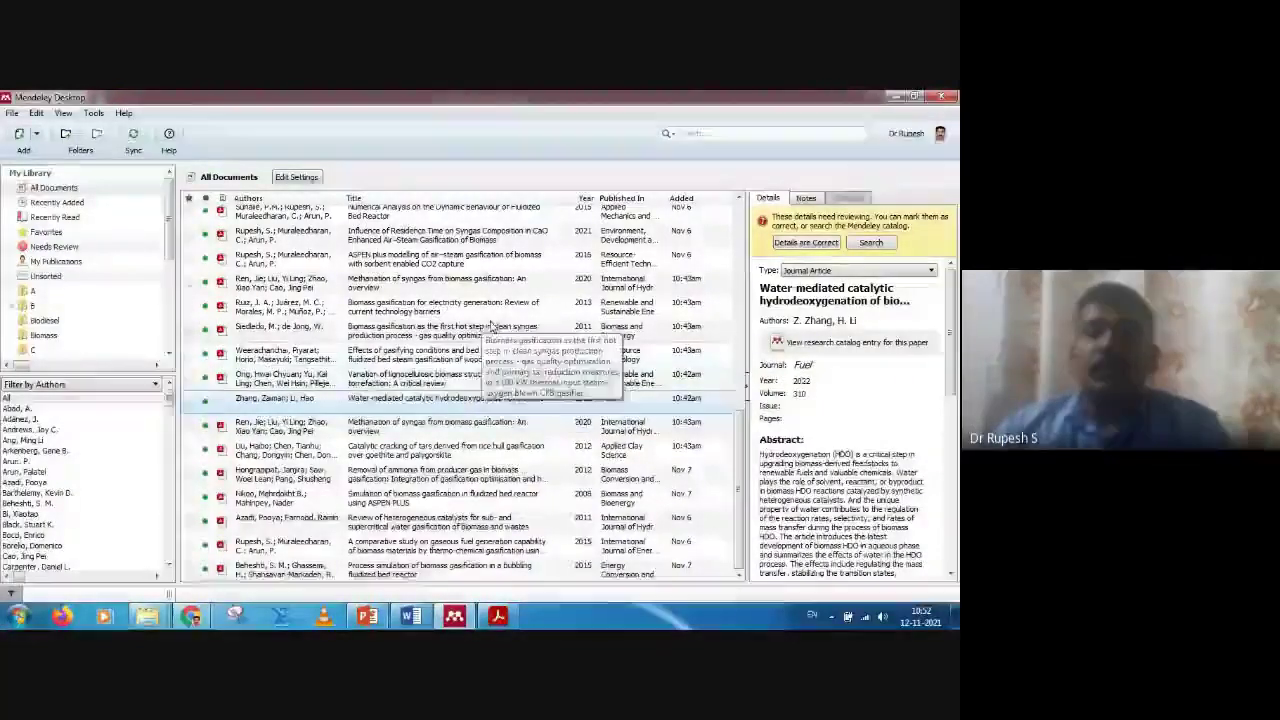
{"action": "left_click", "coordinate": [134, 137]}
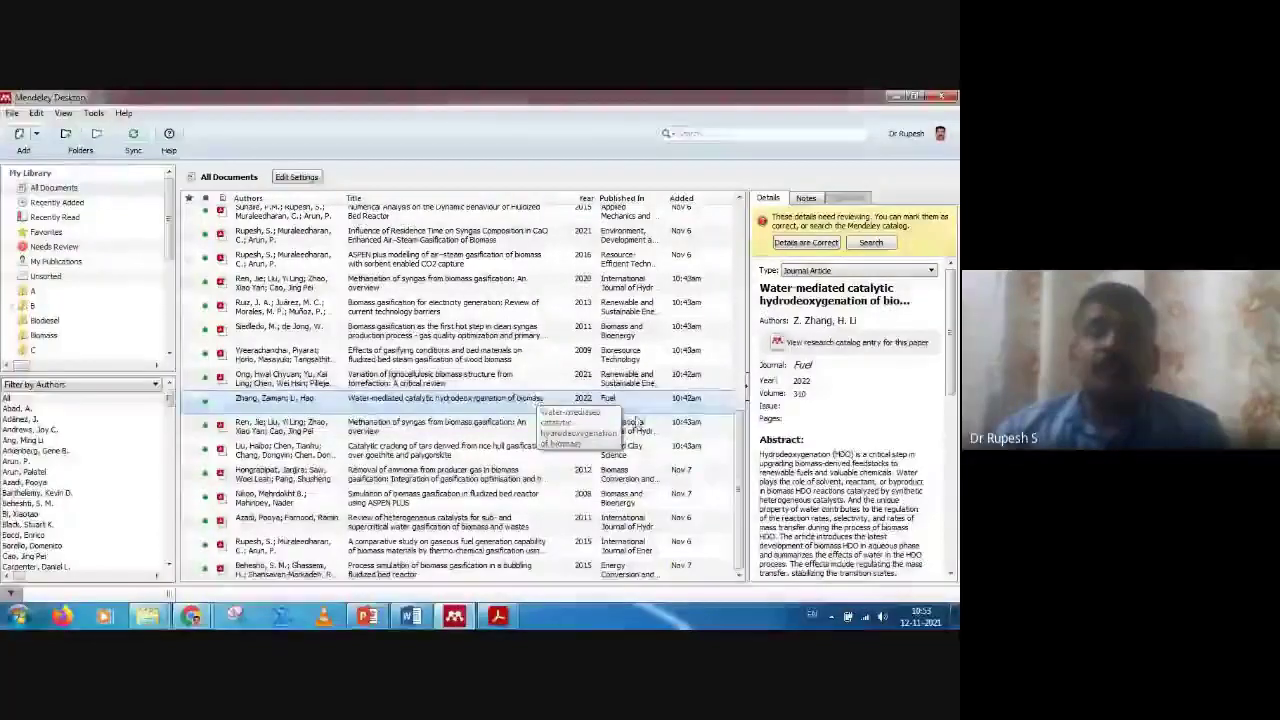
{"action": "left_click", "coordinate": [32, 305]}
{"action": "left_click", "coordinate": [34, 349]}
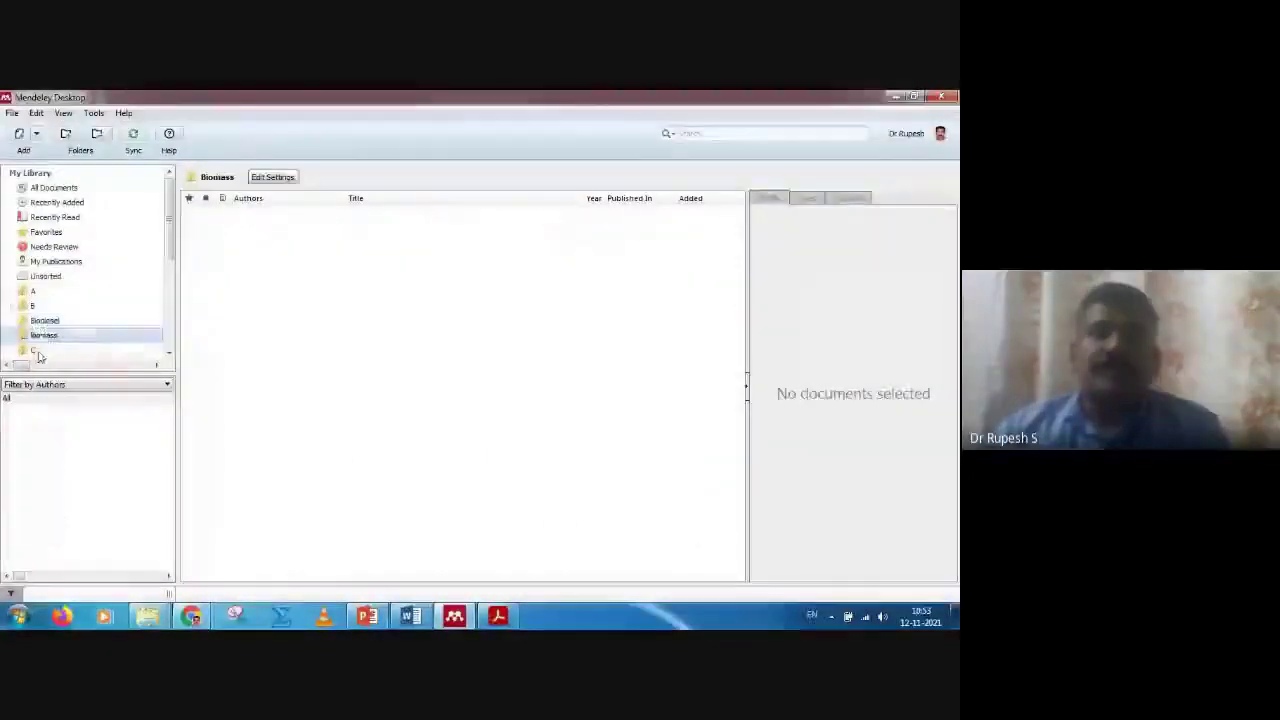
{"action": "left_click", "coordinate": [50, 291]}
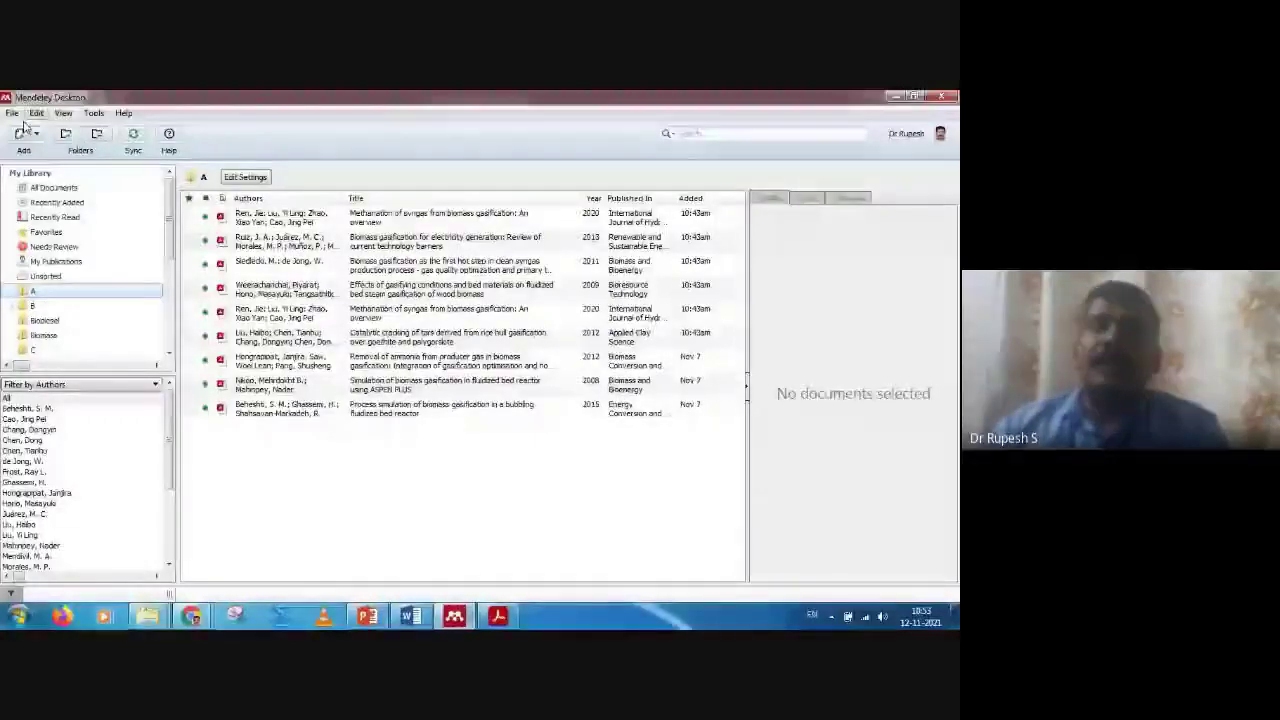
Step: Open the Mendeley website from Mendeley Desktop, show again where its link is found, and return to the website in the browser
{"action": "left_click", "coordinate": [124, 114]}
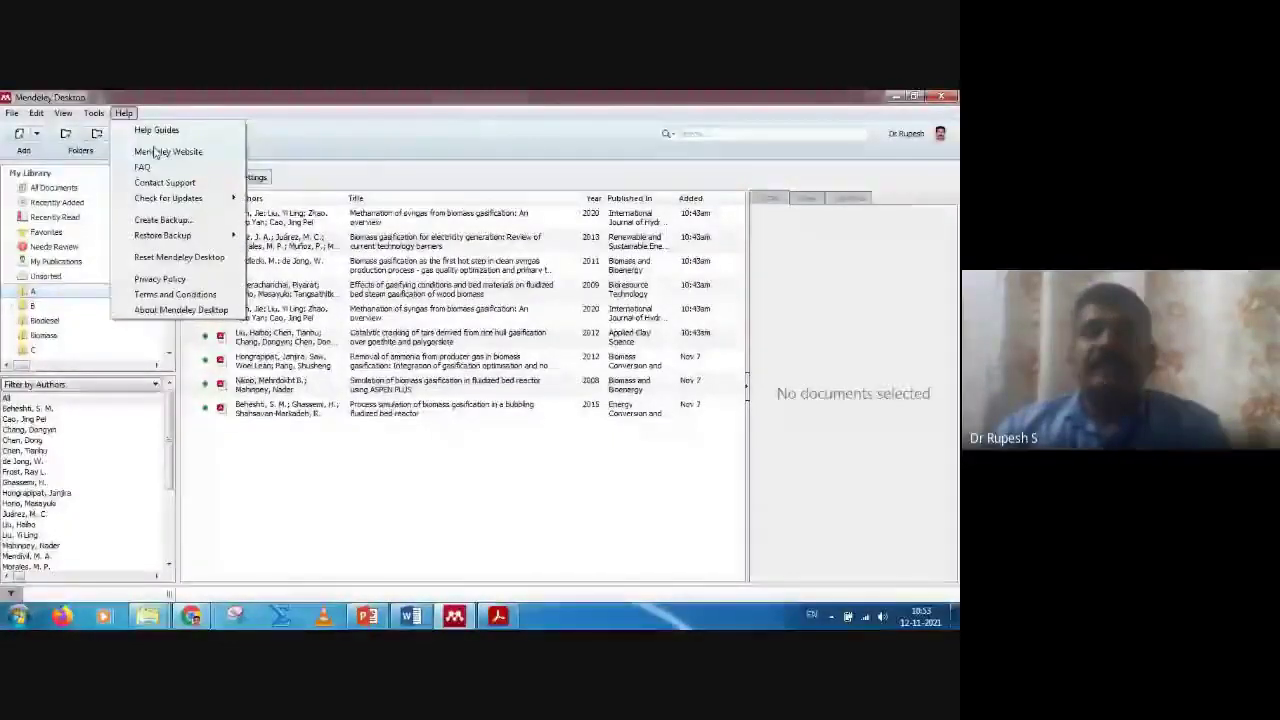
{"action": "left_click", "coordinate": [158, 151]}
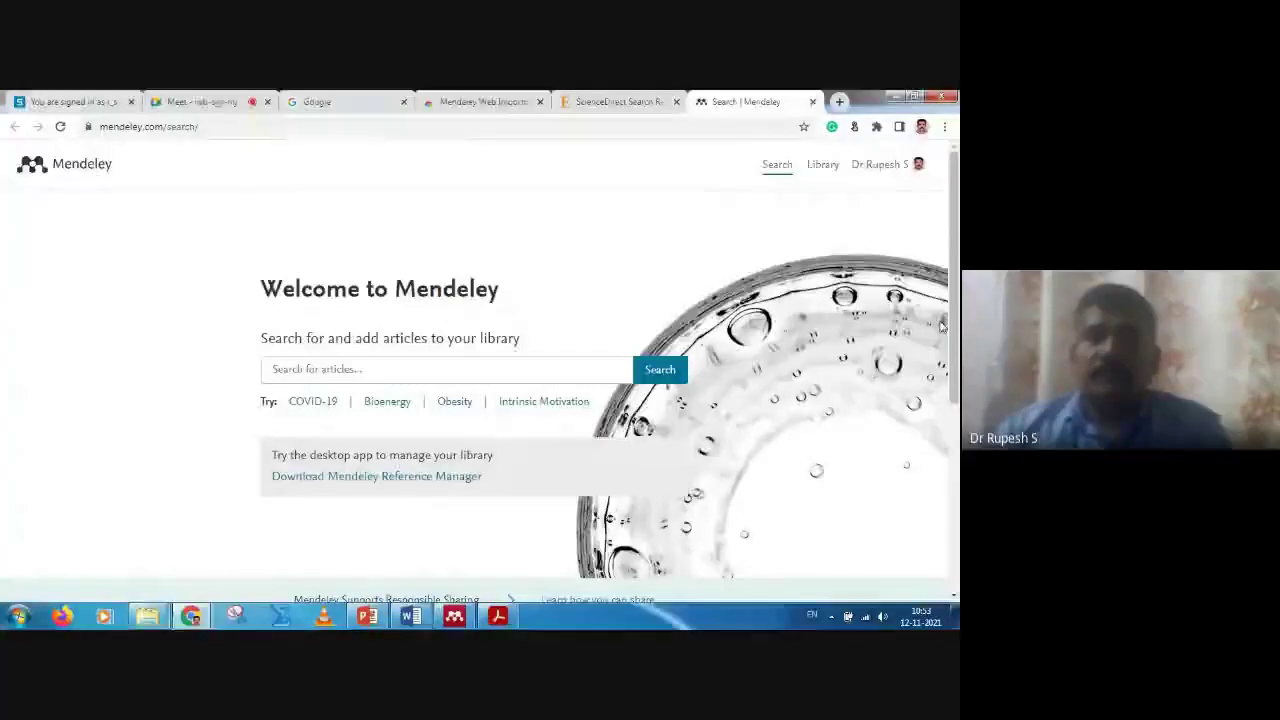
{"action": "left_click", "coordinate": [455, 617]}
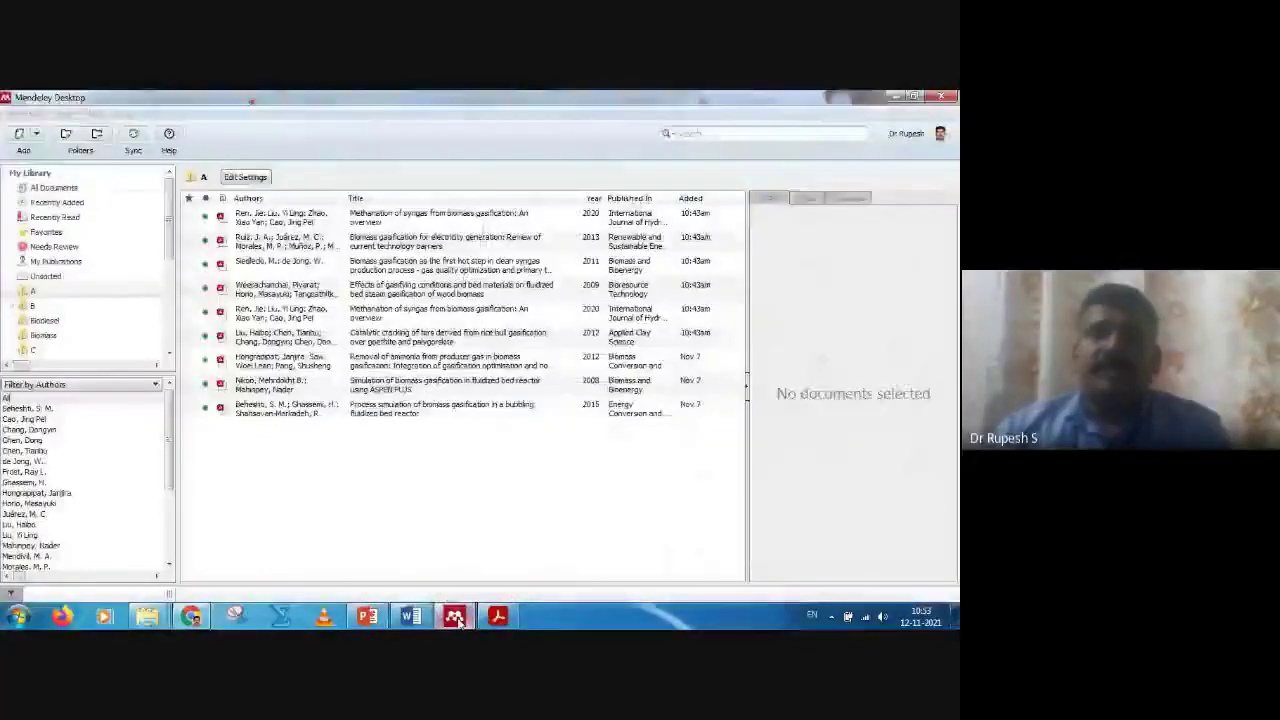
{"action": "left_click", "coordinate": [123, 113]}
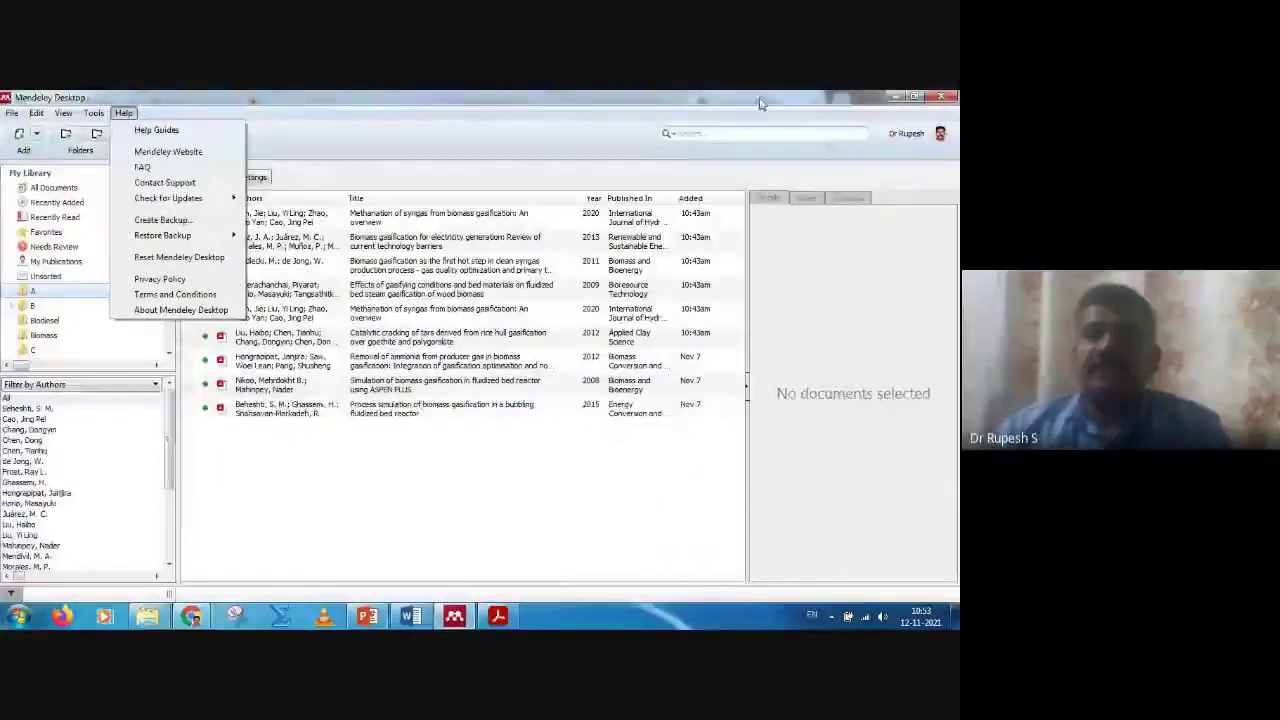
{"action": "left_click", "coordinate": [872, 102]}
{"action": "left_click", "coordinate": [896, 97]}
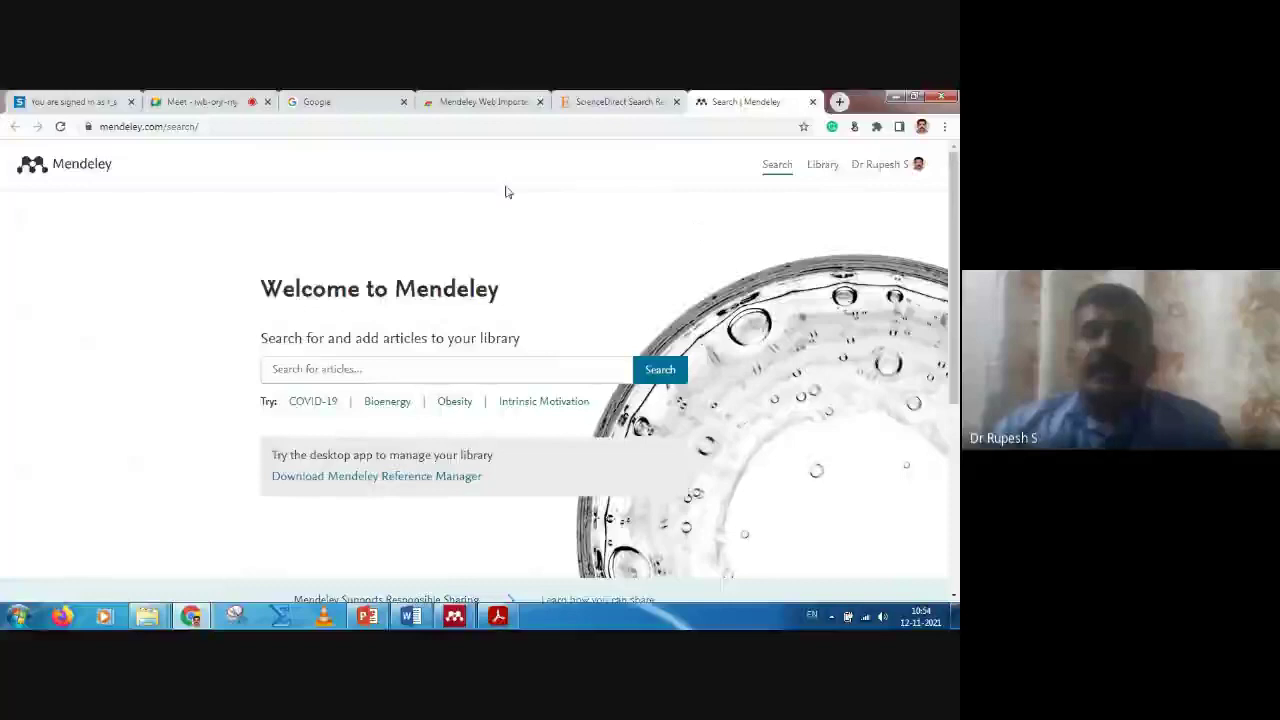
Step: Open the web library on the Mendeley site and browse the Biodiesel, A and Catalyst collections
{"action": "left_click", "coordinate": [823, 165]}
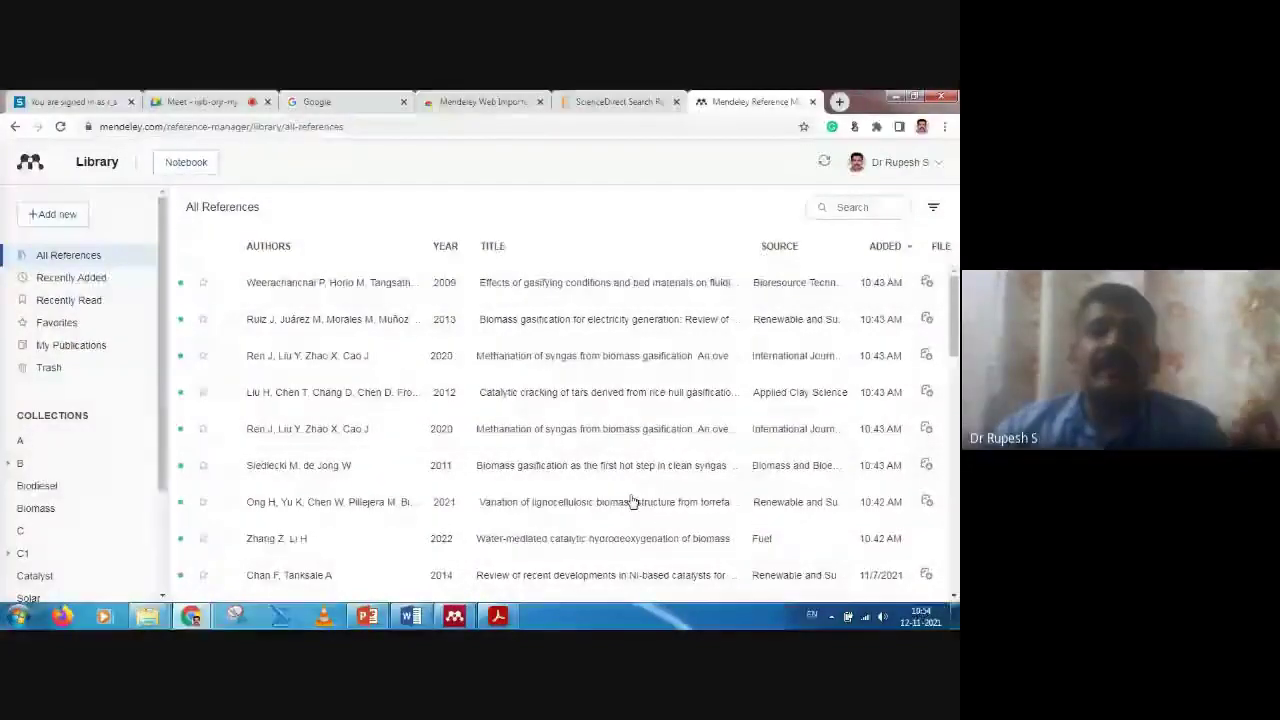
{"action": "left_click", "coordinate": [22, 466]}
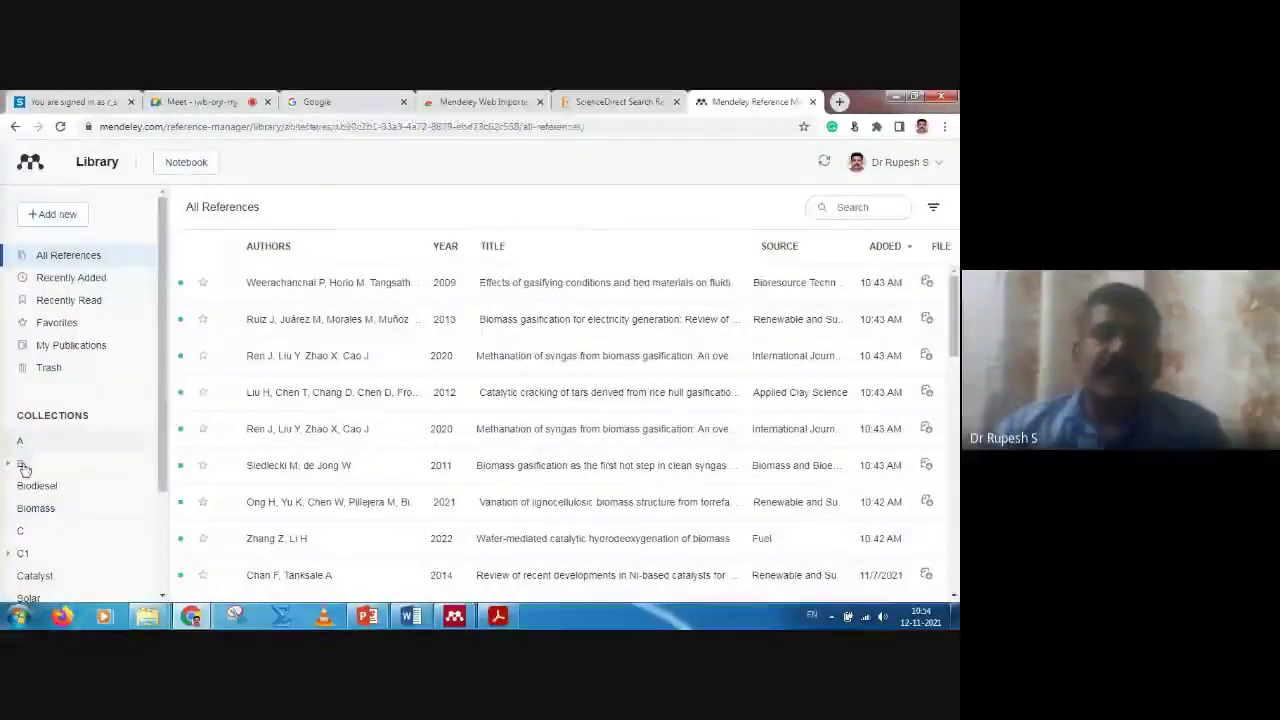
{"action": "left_click", "coordinate": [30, 485]}
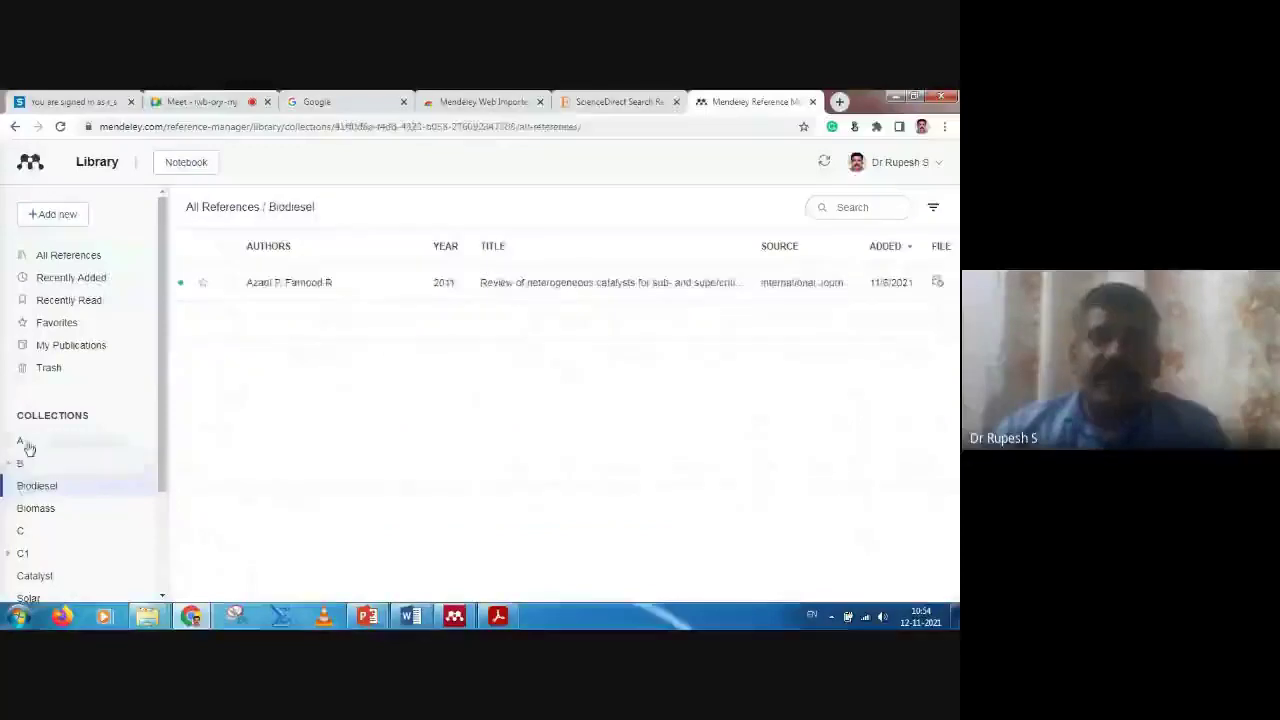
{"action": "left_click", "coordinate": [28, 444]}
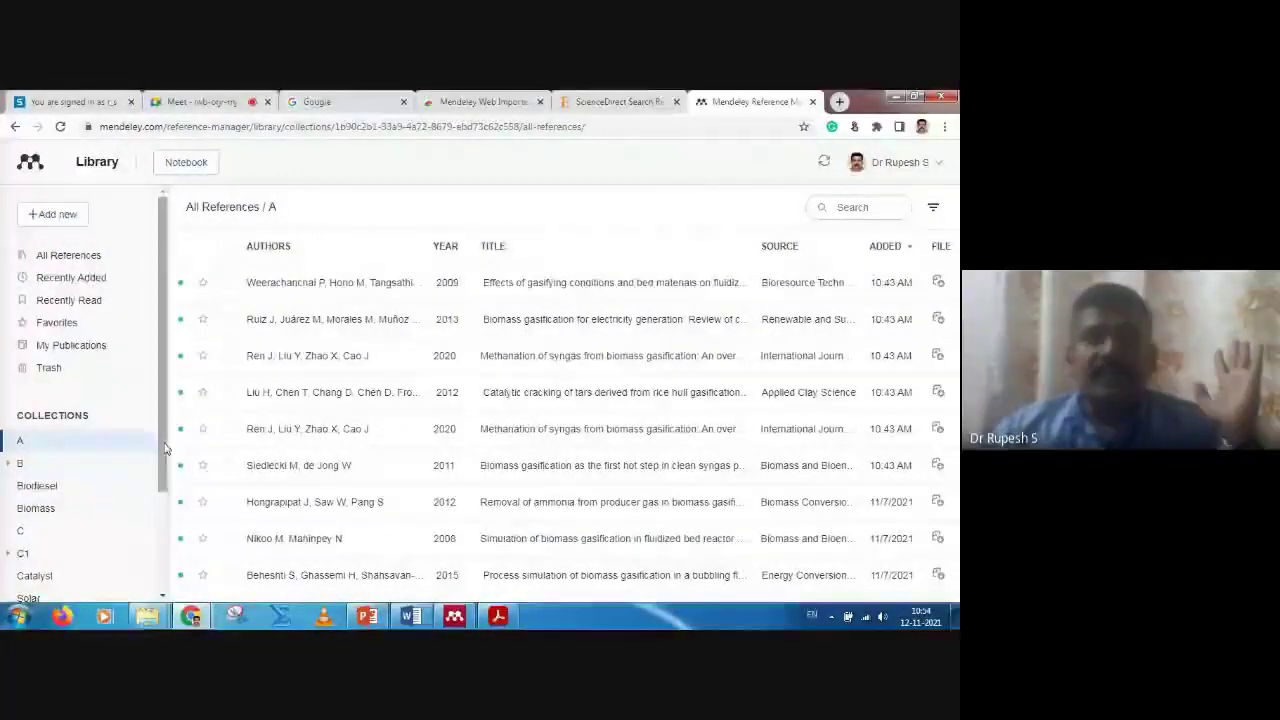
{"action": "scroll", "coordinate": [166, 448], "scroll_direction": "down", "scroll_amount": 1}
{"action": "left_click", "coordinate": [36, 478]}
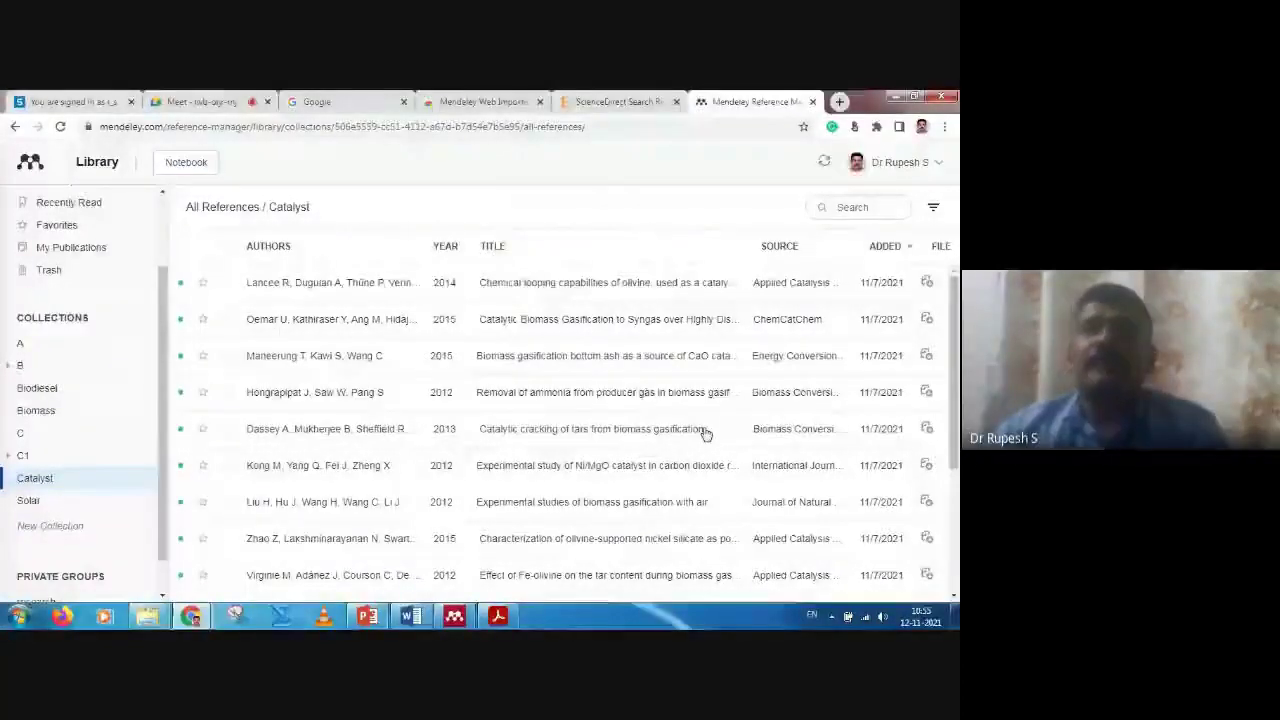
Step: Open the paper on chemical looping capabilities of olivine in the web reader, skim its first page, and switch back to PowerPoint
{"action": "double_click", "coordinate": [614, 286]}
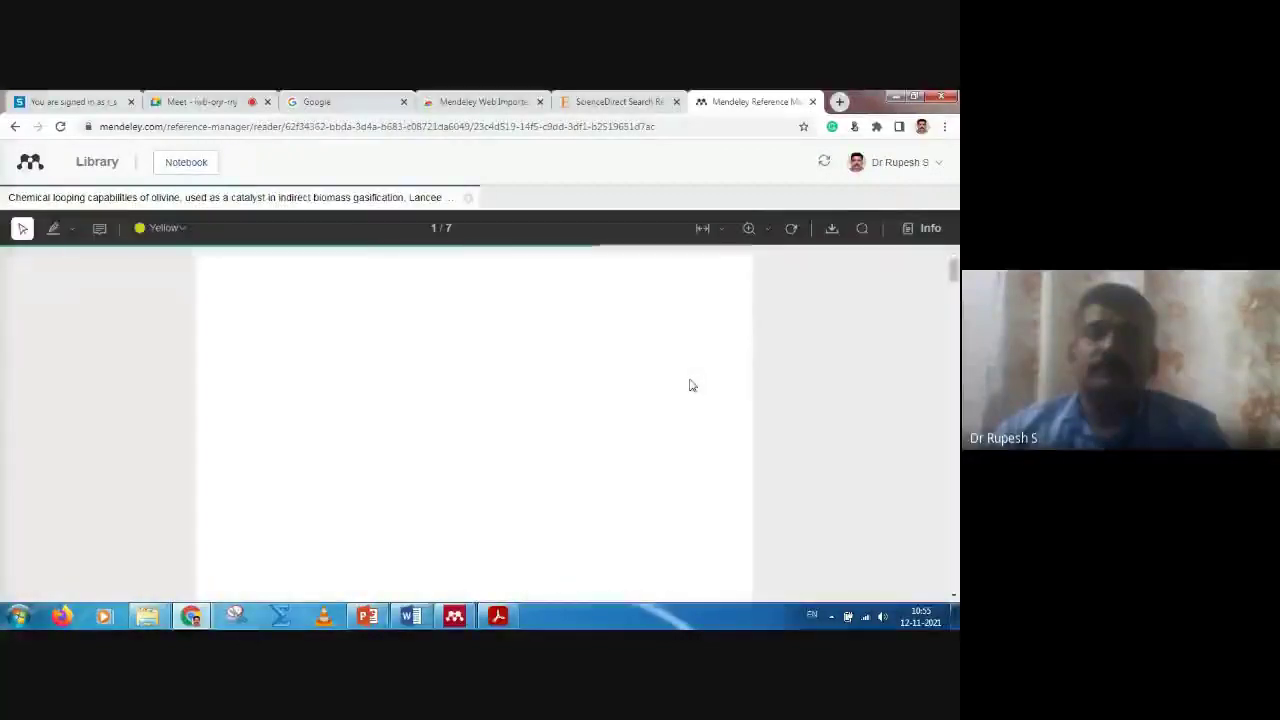
{"action": "scroll", "coordinate": [690, 385], "scroll_direction": "down", "scroll_amount": 1}
{"action": "scroll", "coordinate": [690, 385], "scroll_direction": "down", "scroll_amount": 2}
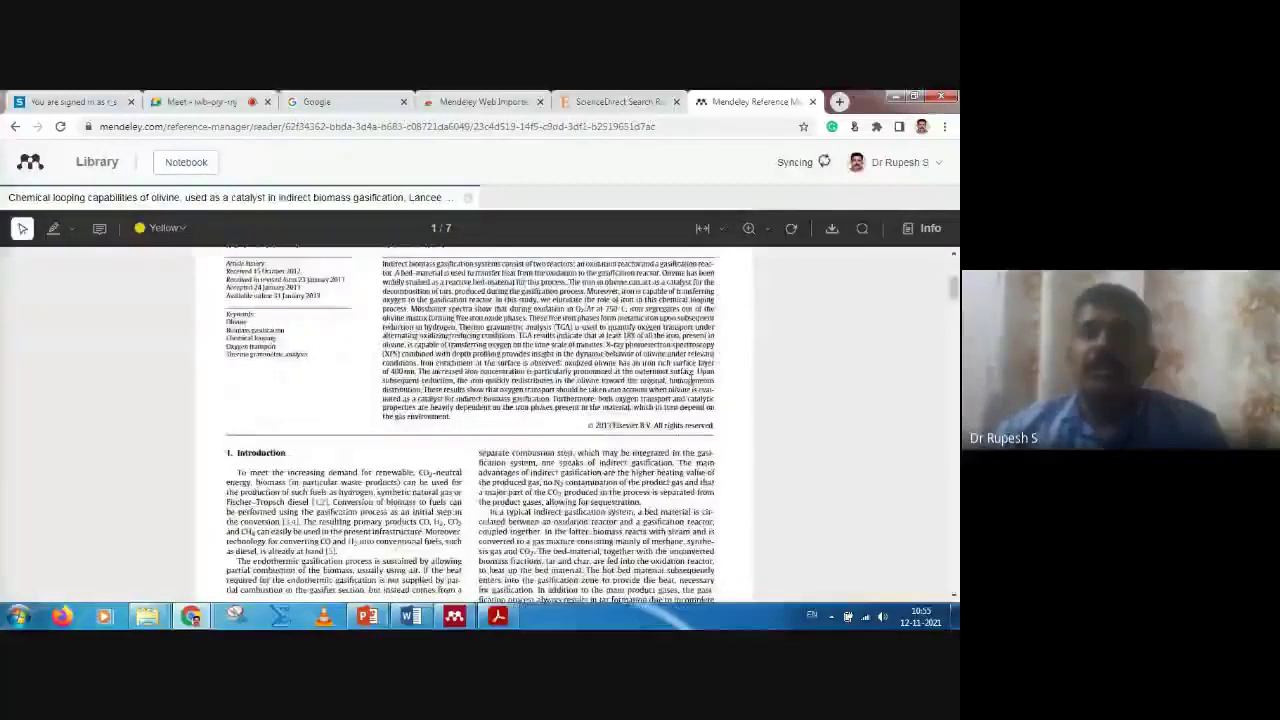
{"action": "scroll", "coordinate": [690, 385], "scroll_direction": "up", "scroll_amount": 2}
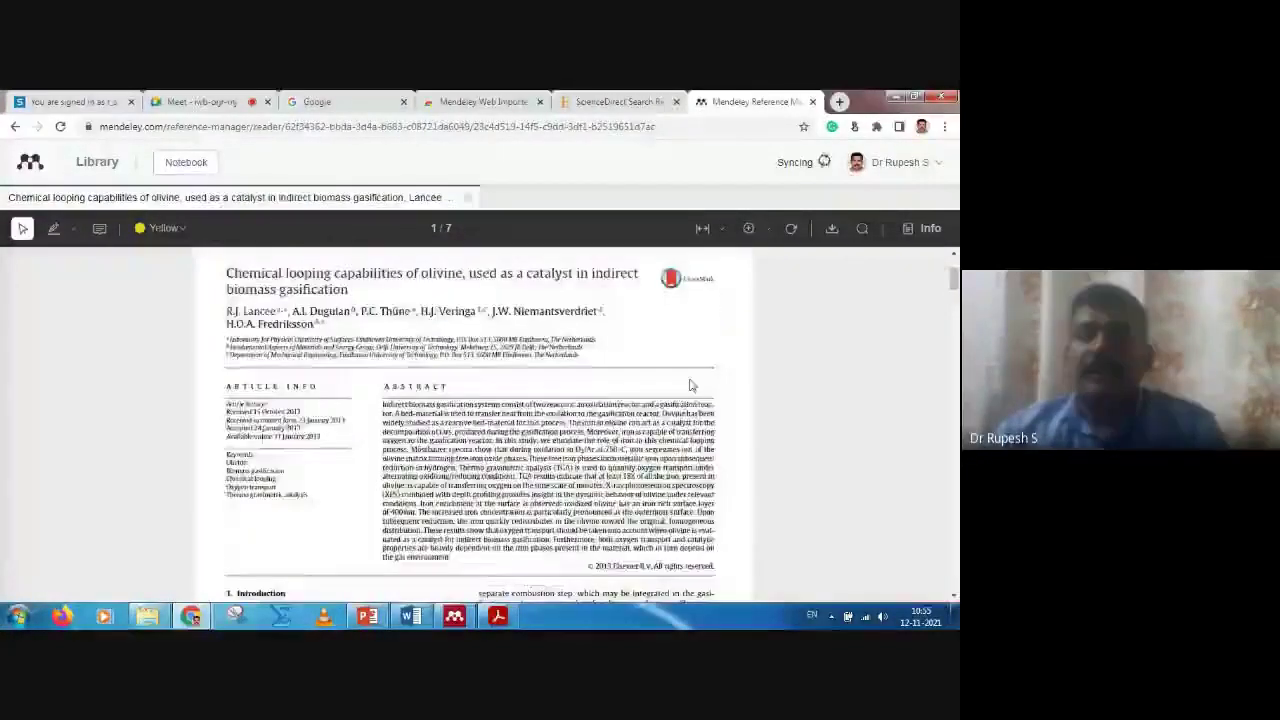
{"action": "scroll", "coordinate": [690, 385], "scroll_direction": "up", "scroll_amount": 1}
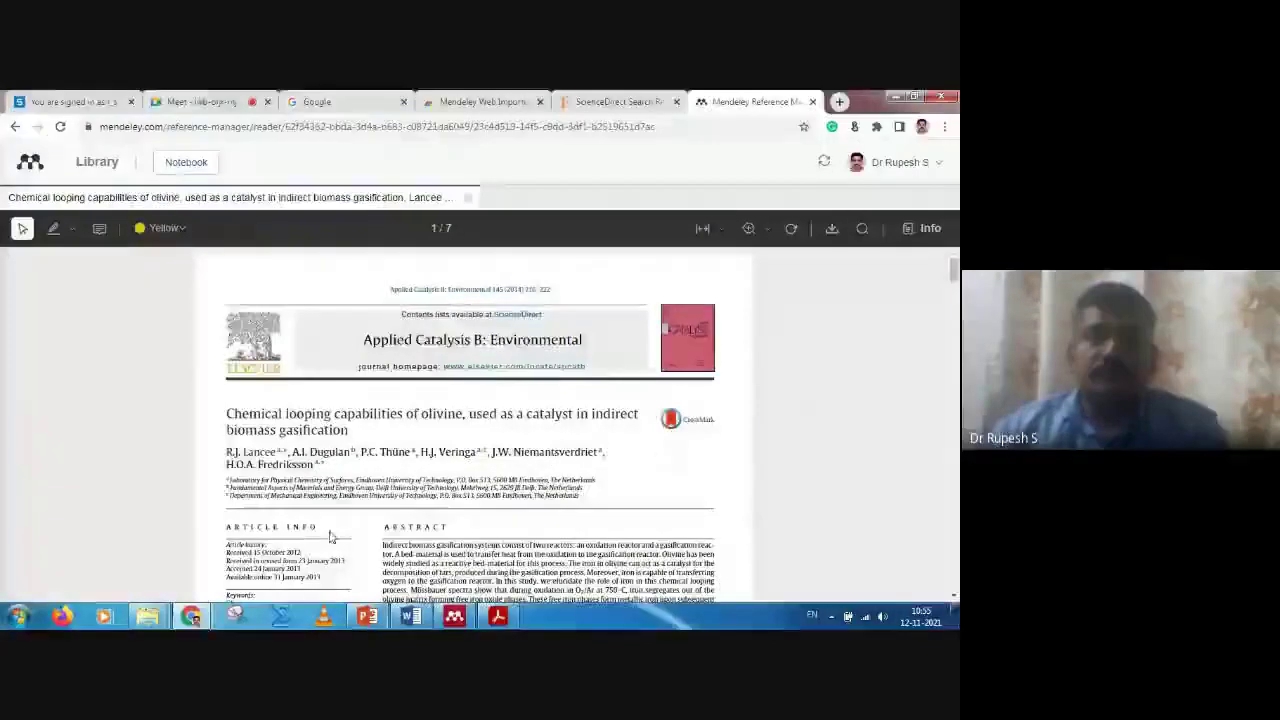
{"action": "mouse_move", "coordinate": [200, 612]}
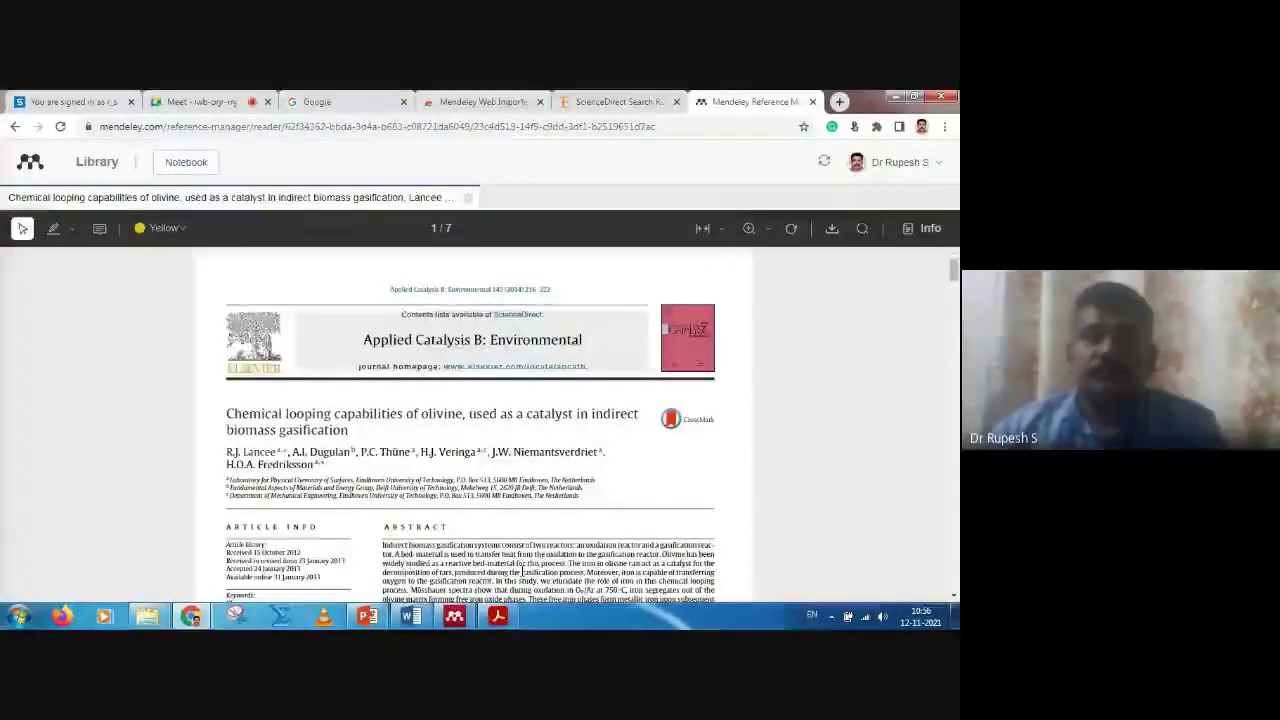
{"action": "left_click", "coordinate": [367, 616]}
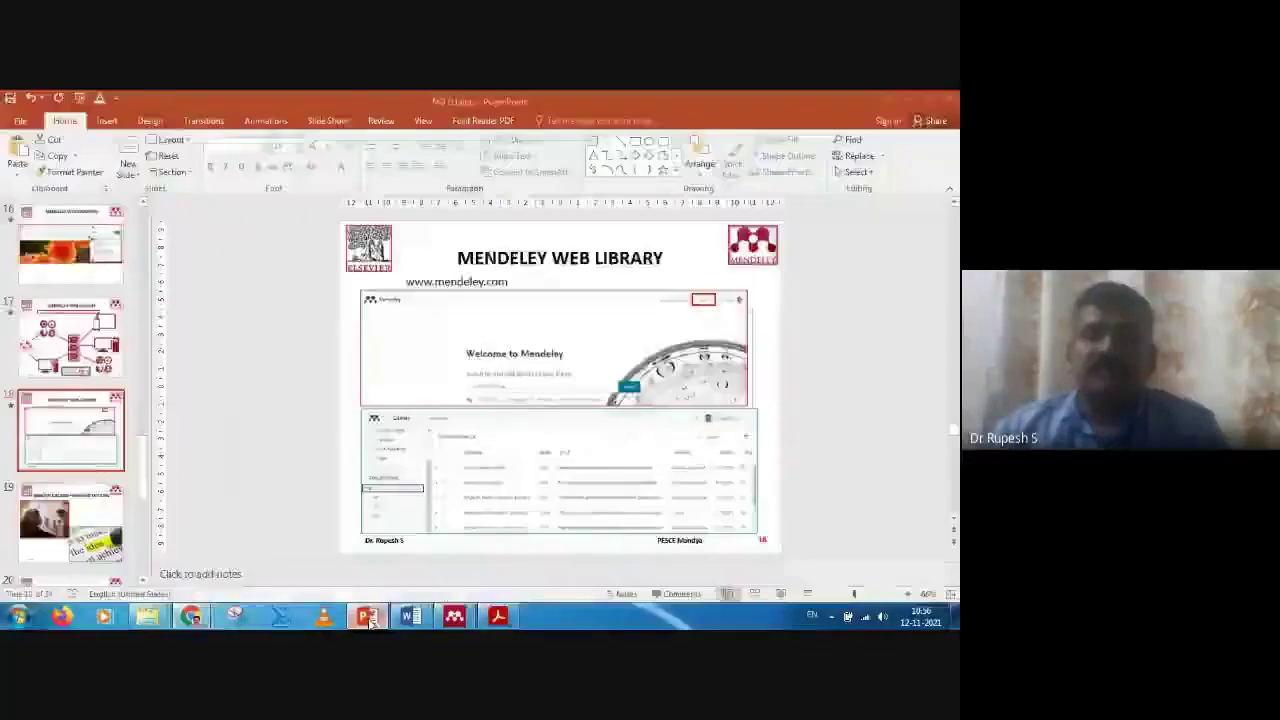
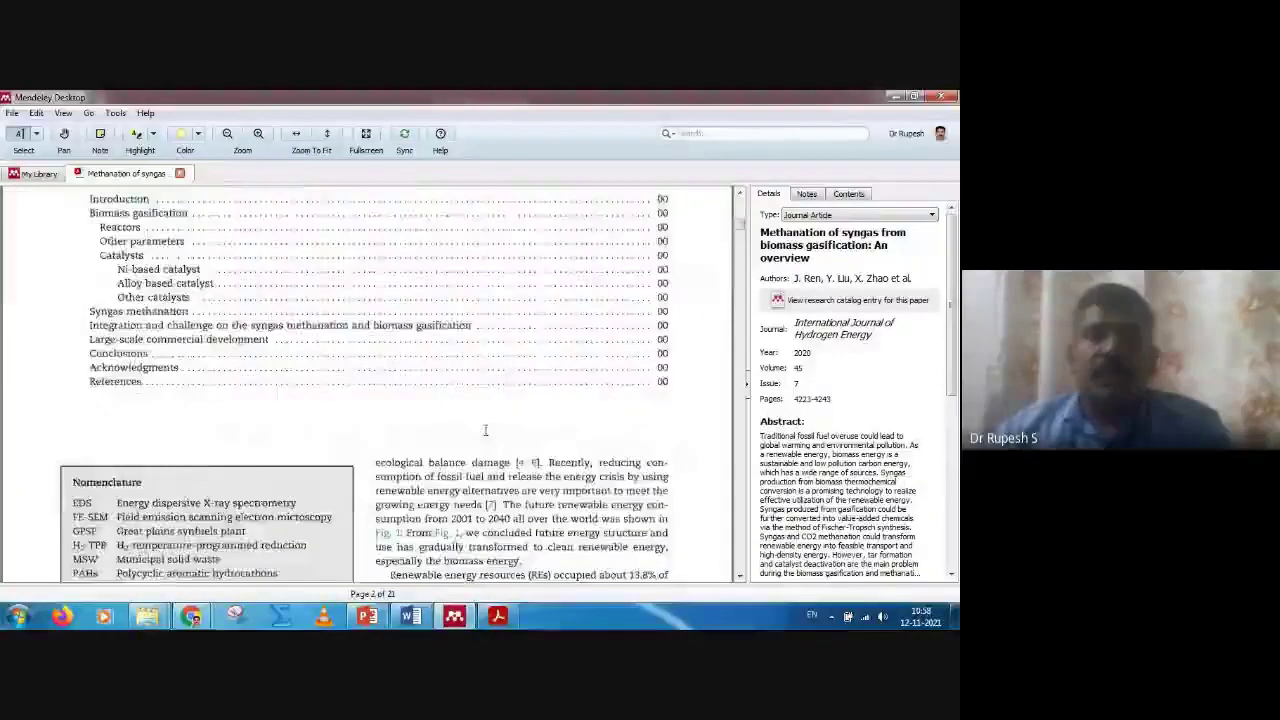
Step: Highlight the passage on page 2 from "ecological balance damage" to "all over the world was shown in"
{"action": "scroll", "coordinate": [486, 429], "scroll_direction": "up", "scroll_amount": 8}
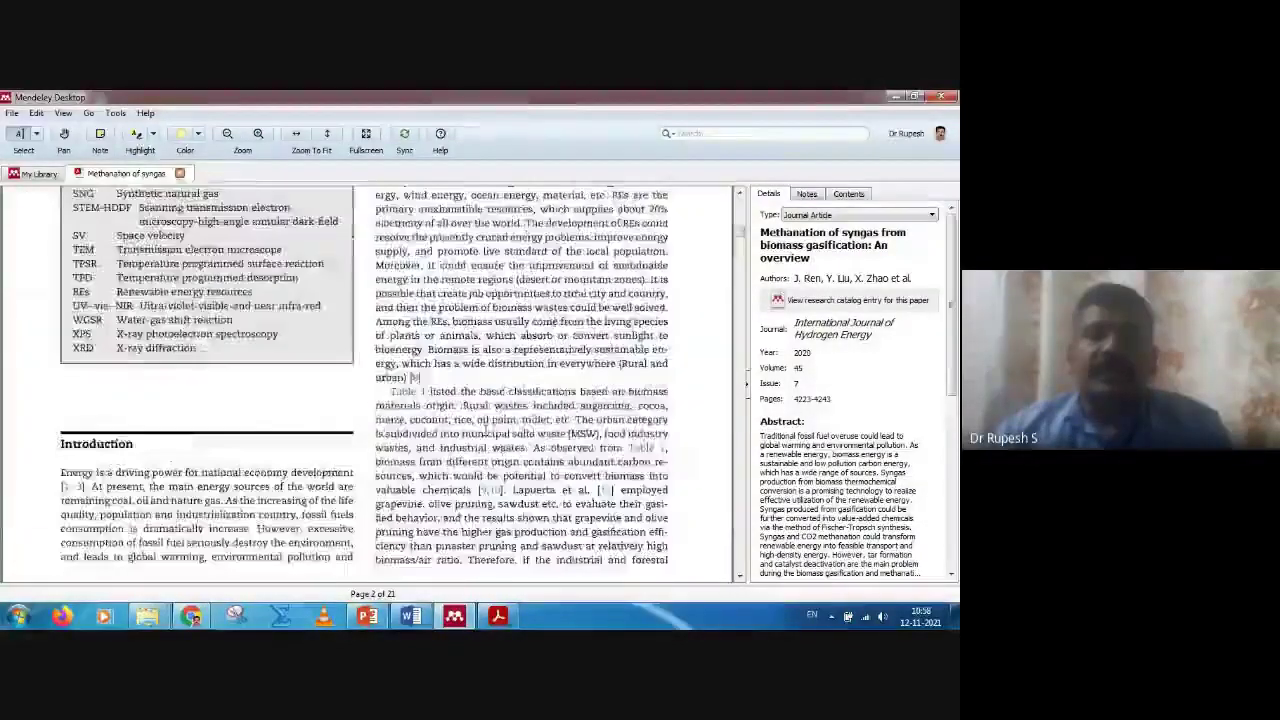
{"action": "scroll", "coordinate": [486, 430], "scroll_direction": "up", "scroll_amount": 1}
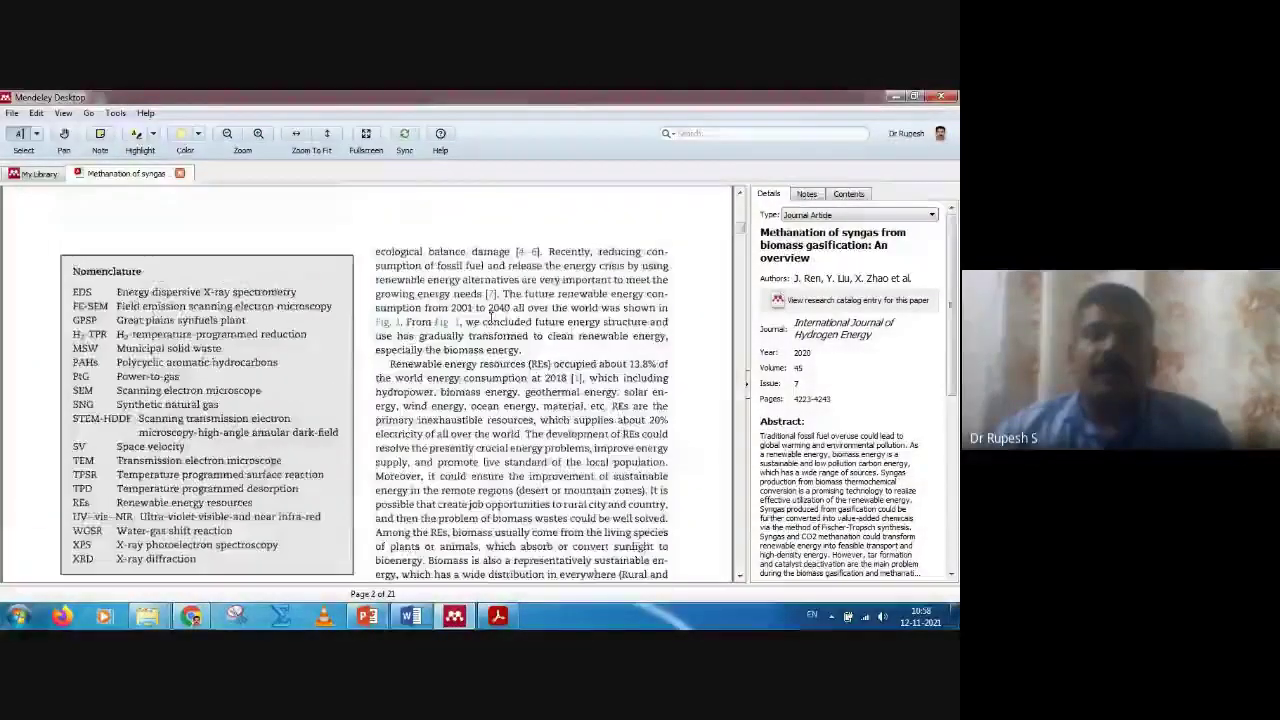
{"action": "left_click_drag", "start_coordinate": [379, 254], "coordinate": [679, 311]}
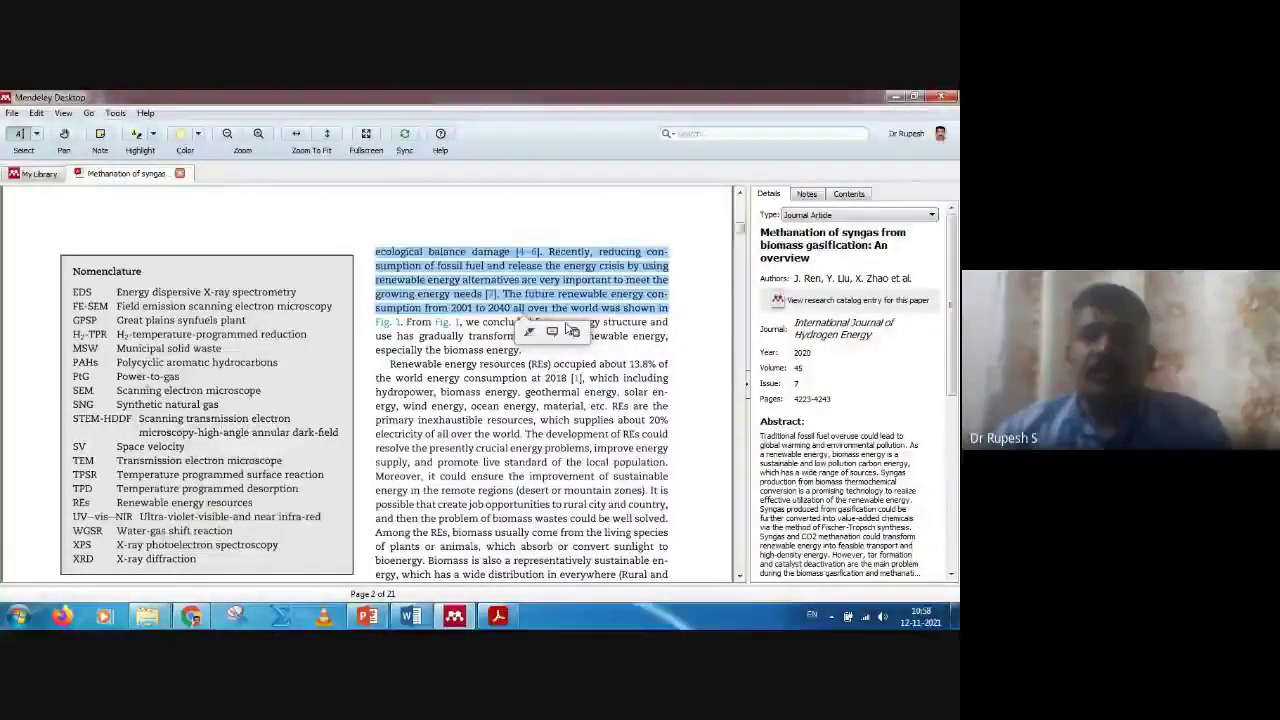
{"action": "left_click", "coordinate": [480, 236]}
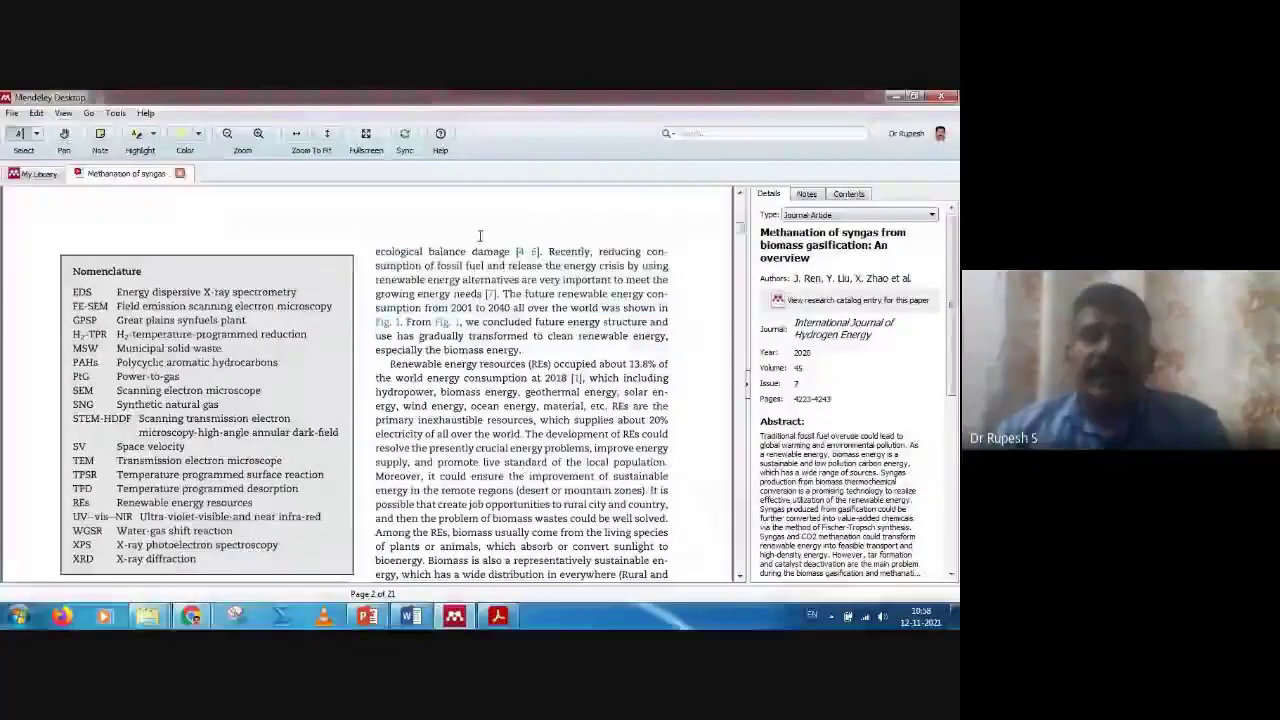
{"action": "left_click", "coordinate": [136, 134]}
{"action": "left_click_drag", "start_coordinate": [376, 258], "coordinate": [668, 308]}
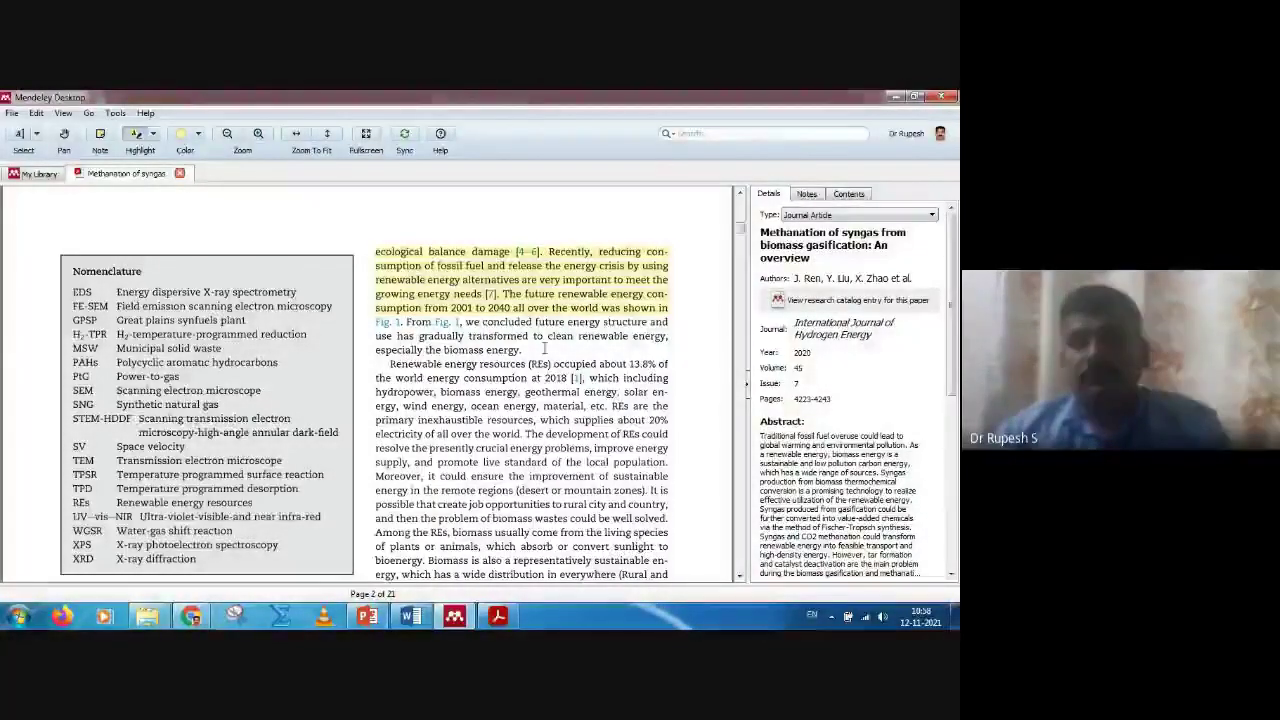
Step: Change the colour of the highlighted passage on page 2 to green
{"action": "left_click", "coordinate": [561, 289]}
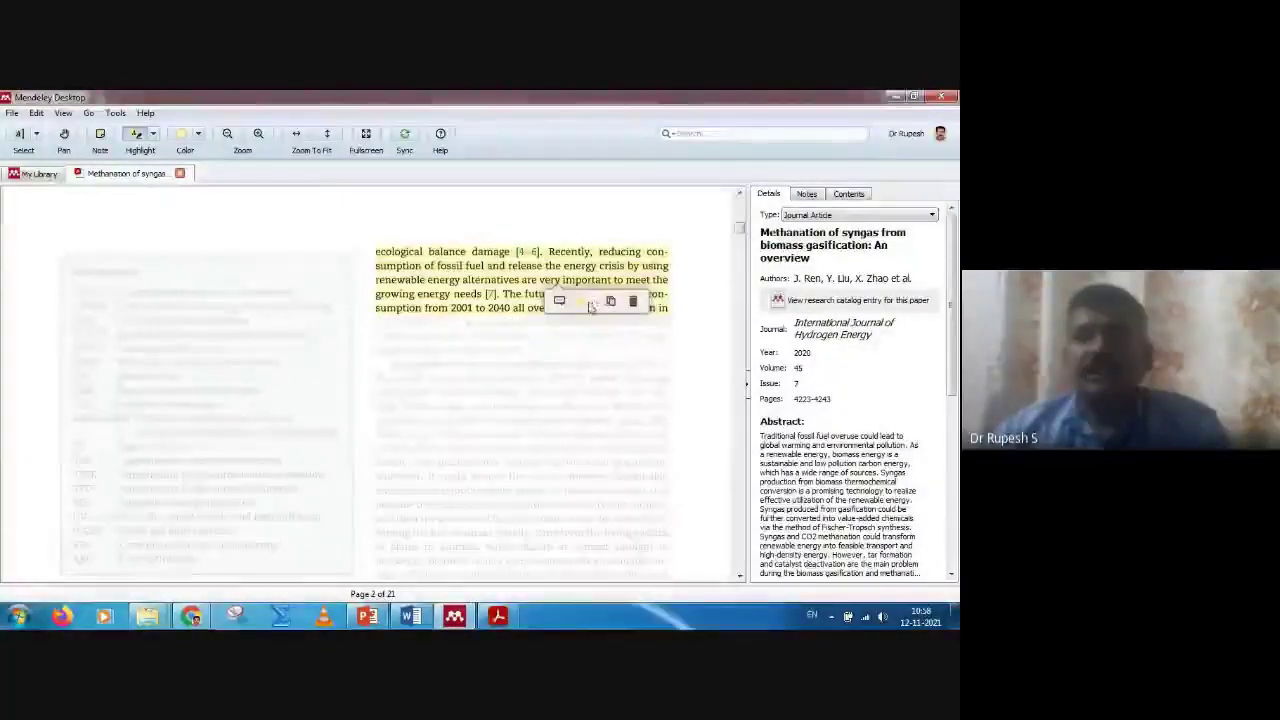
{"action": "left_click", "coordinate": [588, 301]}
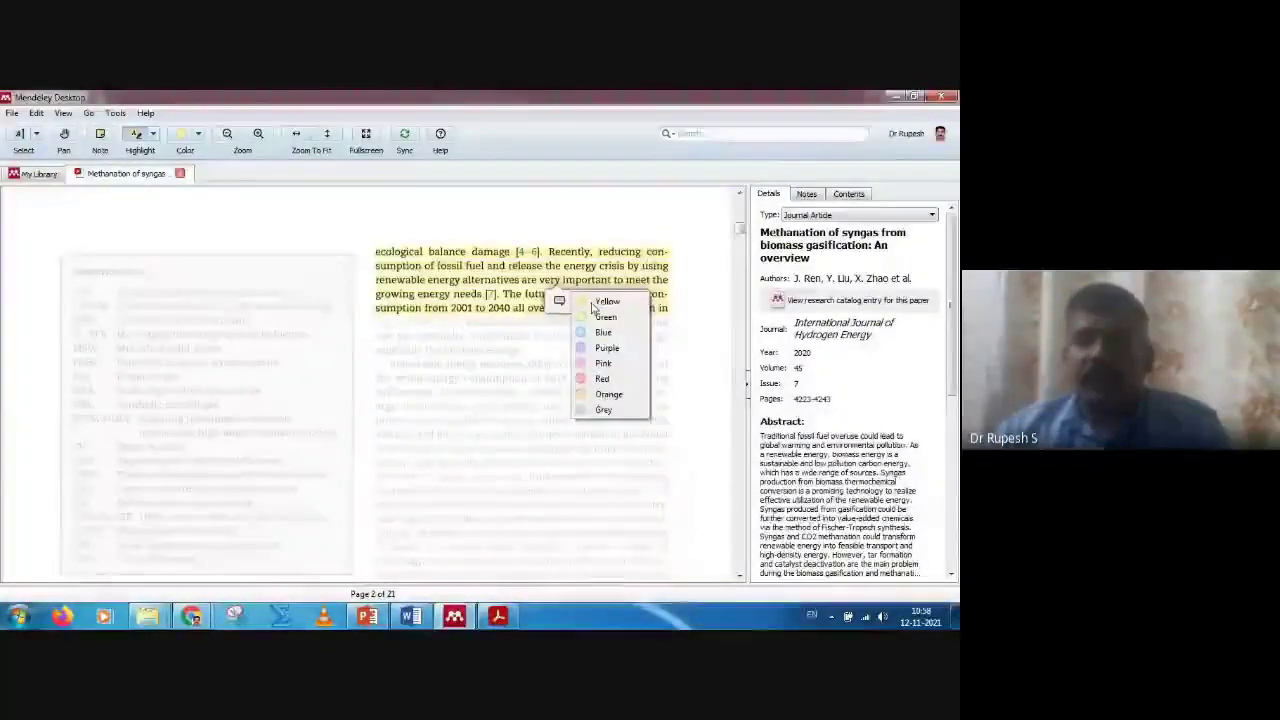
{"action": "left_click", "coordinate": [593, 319]}
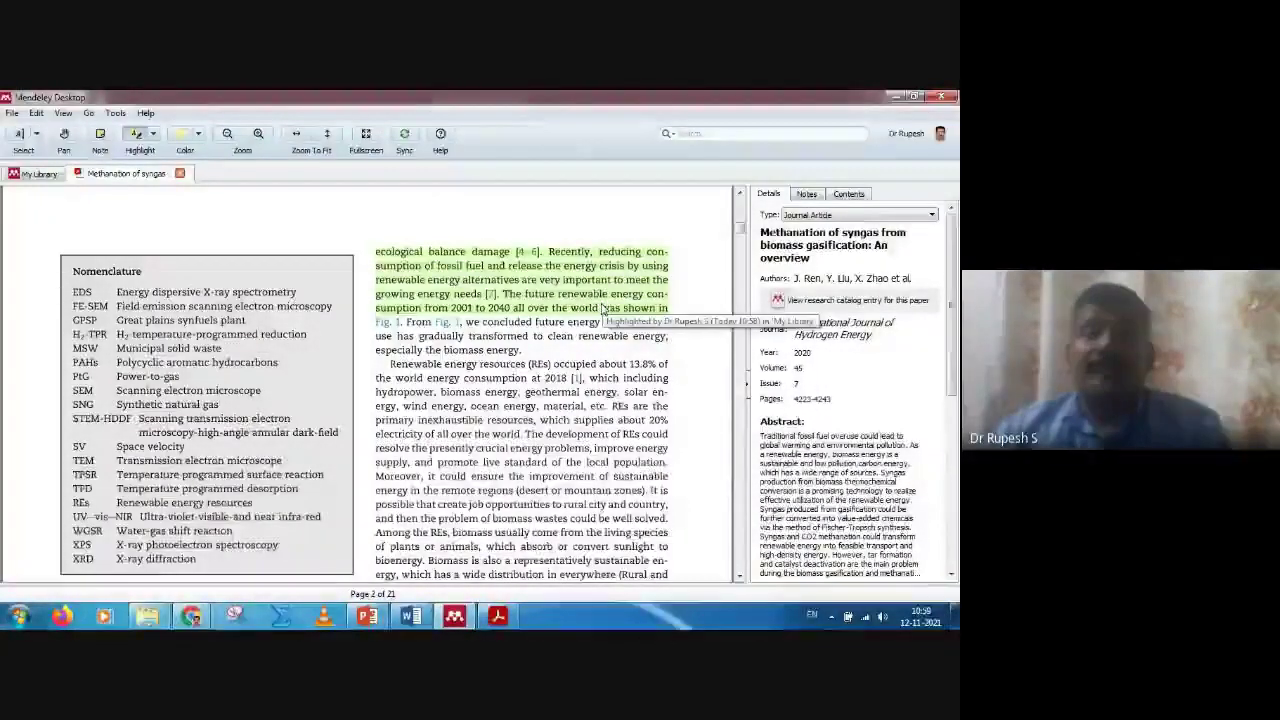
Step: Highlight the page 3 passage from "Currently, biomass gasification" to "more gaseous products pro-" and colour it red
{"action": "scroll", "coordinate": [601, 312], "scroll_direction": "down", "scroll_amount": 1}
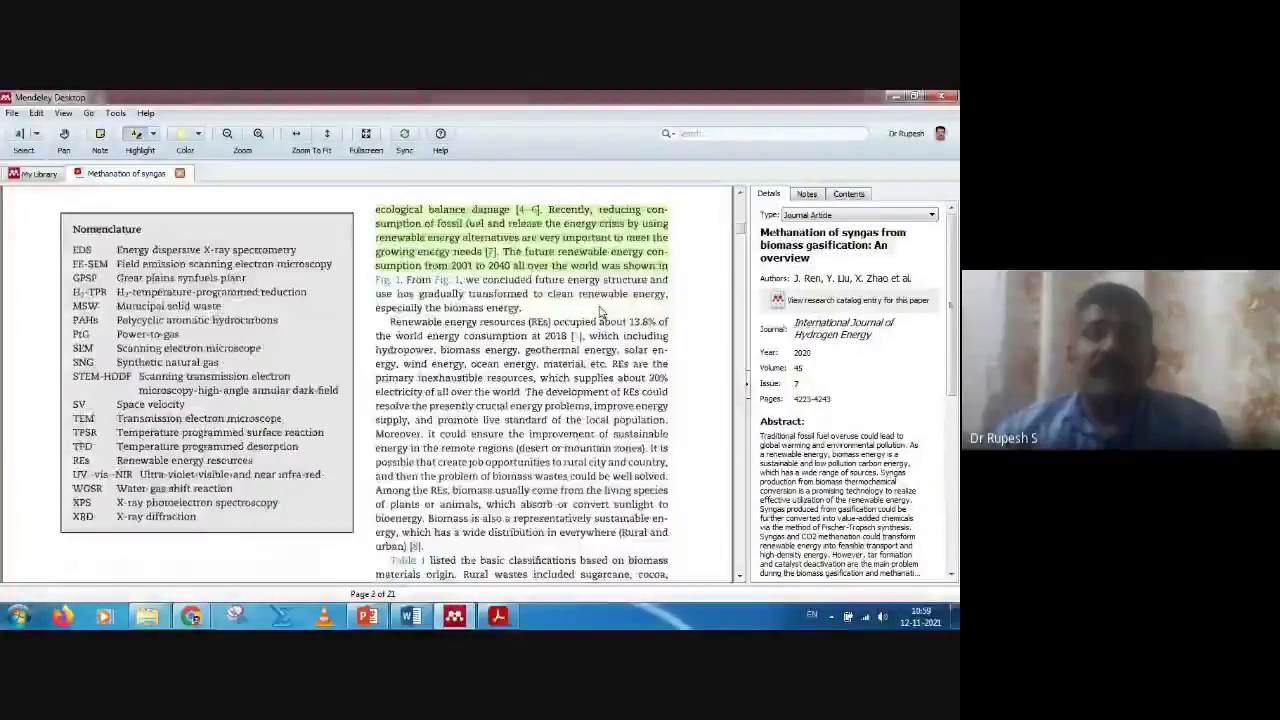
{"action": "scroll", "coordinate": [601, 312], "scroll_direction": "down", "scroll_amount": 5}
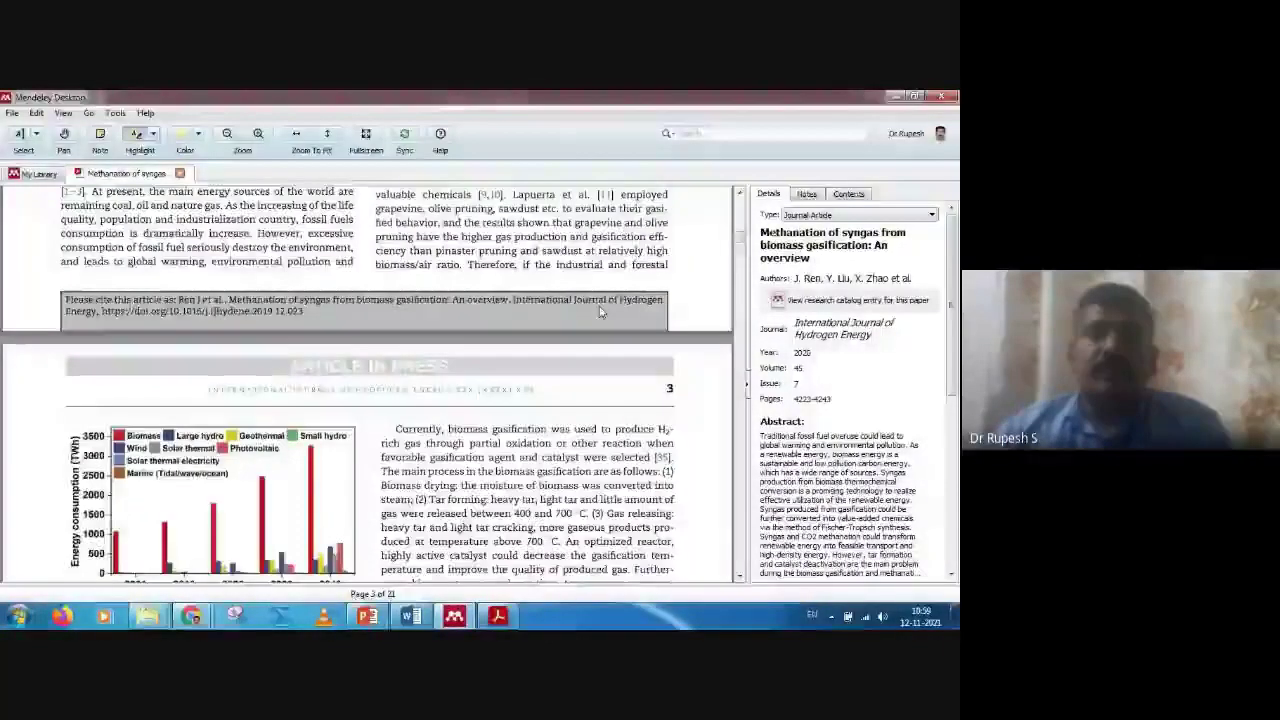
{"action": "scroll", "coordinate": [413, 264], "scroll_direction": "down", "scroll_amount": 4}
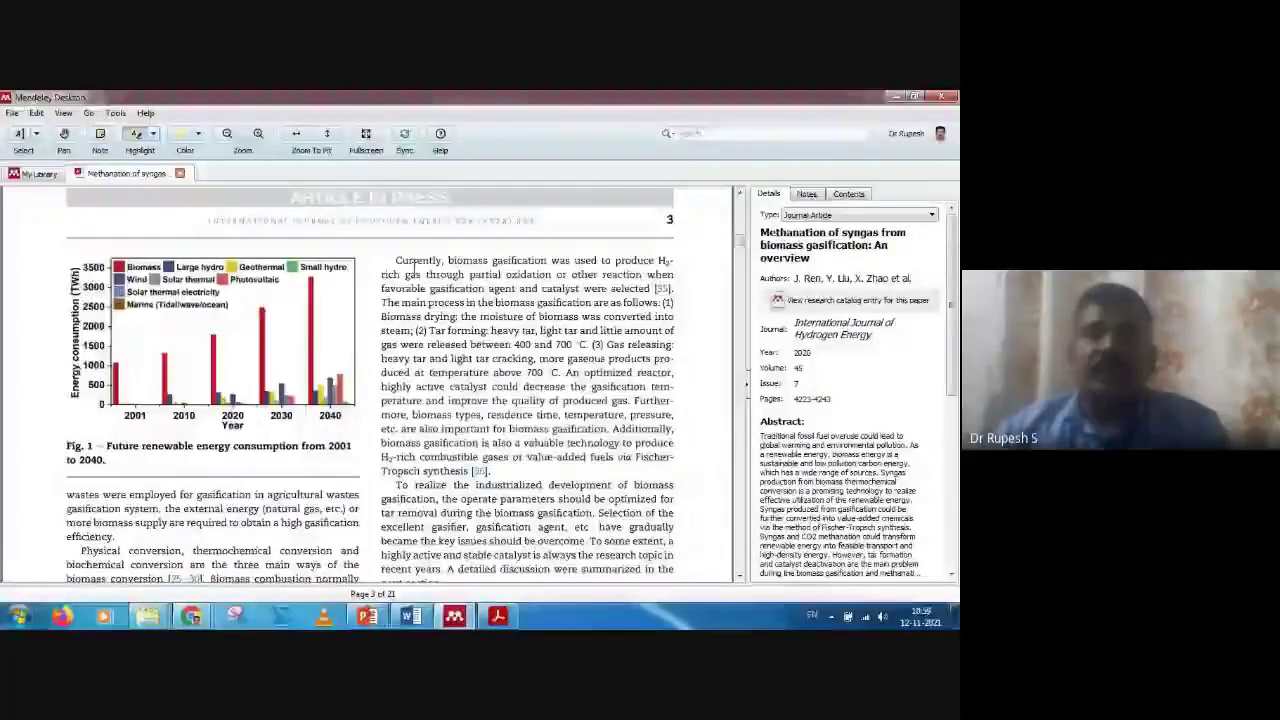
{"action": "left_click_drag", "start_coordinate": [410, 264], "coordinate": [673, 356]}
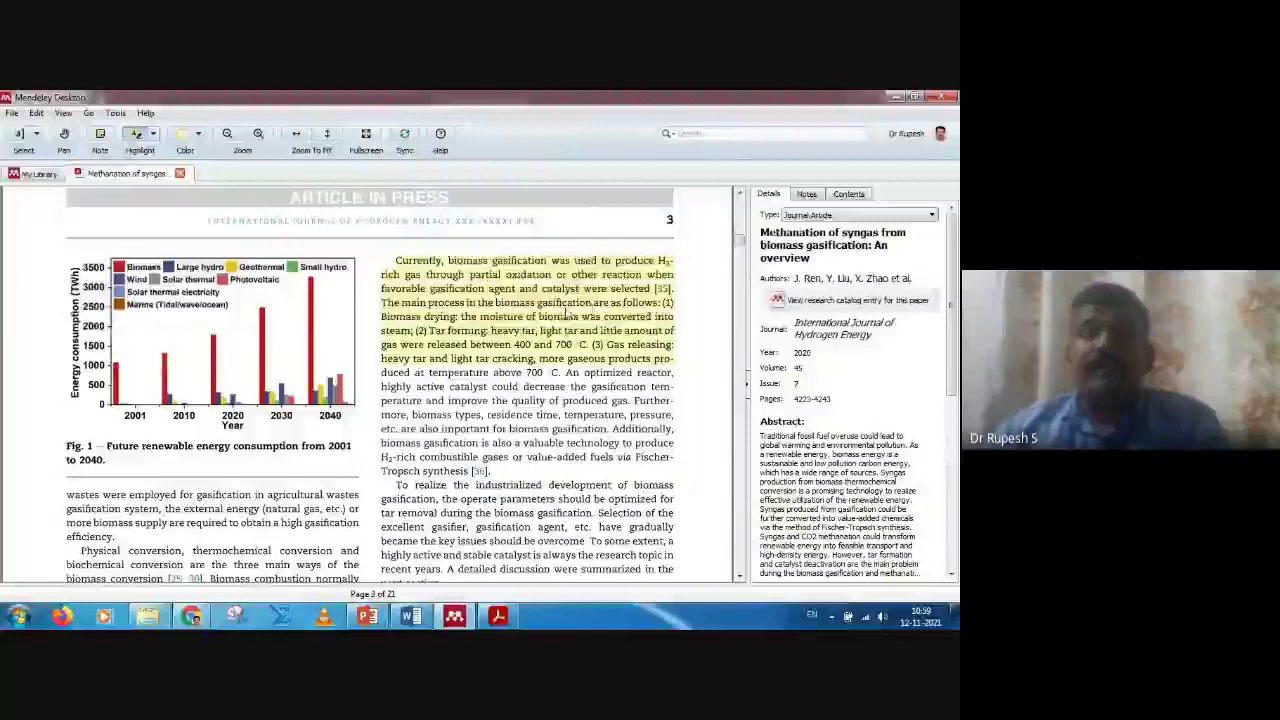
{"action": "right_click", "coordinate": [605, 320]}
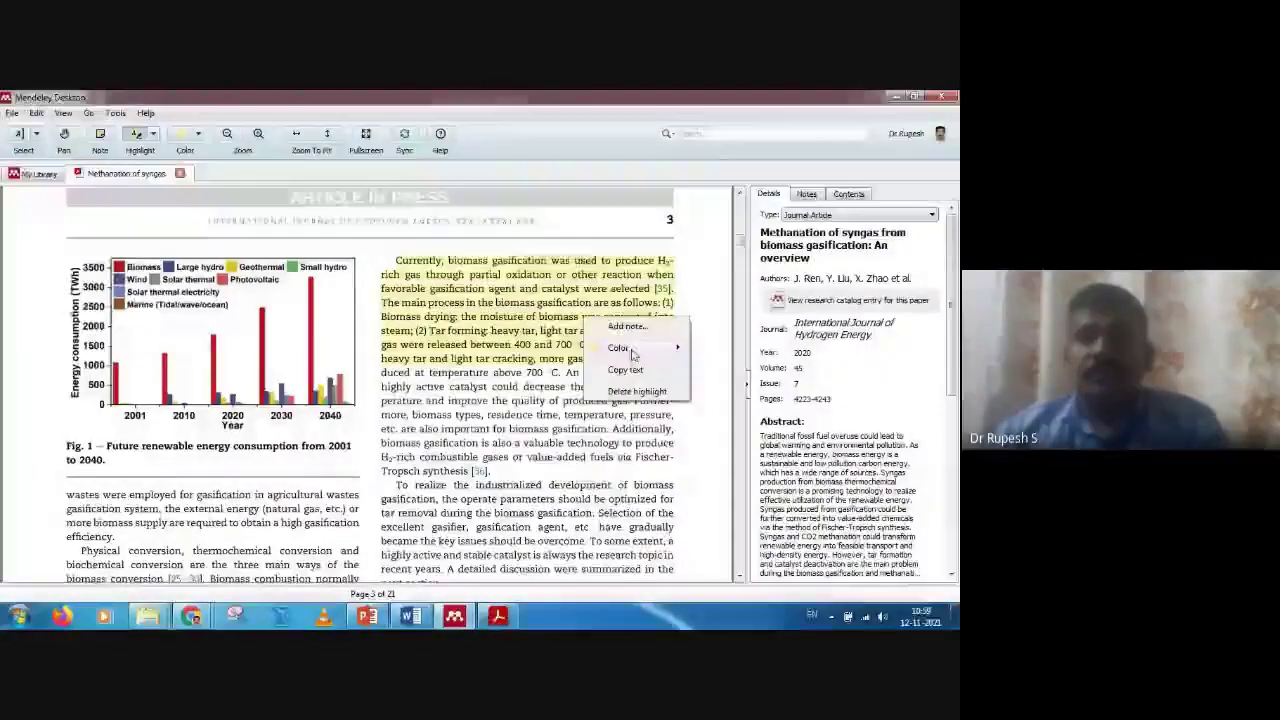
{"action": "mouse_move", "coordinate": [632, 355]}
{"action": "left_click", "coordinate": [712, 433]}
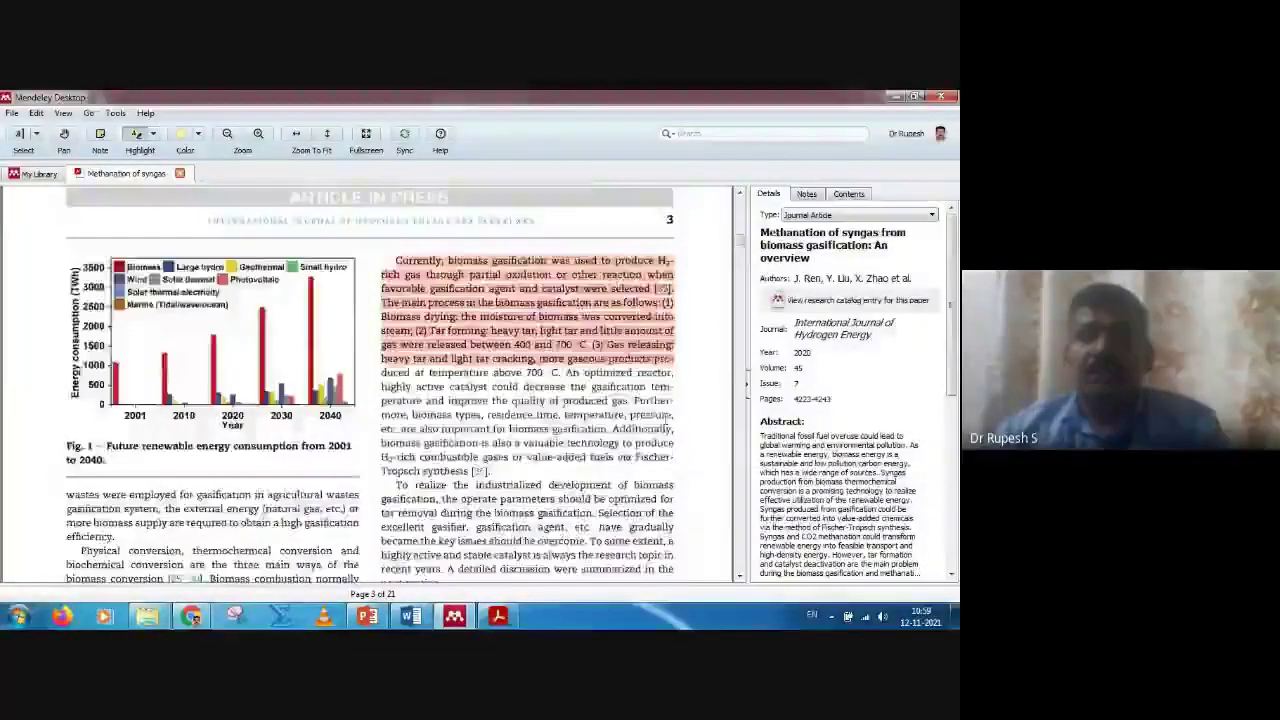
Step: Review the green and red highlights on pages 2 and 3 of the paper
{"action": "scroll", "coordinate": [665, 418], "scroll_direction": "up", "scroll_amount": 5}
{"action": "scroll", "coordinate": [665, 418], "scroll_direction": "down", "scroll_amount": 3}
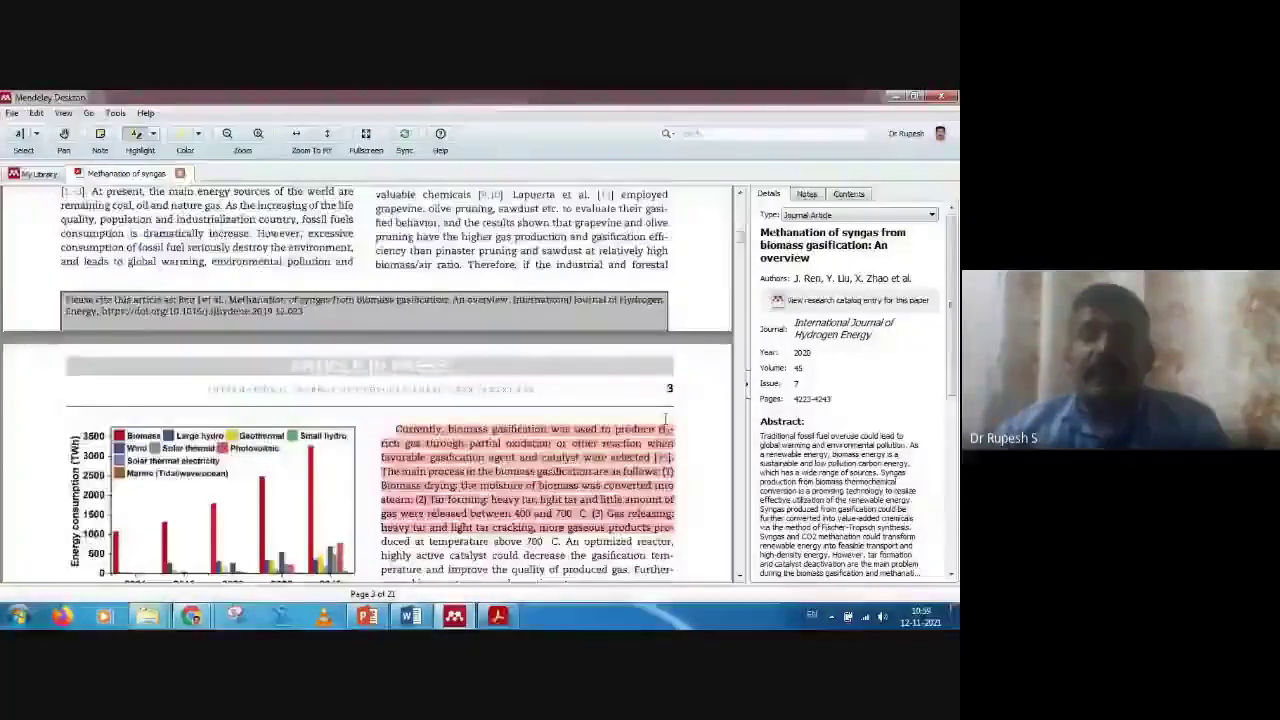
{"action": "scroll", "coordinate": [665, 418], "scroll_direction": "up", "scroll_amount": 7}
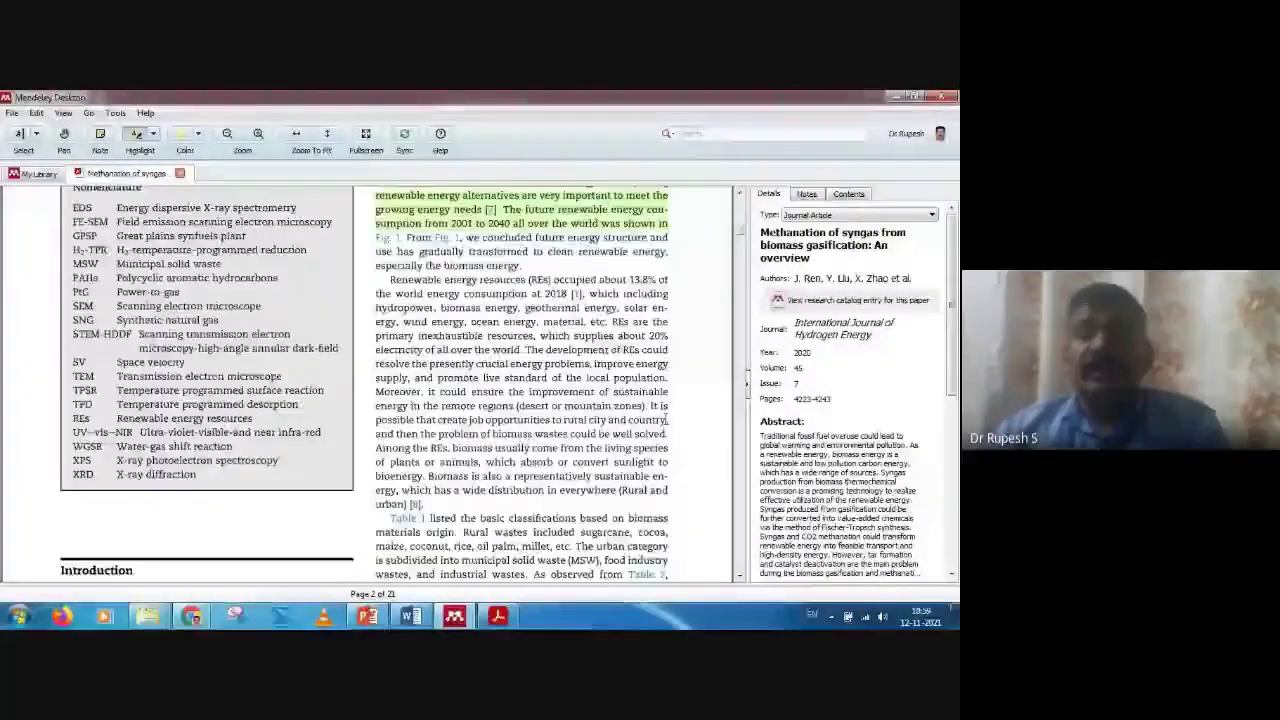
{"action": "scroll", "coordinate": [666, 417], "scroll_direction": "up", "scroll_amount": 1}
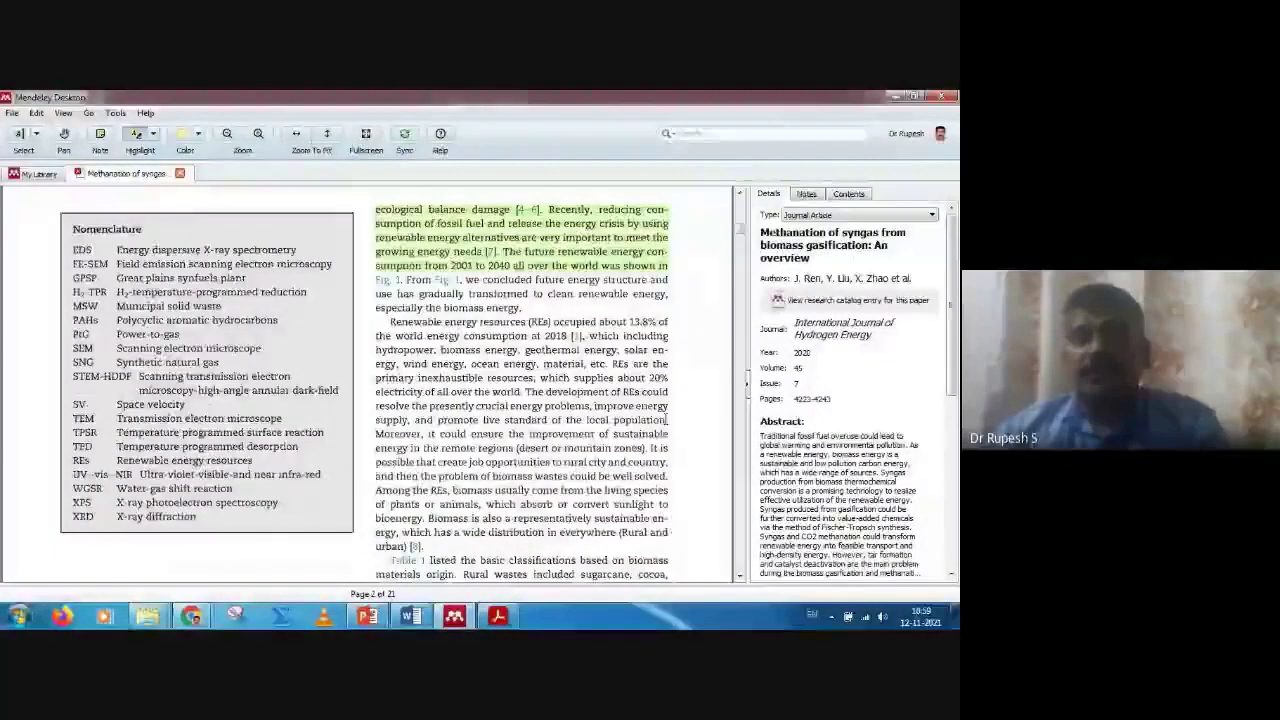
{"action": "scroll", "coordinate": [666, 419], "scroll_direction": "down", "scroll_amount": 3}
{"action": "scroll", "coordinate": [665, 418], "scroll_direction": "down", "scroll_amount": 10}
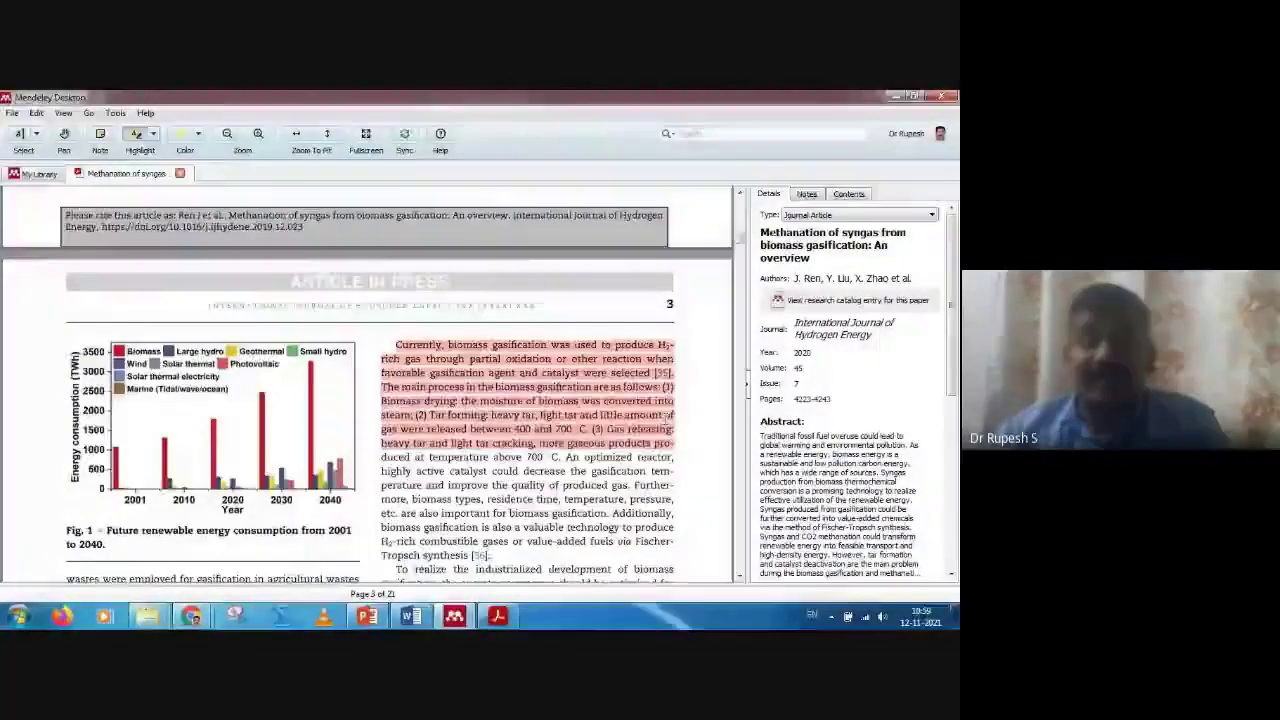
{"action": "scroll", "coordinate": [666, 417], "scroll_direction": "up", "scroll_amount": 12}
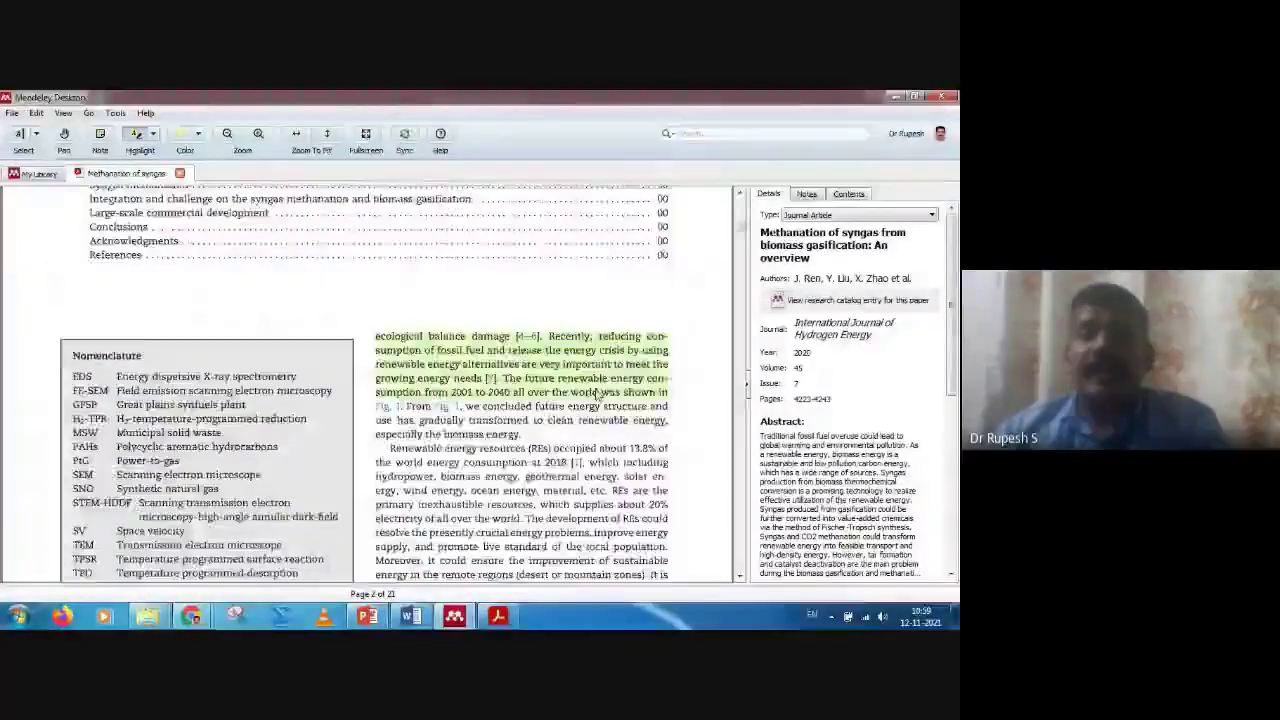
{"action": "scroll", "coordinate": [598, 395], "scroll_direction": "down", "scroll_amount": 15}
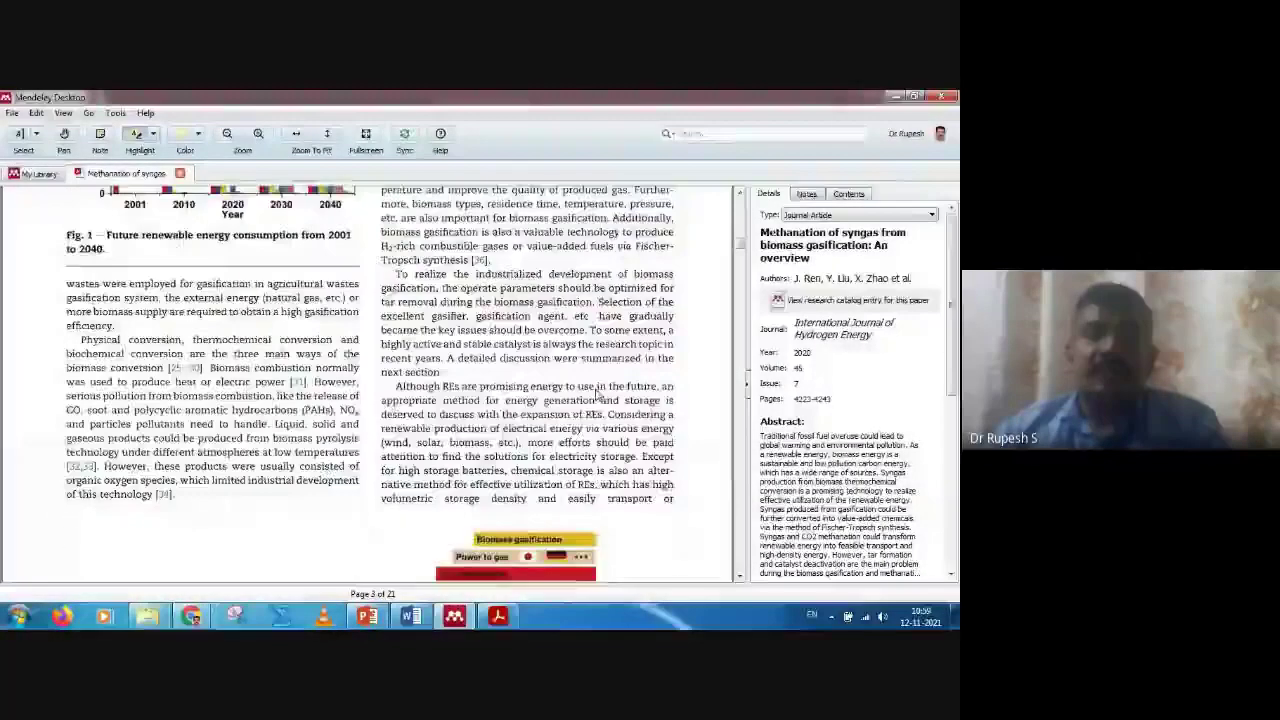
Step: Highlight the page 3 passage from "gaseous products could be produced" to "this technology [34]" and change the colour used for new highlights
{"action": "scroll", "coordinate": [109, 449], "scroll_direction": "down", "scroll_amount": 3}
{"action": "scroll", "coordinate": [125, 460], "scroll_direction": "up", "scroll_amount": 3}
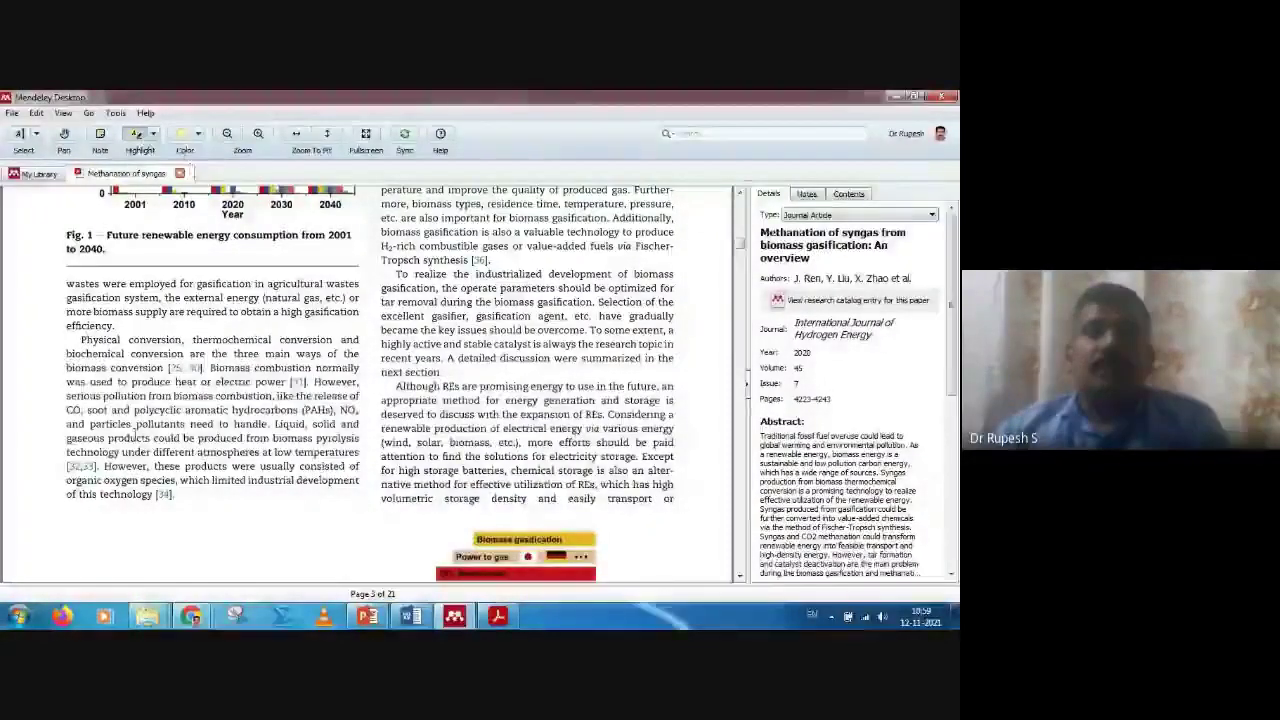
{"action": "left_click_drag", "start_coordinate": [68, 438], "coordinate": [169, 500]}
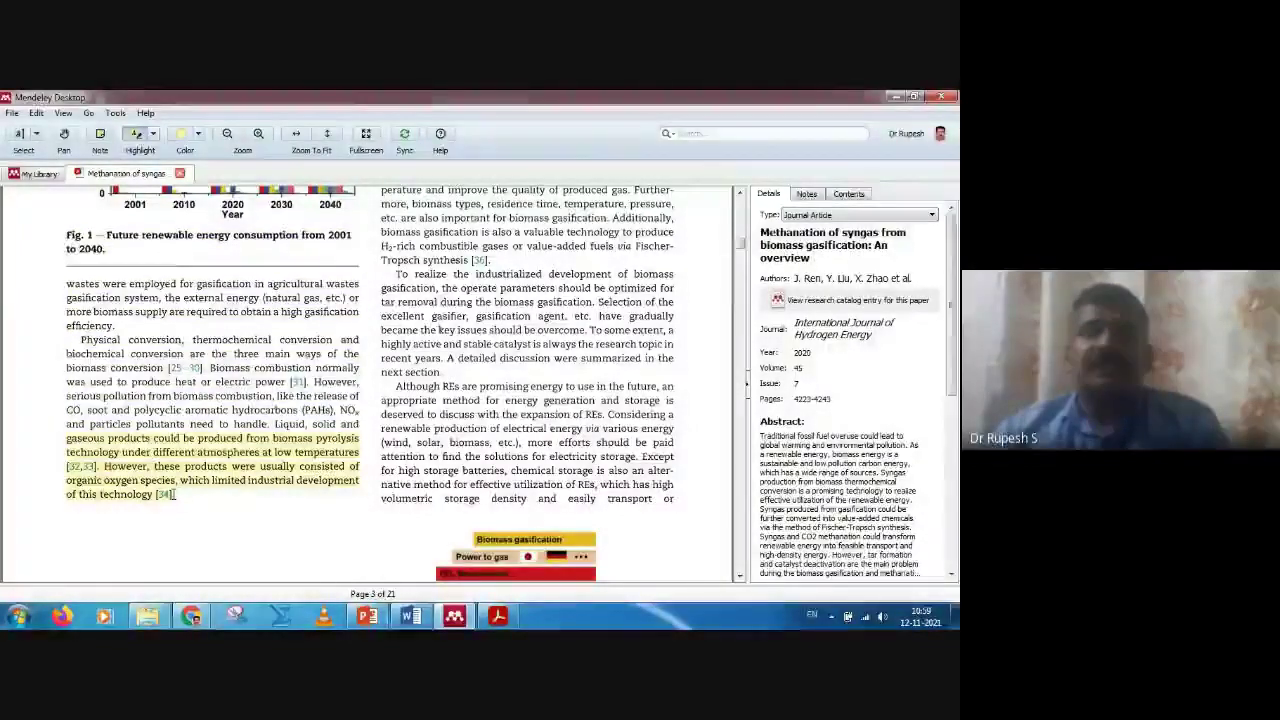
{"action": "left_click", "coordinate": [199, 134]}
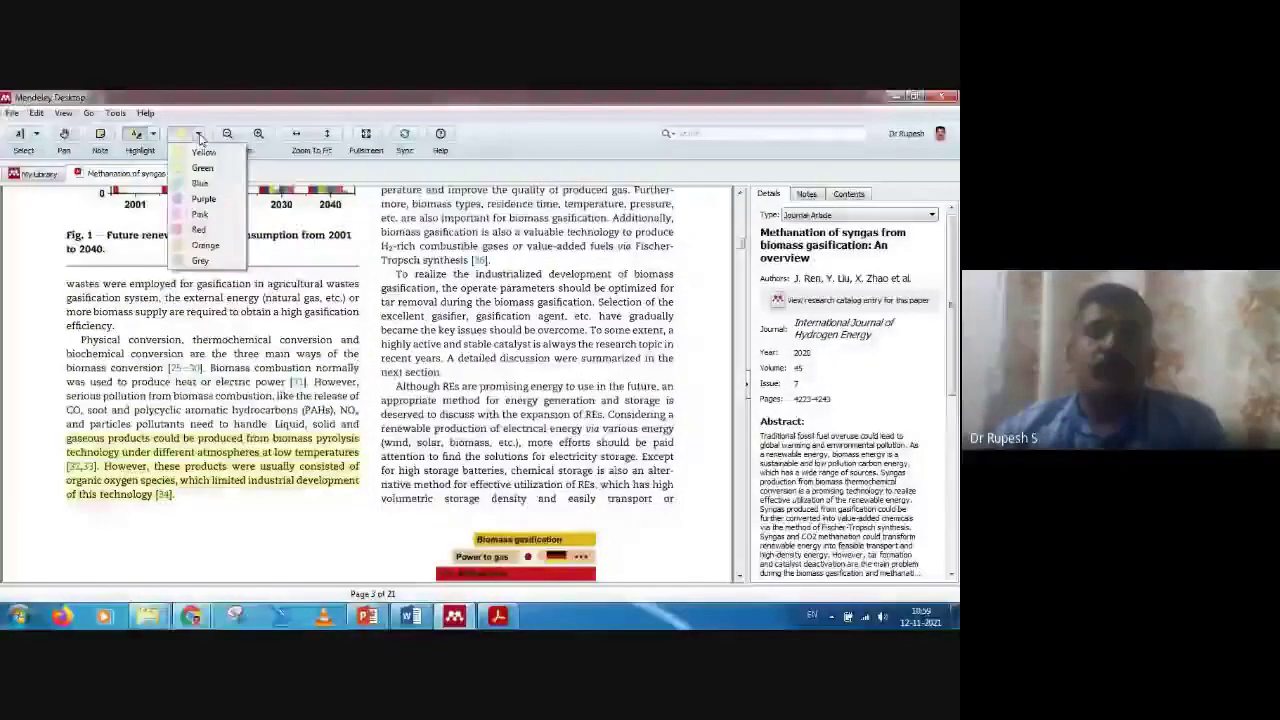
{"action": "left_click", "coordinate": [200, 260]}
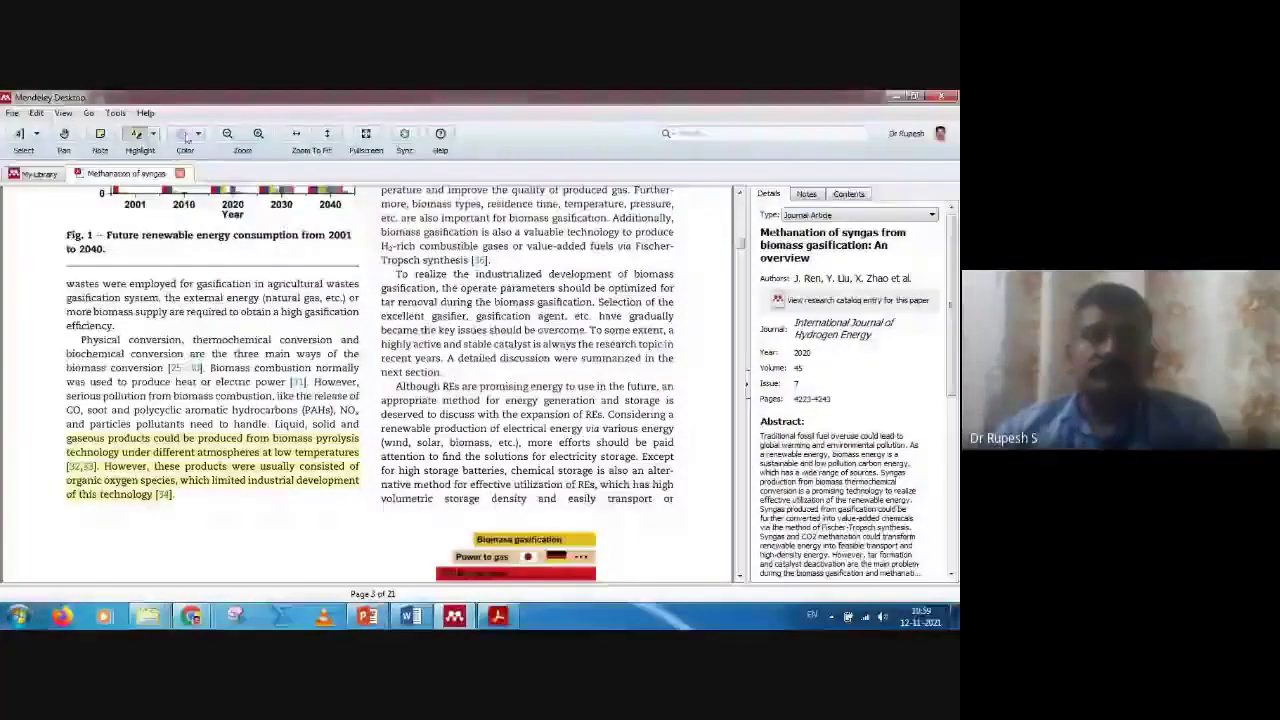
Step: Change the colour of the highlighted biomass pyrolysis passage to orange
{"action": "right_click", "coordinate": [213, 463]}
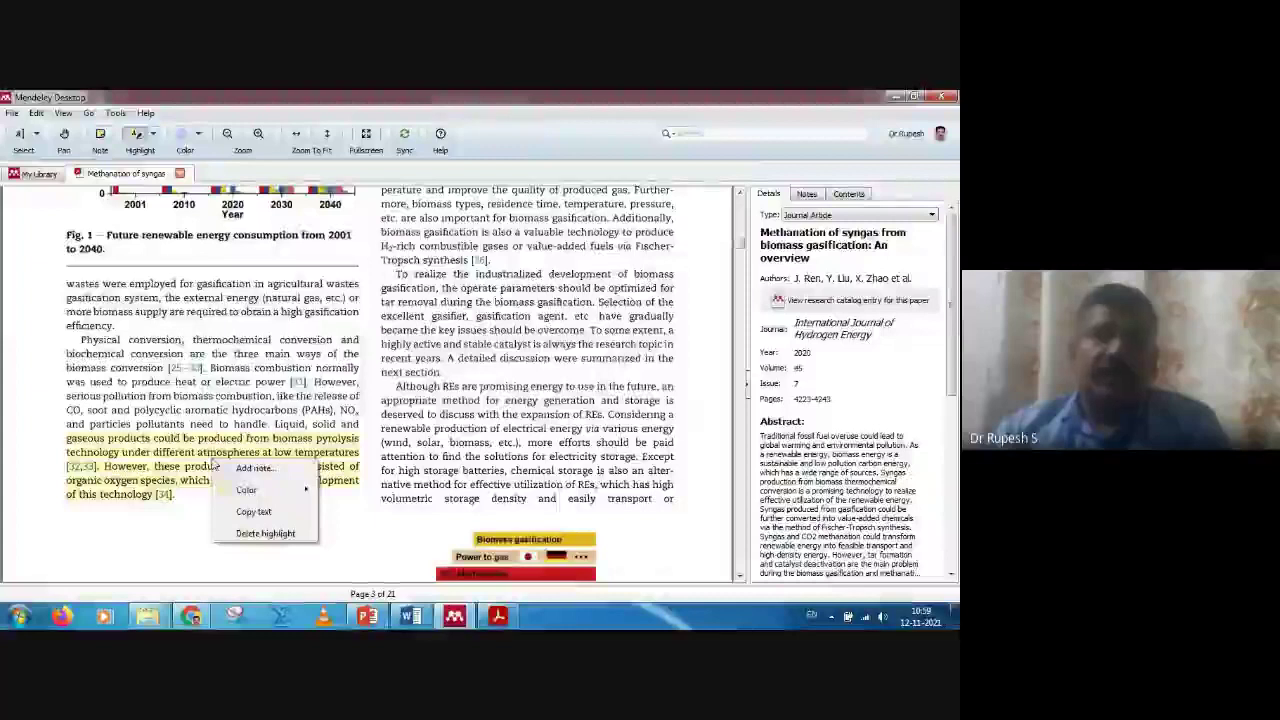
{"action": "mouse_move", "coordinate": [240, 480]}
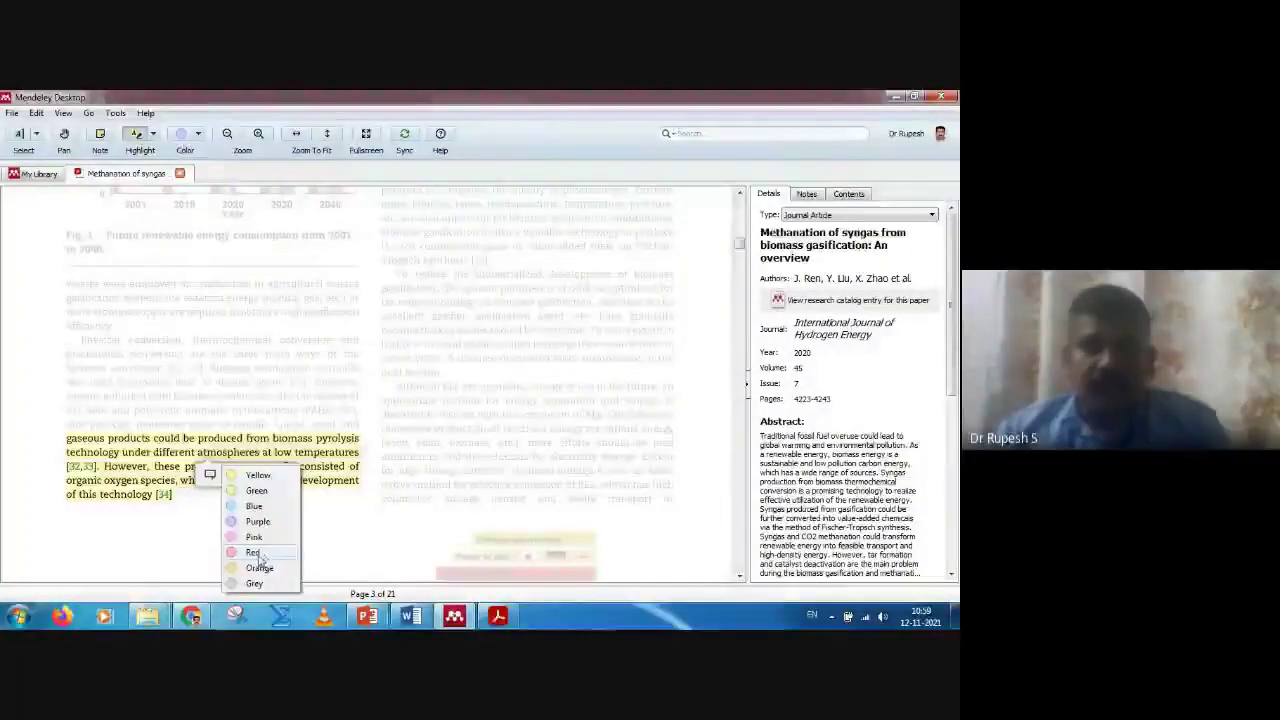
{"action": "left_click", "coordinate": [265, 571]}
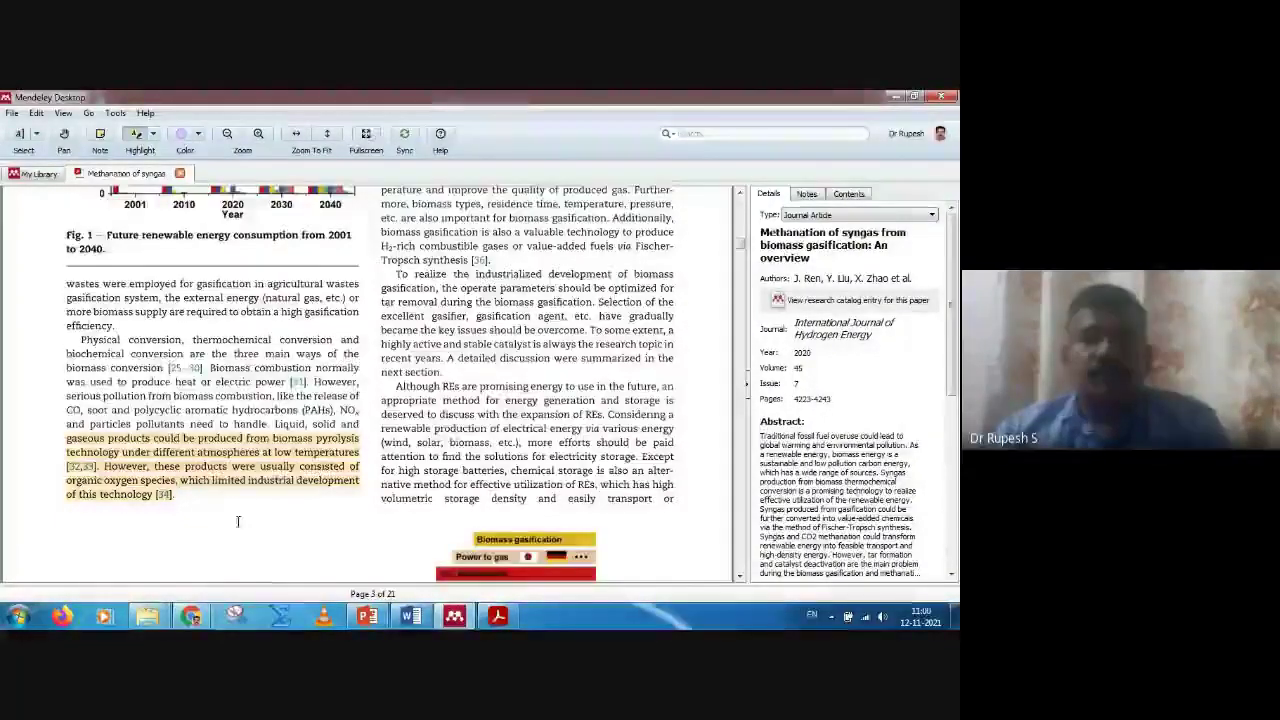
Step: Return to the green highlight on page 2 and activate the Note tool
{"action": "scroll", "coordinate": [290, 524], "scroll_direction": "up", "scroll_amount": 6}
{"action": "scroll", "coordinate": [290, 524], "scroll_direction": "up", "scroll_amount": 10}
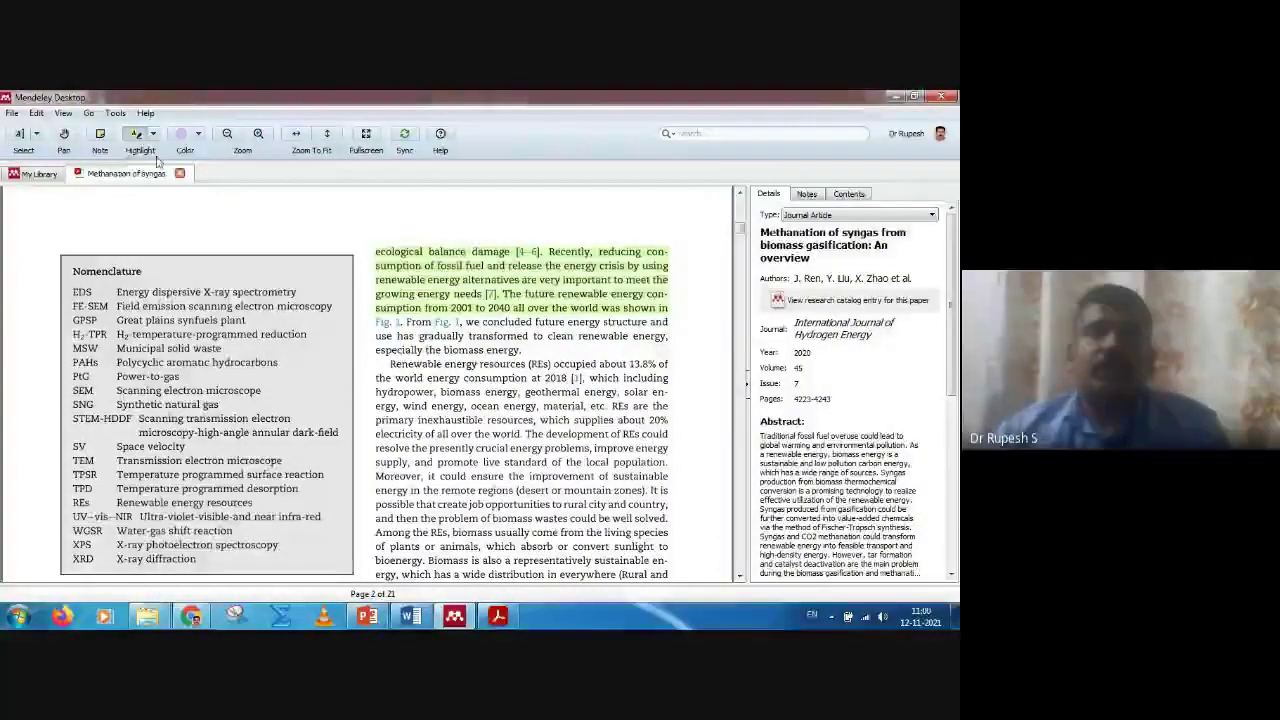
{"action": "left_click", "coordinate": [101, 136]}
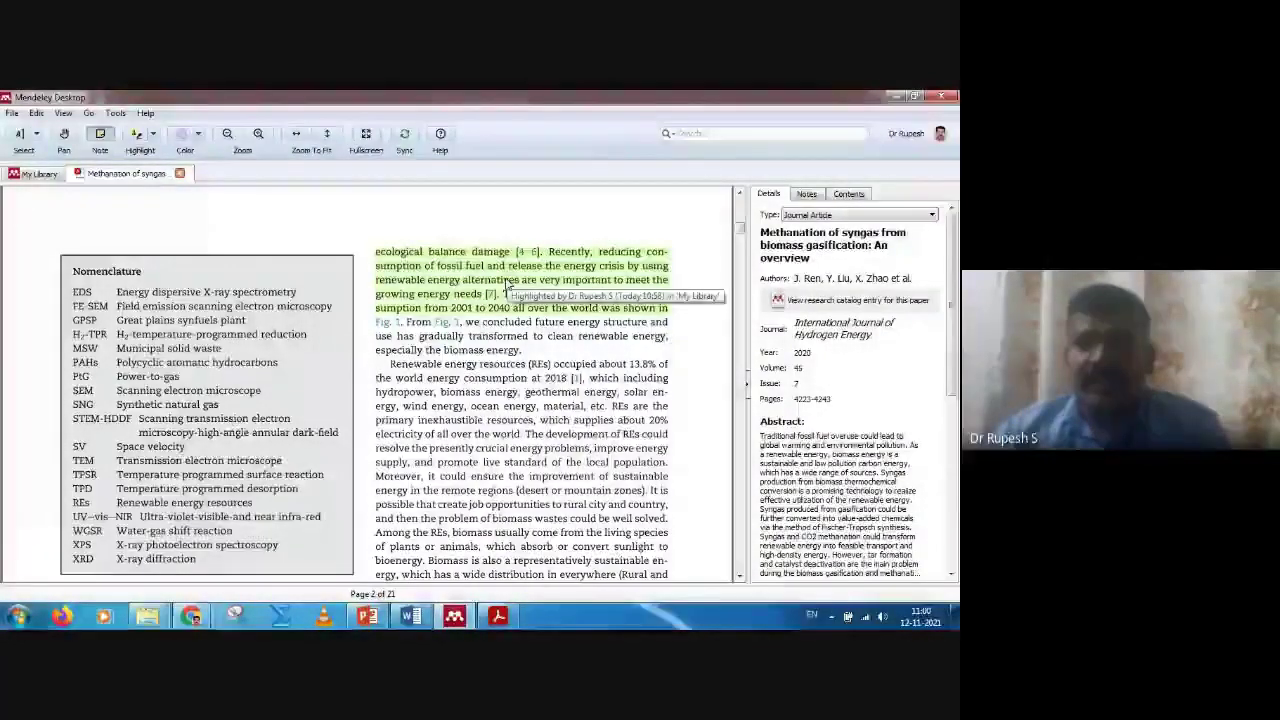
Step: Add a green note reading "read" to the green-highlighted passage on page 2 of the article
{"action": "left_click", "coordinate": [507, 285]}
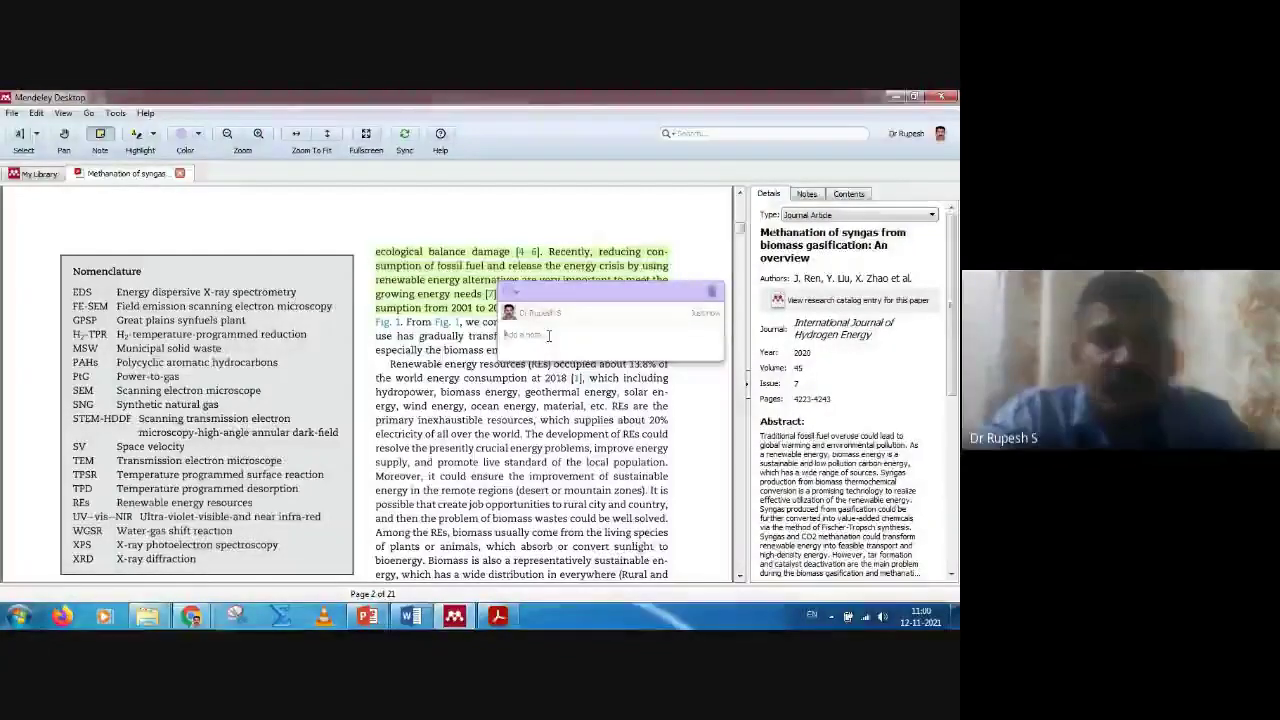
{"action": "type", "text": "read"}
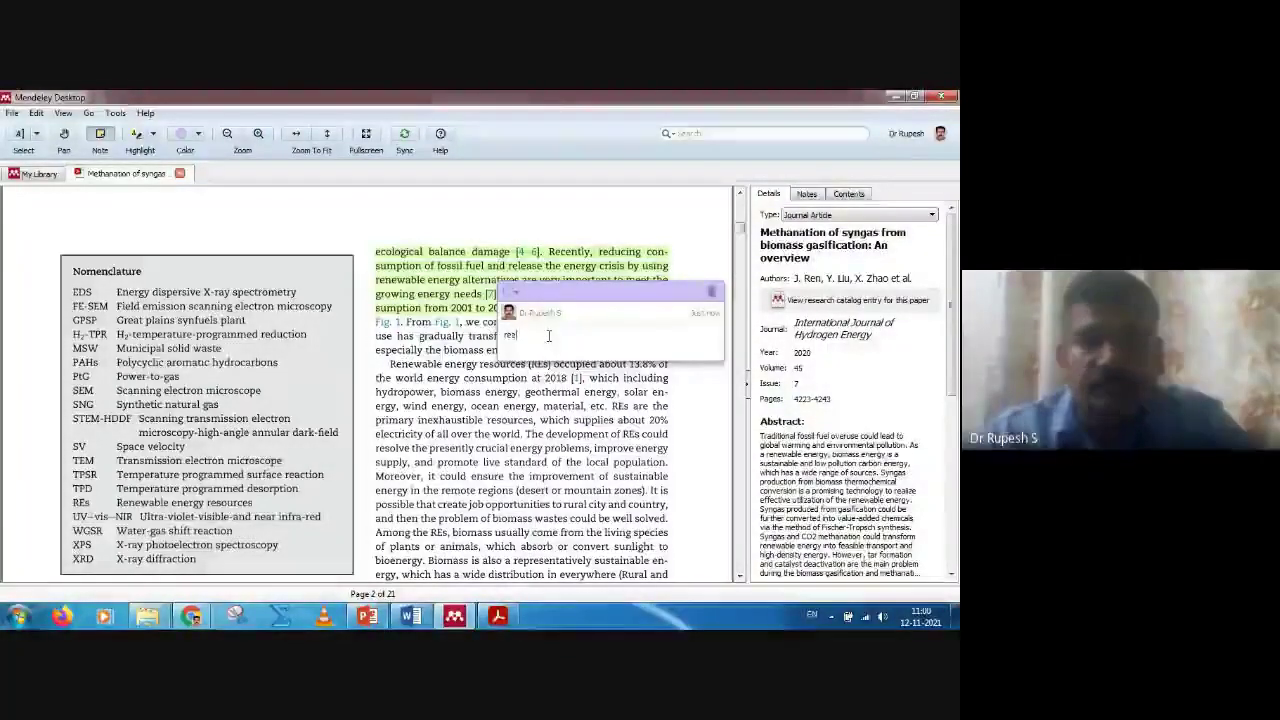
{"action": "left_click", "coordinate": [513, 292]}
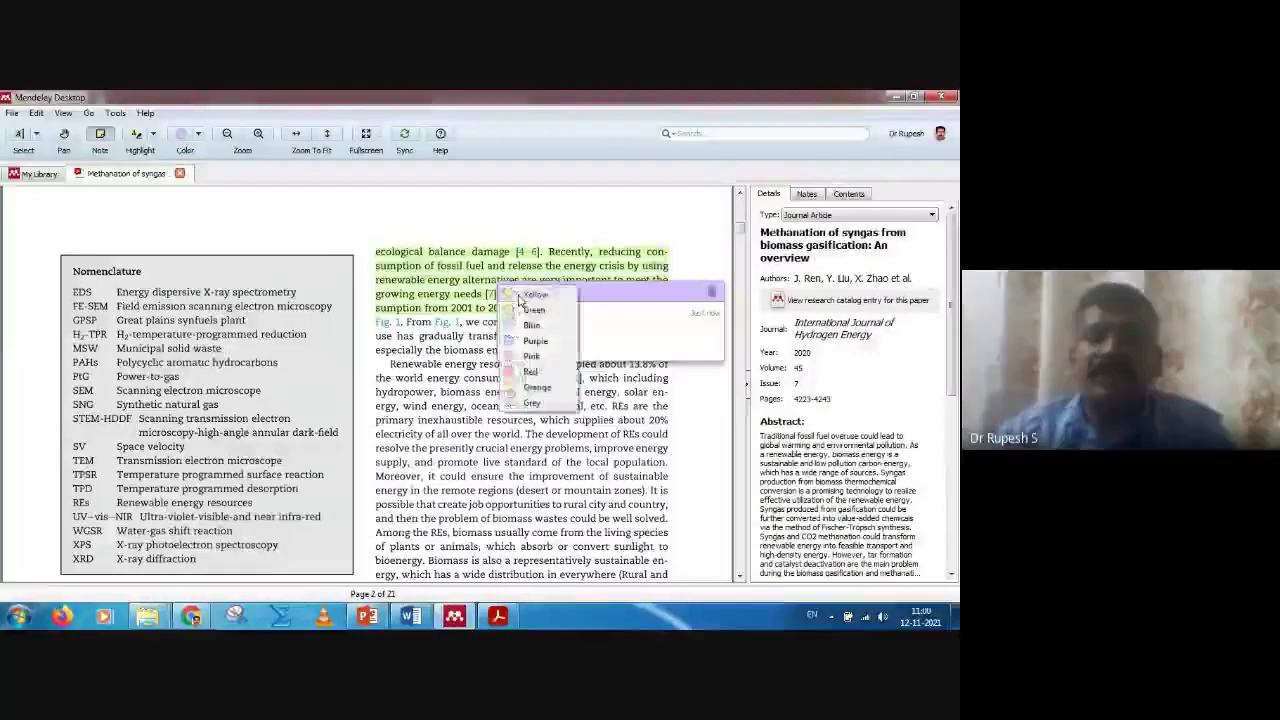
{"action": "left_click", "coordinate": [527, 309]}
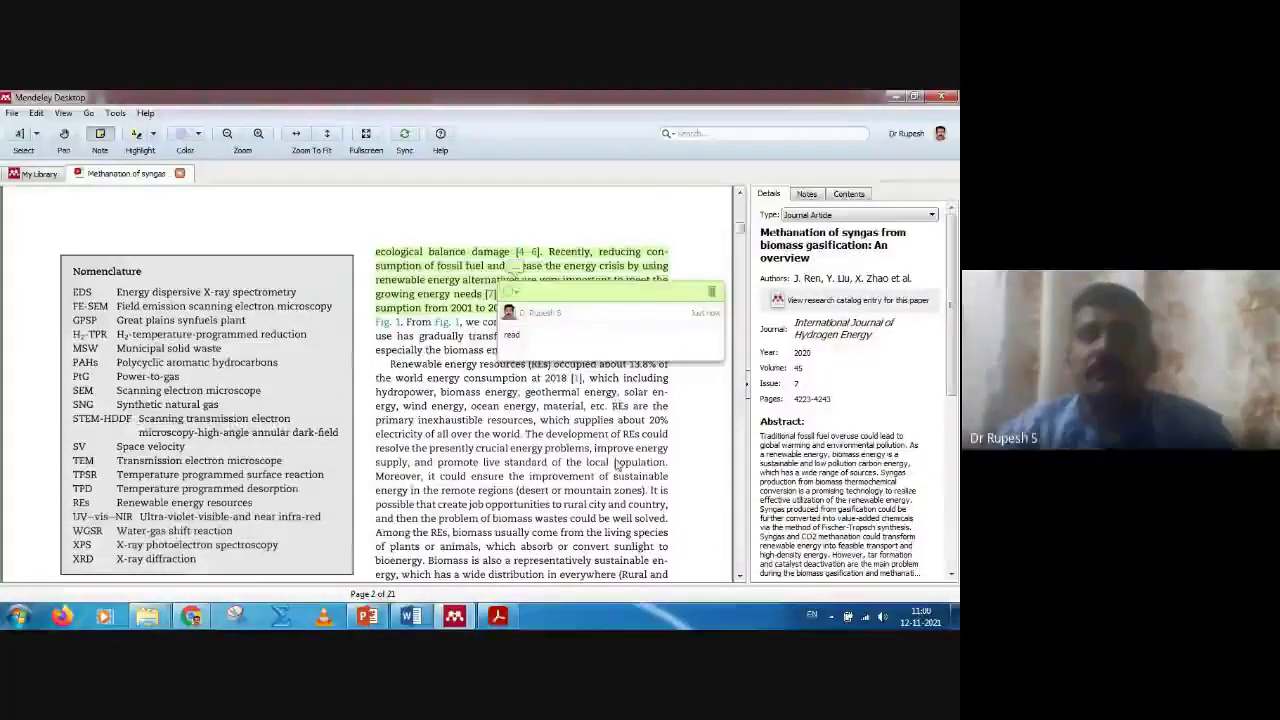
Step: Add a red note reading "write" to the red-highlighted biomass gasification paragraph on page 3
{"action": "scroll", "coordinate": [635, 458], "scroll_direction": "down", "scroll_amount": 5}
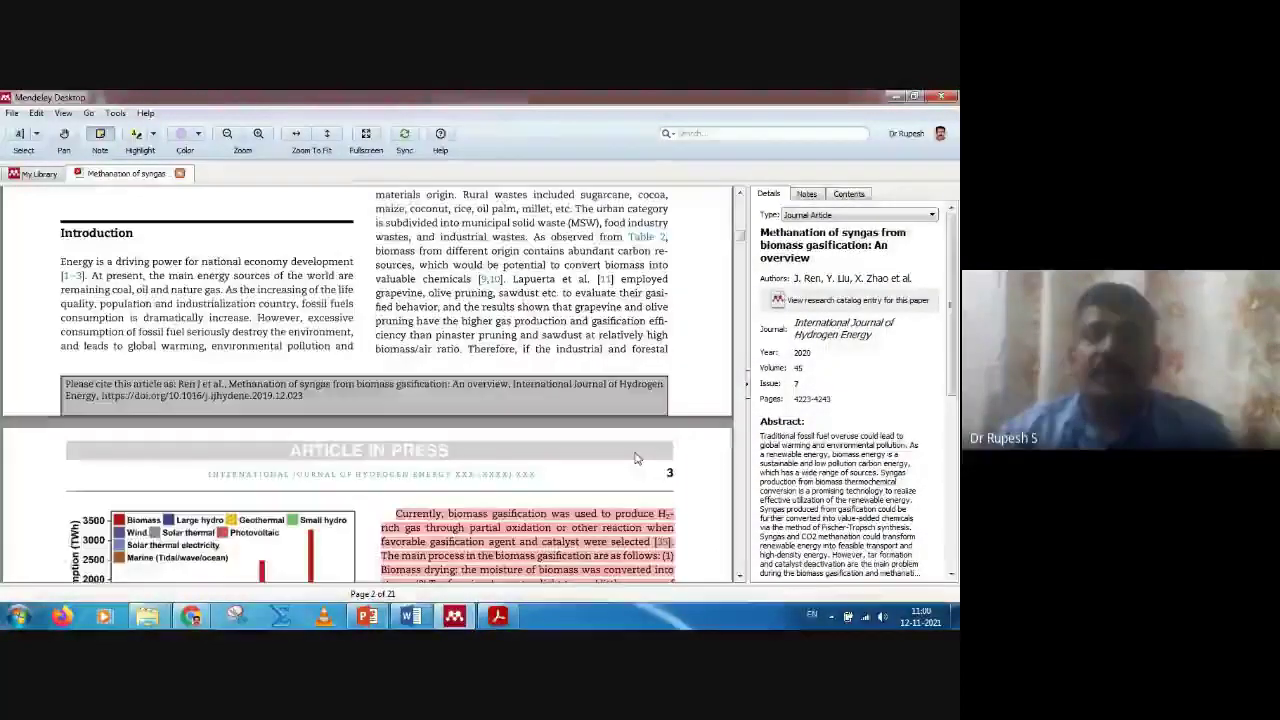
{"action": "scroll", "coordinate": [635, 458], "scroll_direction": "down", "scroll_amount": 3}
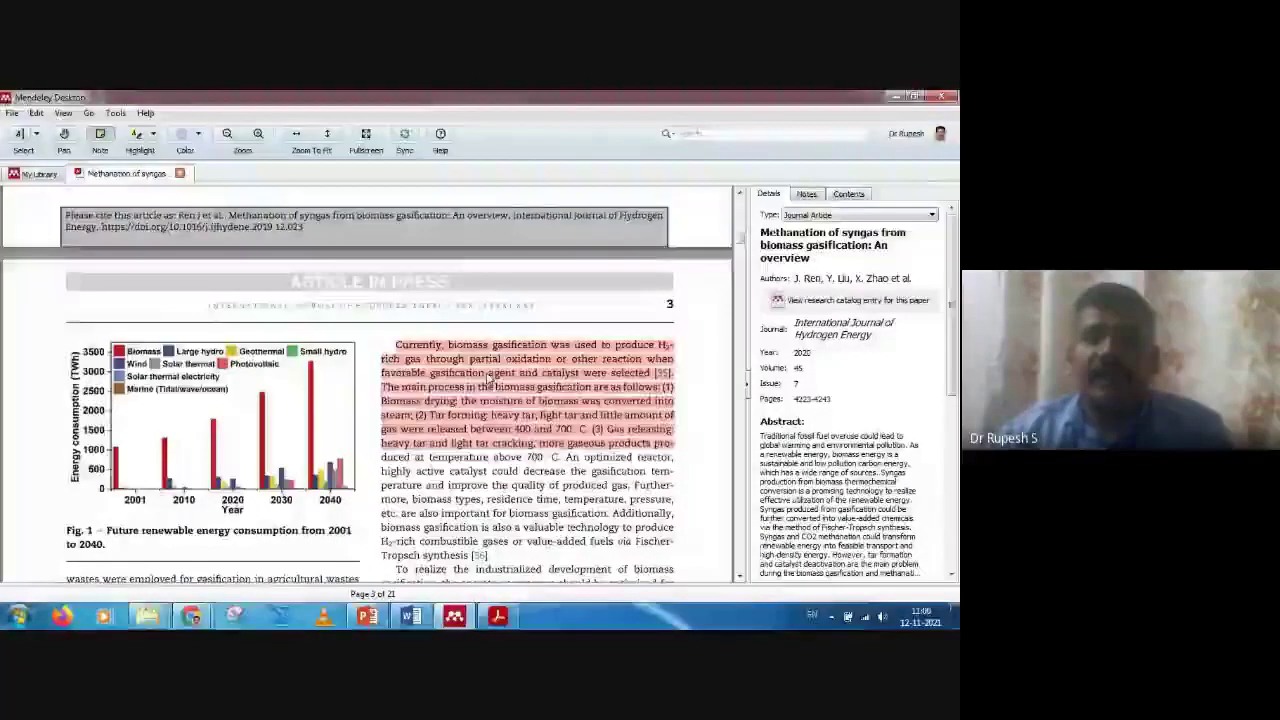
{"action": "left_click", "coordinate": [102, 136]}
{"action": "left_click", "coordinate": [557, 387]}
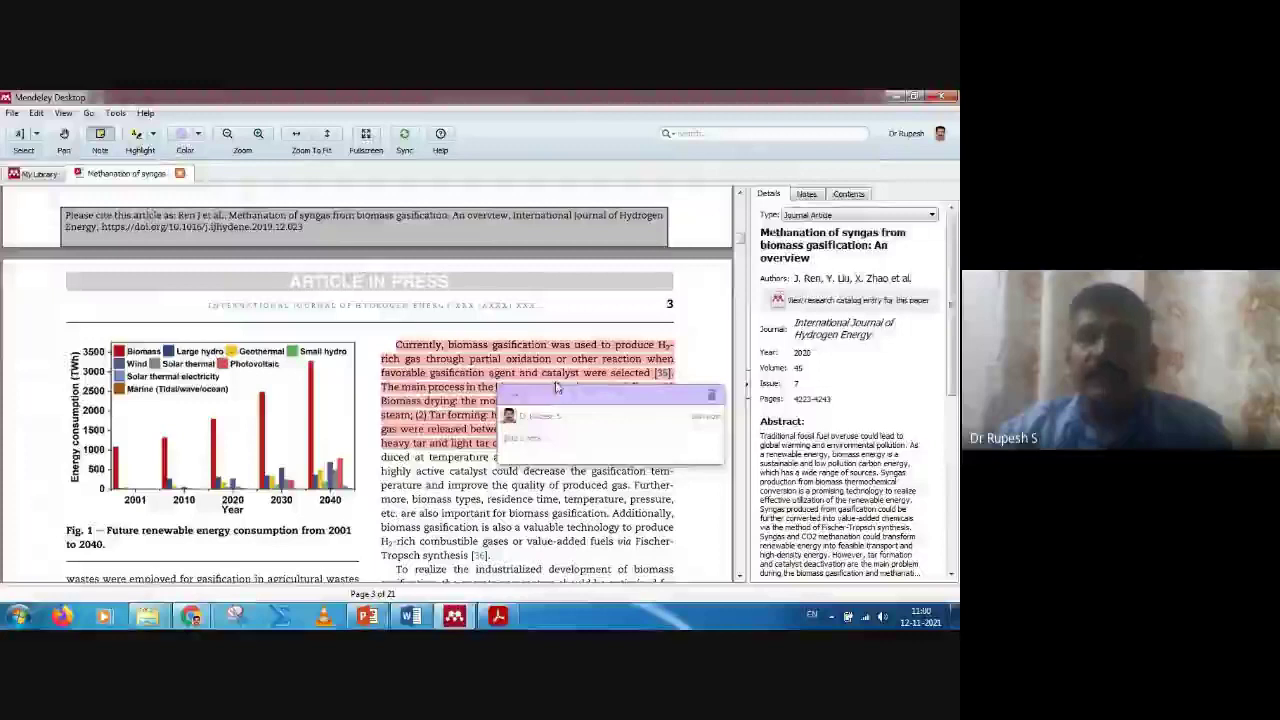
{"action": "left_click", "coordinate": [509, 397]}
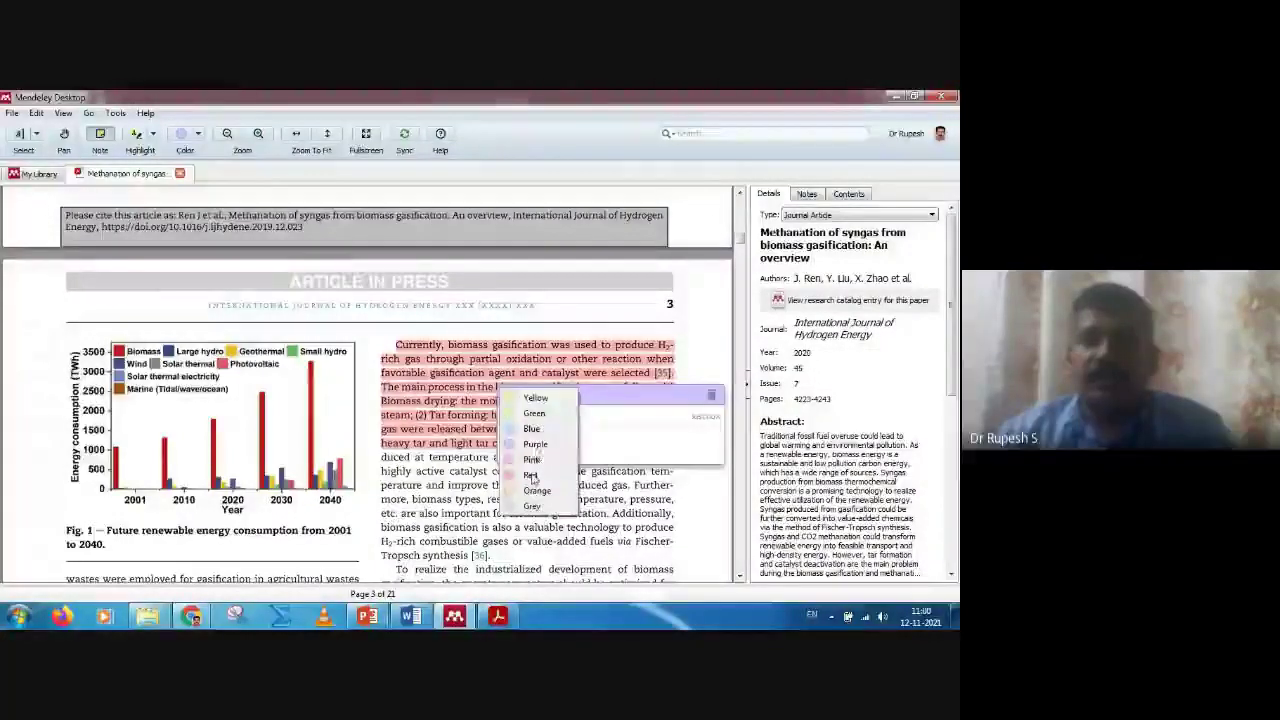
{"action": "left_click", "coordinate": [532, 459]}
{"action": "type", "text": "write"}
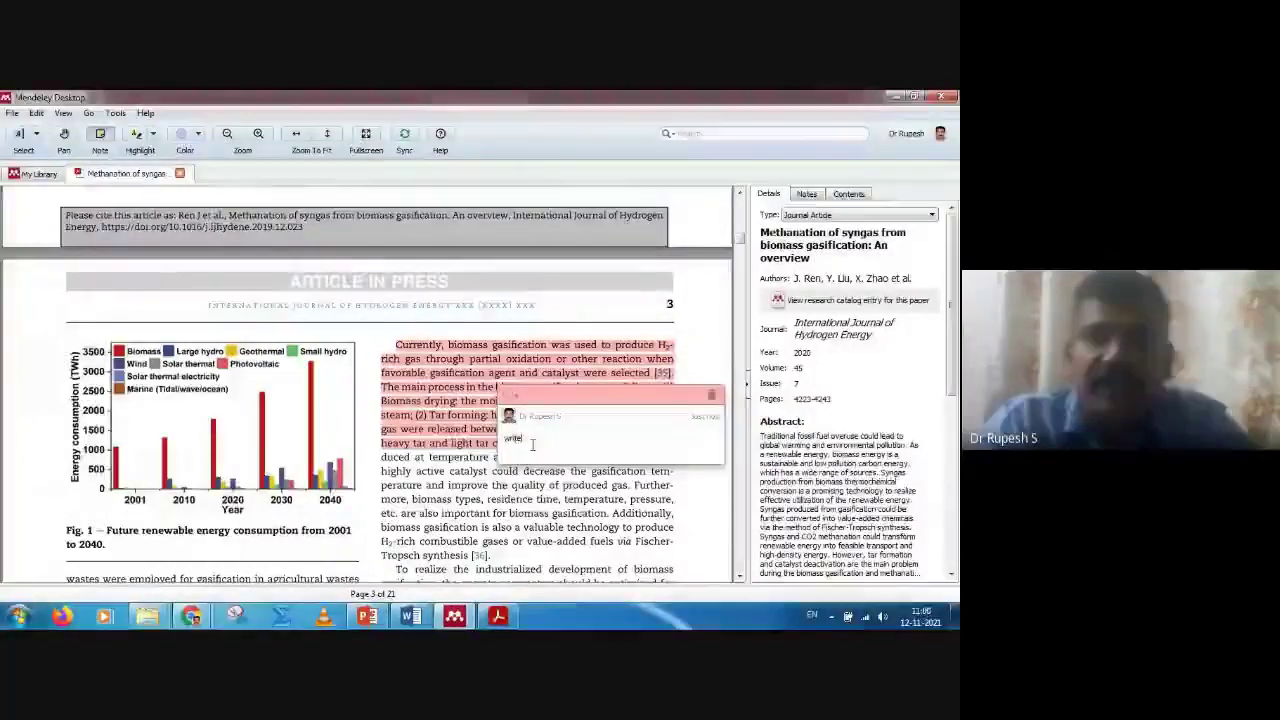
{"action": "left_click", "coordinate": [706, 488]}
Step: Add an orange note reading "students" to the orange-highlighted biomass pyrolysis passage on page 3
{"action": "scroll", "coordinate": [705, 487], "scroll_direction": "down", "scroll_amount": 5}
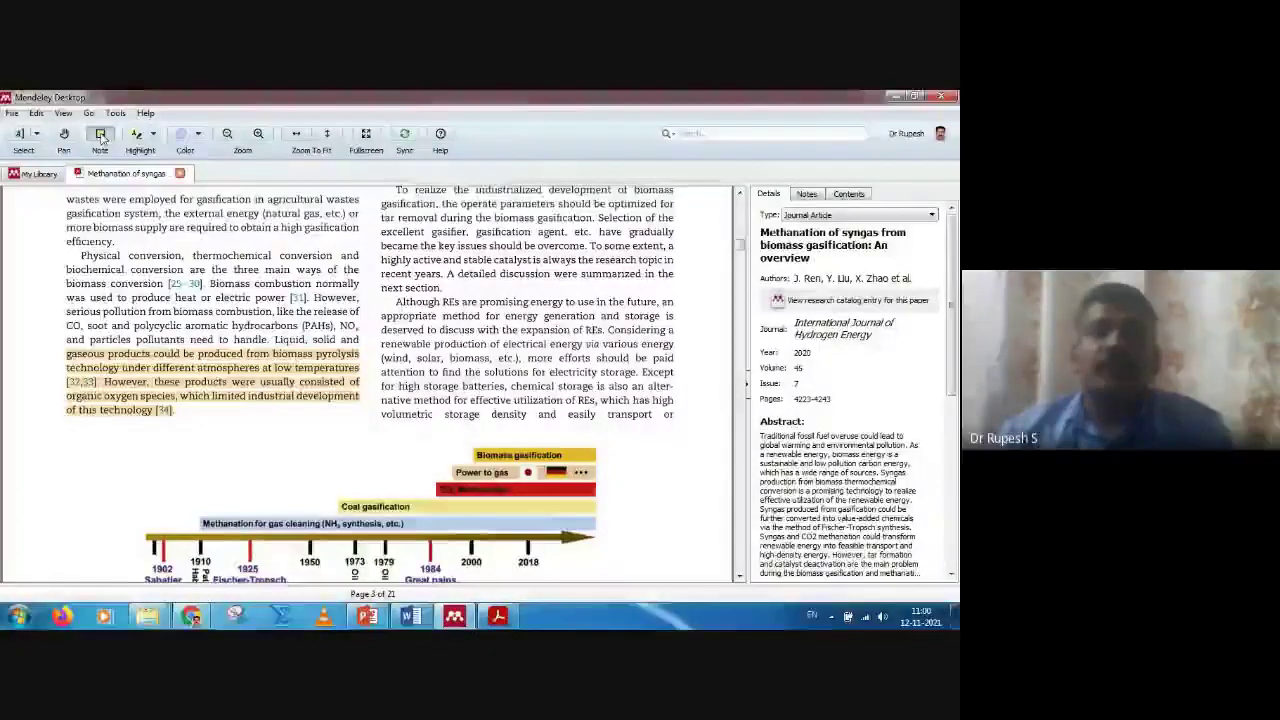
{"action": "left_click", "coordinate": [100, 135]}
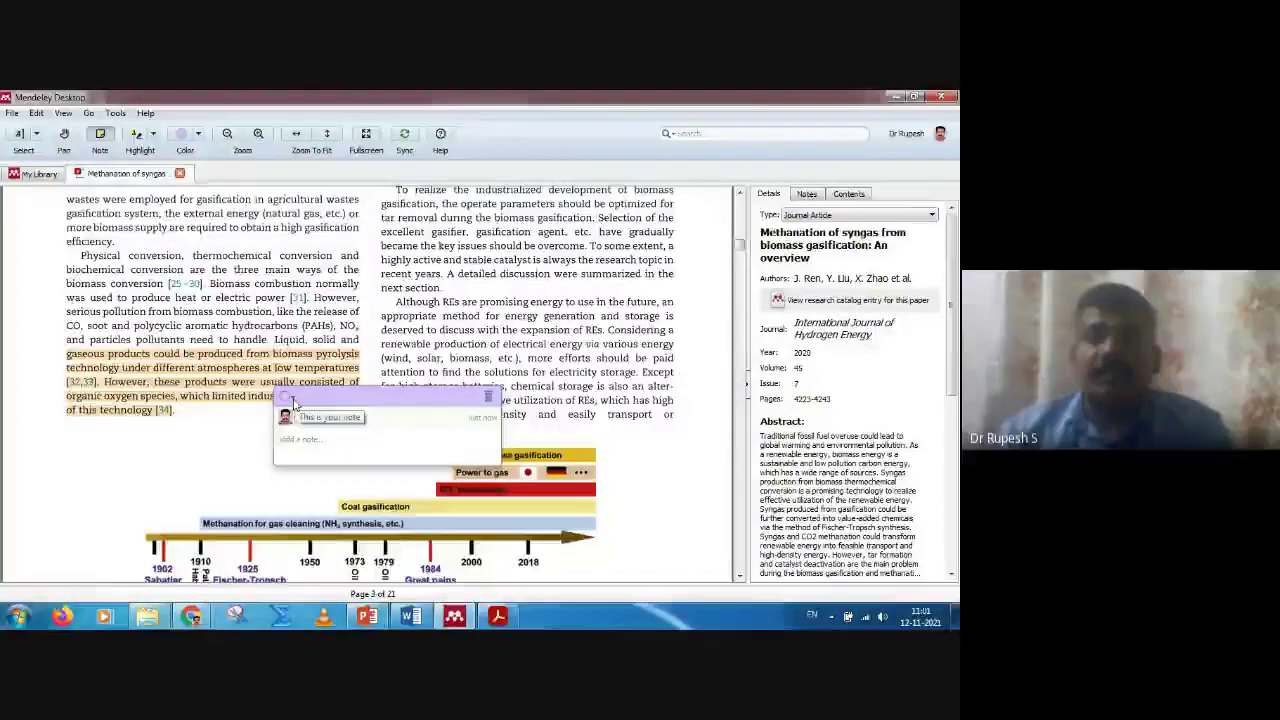
{"action": "left_click", "coordinate": [293, 403]}
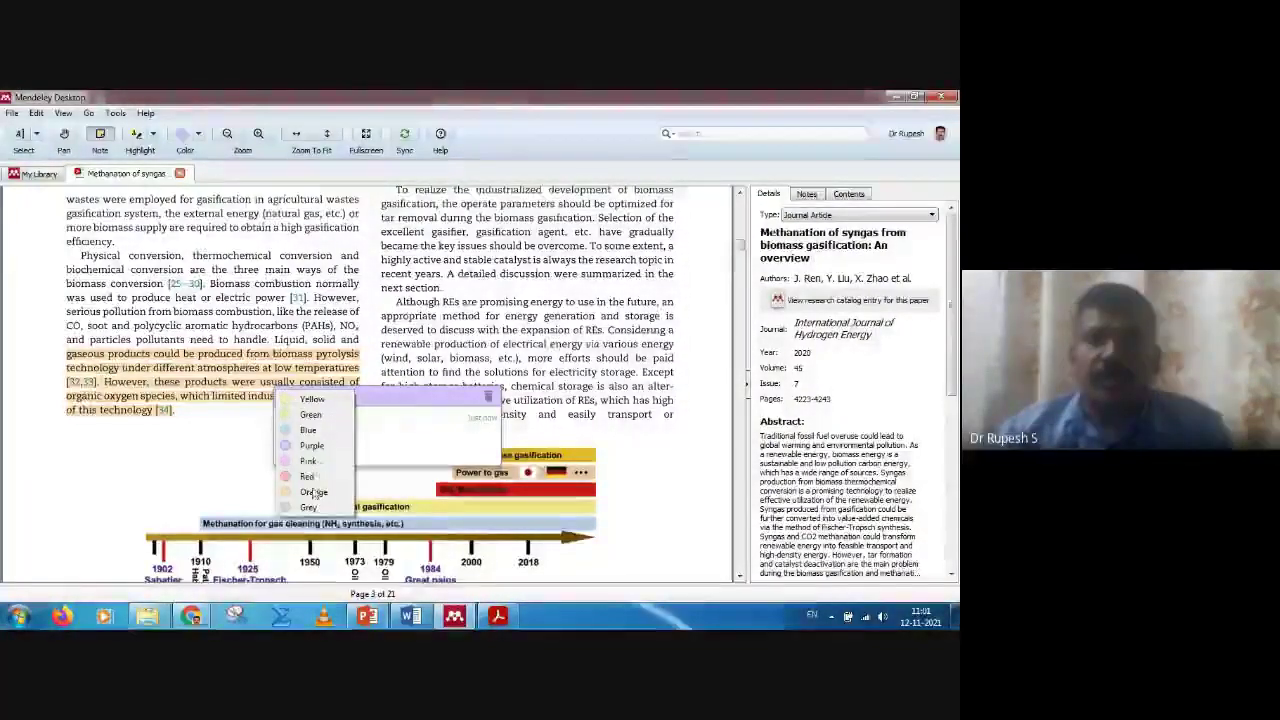
{"action": "left_click", "coordinate": [341, 425]}
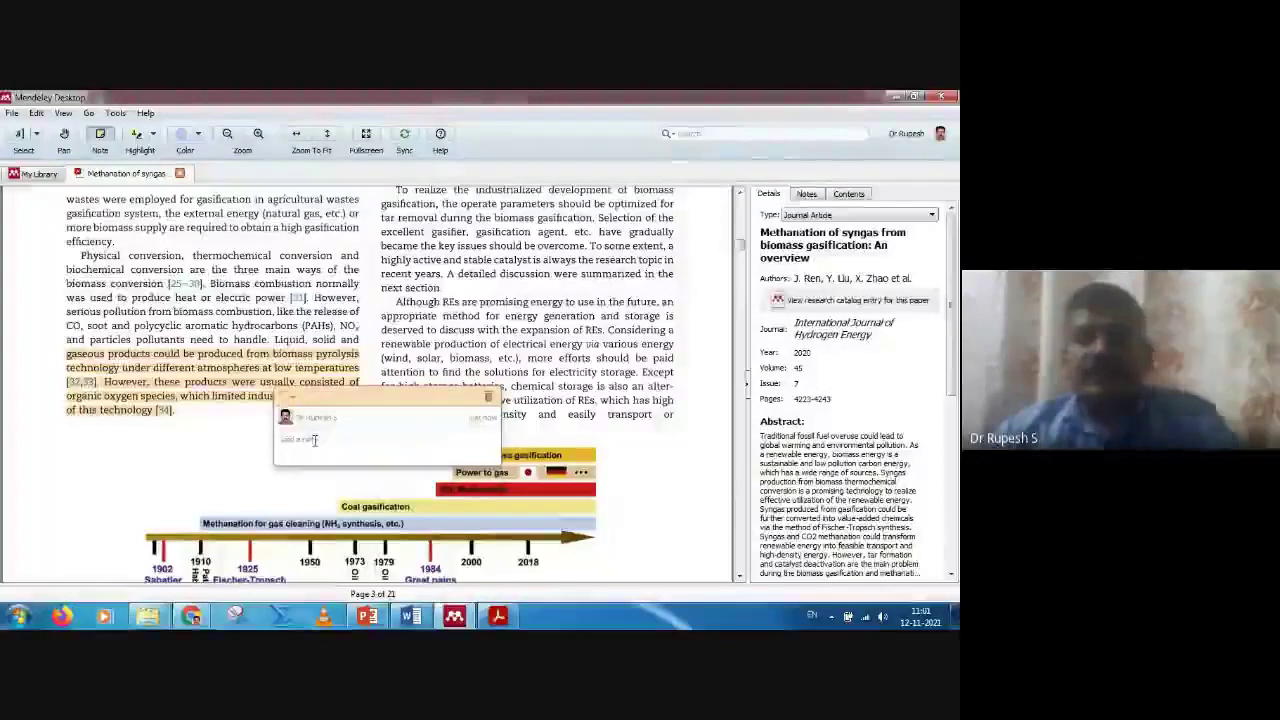
{"action": "left_click", "coordinate": [314, 440]}
{"action": "type", "text": "sharing"}
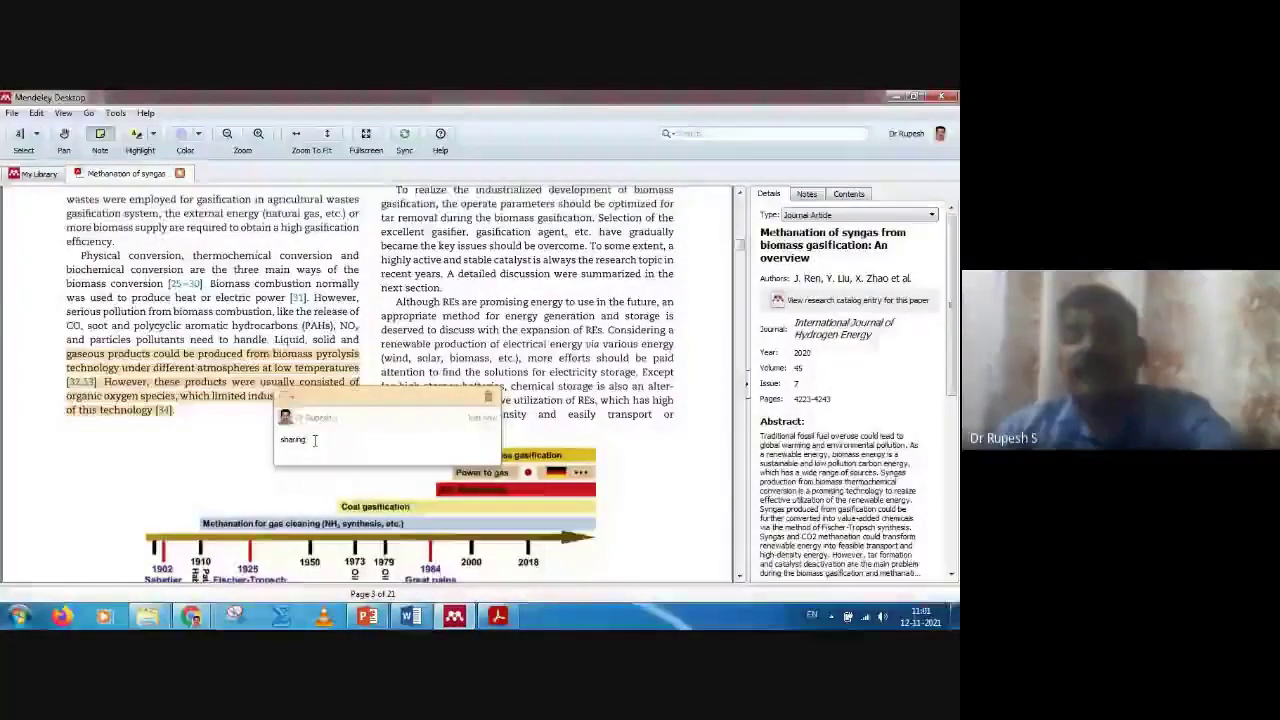
{"action": "key", "text": "BackSpace"}
{"action": "key", "text": "BackSpace"}
{"action": "key", "text": "BackSpace"}
{"action": "key", "text": "BackSpace"}
{"action": "key", "text": "BackSpace"}
{"action": "key", "text": "BackSpace"}
{"action": "type", "text": "tudents"}
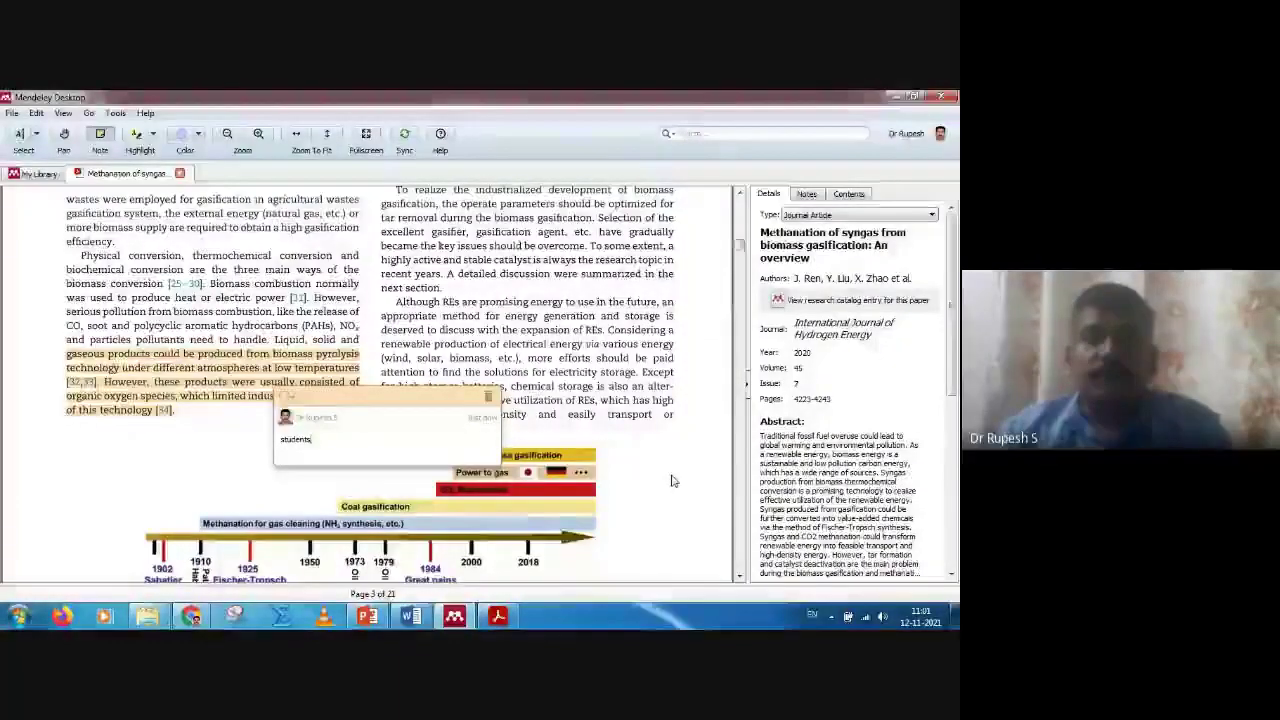
Step: Go back to the article's first page and close the article to return to the library
{"action": "scroll", "coordinate": [672, 481], "scroll_direction": "up", "scroll_amount": 10}
{"action": "scroll", "coordinate": [672, 481], "scroll_direction": "up", "scroll_amount": 10}
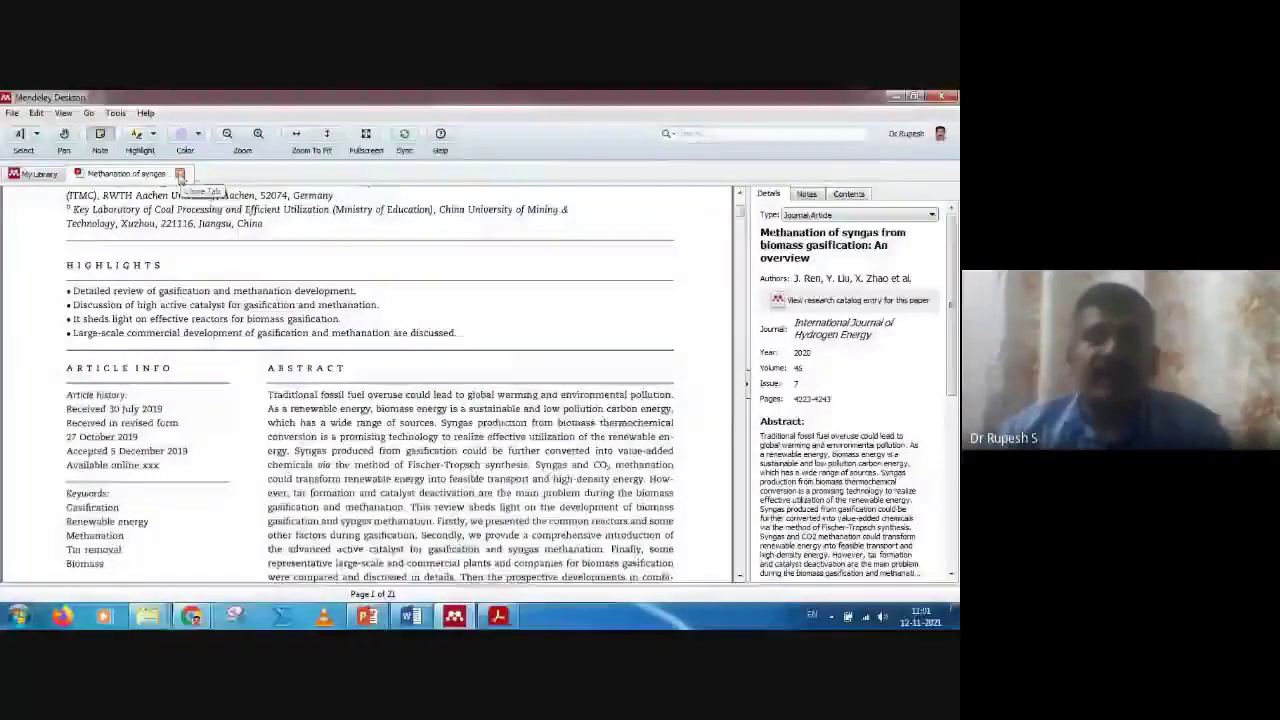
{"action": "scroll", "coordinate": [237, 329], "scroll_direction": "up", "scroll_amount": 3}
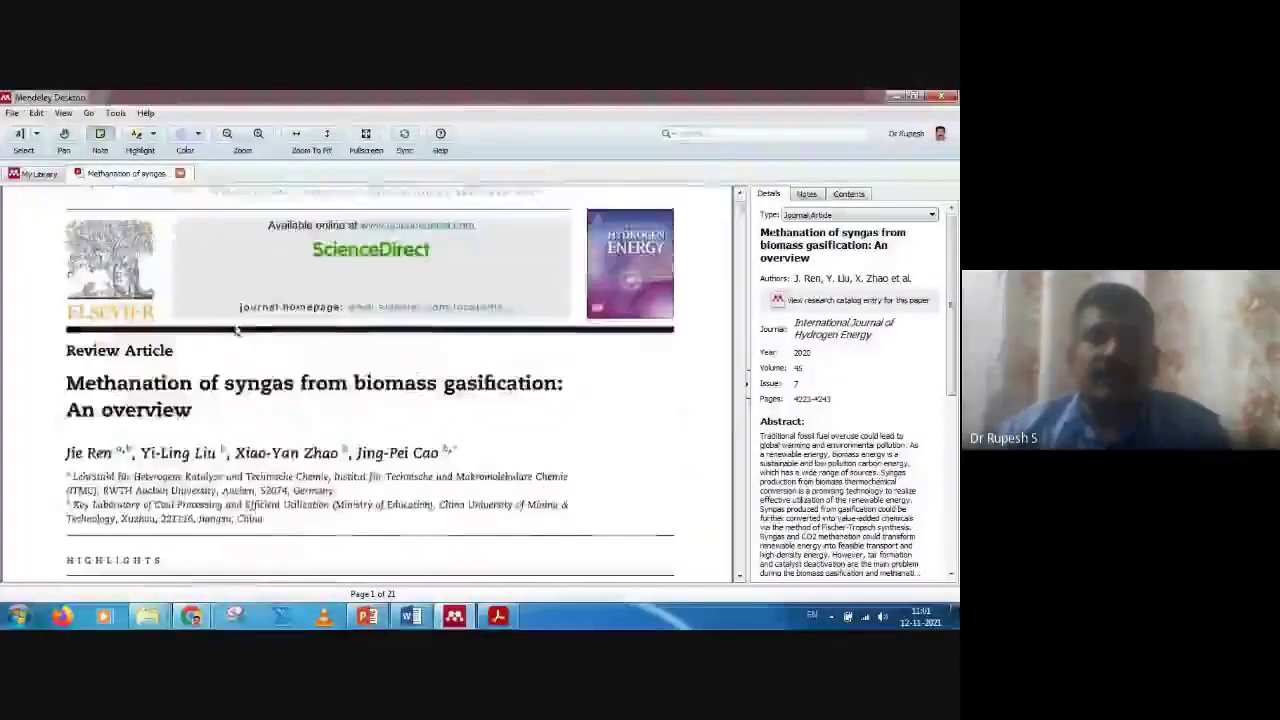
{"action": "left_click", "coordinate": [179, 173]}
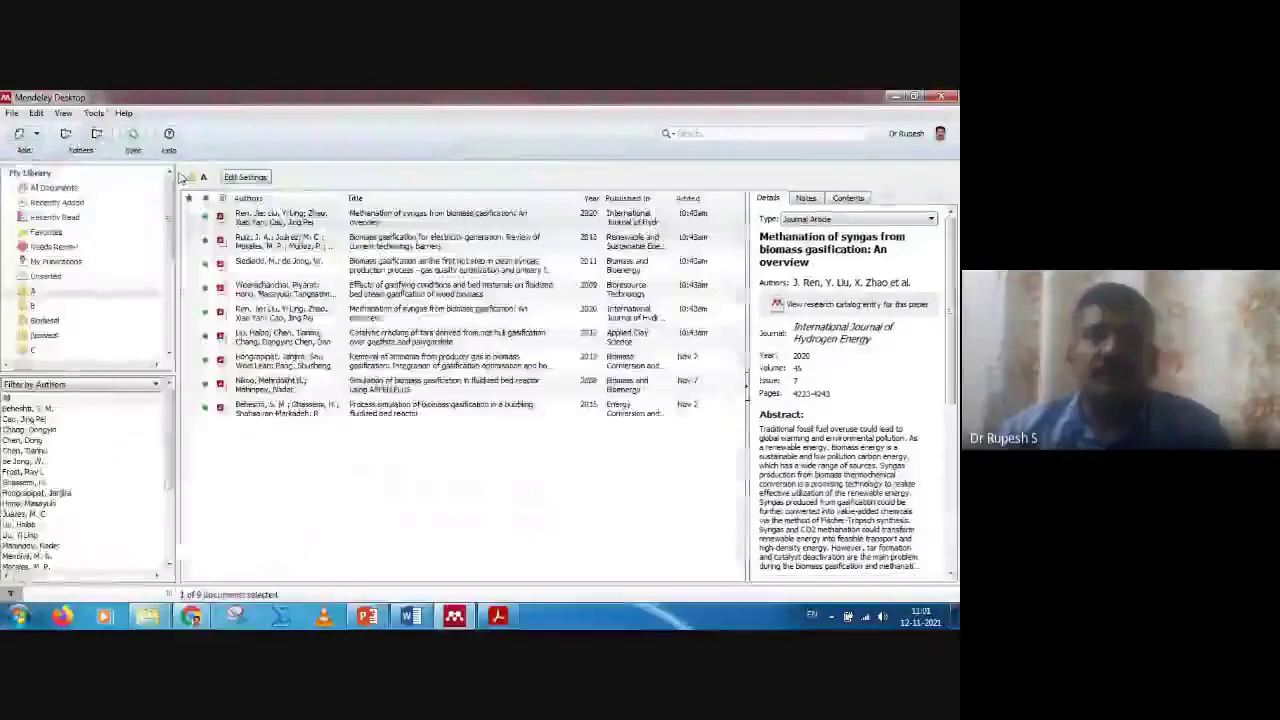
Step: Reopen the 2020 article "Methanation of syngas from biomass gasification: An overview", examine the annotated passage on page 2, and close it
{"action": "double_click", "coordinate": [418, 224]}
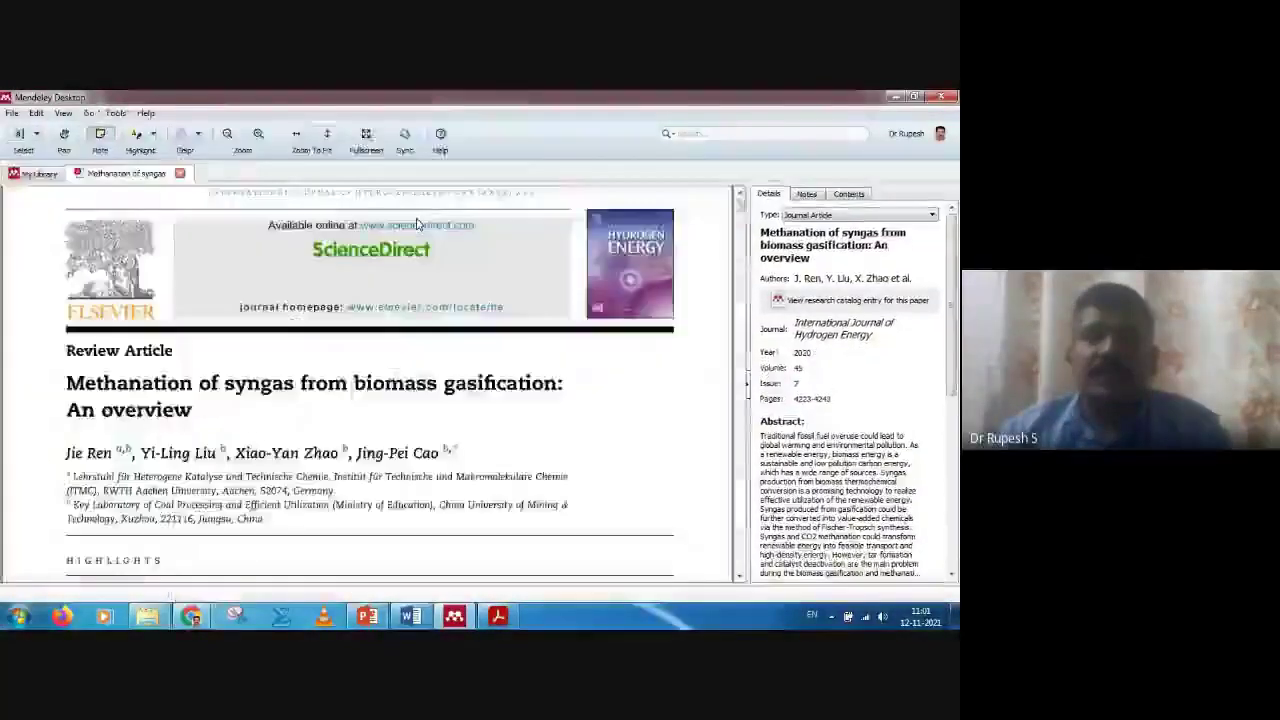
{"action": "scroll", "coordinate": [453, 410], "scroll_direction": "down", "scroll_amount": 3}
{"action": "scroll", "coordinate": [456, 410], "scroll_direction": "down", "scroll_amount": 10}
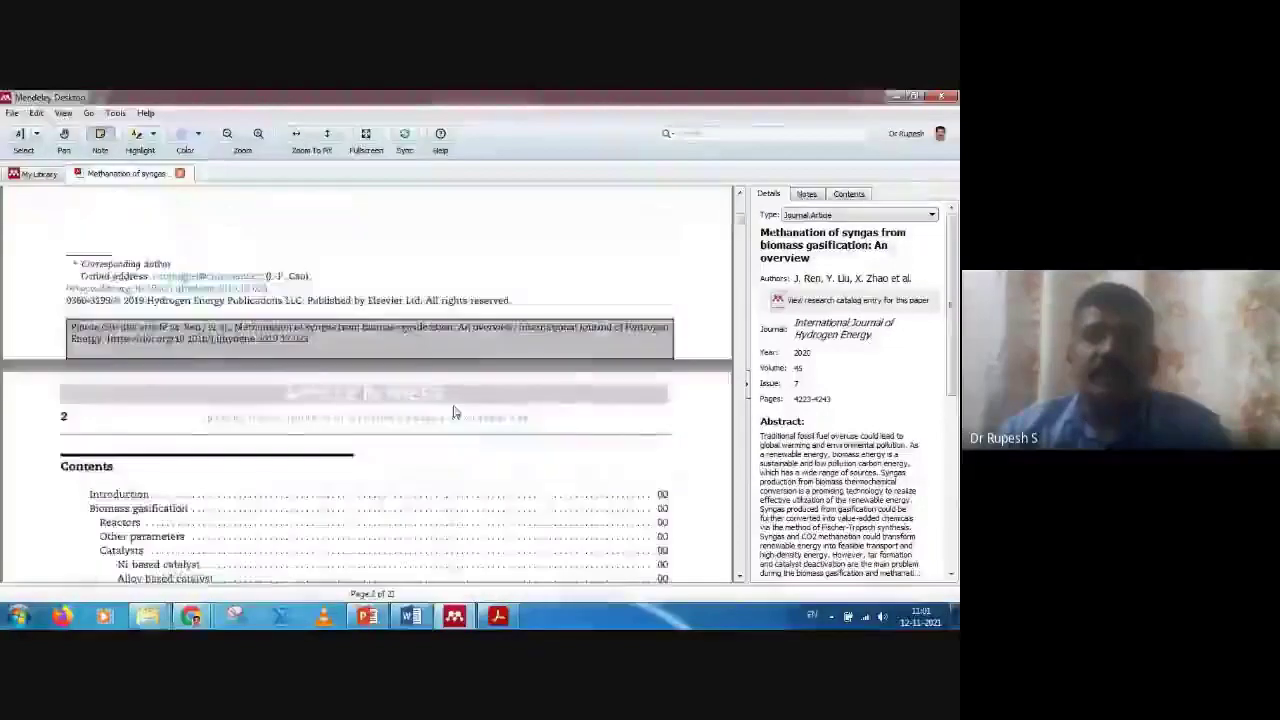
{"action": "scroll", "coordinate": [528, 372], "scroll_direction": "up", "scroll_amount": 3}
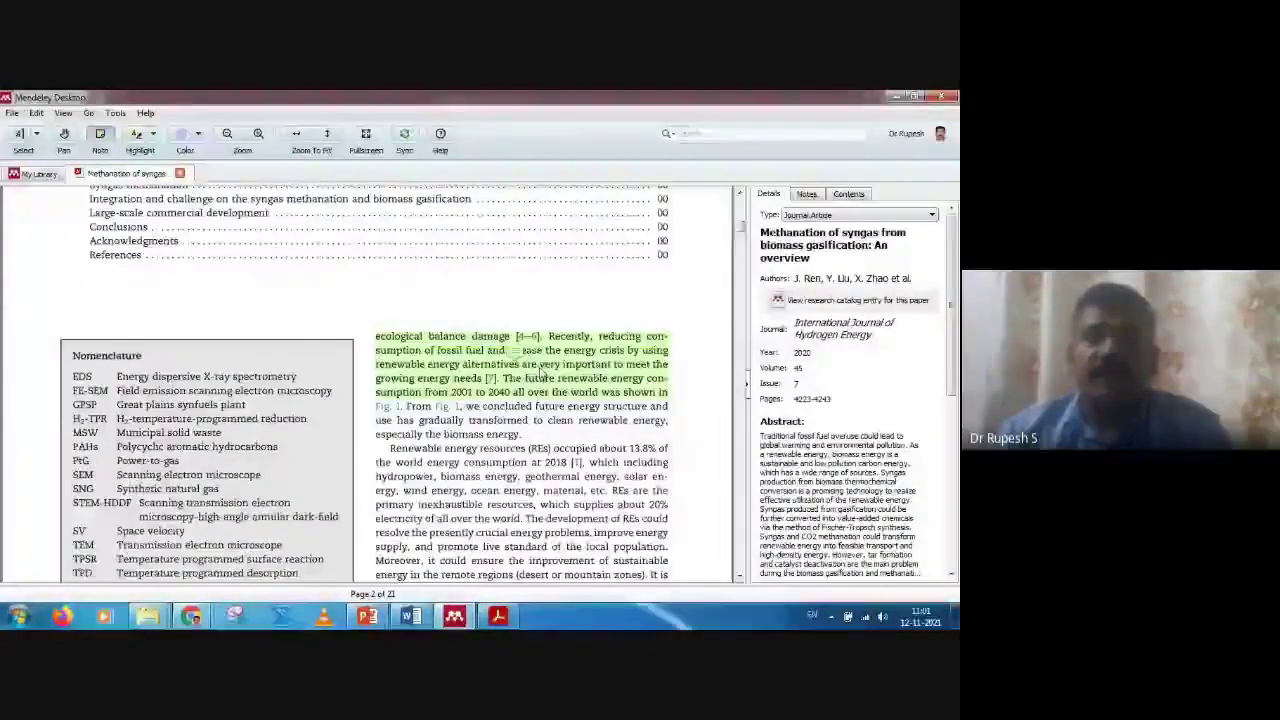
{"action": "left_click", "coordinate": [180, 174]}
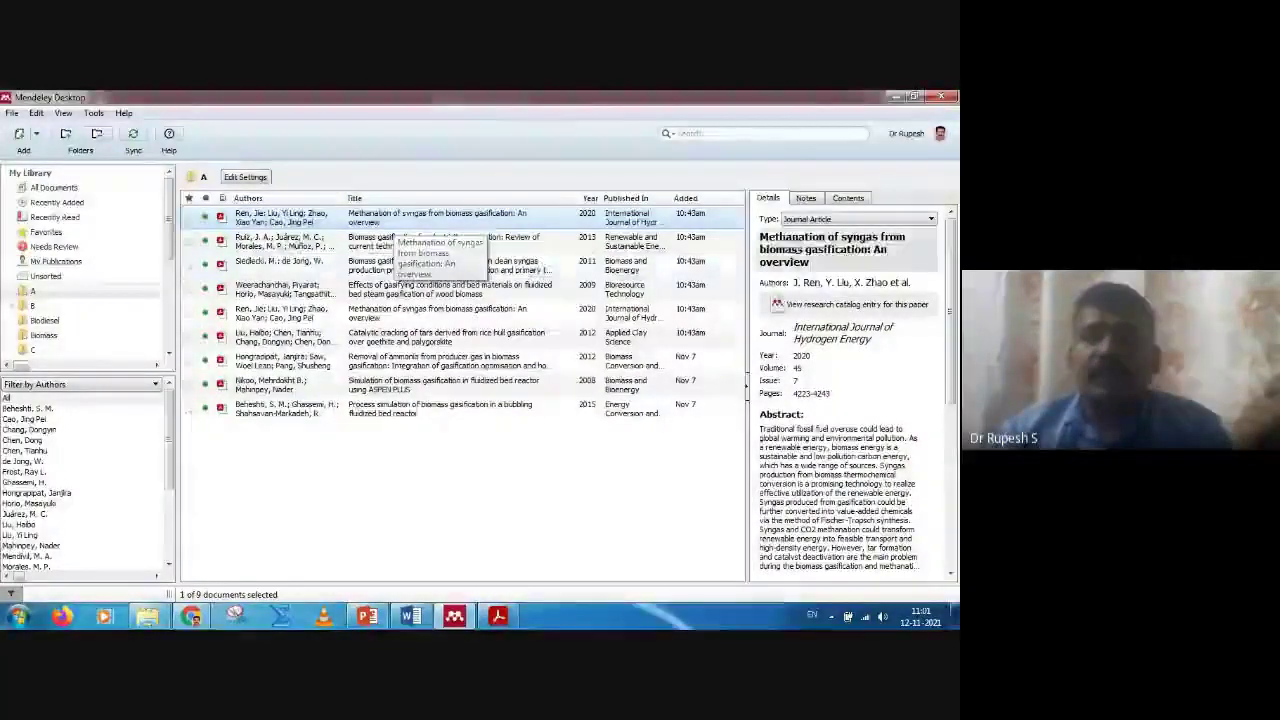
Step: Show the selected article's notes in the library and review all its private annotations
{"action": "left_click", "coordinate": [807, 199]}
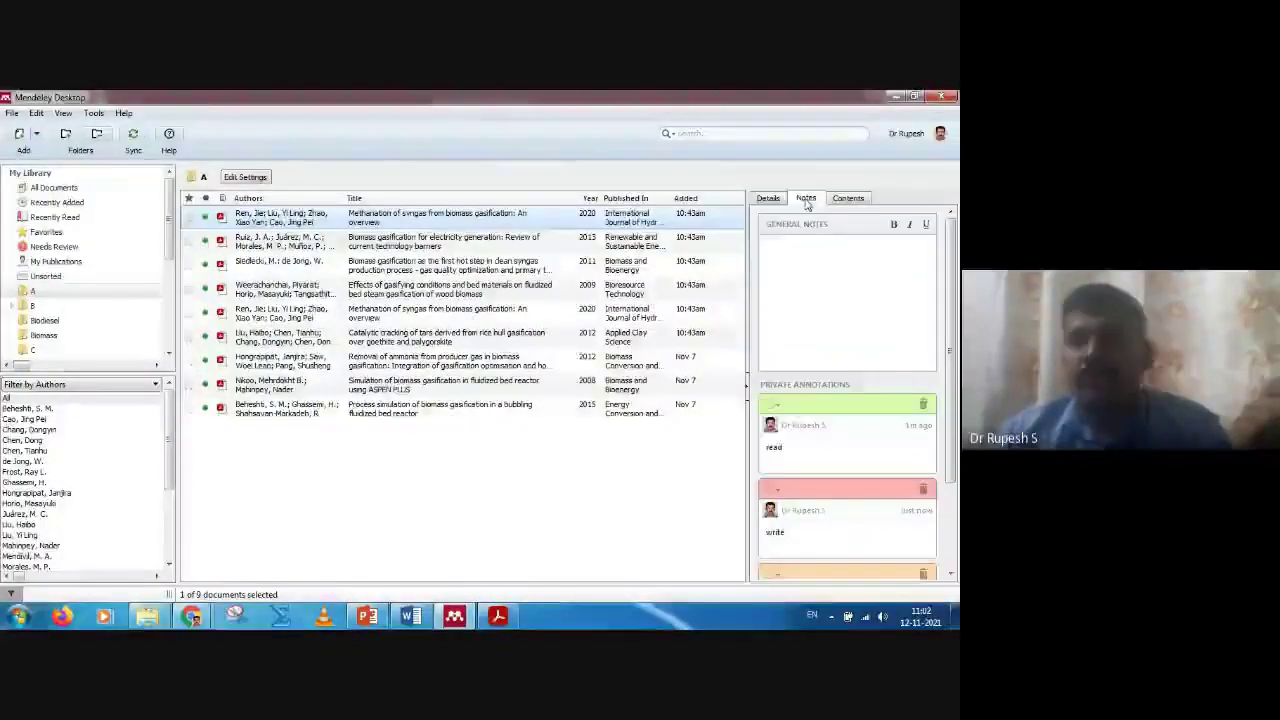
{"action": "scroll", "coordinate": [860, 420], "scroll_direction": "down", "scroll_amount": 1}
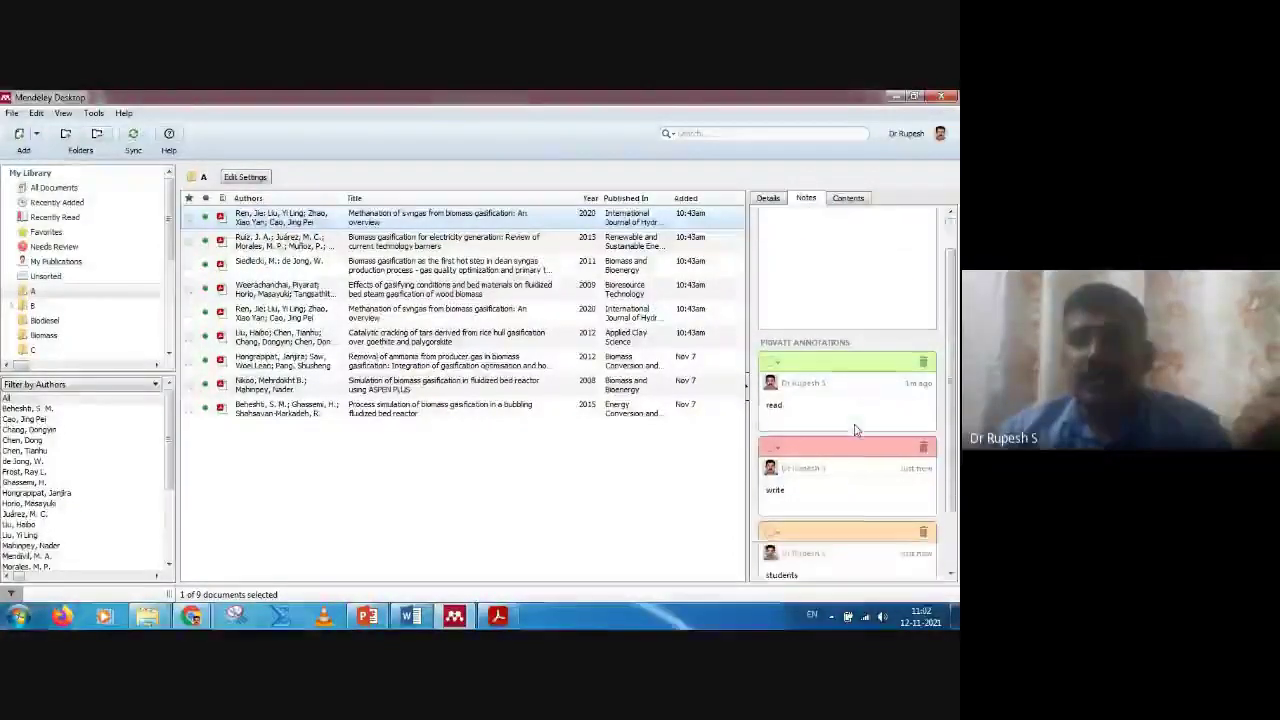
{"action": "scroll", "coordinate": [846, 480], "scroll_direction": "down", "scroll_amount": 1}
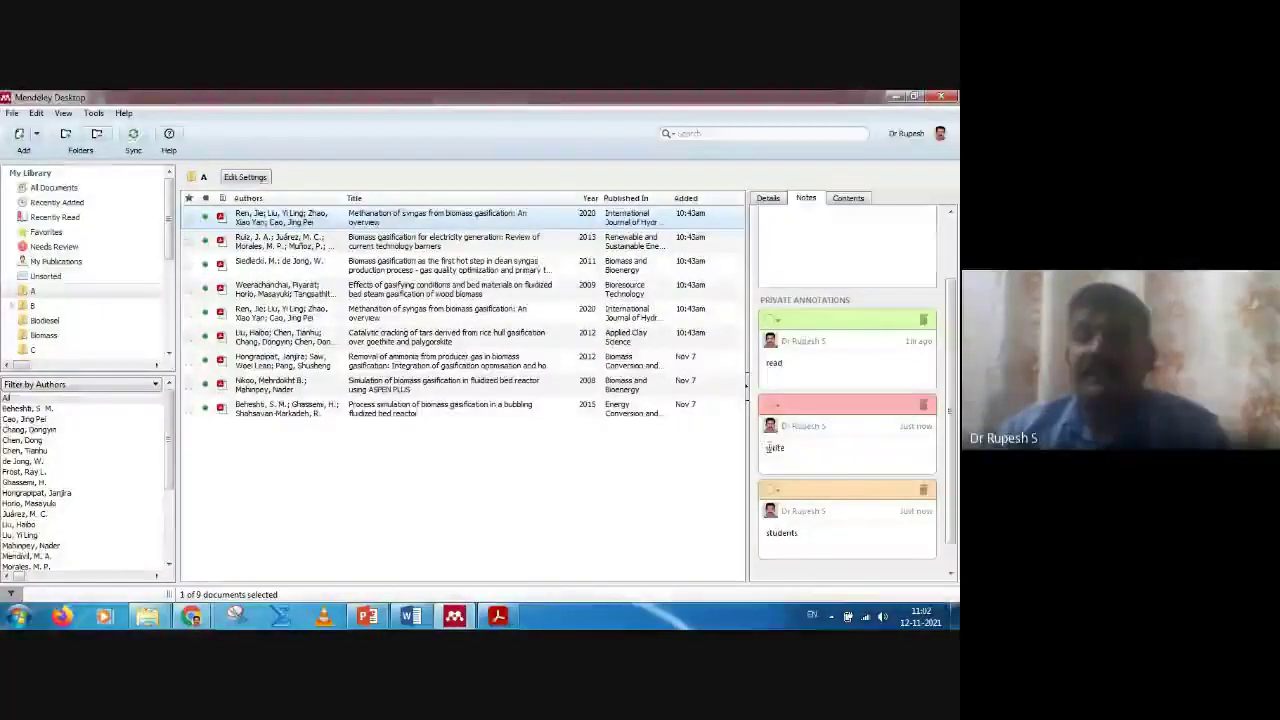
Step: Jump from the listed annotations to the "read" and "students" notes in the article, and return to the library
{"action": "double_click", "coordinate": [818, 408]}
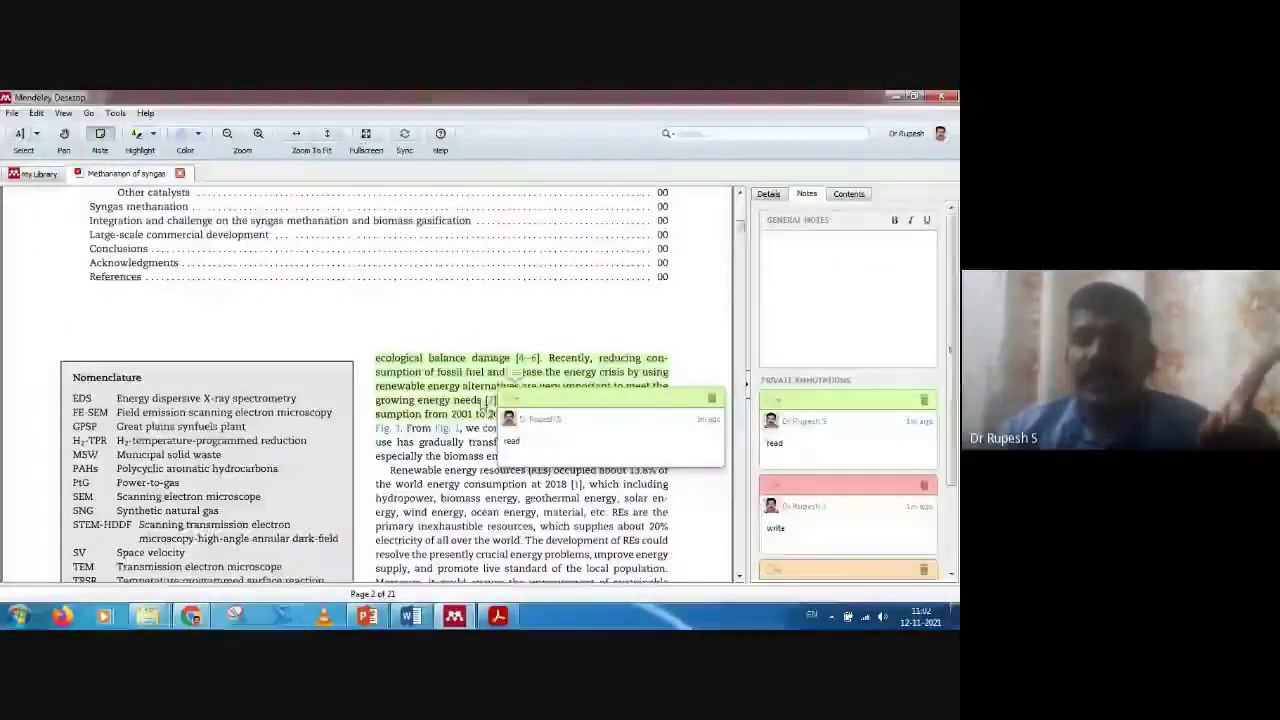
{"action": "scroll", "coordinate": [482, 405], "scroll_direction": "down", "scroll_amount": 5}
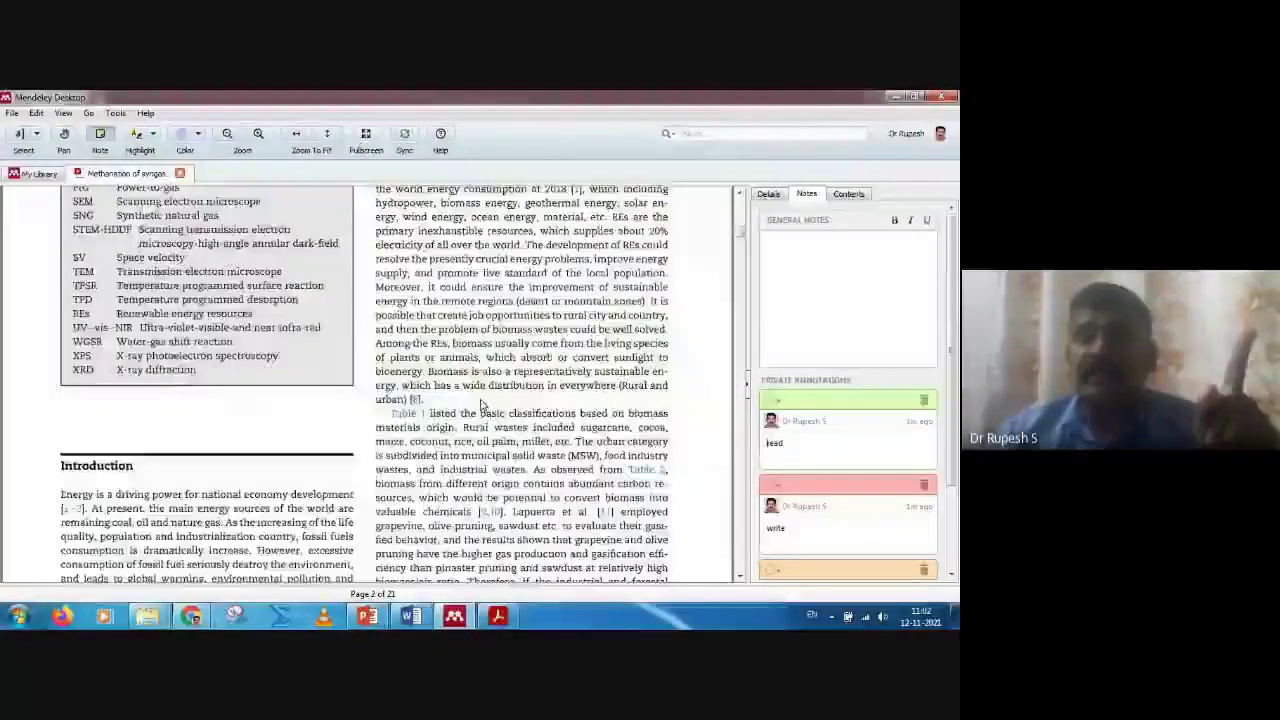
{"action": "left_click", "coordinate": [857, 402]}
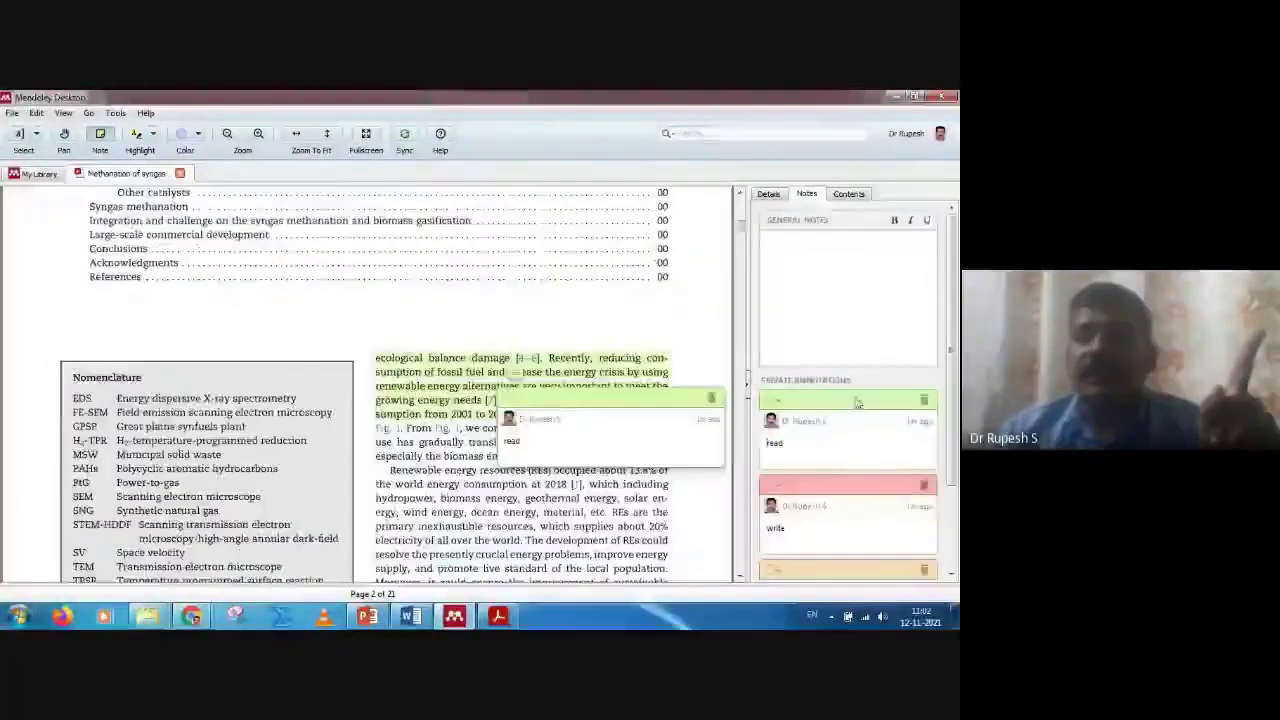
{"action": "left_click", "coordinate": [828, 572]}
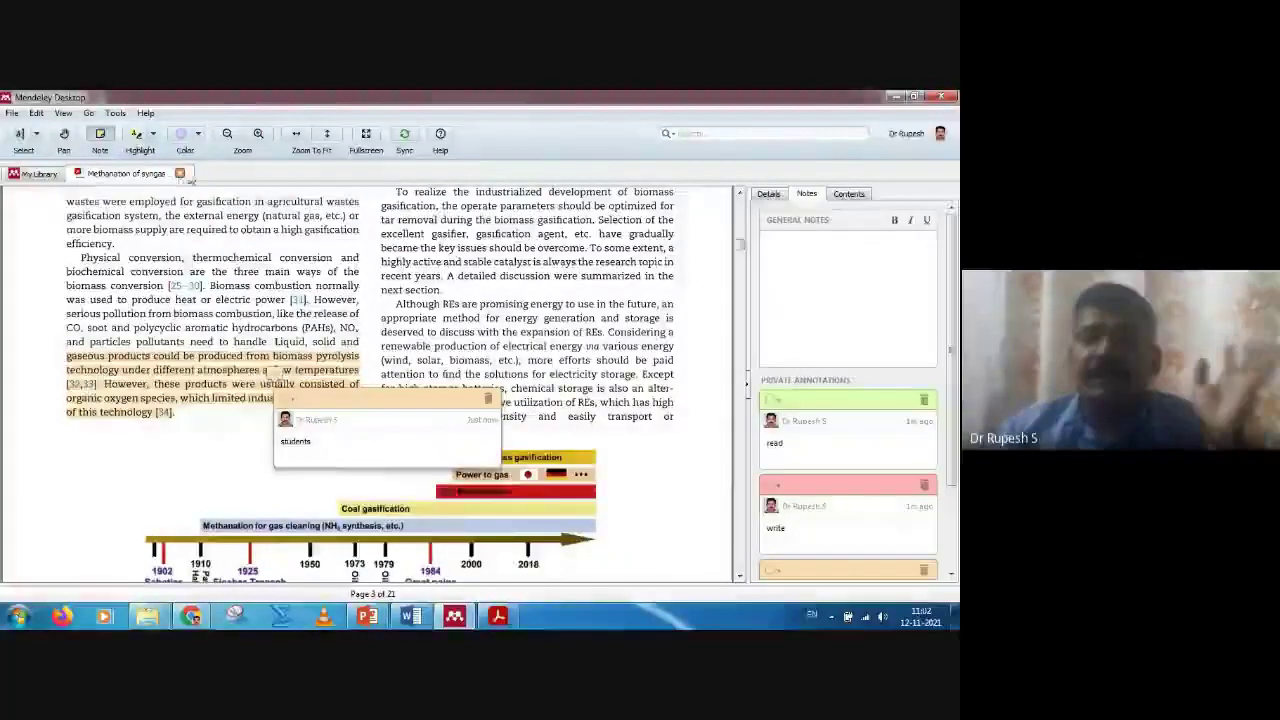
{"action": "left_click", "coordinate": [180, 174]}
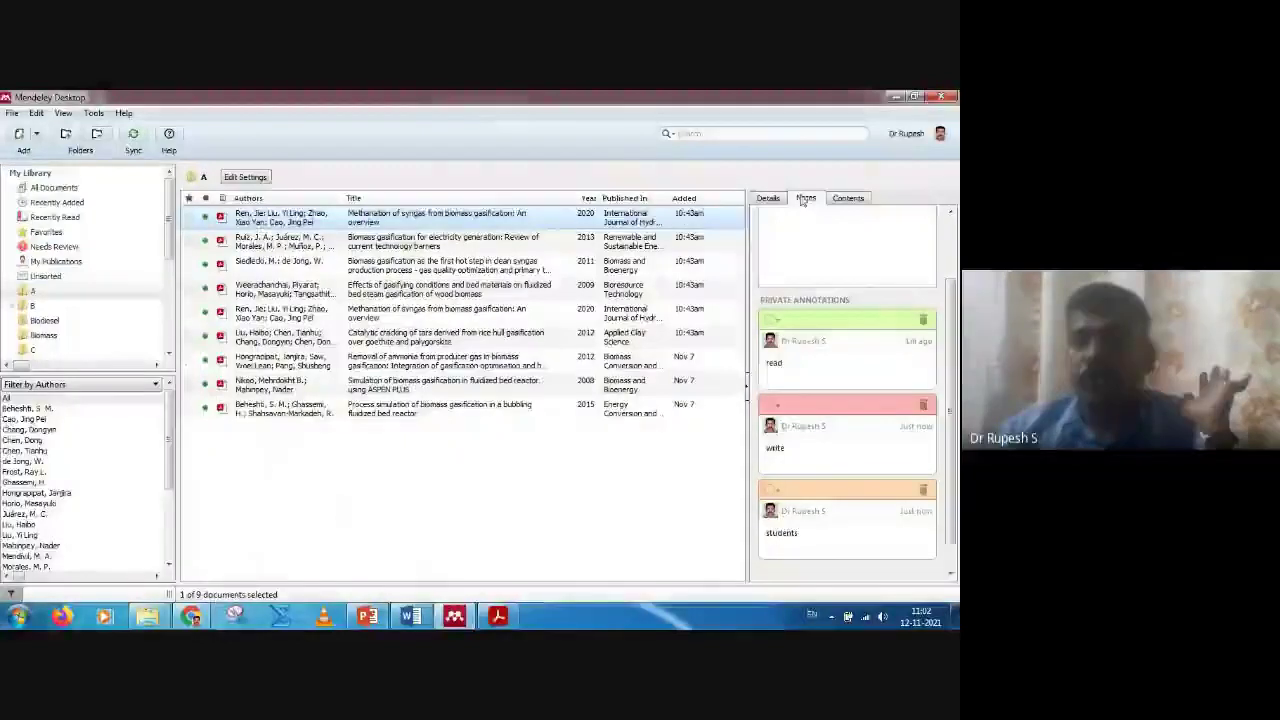
{"action": "left_click", "coordinate": [849, 491]}
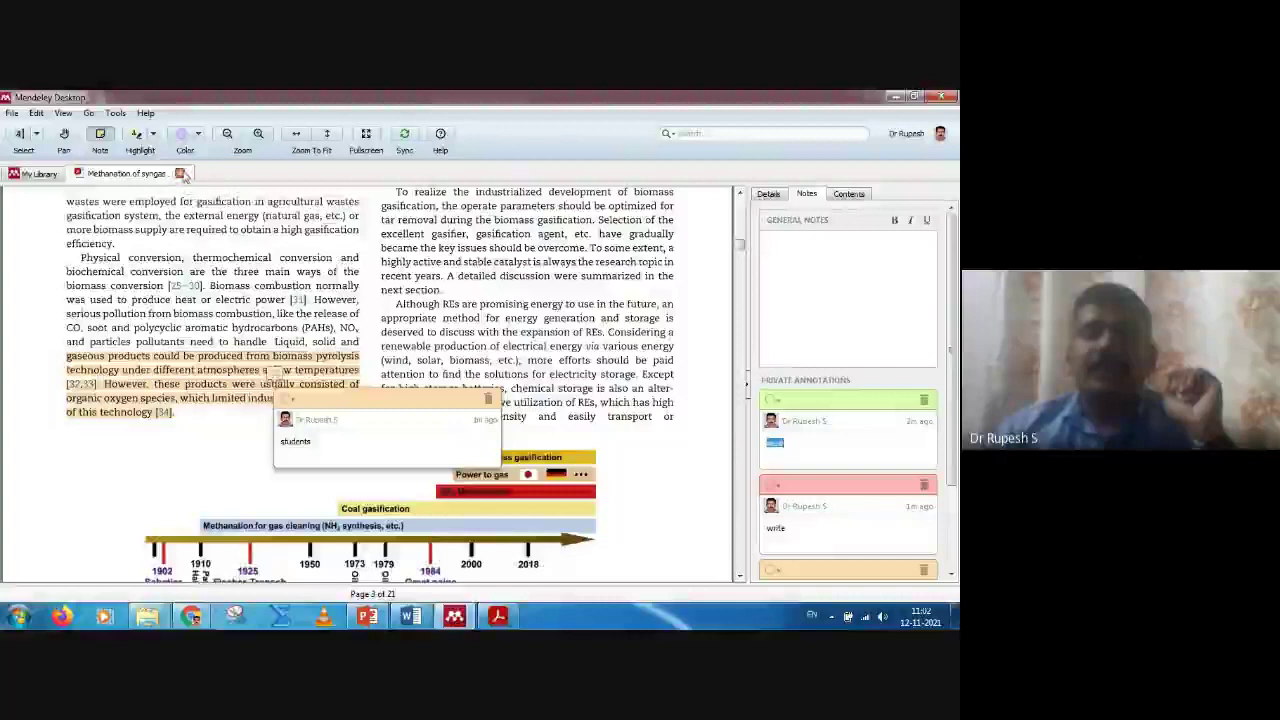
{"action": "left_click", "coordinate": [182, 174]}
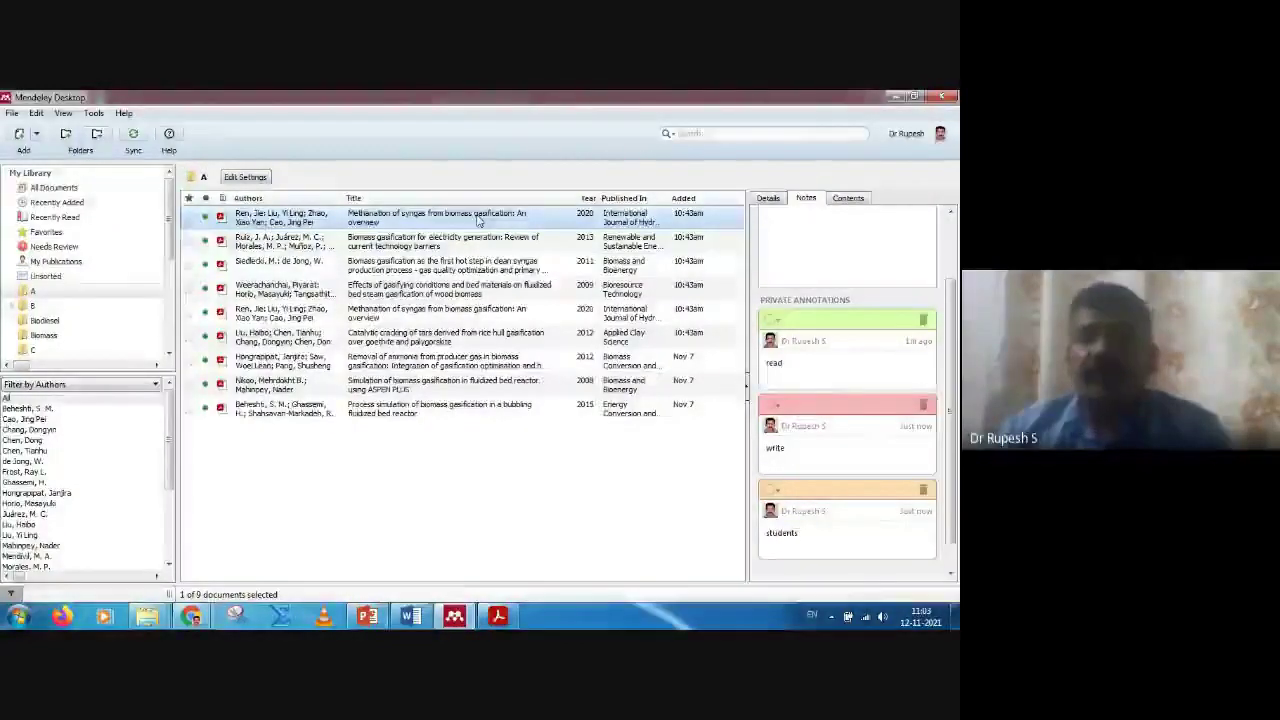
Step: Export the methanation of syngas article as a PDF with its notes and highlights to the Desktop folder "FDP ref"
{"action": "right_click", "coordinate": [478, 220]}
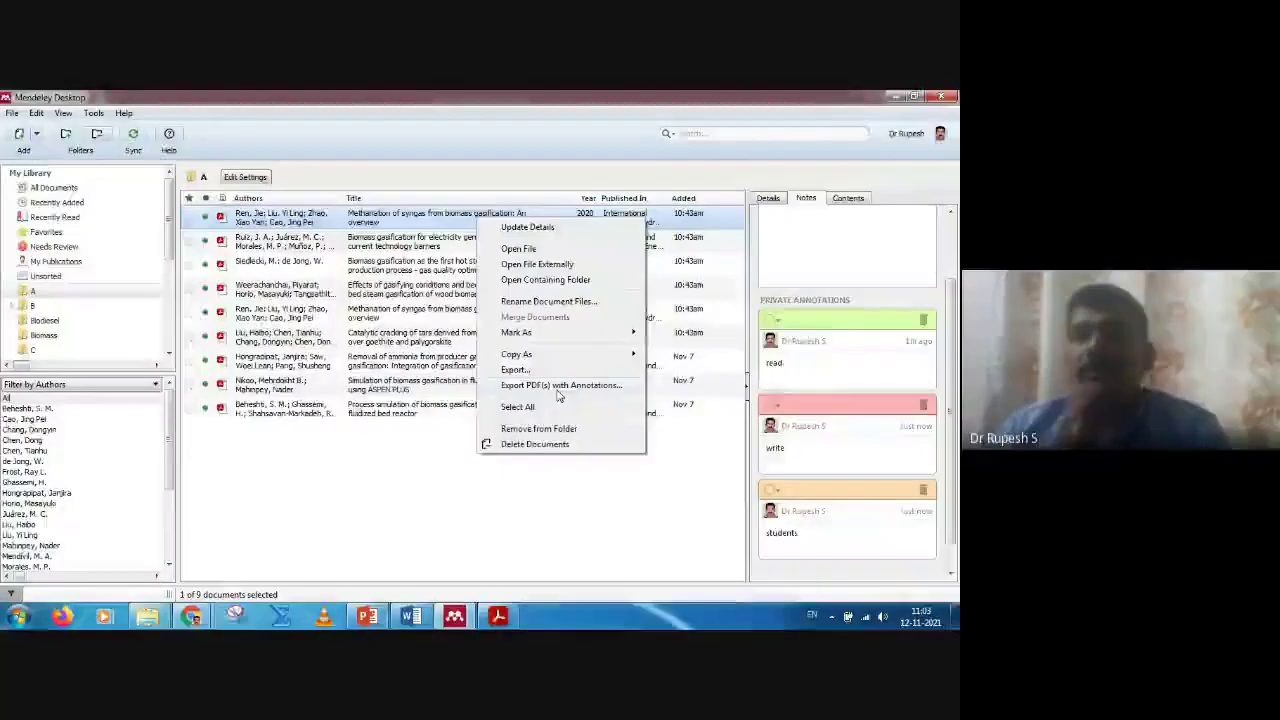
{"action": "left_click", "coordinate": [557, 390]}
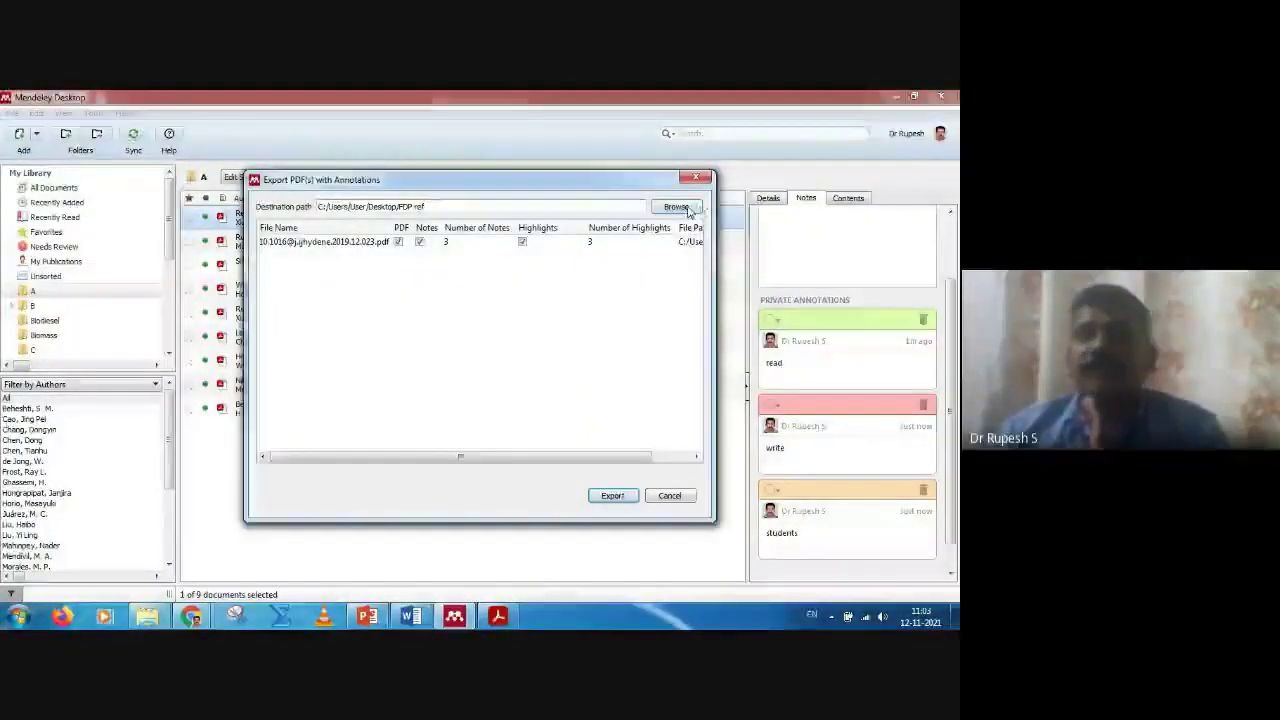
{"action": "left_click", "coordinate": [617, 497]}
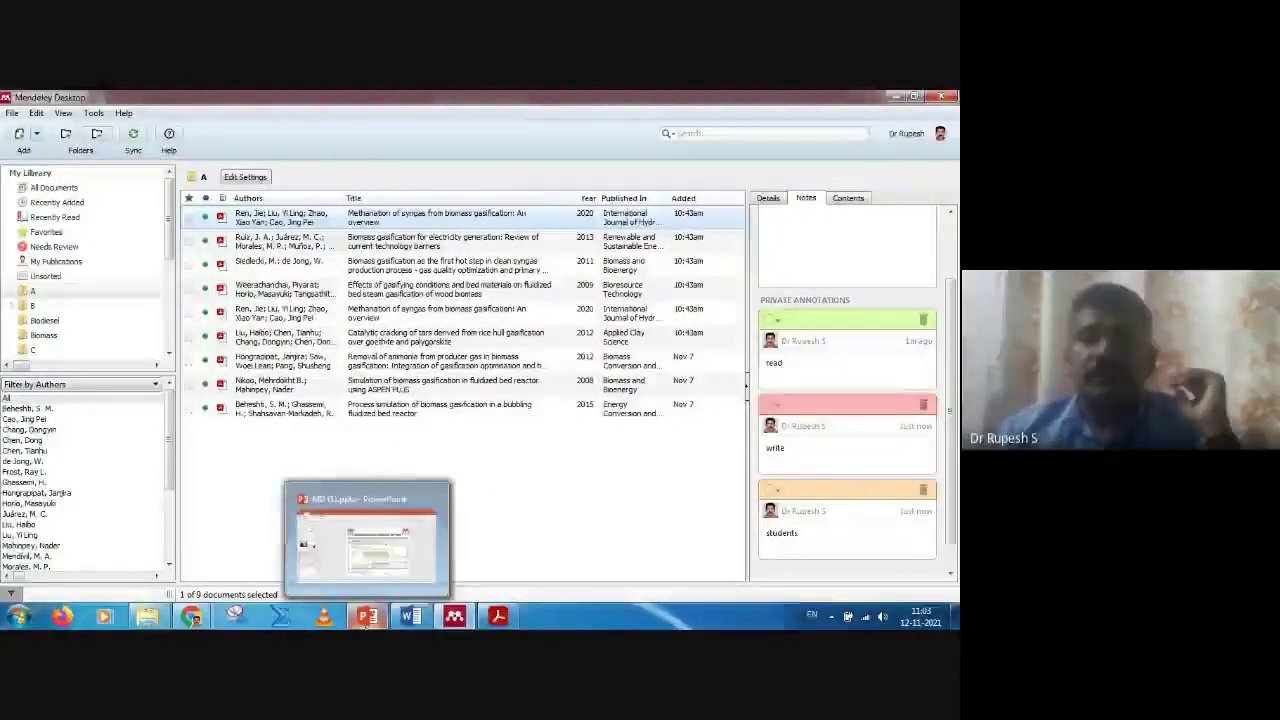
Step: Switch to the PowerPoint presentation and view the "Annotation and Highlight Options" slide
{"action": "left_click", "coordinate": [367, 616]}
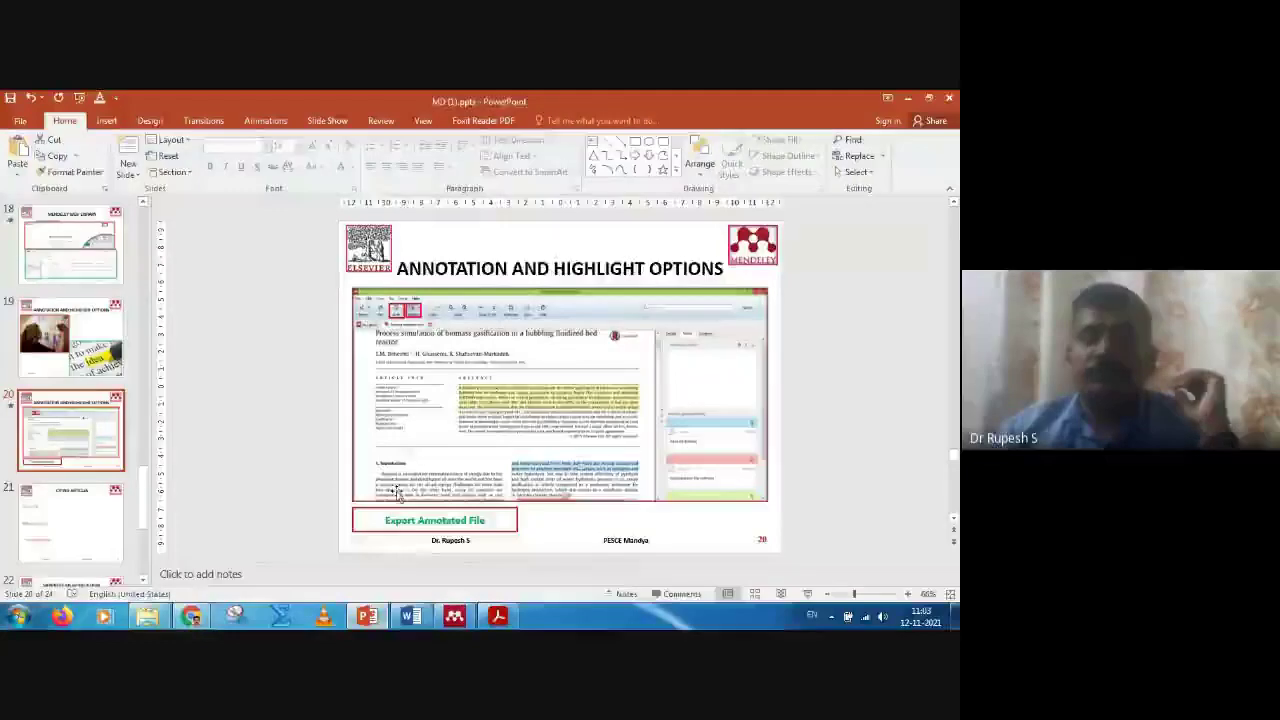
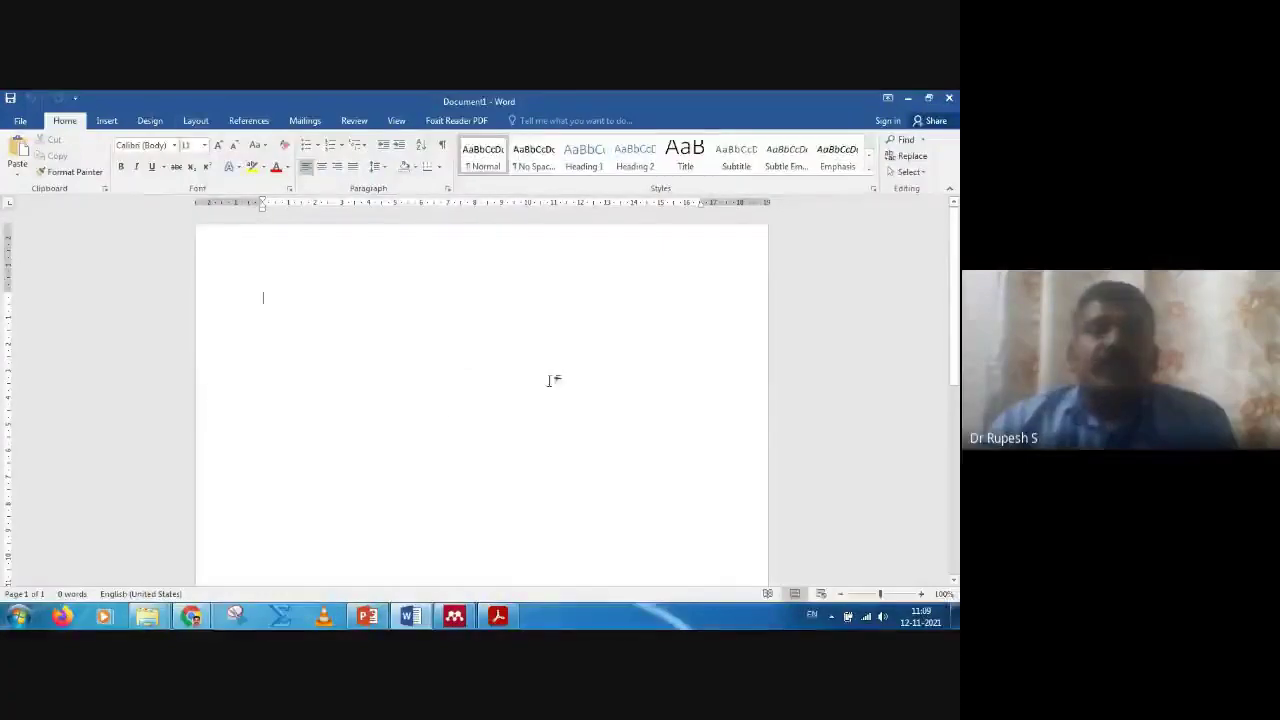
Step: Enter the sample text "Sdasdhkasdkasasdlks" in the blank Word document with the referencing tools shown
{"action": "left_click", "coordinate": [249, 121]}
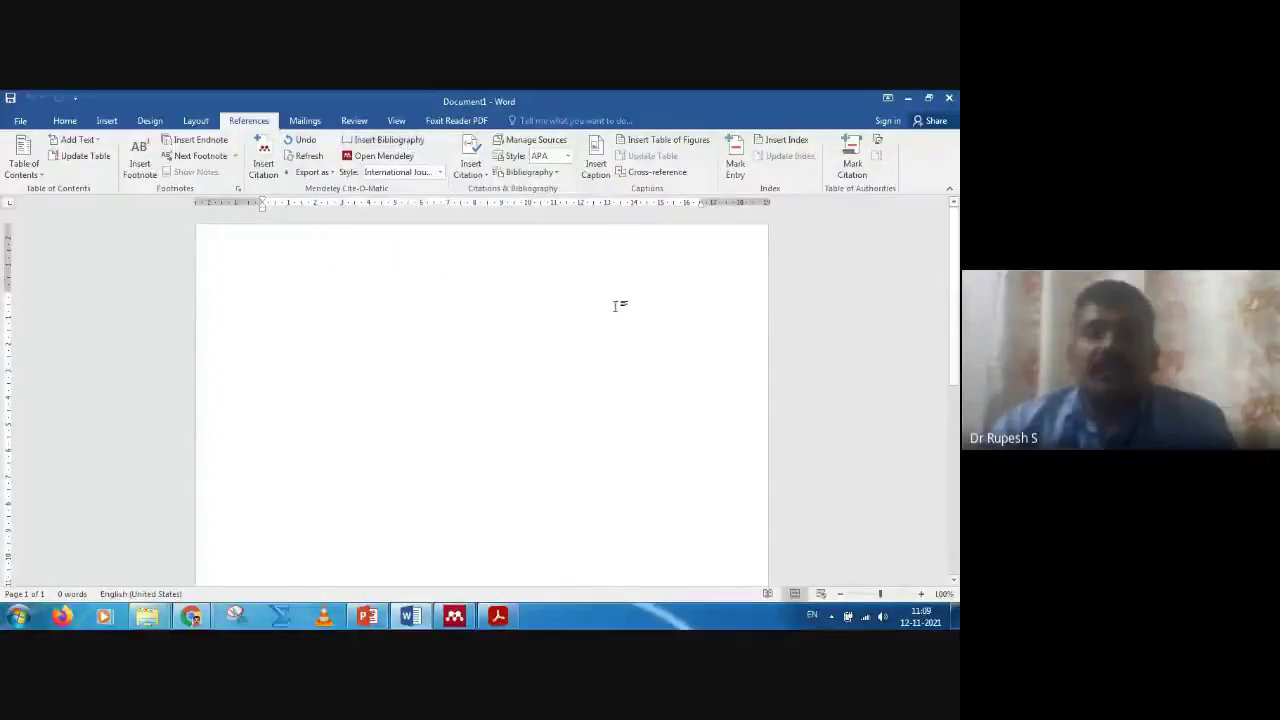
{"action": "type", "text": "sdasdlkasdkasasdlks"}
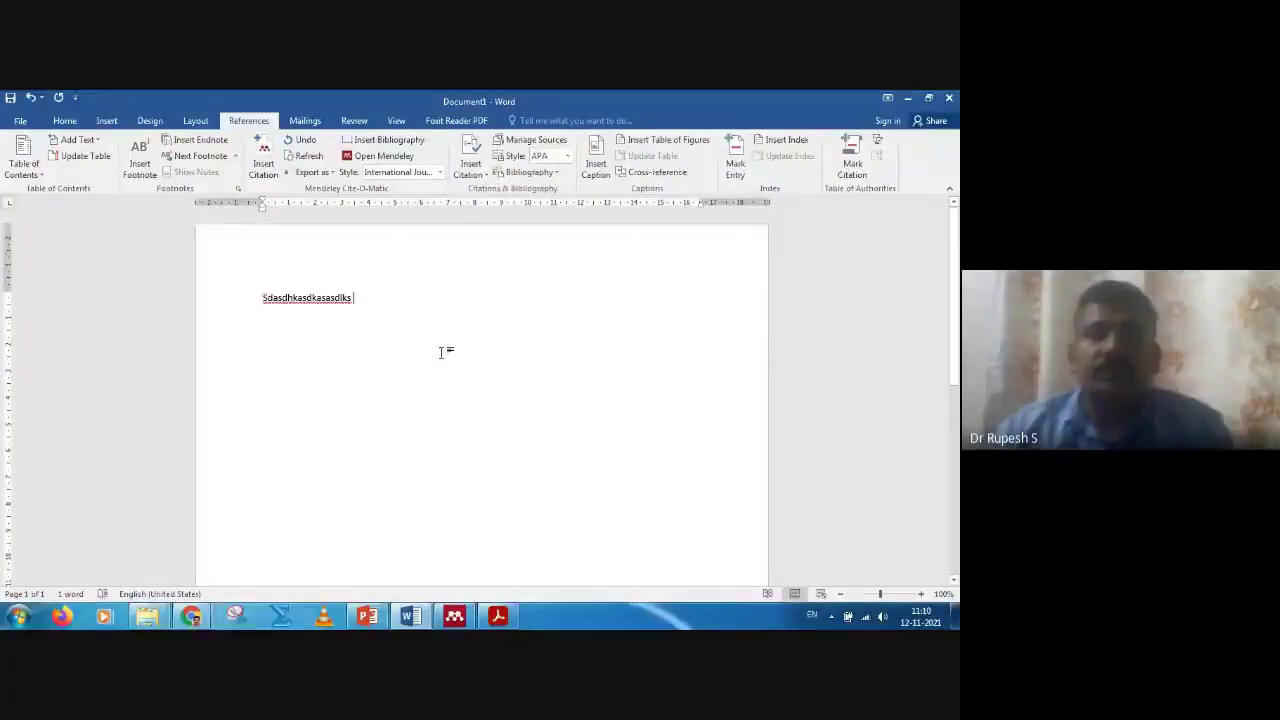
{"action": "left_click", "coordinate": [264, 163]}
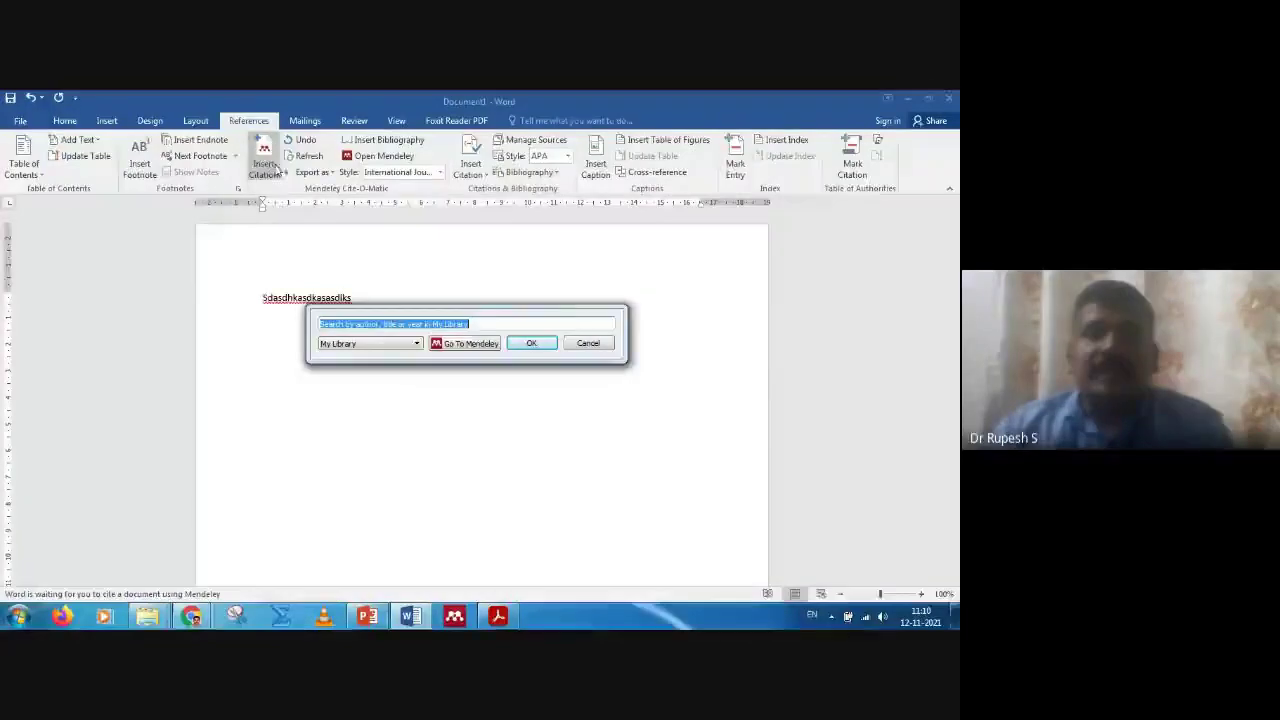
{"action": "left_click", "coordinate": [589, 346]}
{"action": "left_click", "coordinate": [263, 163]}
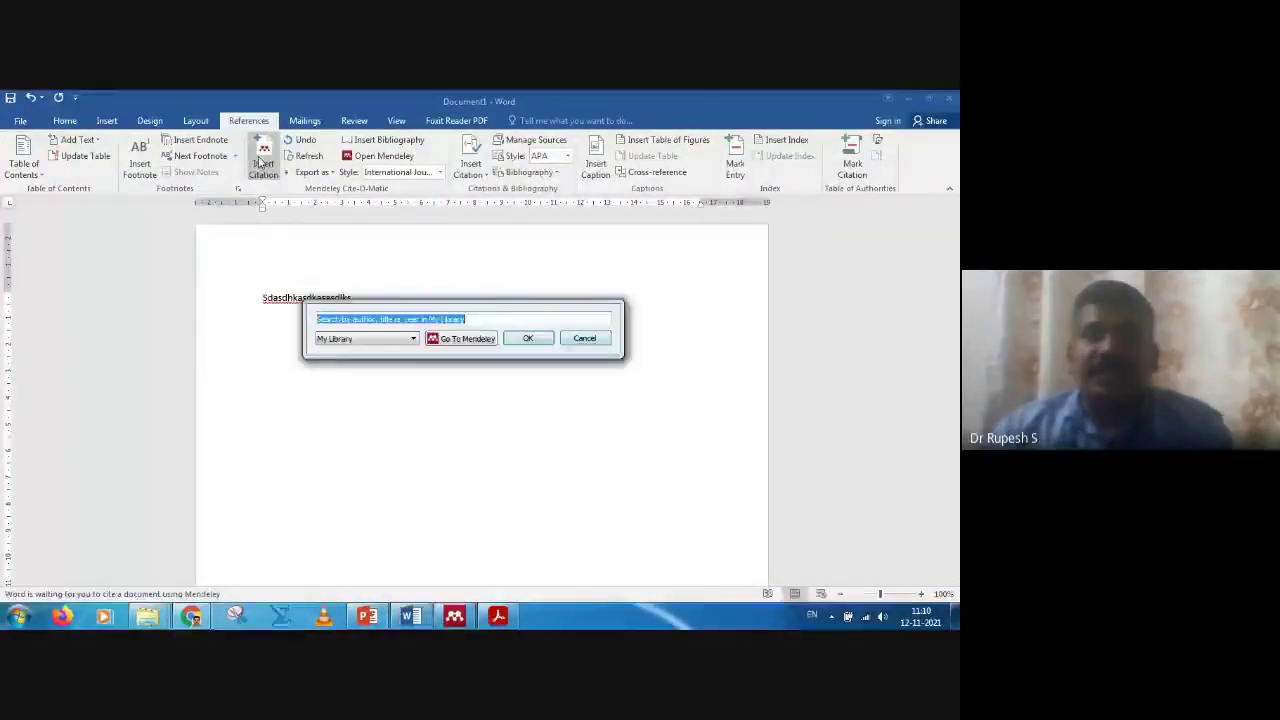
{"action": "left_click", "coordinate": [469, 341]}
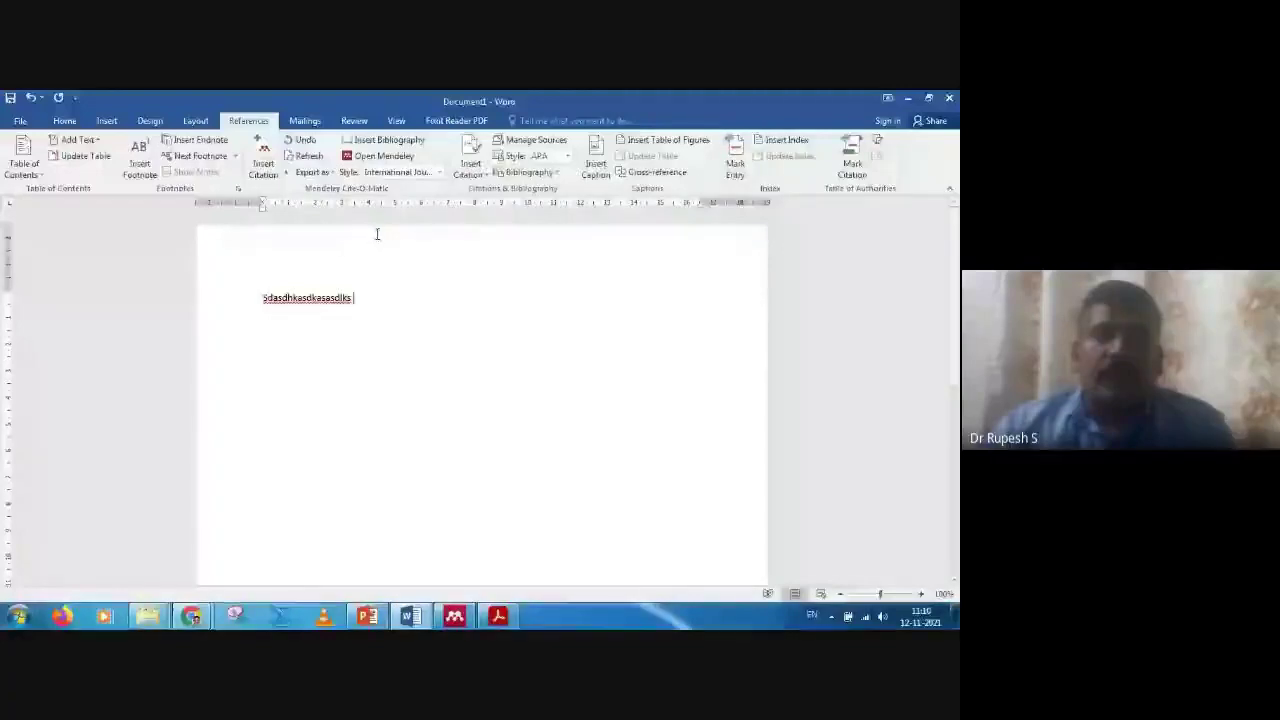
Step: Cite the first "Methanation of syngas from biomass gasification: An overview" article in Mendeley folder A after the sample text
{"action": "key", "text": "alt+m"}
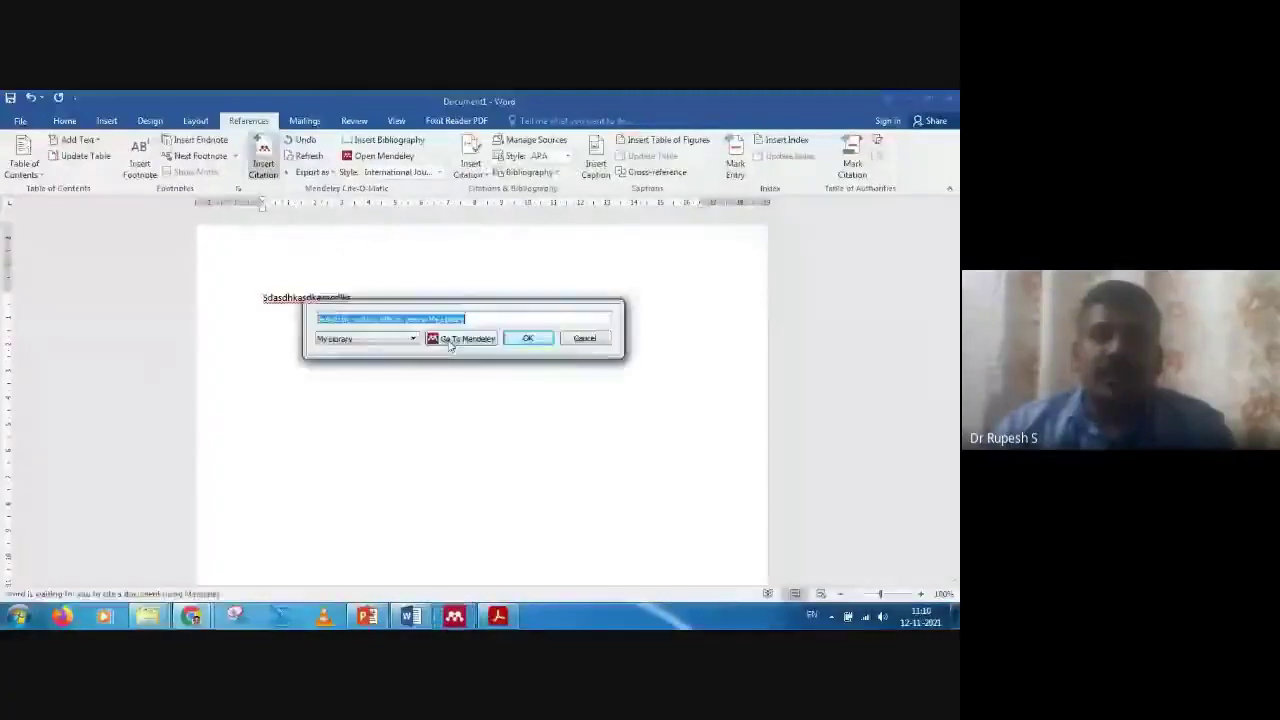
{"action": "left_click", "coordinate": [450, 339]}
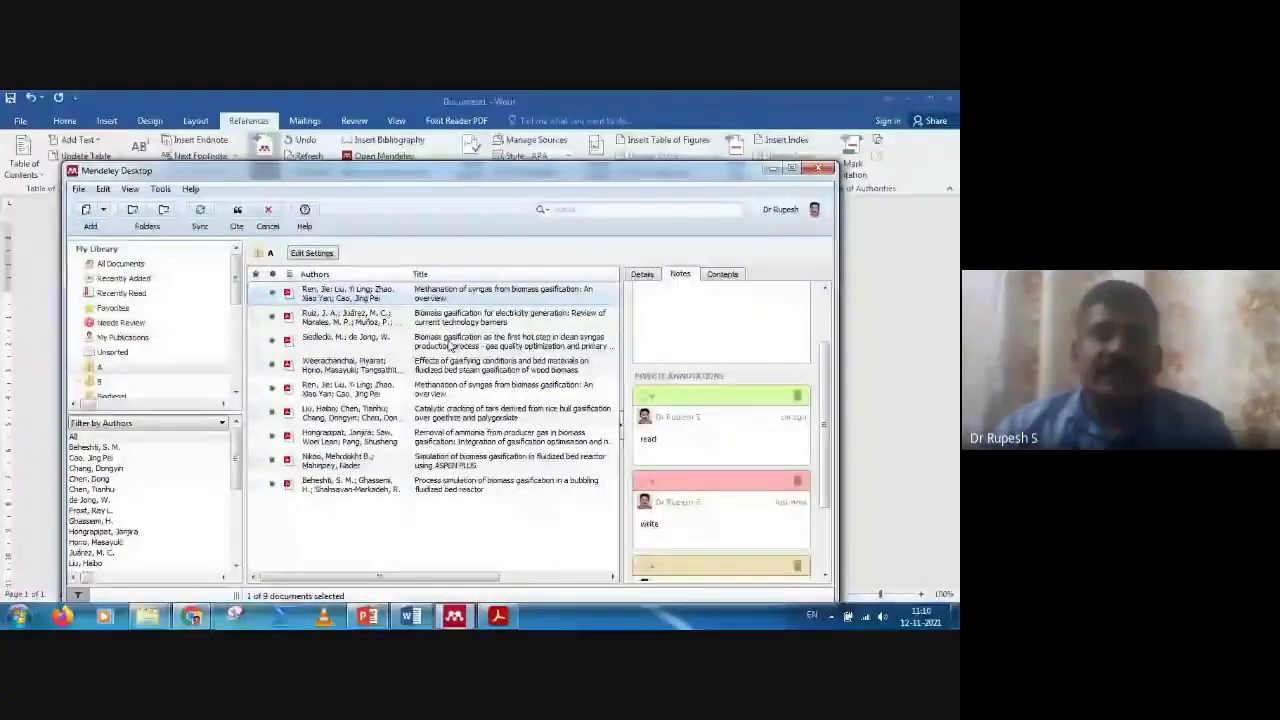
{"action": "left_click", "coordinate": [100, 366]}
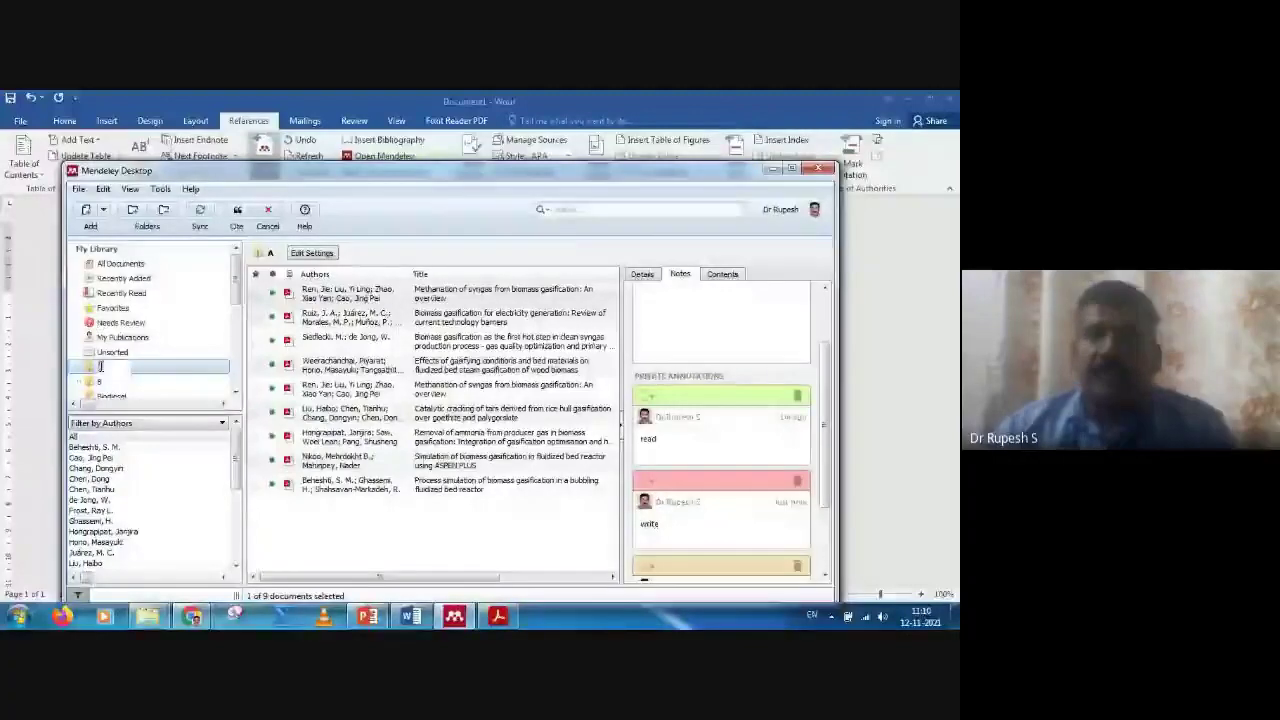
{"action": "left_click", "coordinate": [437, 300]}
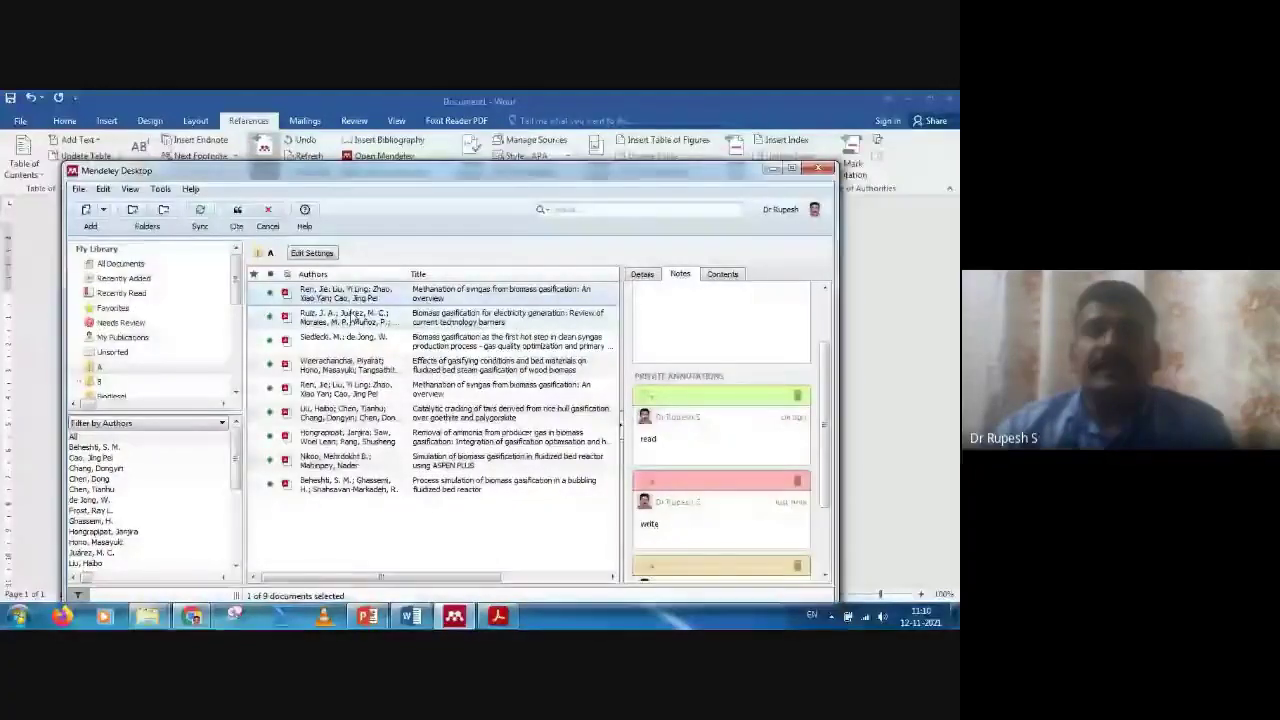
{"action": "left_click", "coordinate": [238, 211]}
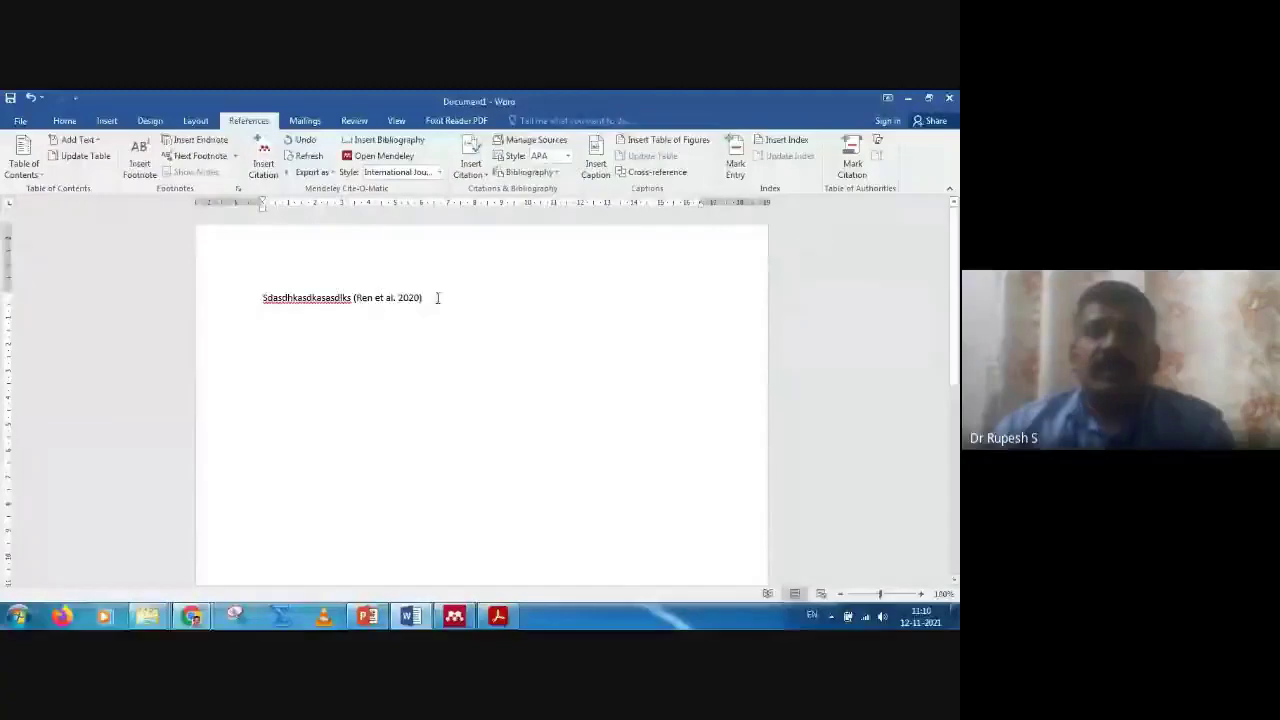
Step: Set the Mendeley citation style to IEEE and add the text "sdasdjasjasdajsadlasdjas" after the citation
{"action": "left_click", "coordinate": [440, 172]}
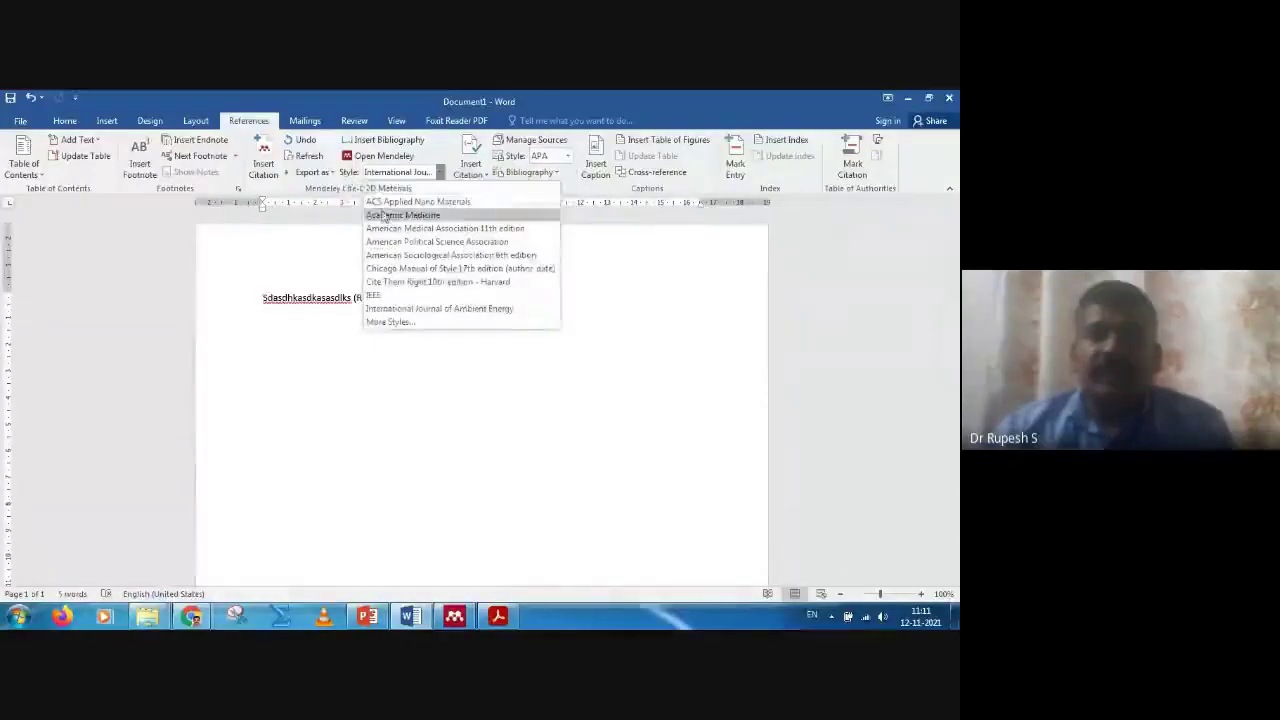
{"action": "left_click", "coordinate": [378, 295]}
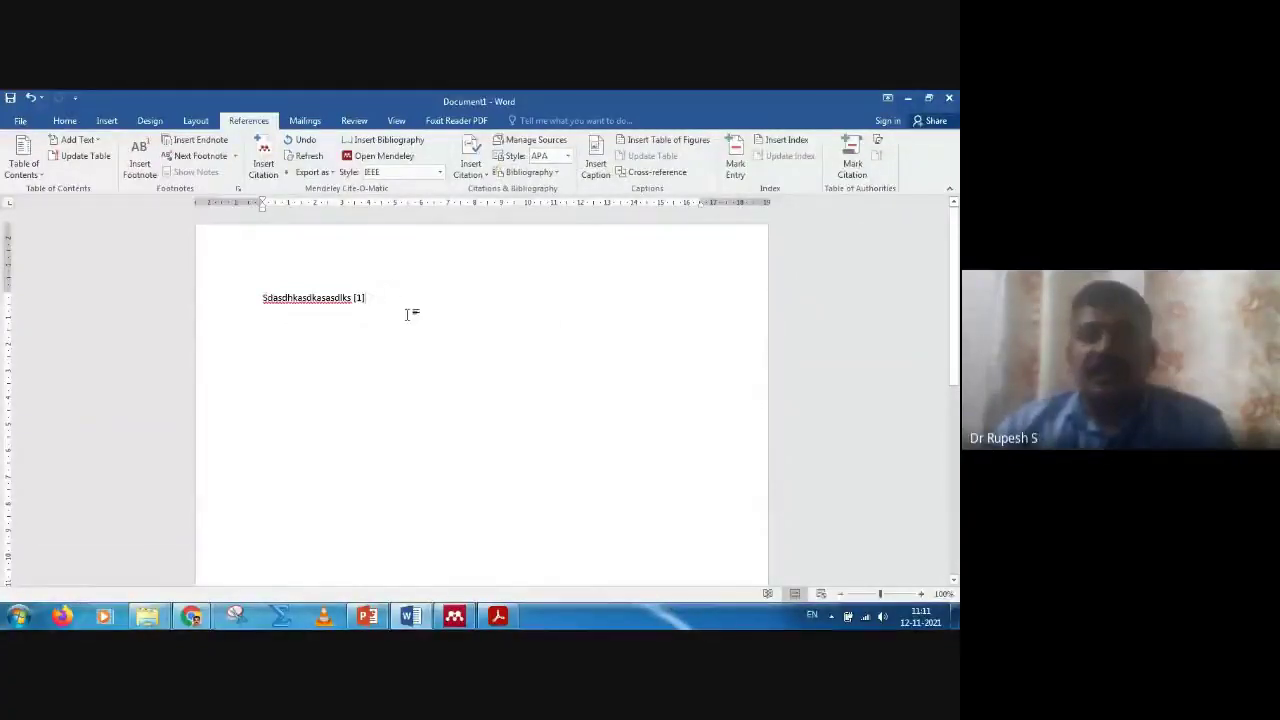
{"action": "type", "text": "sdasdjasjasdajsadlasdjas"}
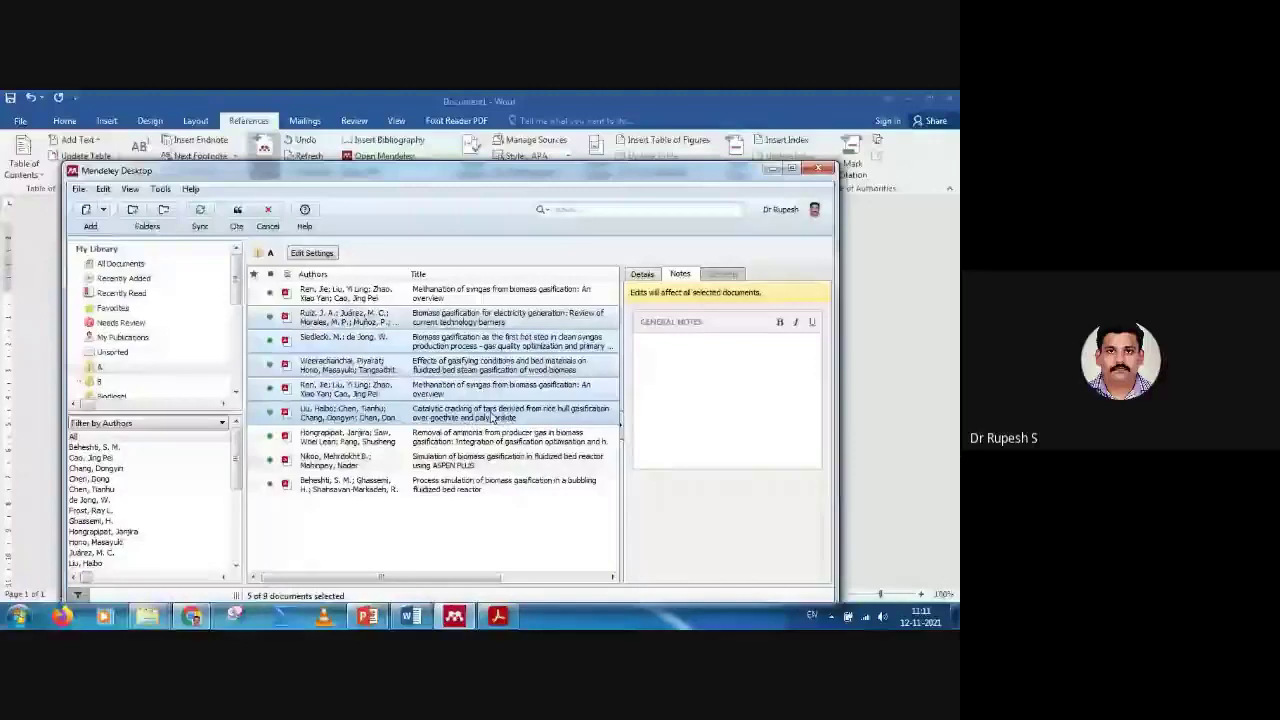
Step: Try to cite the second to sixth articles of folder A after the second text, and undo that citation
{"action": "left_click", "coordinate": [237, 210]}
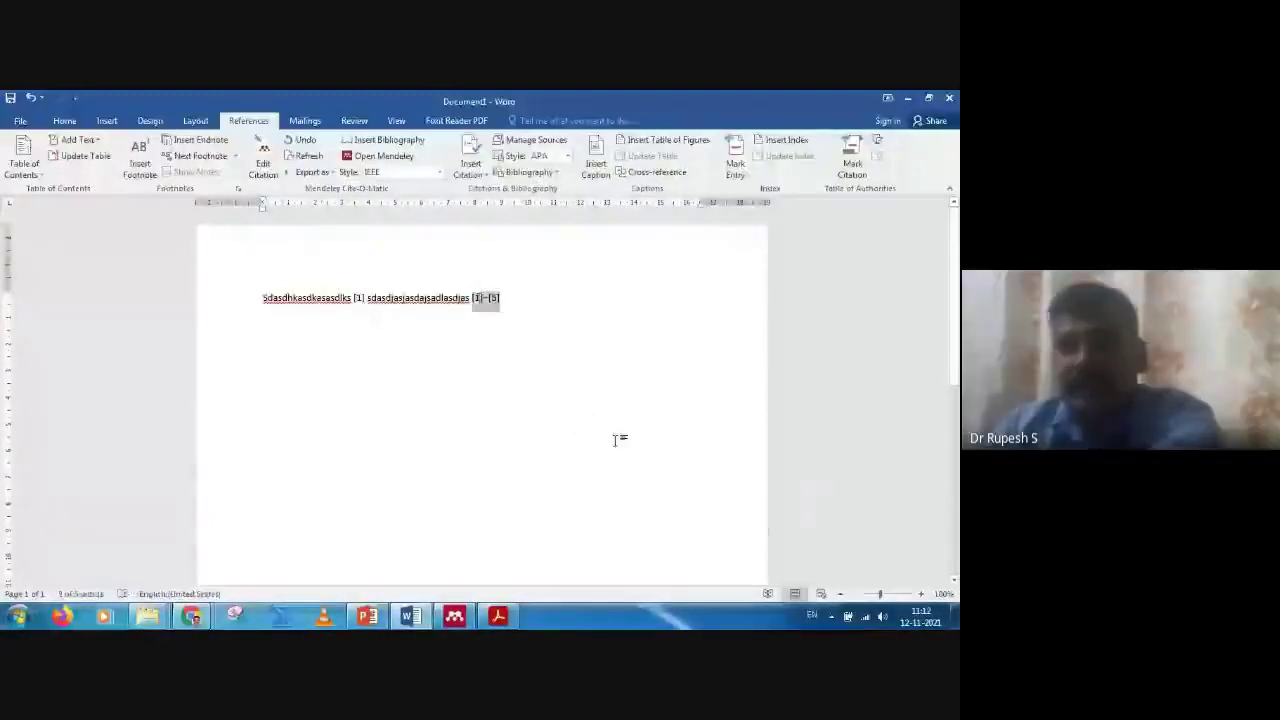
{"action": "key", "text": "ctrl+z"}
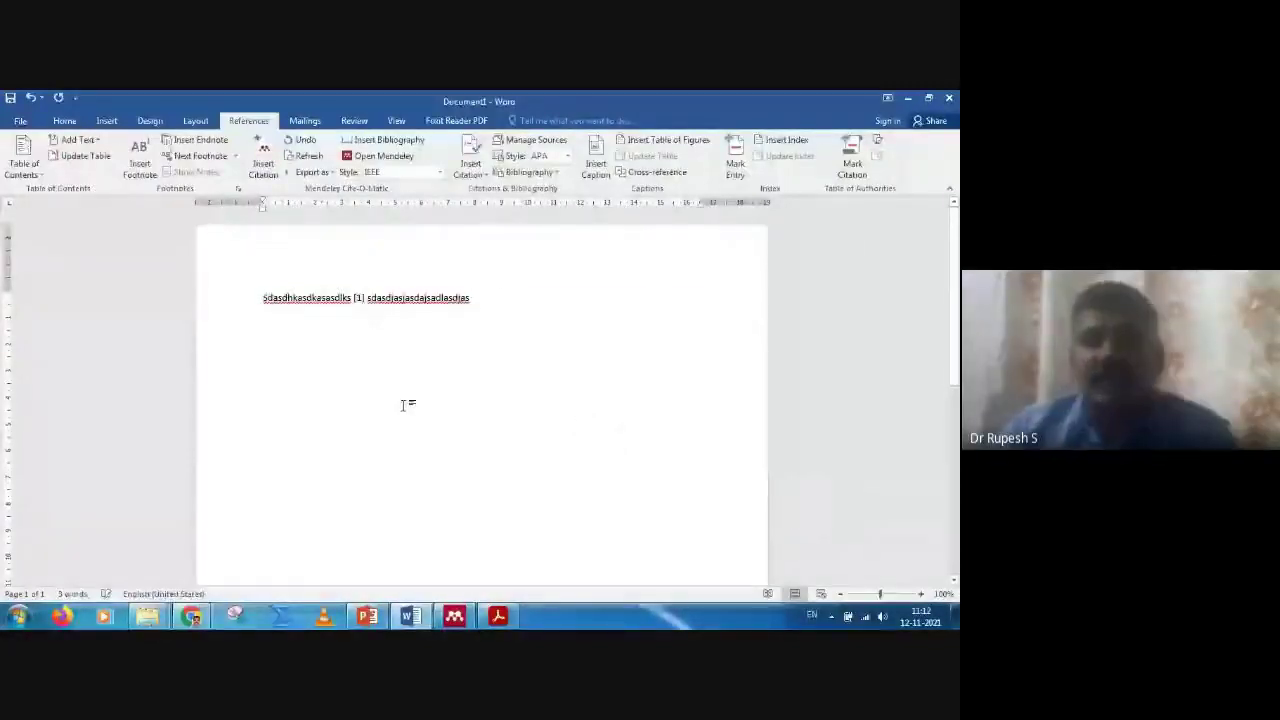
Step: Cite the last four articles of folder A, starting with the one on catalytic cracking of tars, after the second text
{"action": "left_click", "coordinate": [263, 163]}
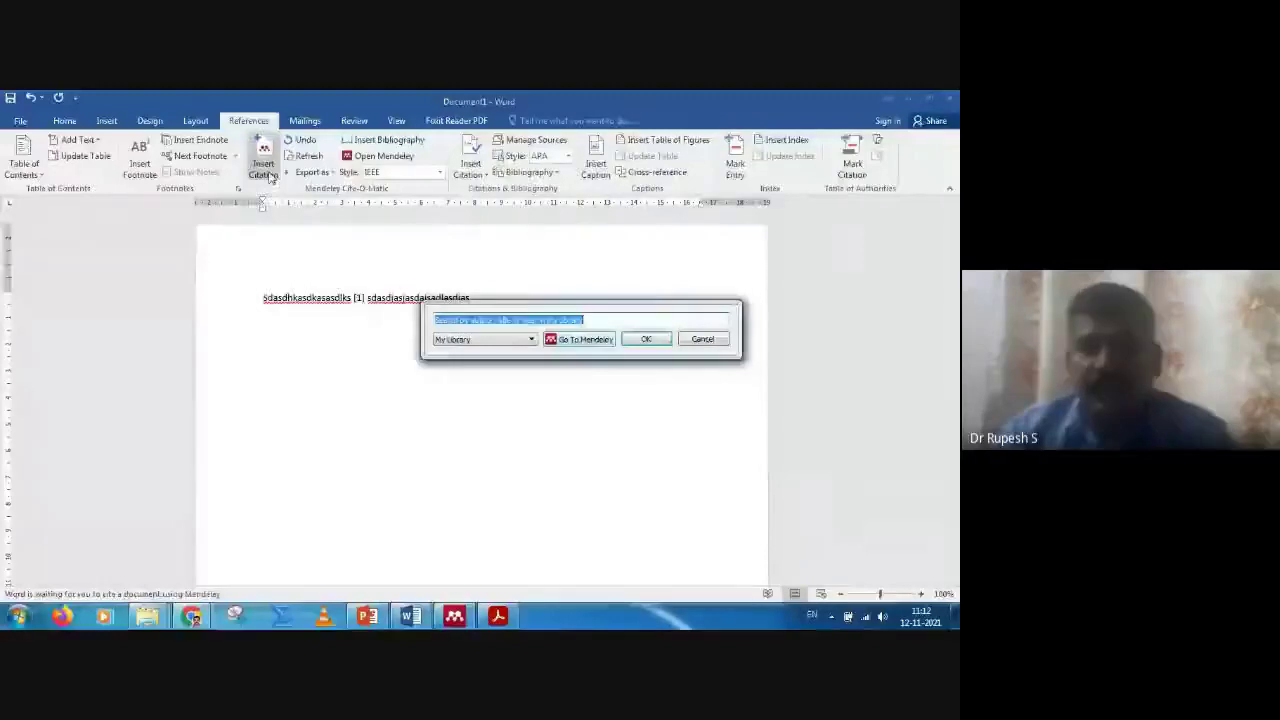
{"action": "left_click", "coordinate": [588, 340]}
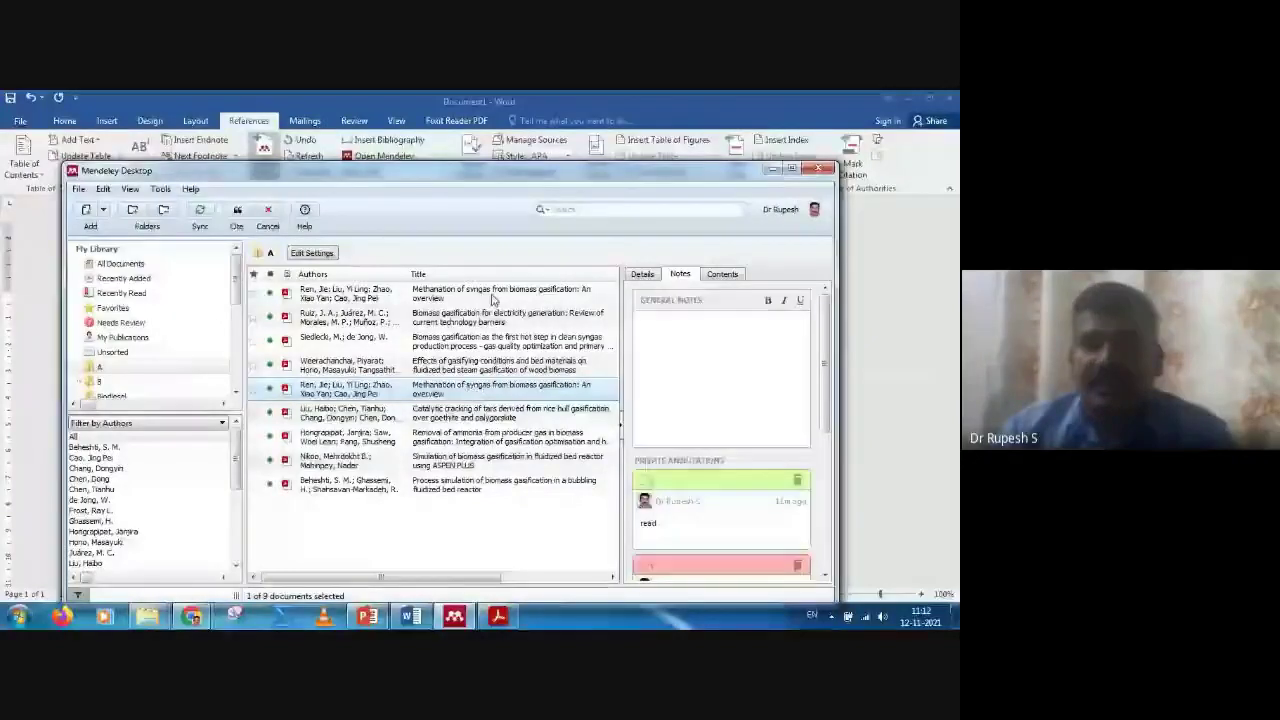
{"action": "left_click", "coordinate": [490, 412]}
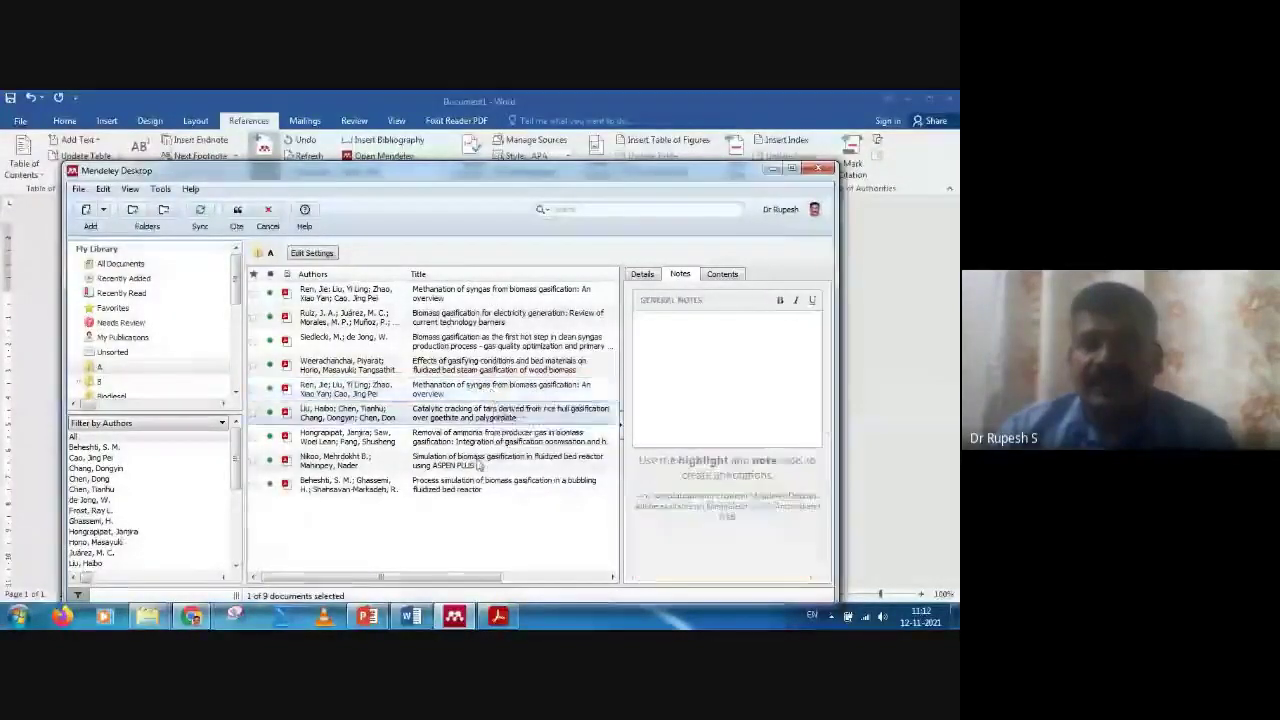
{"action": "left_click", "coordinate": [482, 437], "text": "shift"}
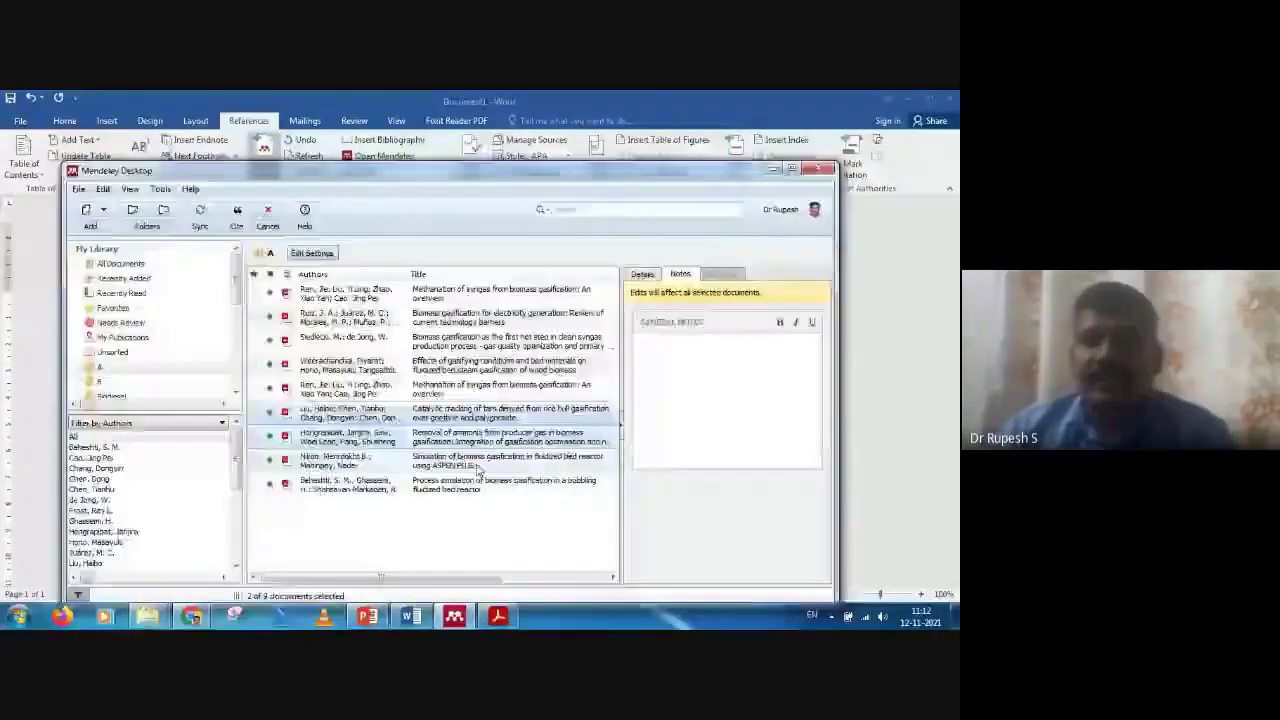
{"action": "left_click", "coordinate": [237, 212]}
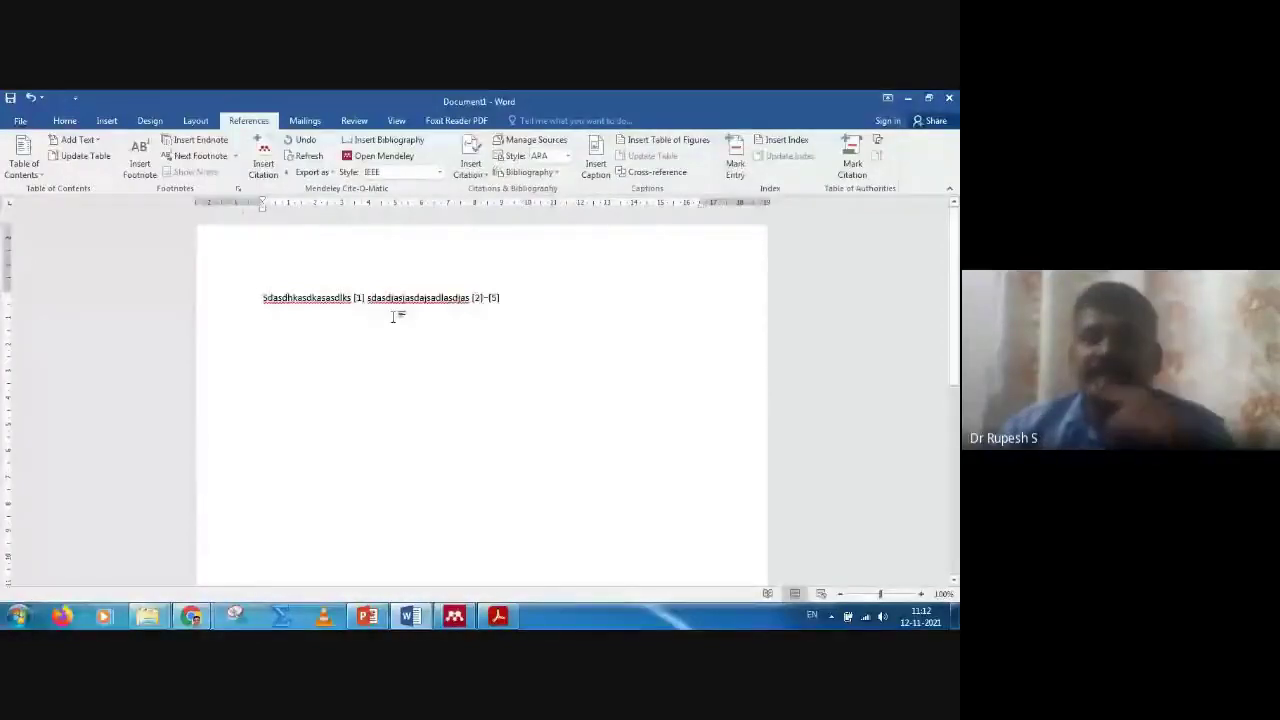
Step: Add the text "sdashdjshdasjhdsj" and cite the Catalyst folder's article "Experimental study of Ni/MgO catalyst in carbon dioxide reforming of toluene" after it
{"action": "left_click", "coordinate": [514, 309]}
{"action": "type", "text": "sdashdjshdasjhdjsj"}
{"action": "left_click", "coordinate": [257, 170]}
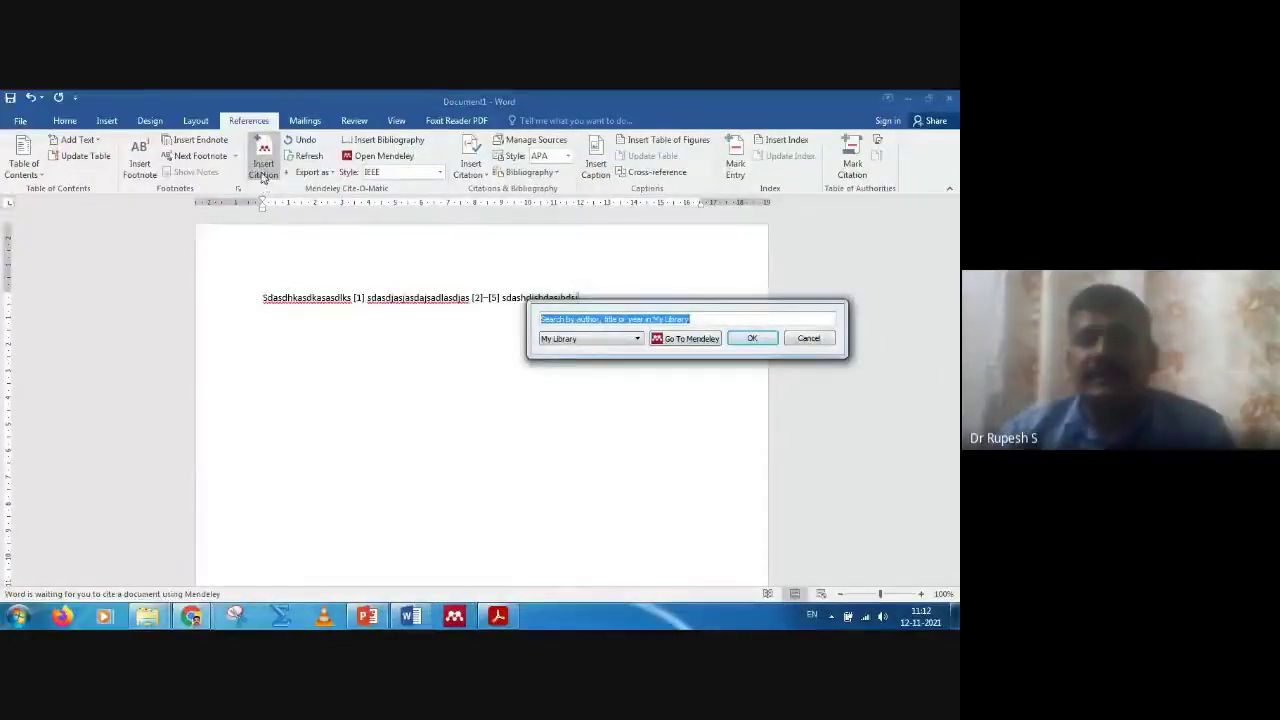
{"action": "left_click", "coordinate": [685, 338]}
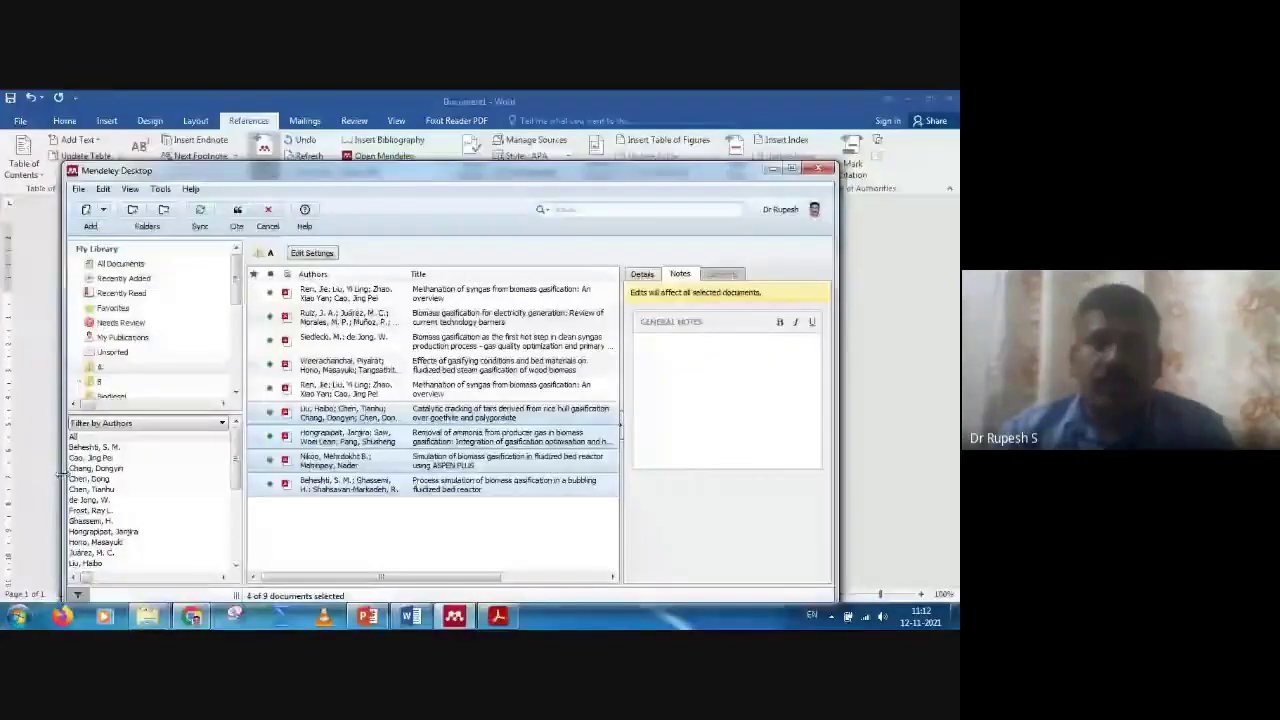
{"action": "scroll", "coordinate": [127, 373], "scroll_direction": "down", "scroll_amount": 1}
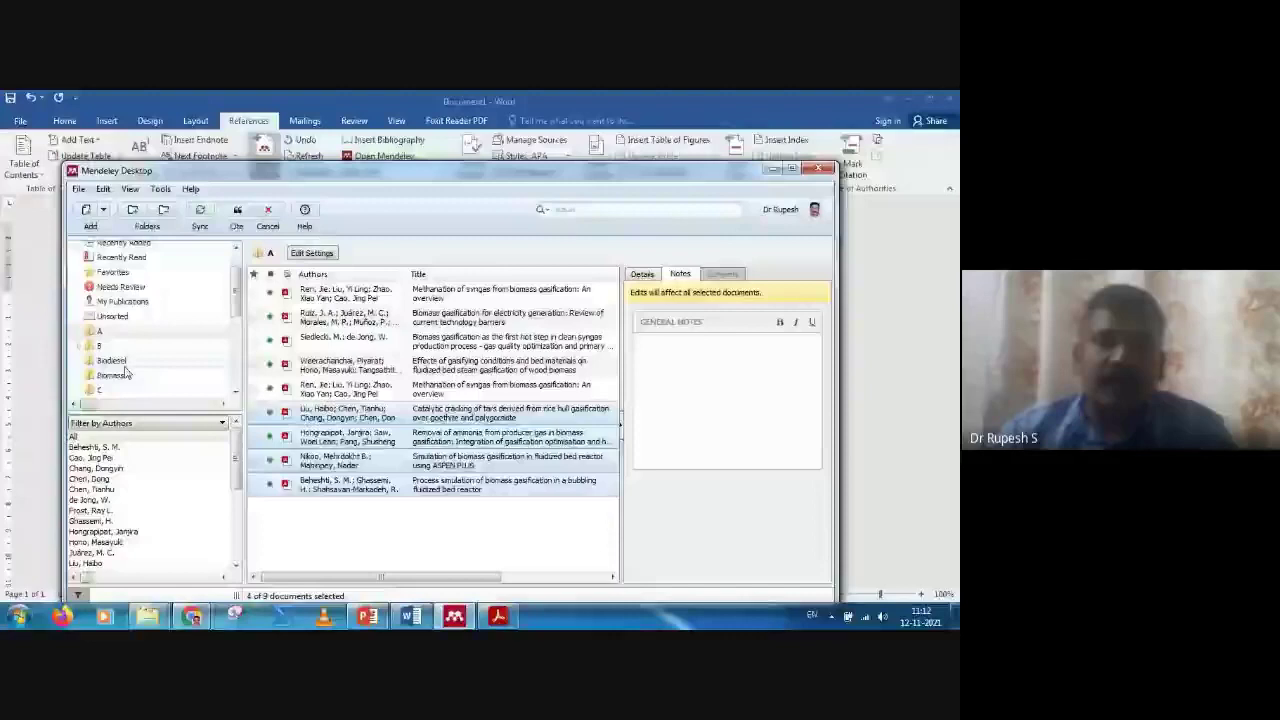
{"action": "scroll", "coordinate": [125, 372], "scroll_direction": "down", "scroll_amount": 2}
{"action": "left_click", "coordinate": [111, 377]}
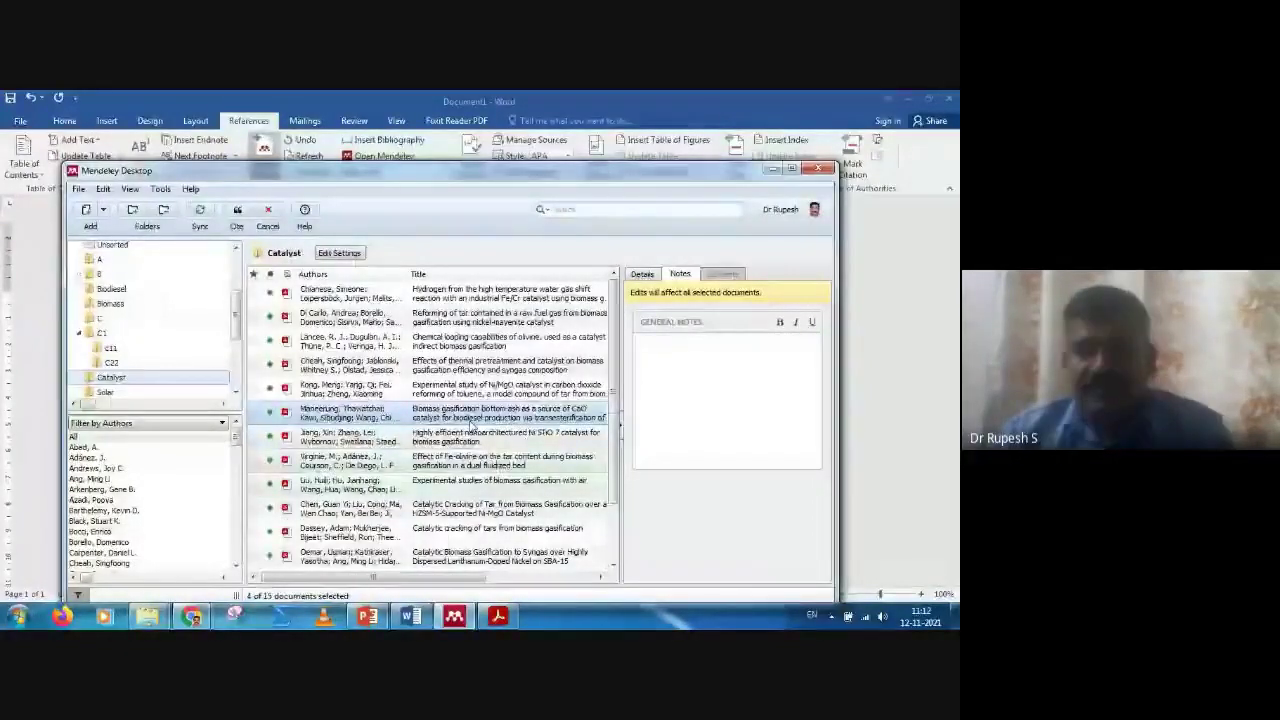
{"action": "left_click", "coordinate": [470, 390]}
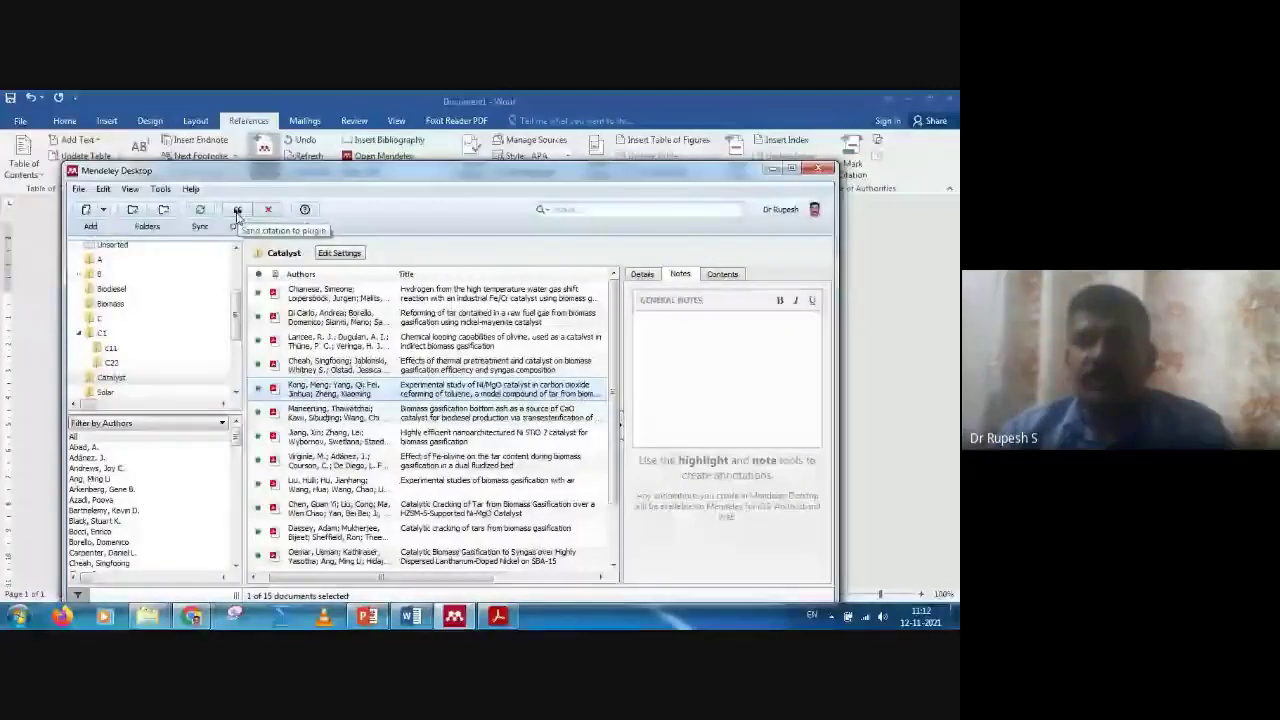
{"action": "left_click", "coordinate": [237, 212]}
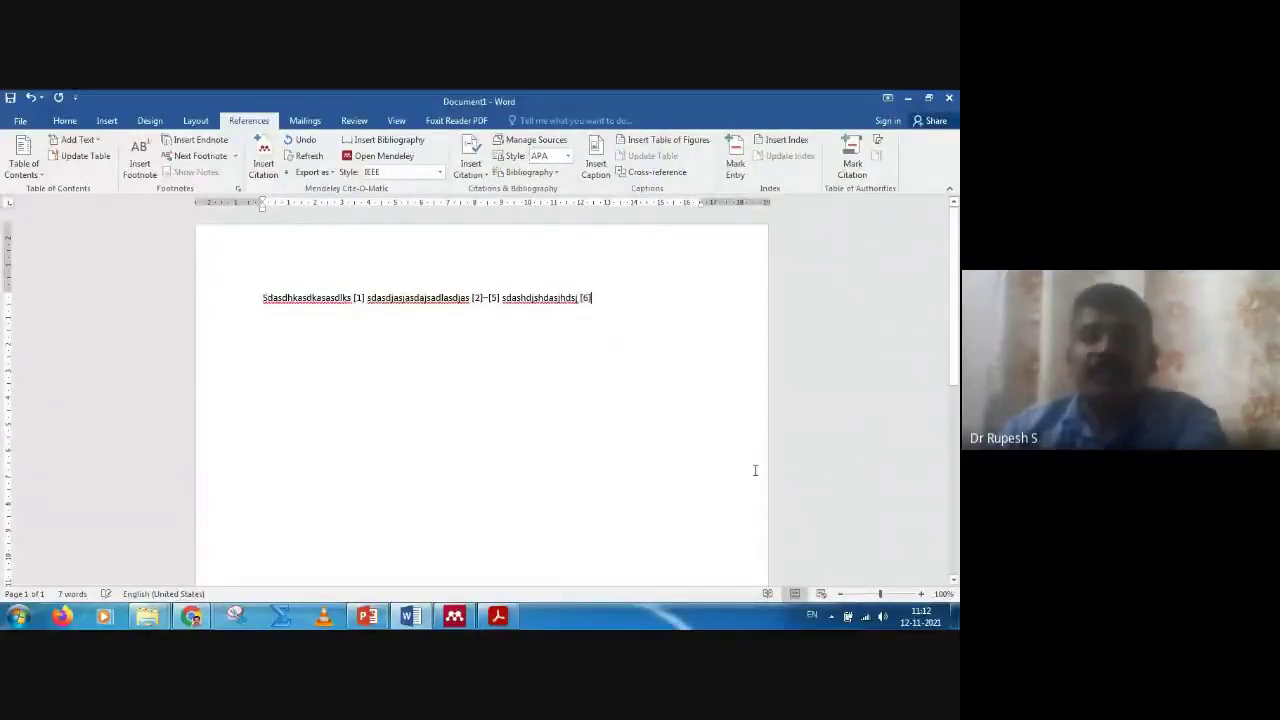
Step: Insert the Mendeley bibliography several blank lines below the cited text and check its entries
{"action": "double_click", "coordinate": [270, 468]}
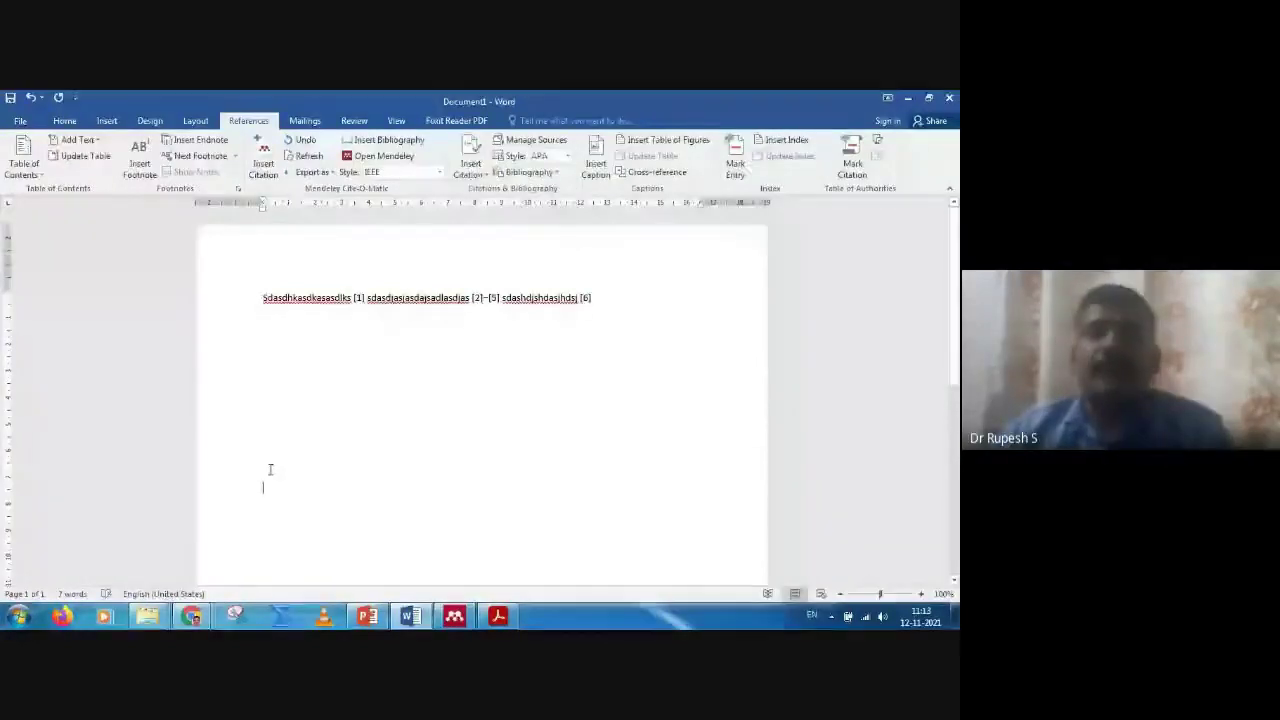
{"action": "scroll", "coordinate": [295, 467], "scroll_direction": "down", "scroll_amount": 1}
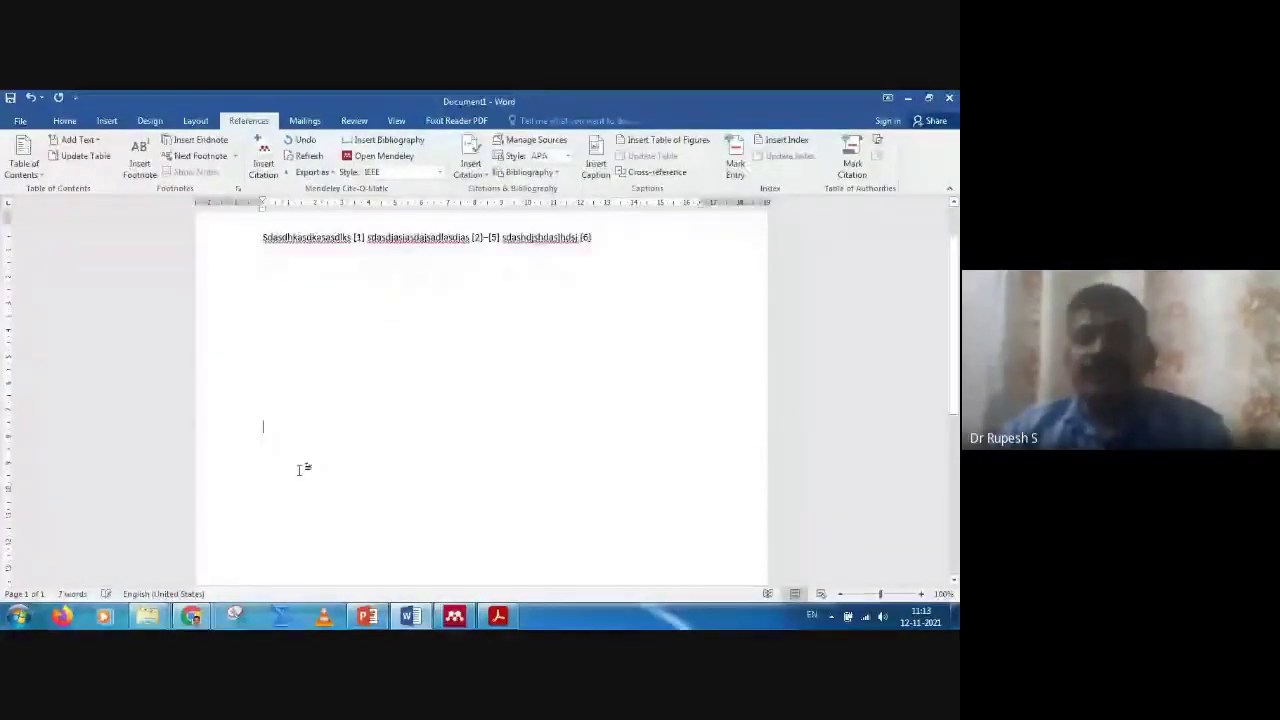
{"action": "scroll", "coordinate": [299, 470], "scroll_direction": "down", "scroll_amount": 1}
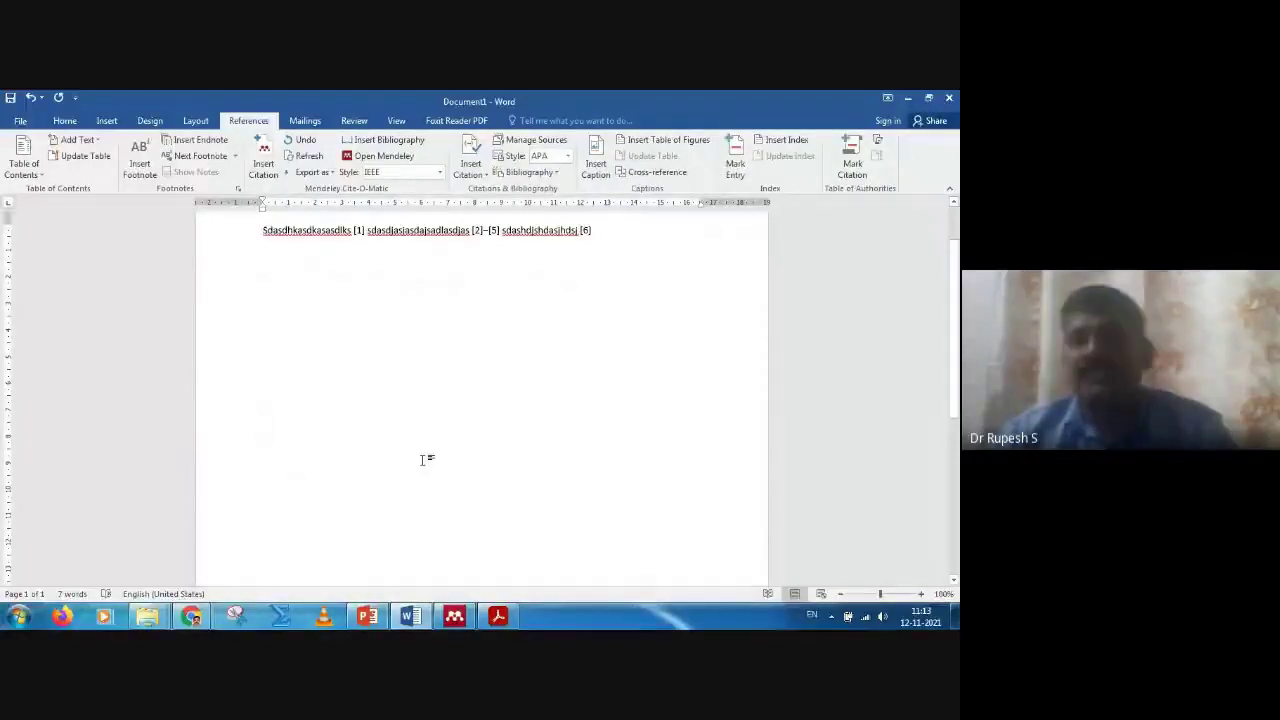
{"action": "double_click", "coordinate": [271, 418]}
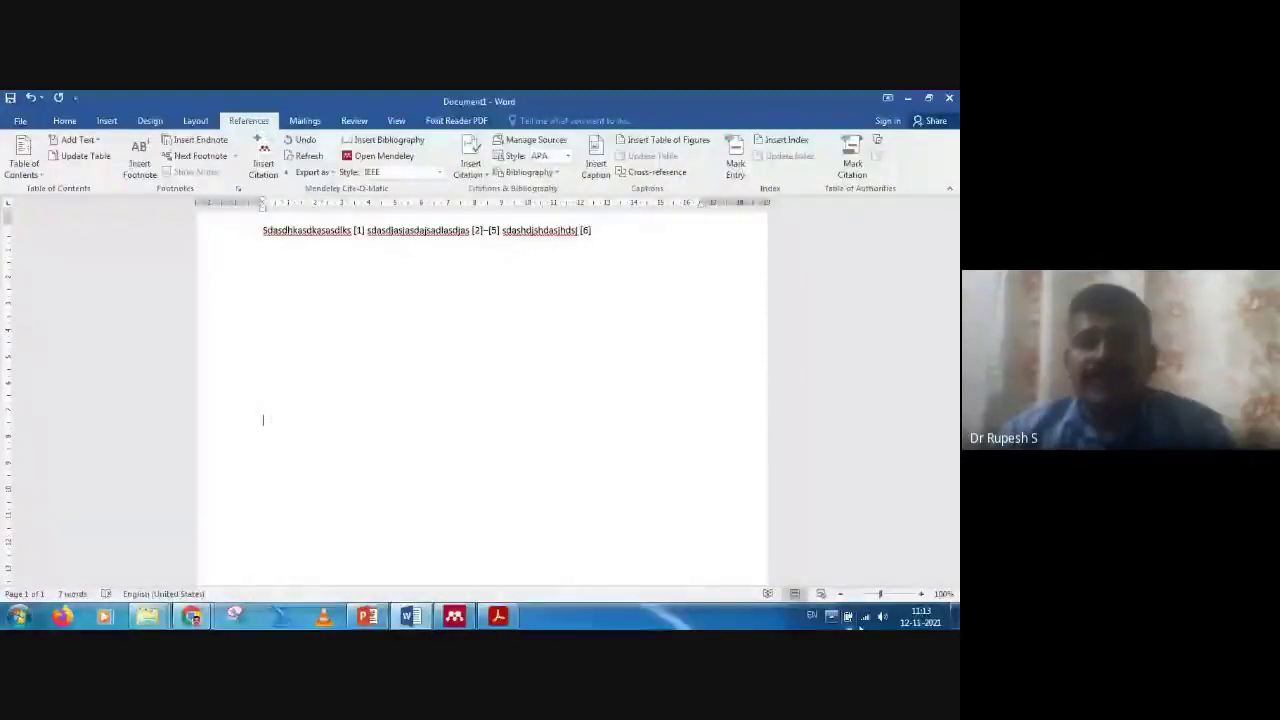
{"action": "left_click", "coordinate": [367, 145]}
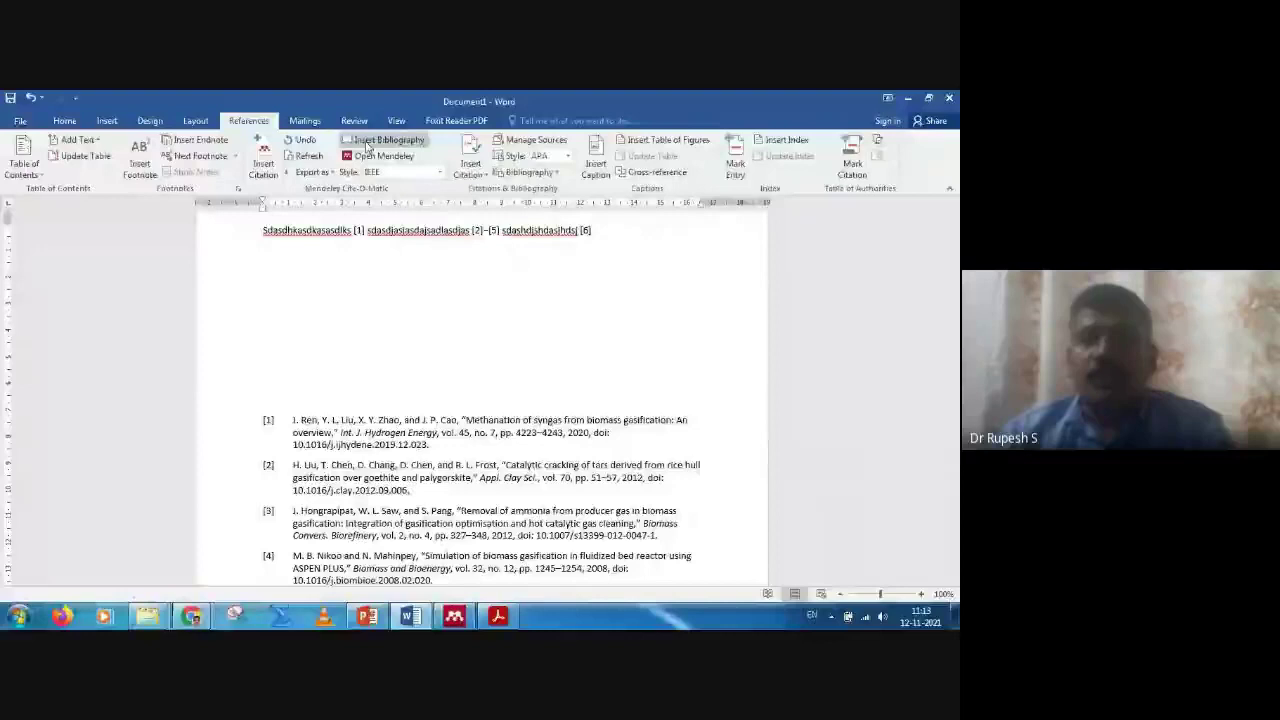
{"action": "scroll", "coordinate": [566, 333], "scroll_direction": "down", "scroll_amount": 3}
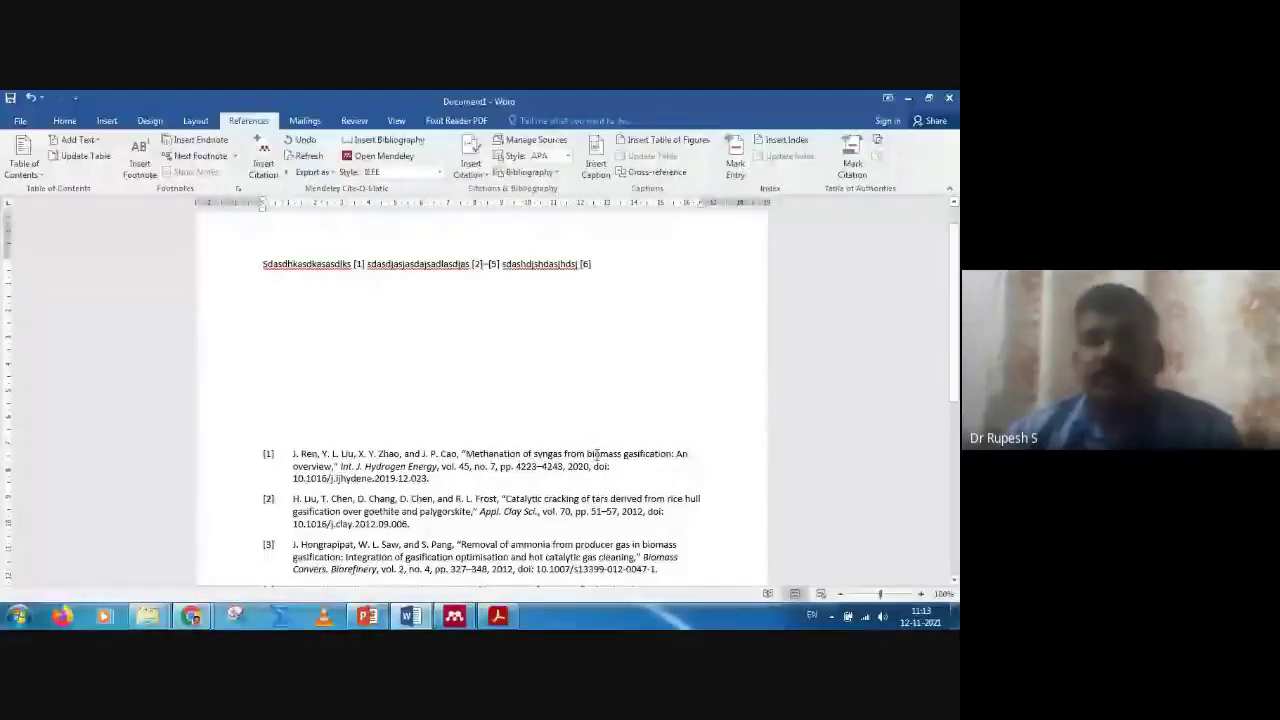
{"action": "left_click", "coordinate": [518, 330]}
{"action": "scroll", "coordinate": [518, 330], "scroll_direction": "down", "scroll_amount": 3}
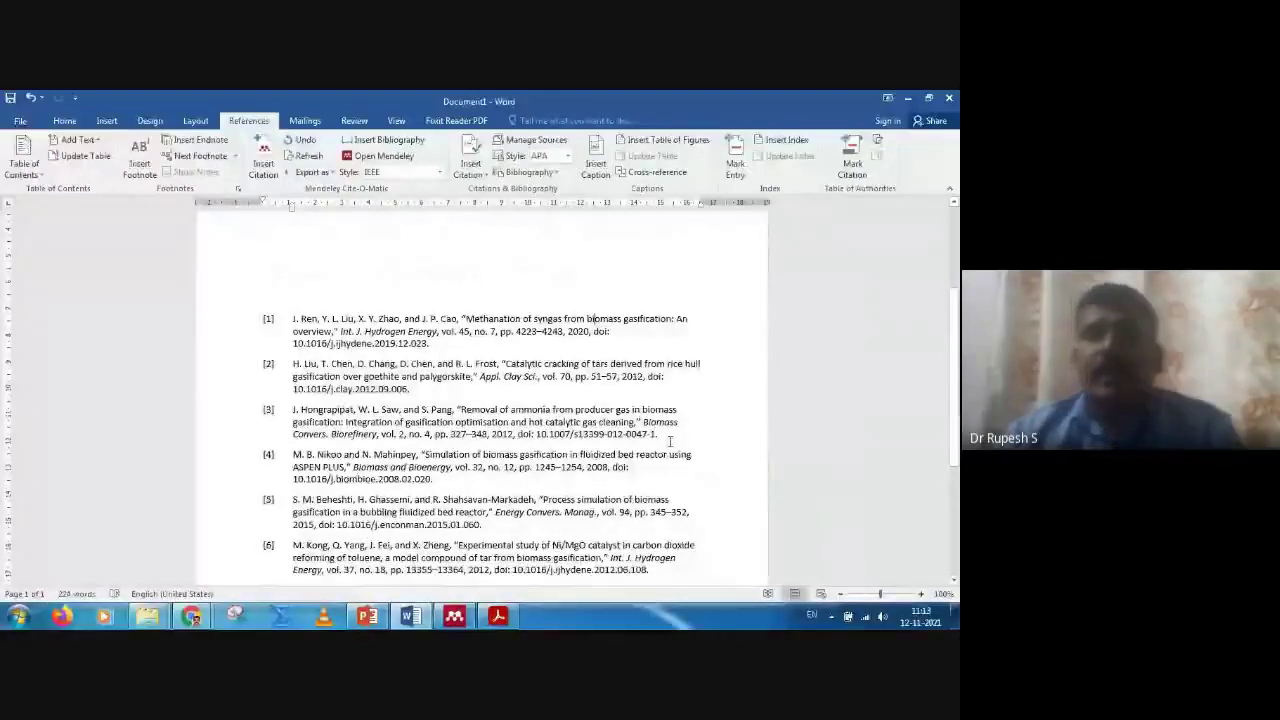
Step: Cite the Catalyst folder's article "Characterization of olivine-supported nickel silicate as potential catalysts for tar removal" between "sdasdjasjasd" and "ajsadlasdjas"
{"action": "scroll", "coordinate": [670, 441], "scroll_direction": "up", "scroll_amount": 4}
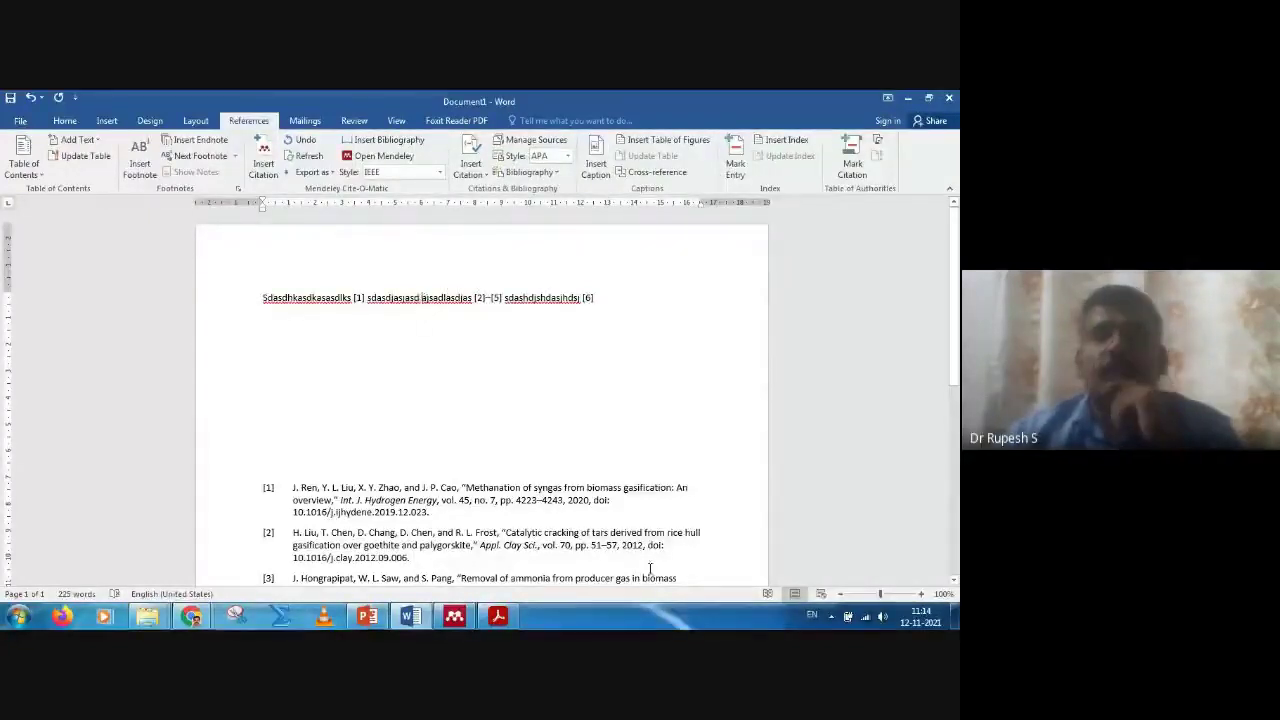
{"action": "left_click", "coordinate": [263, 160]}
{"action": "left_click", "coordinate": [535, 338]}
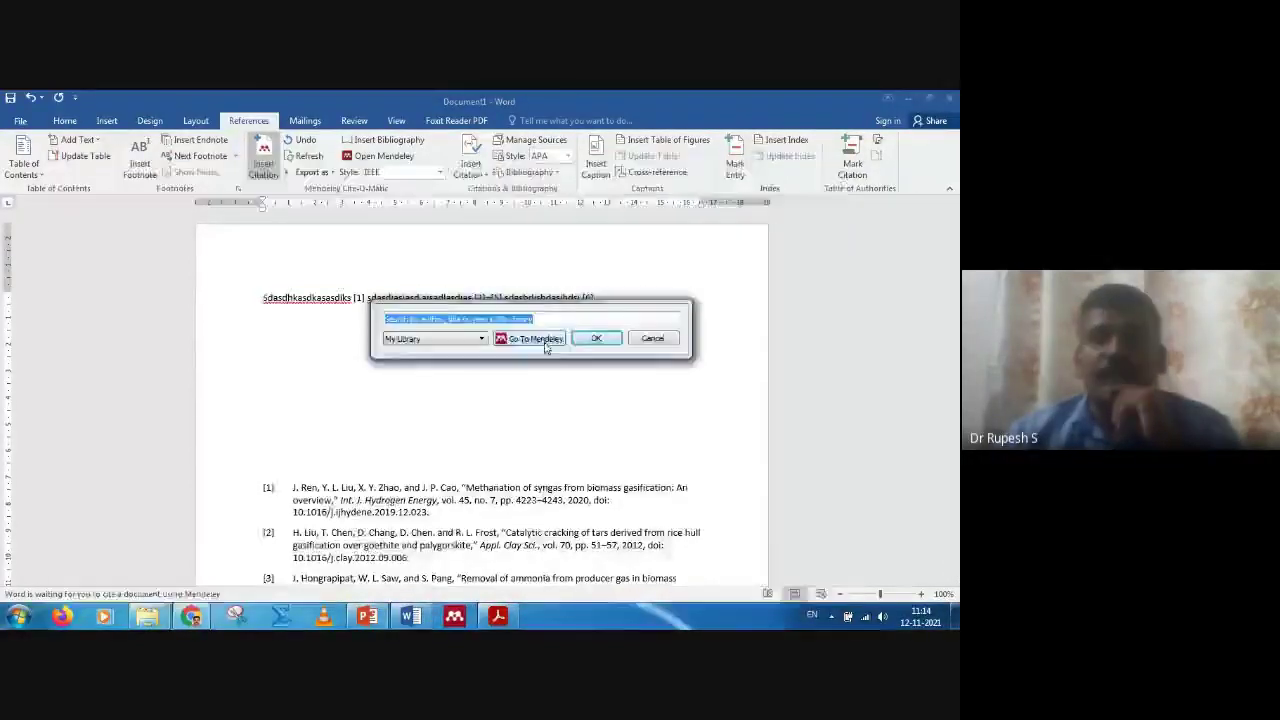
{"action": "scroll", "coordinate": [563, 392], "scroll_direction": "down", "scroll_amount": 1}
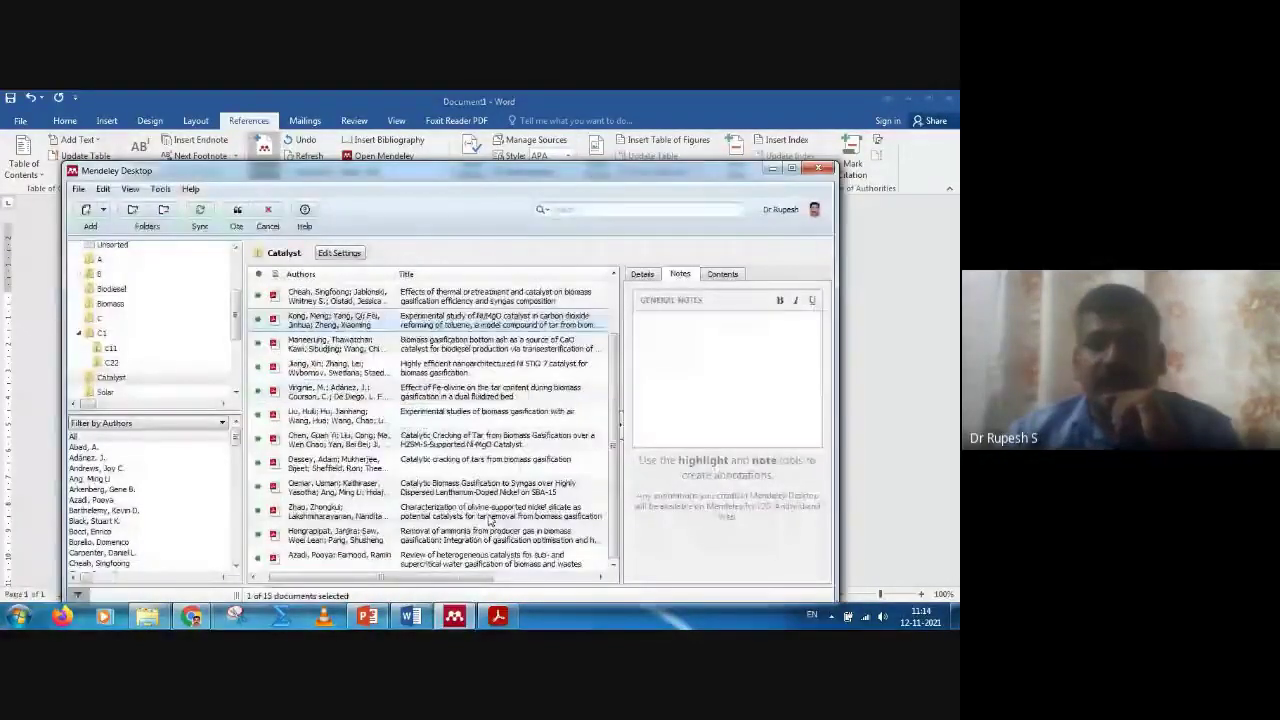
{"action": "left_click", "coordinate": [453, 512]}
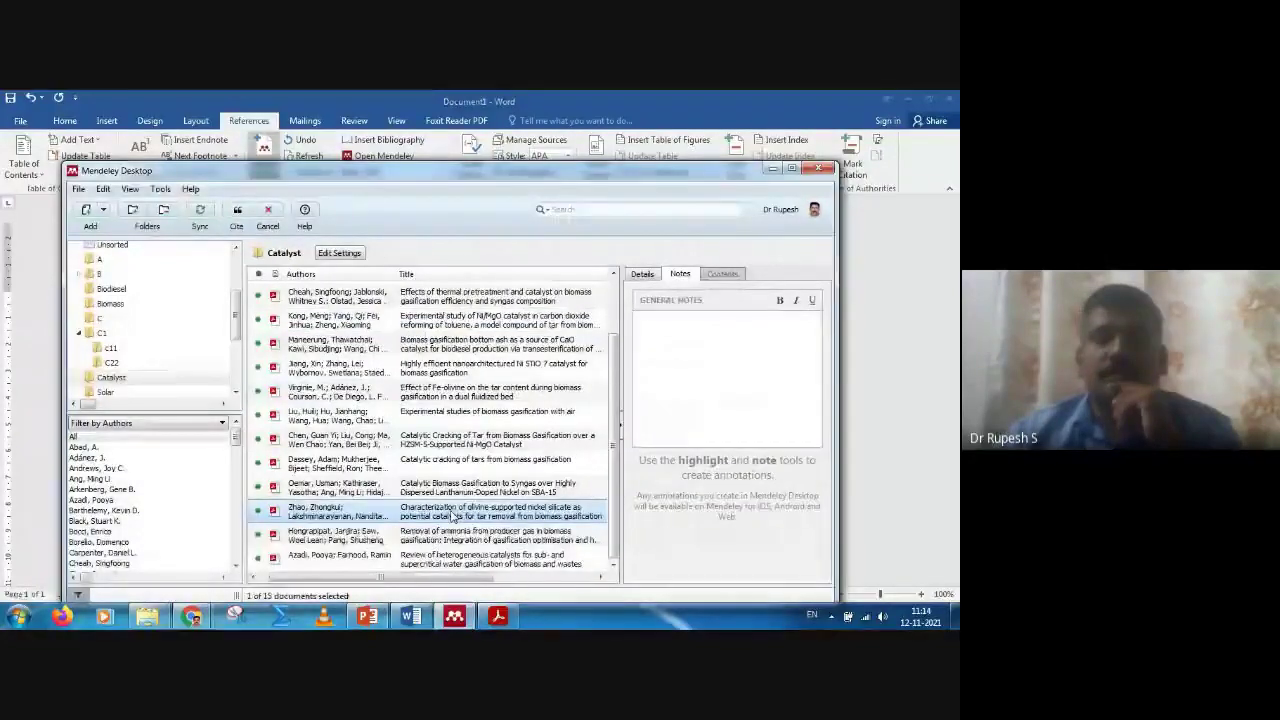
{"action": "left_click", "coordinate": [237, 210]}
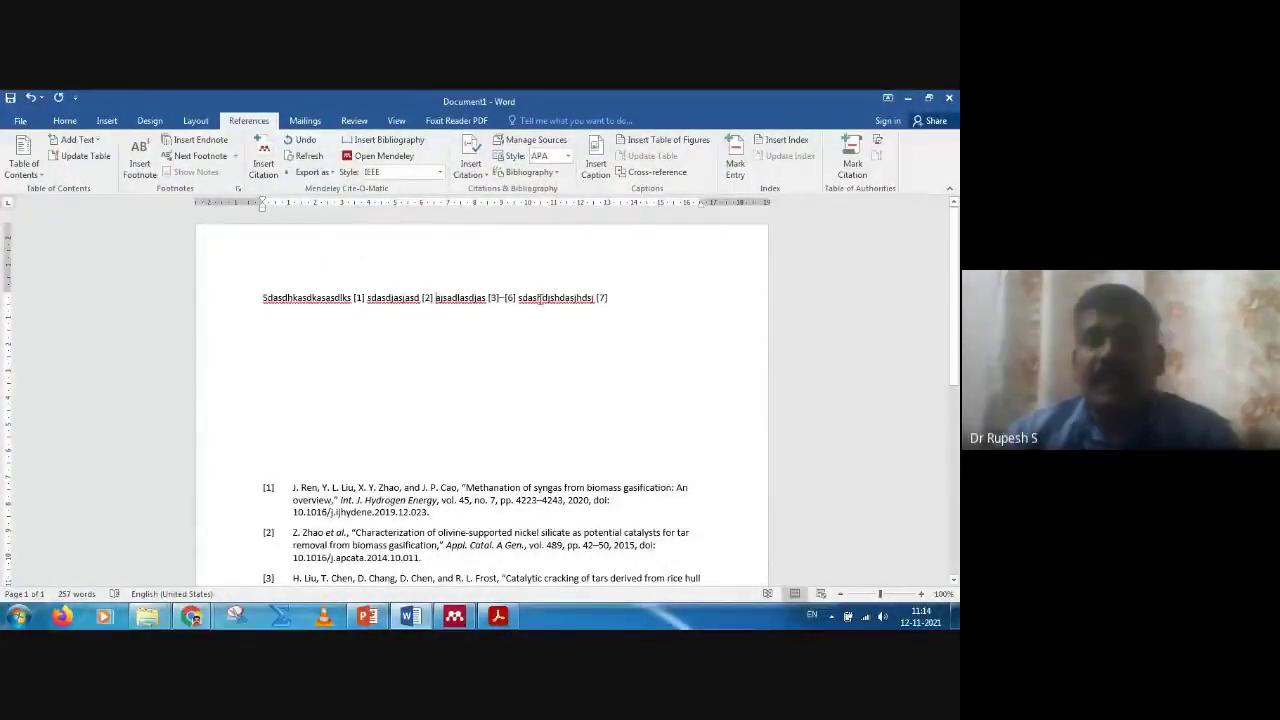
Step: Check the numbering of the in-text citations and the bibliography entry for the olivine-supported nickel silicate article
{"action": "left_click", "coordinate": [500, 298]}
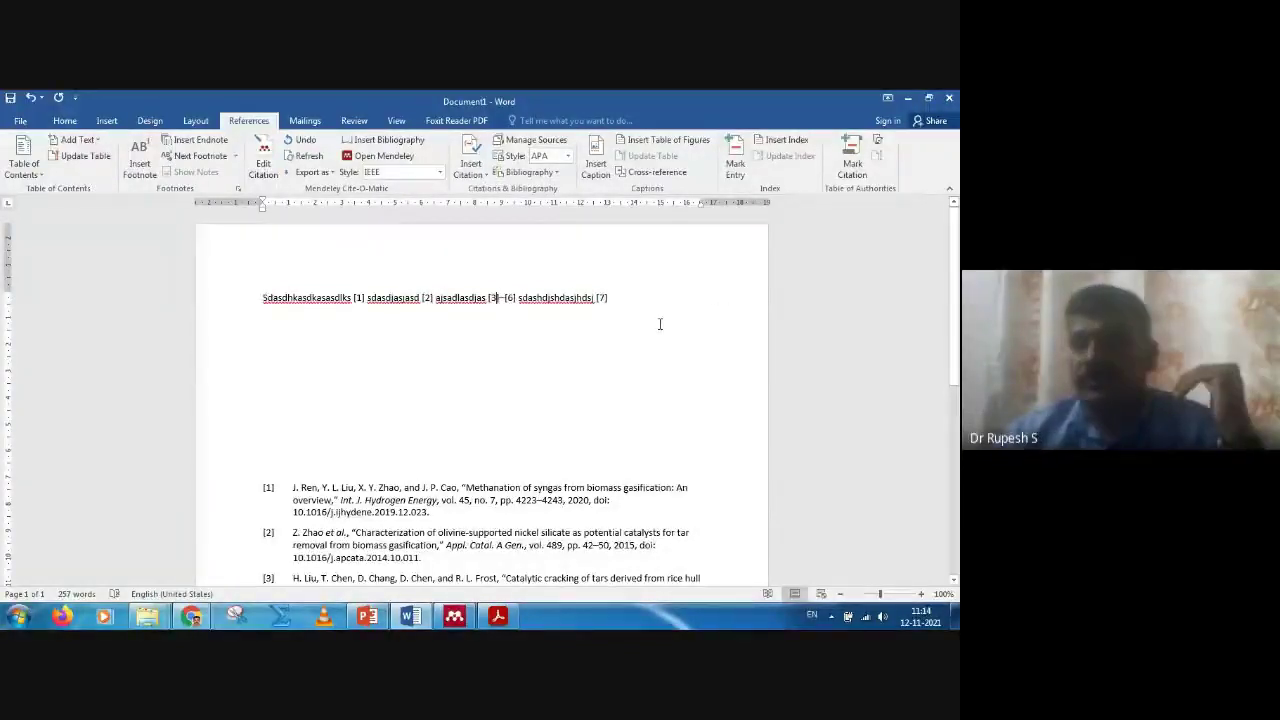
{"action": "scroll", "coordinate": [660, 323], "scroll_direction": "down", "scroll_amount": 2}
{"action": "scroll", "coordinate": [660, 323], "scroll_direction": "up", "scroll_amount": 2}
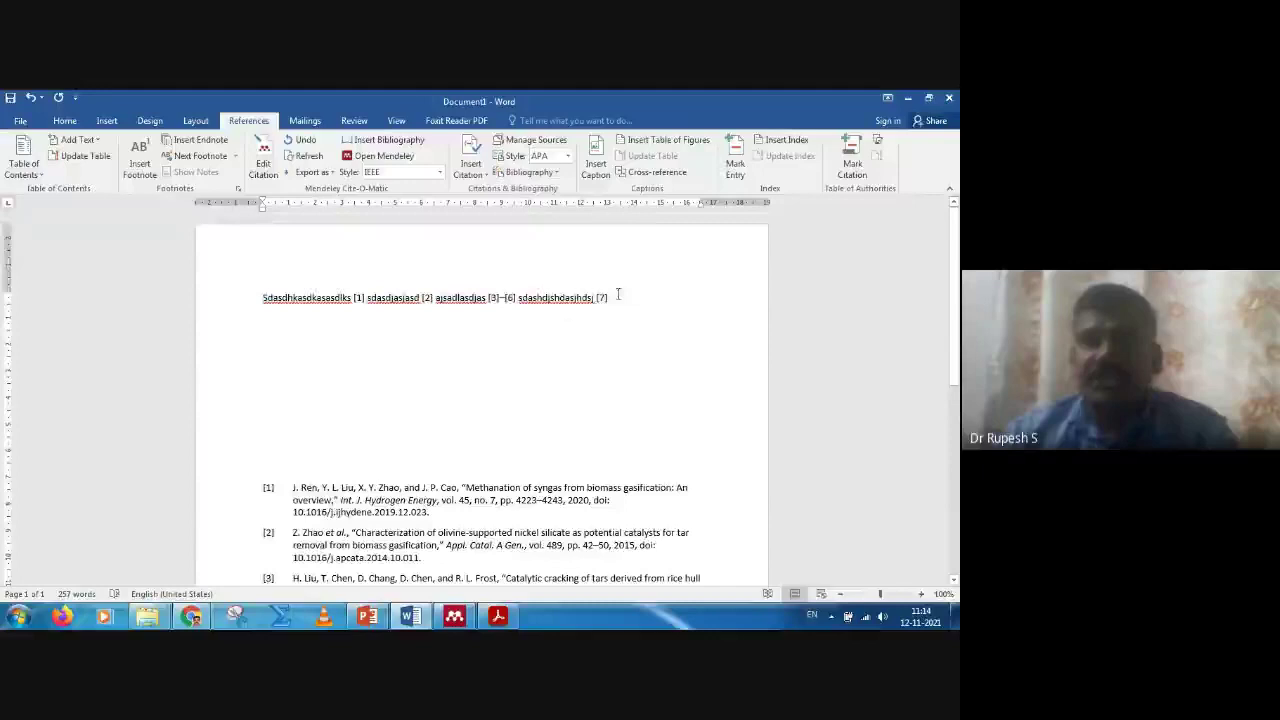
{"action": "scroll", "coordinate": [663, 371], "scroll_direction": "down", "scroll_amount": 5}
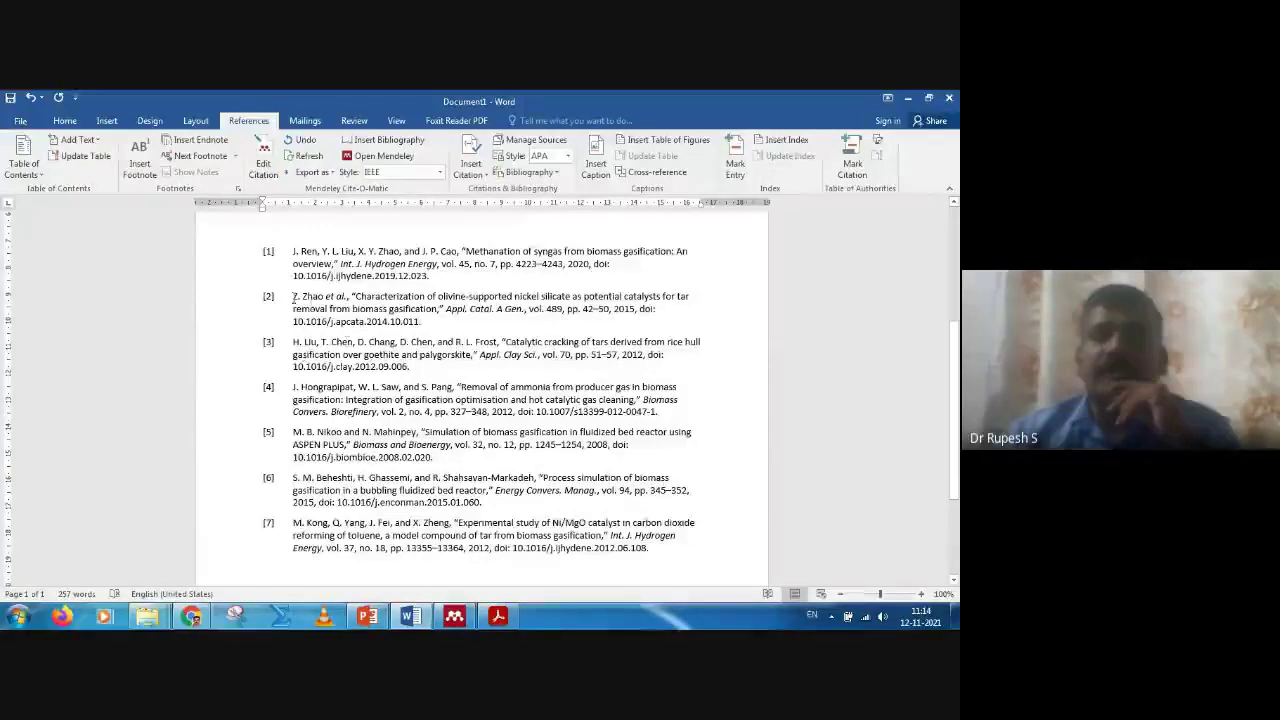
{"action": "left_click_drag", "start_coordinate": [292, 296], "coordinate": [422, 322]}
{"action": "scroll", "coordinate": [634, 453], "scroll_direction": "up", "scroll_amount": 5}
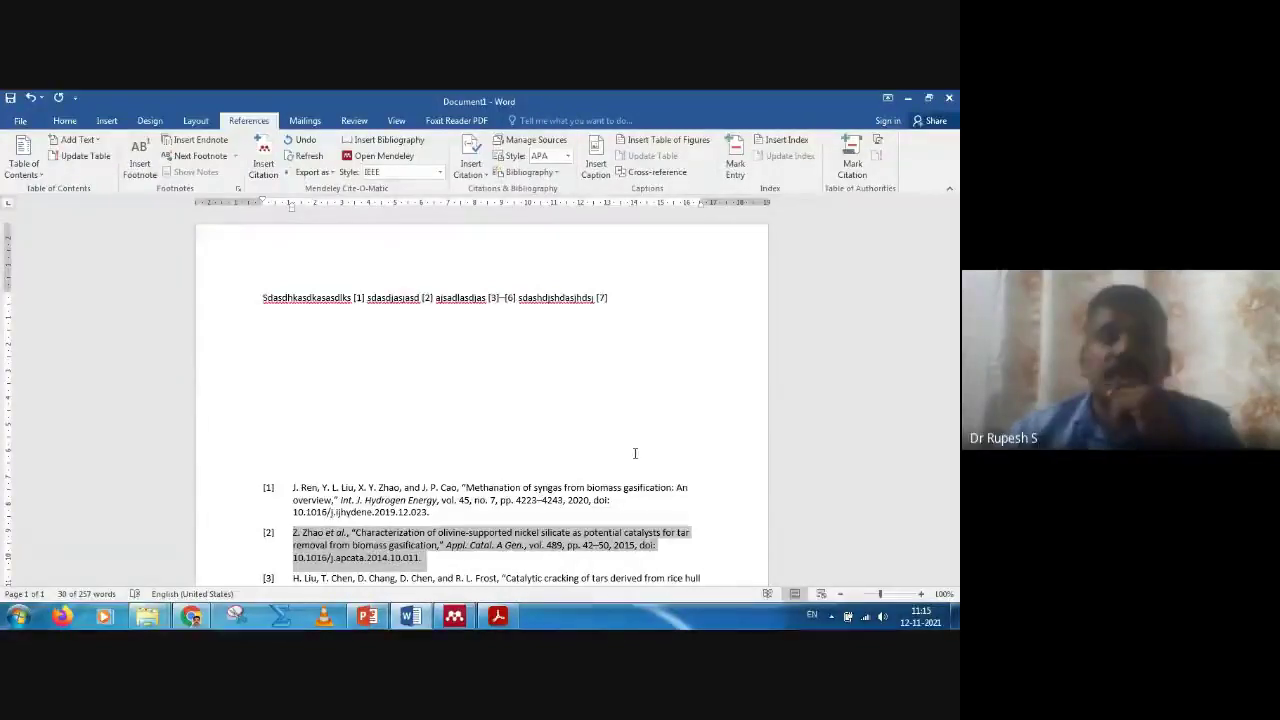
{"action": "left_click", "coordinate": [634, 380]}
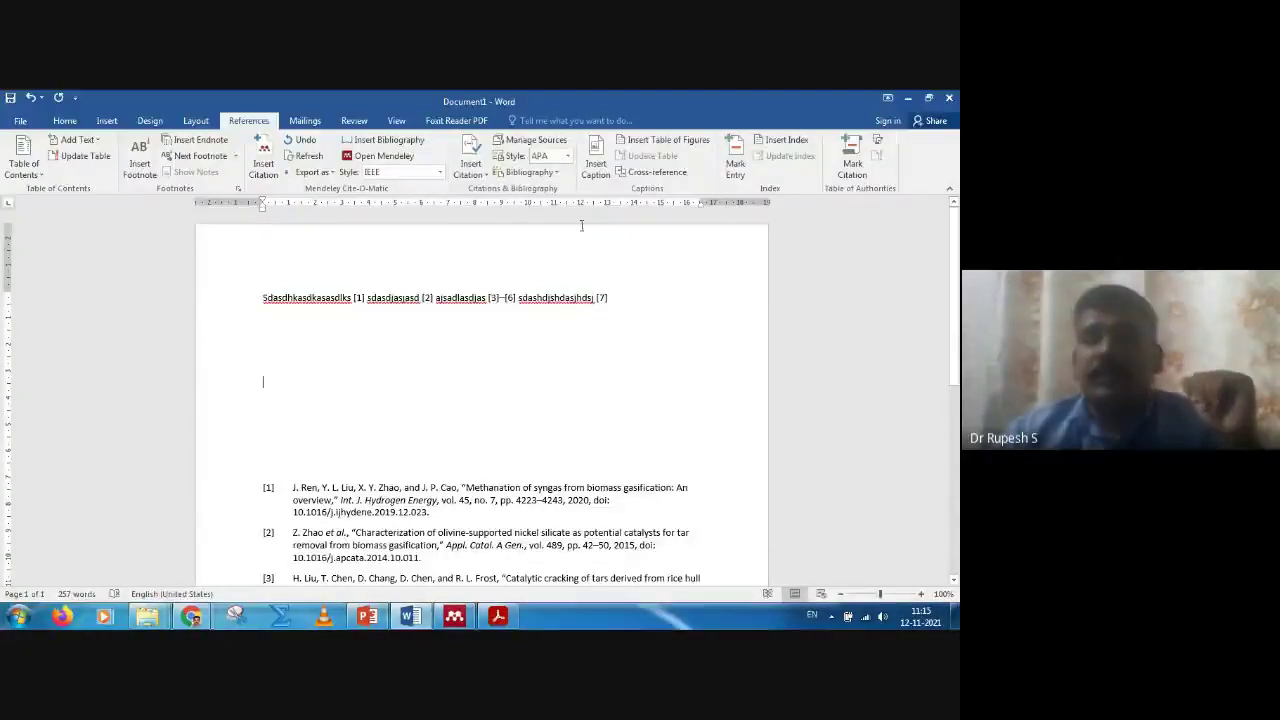
Step: Change the Mendeley citation style to ACS Applied Nano Materials and check the citations and bibliography
{"action": "left_click", "coordinate": [441, 173]}
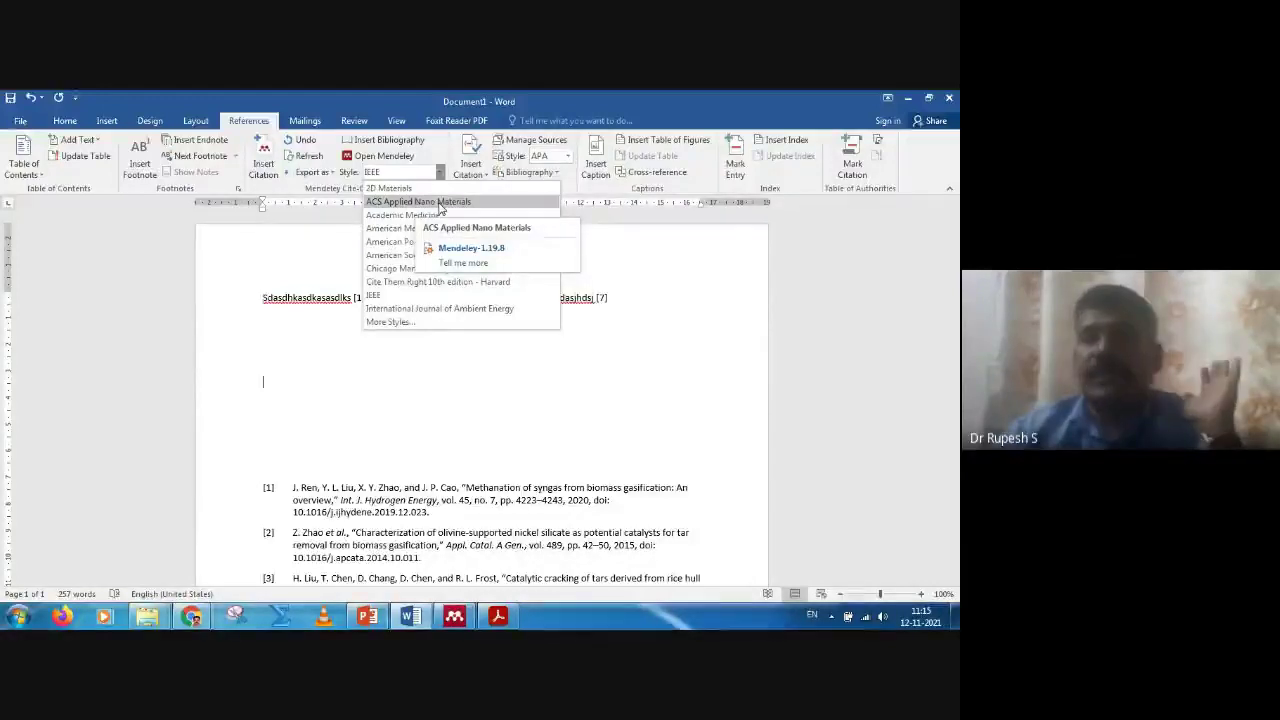
{"action": "left_click", "coordinate": [440, 203]}
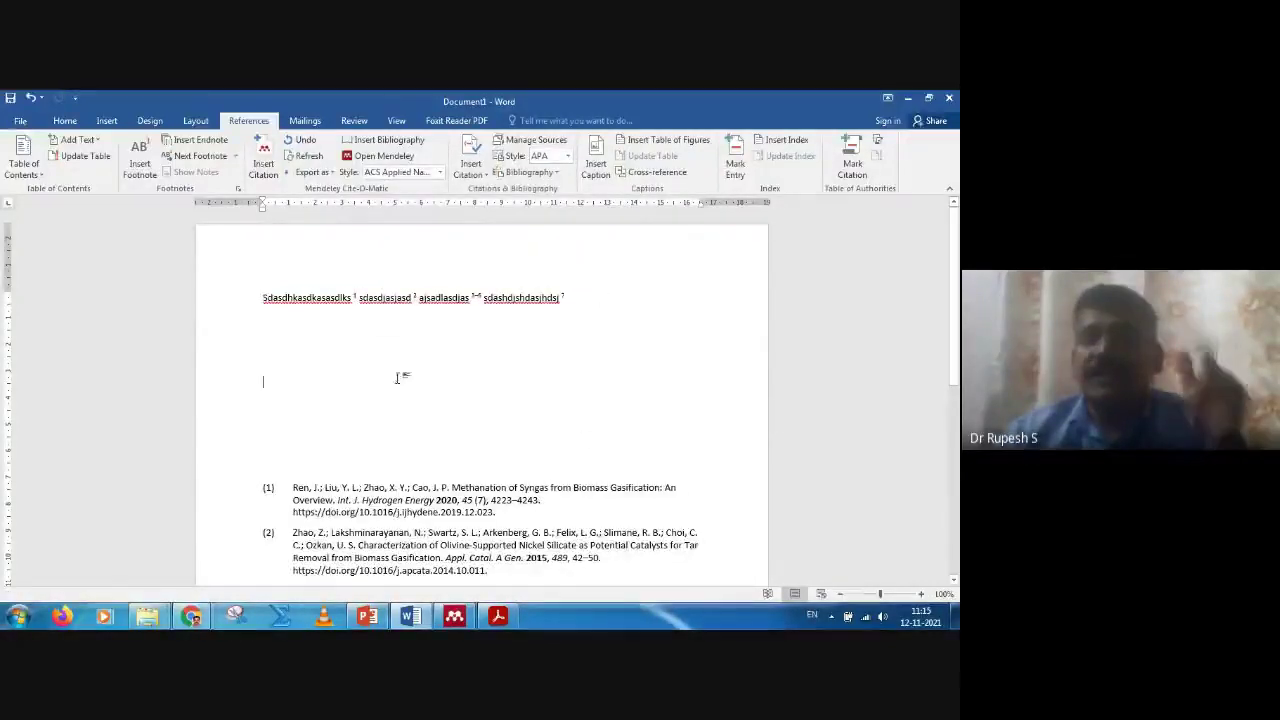
{"action": "left_click", "coordinate": [354, 297]}
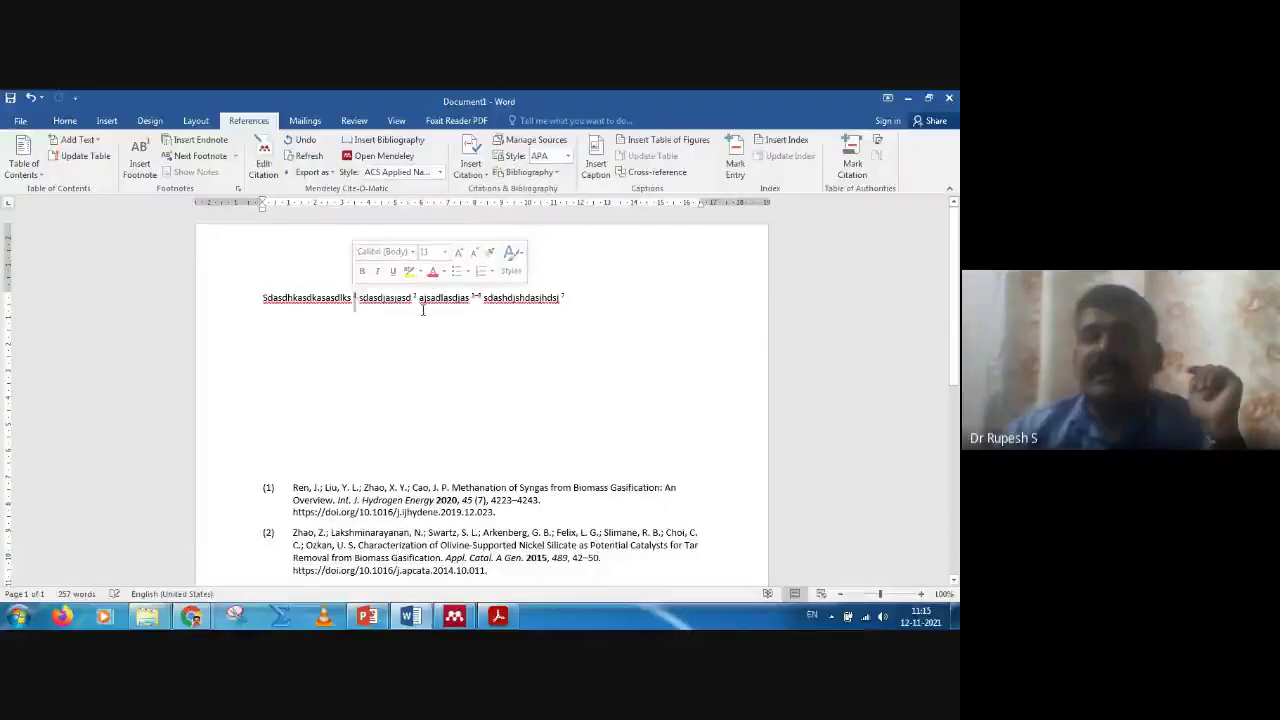
{"action": "left_click", "coordinate": [415, 297]}
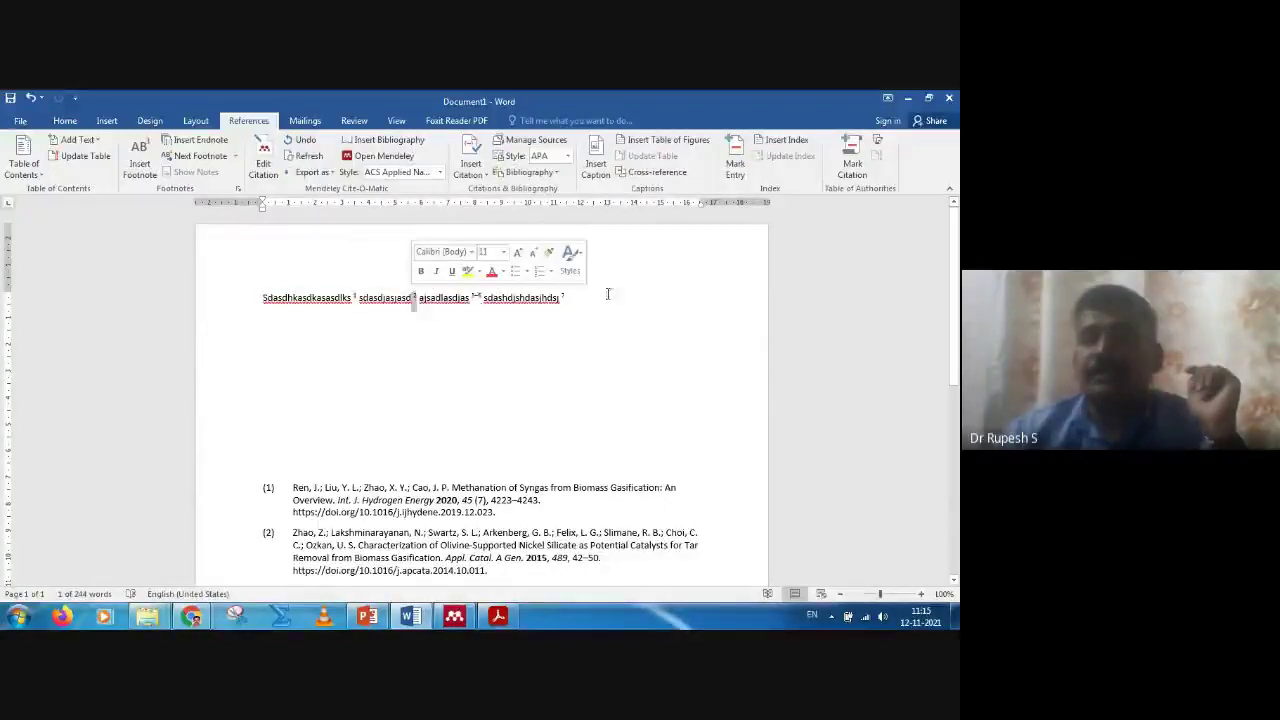
{"action": "scroll", "coordinate": [601, 297], "scroll_direction": "down", "scroll_amount": 7}
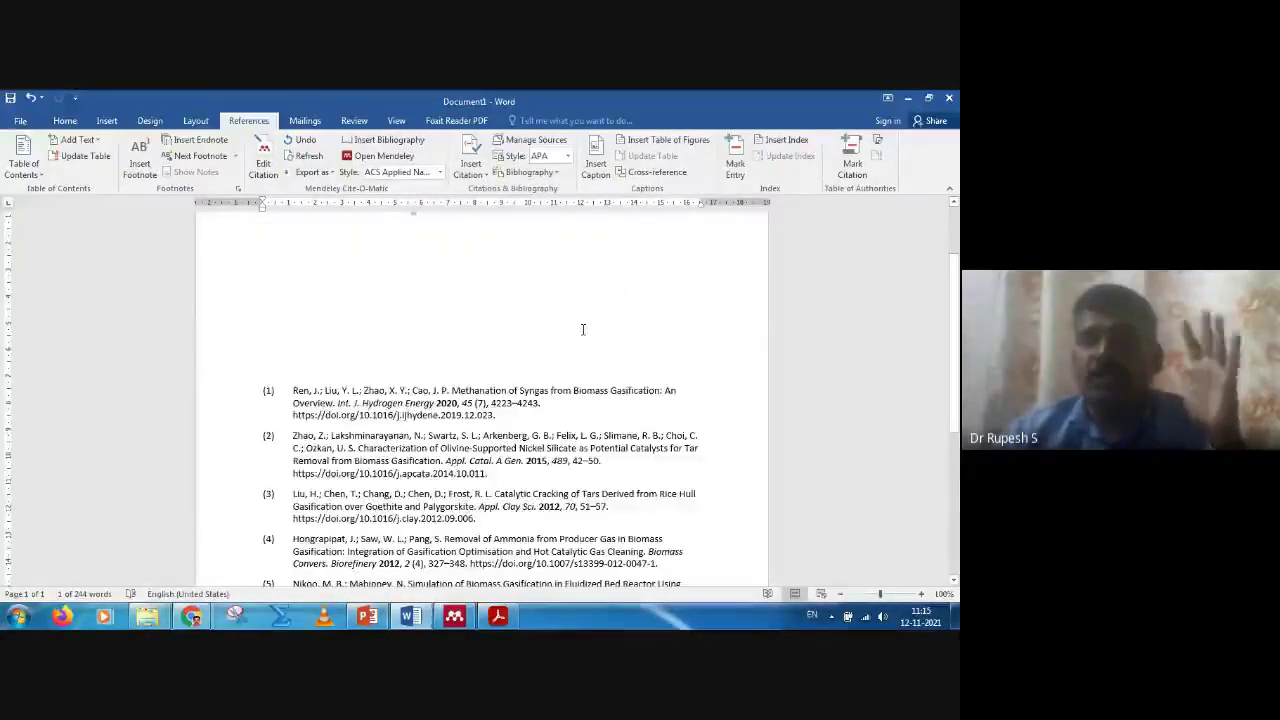
{"action": "scroll", "coordinate": [541, 441], "scroll_direction": "up", "scroll_amount": 7}
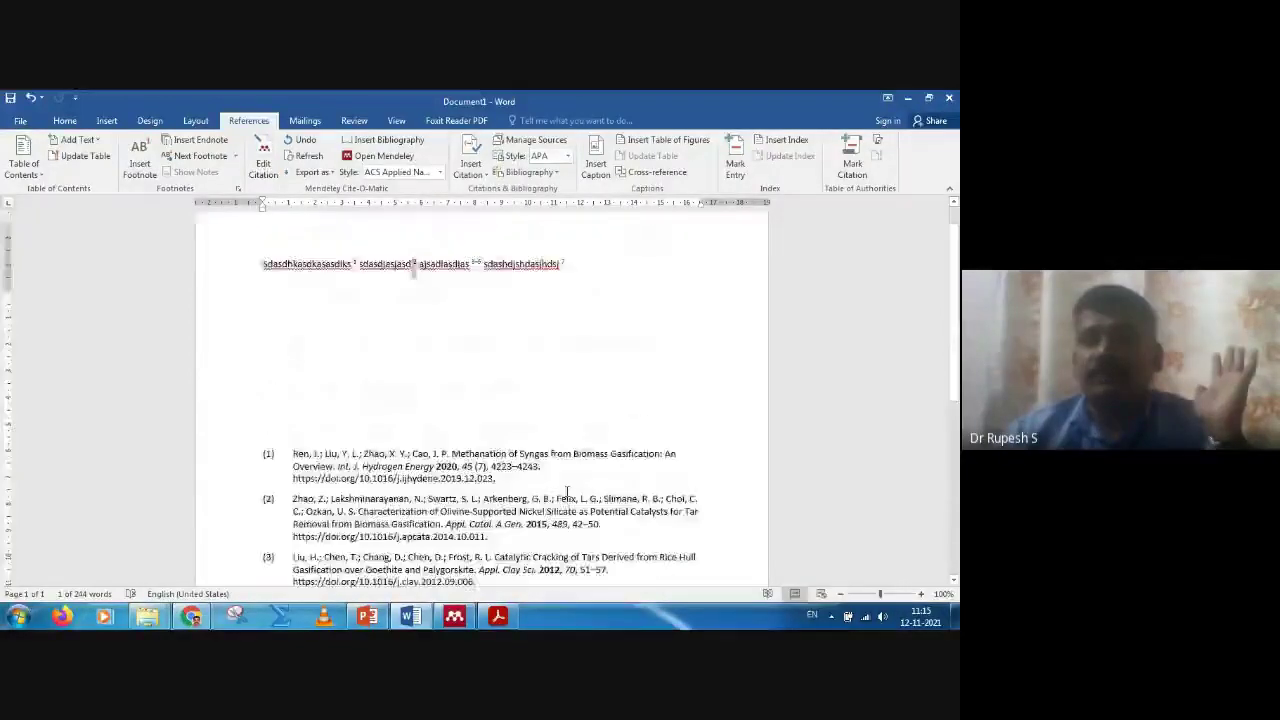
Step: Switch the Mendeley citation style to International Journal of Ambient Energy and review the reformatted citations and reference list
{"action": "left_click", "coordinate": [440, 173]}
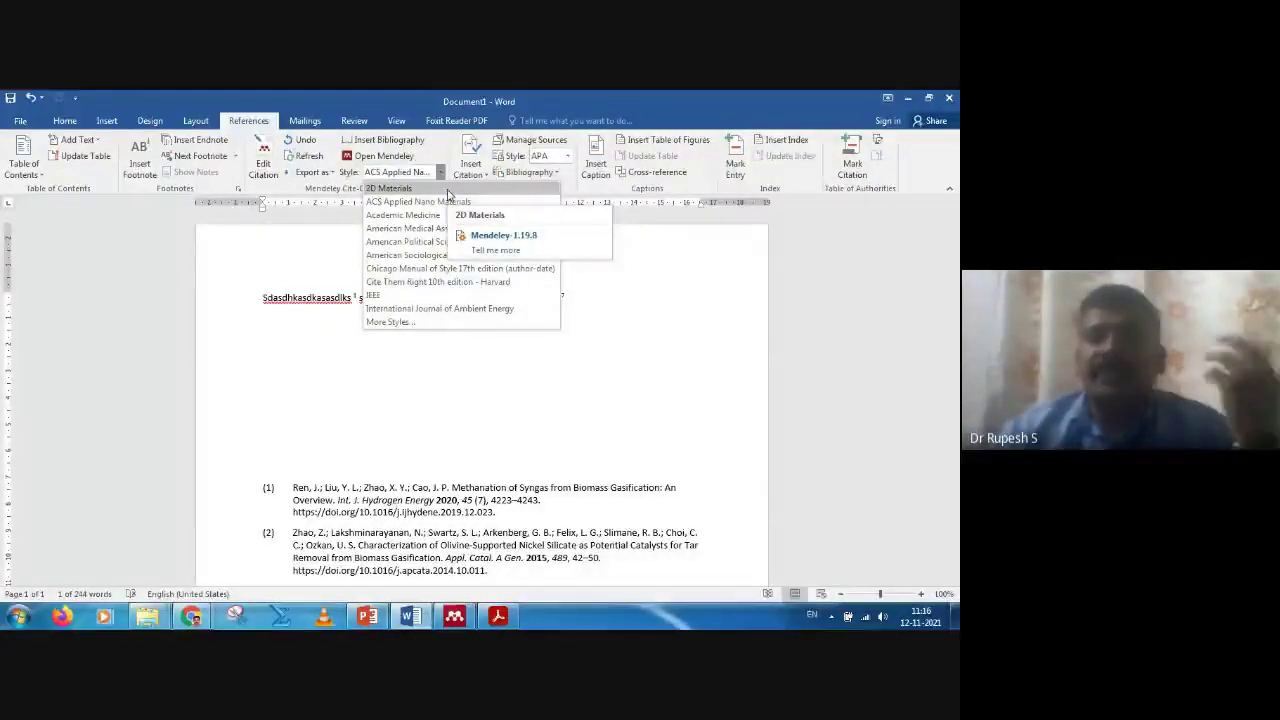
{"action": "left_click", "coordinate": [440, 309]}
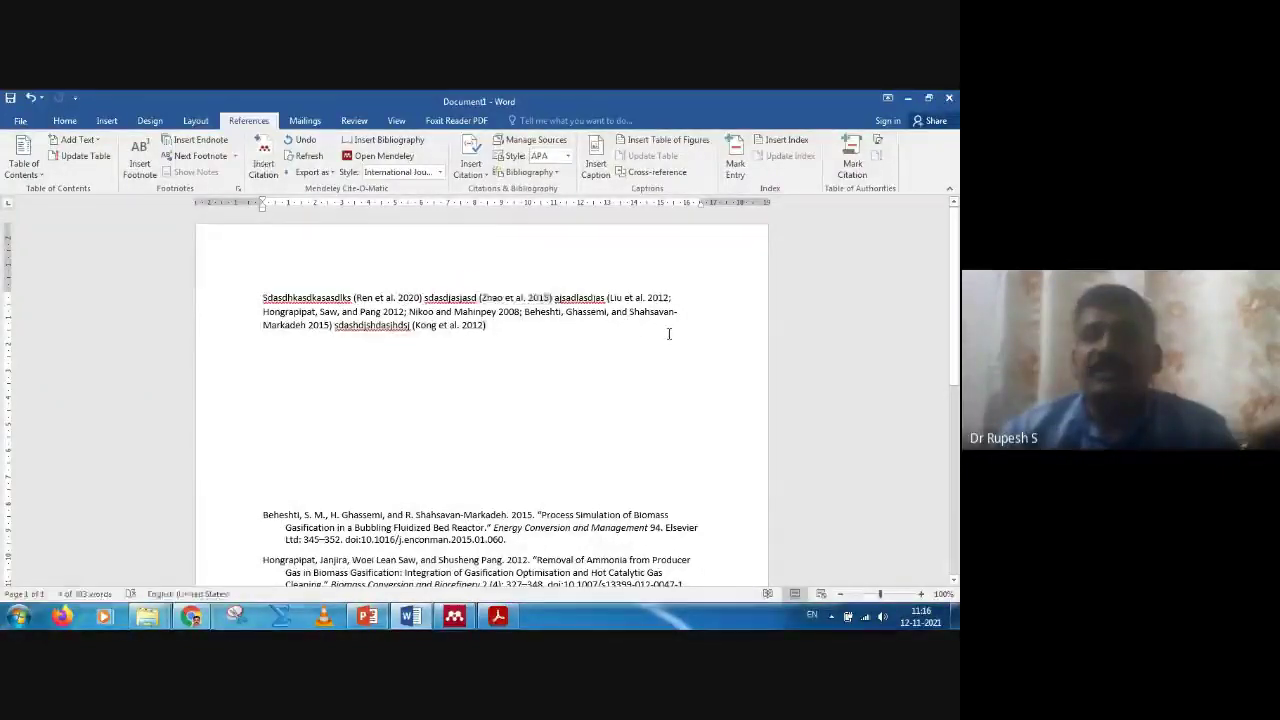
{"action": "scroll", "coordinate": [462, 404], "scroll_direction": "down", "scroll_amount": 3}
{"action": "scroll", "coordinate": [462, 404], "scroll_direction": "down", "scroll_amount": 4}
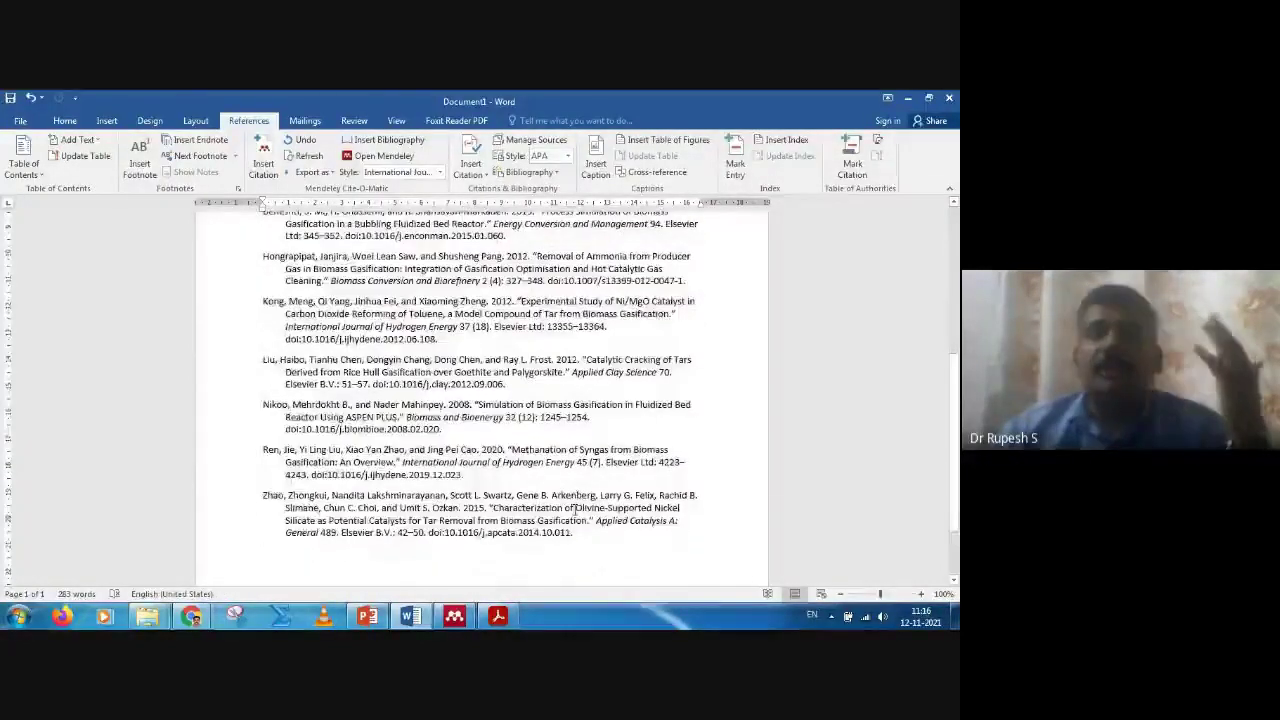
{"action": "scroll", "coordinate": [575, 510], "scroll_direction": "up", "scroll_amount": 7}
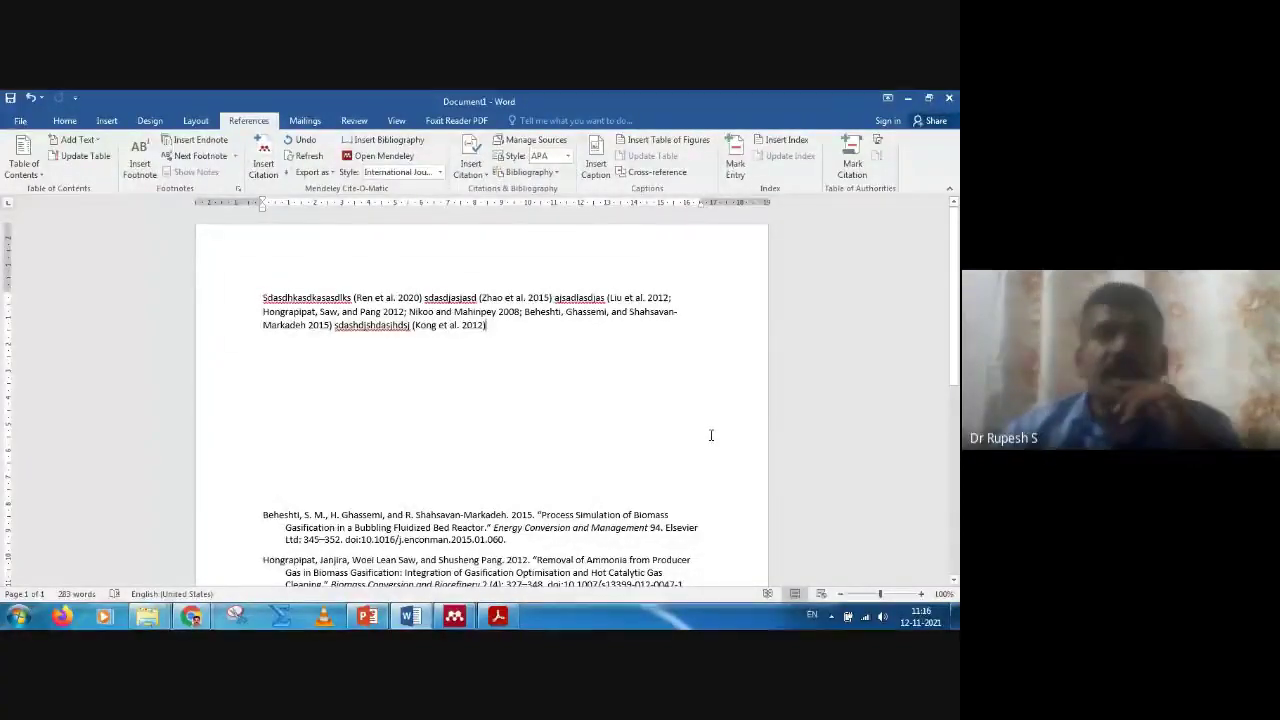
Step: Install the Academy of Management Journal citation style from Mendeley's catalogue of additional styles
{"action": "left_click", "coordinate": [440, 172]}
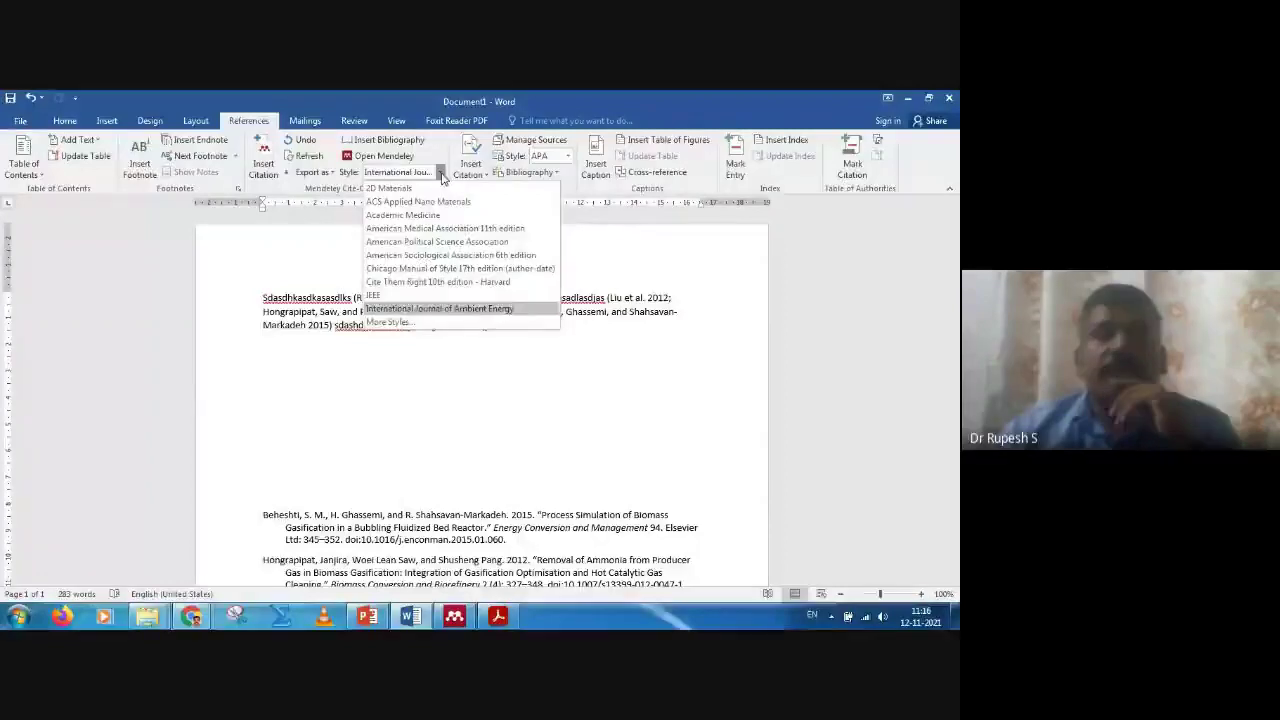
{"action": "left_click", "coordinate": [400, 324]}
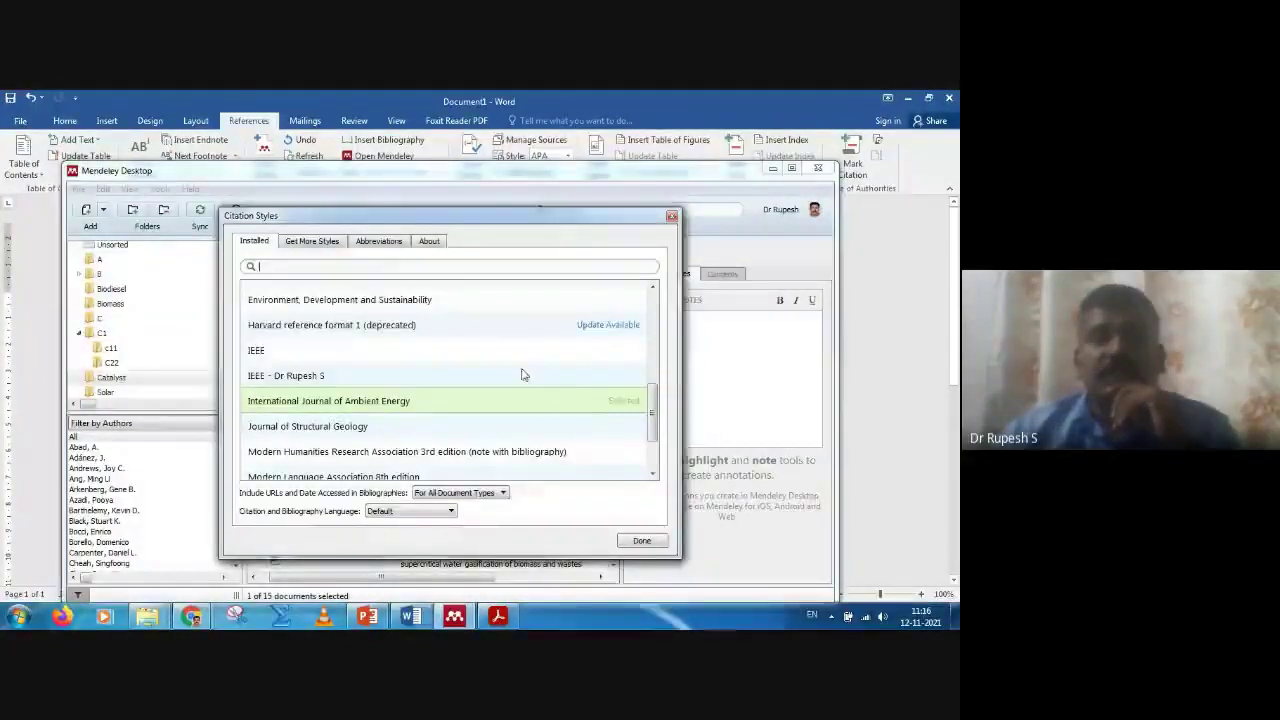
{"action": "left_click", "coordinate": [312, 242]}
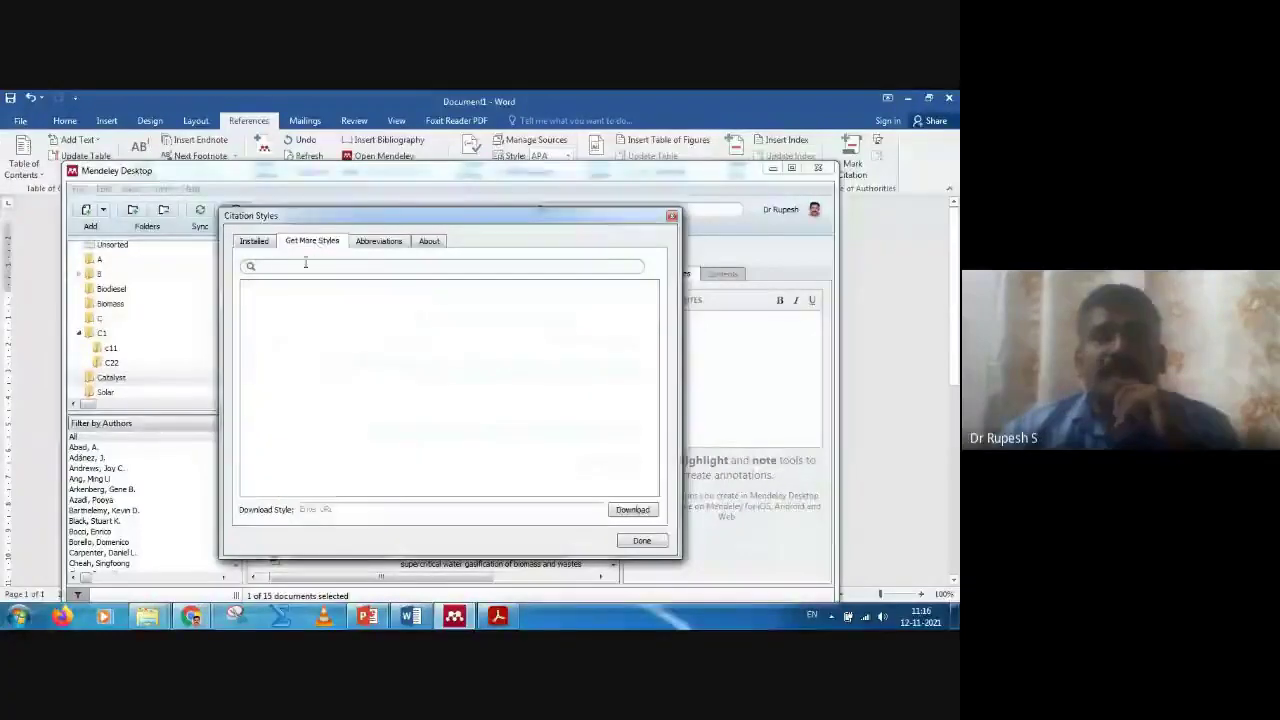
{"action": "left_click", "coordinate": [304, 266]}
{"action": "type", "text": "fst"}
{"action": "key", "text": "BackSpace"}
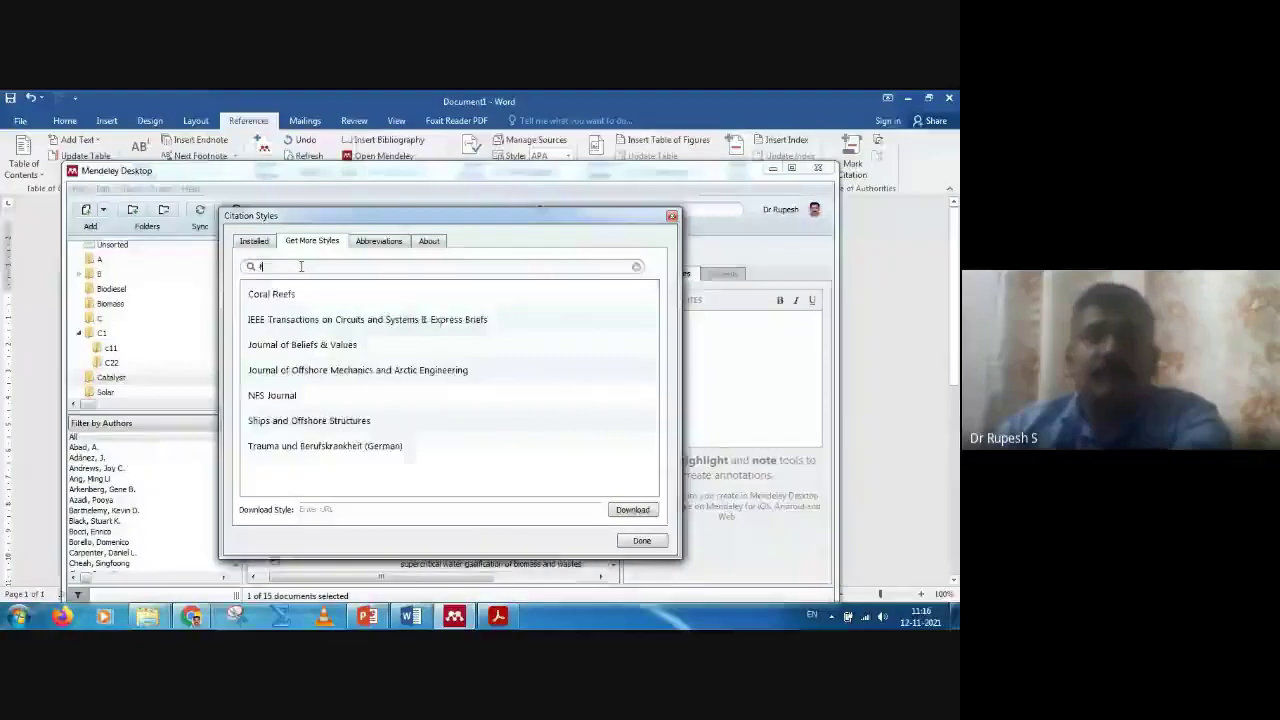
{"action": "key", "text": "BackSpace"}
{"action": "key", "text": "BackSpace"}
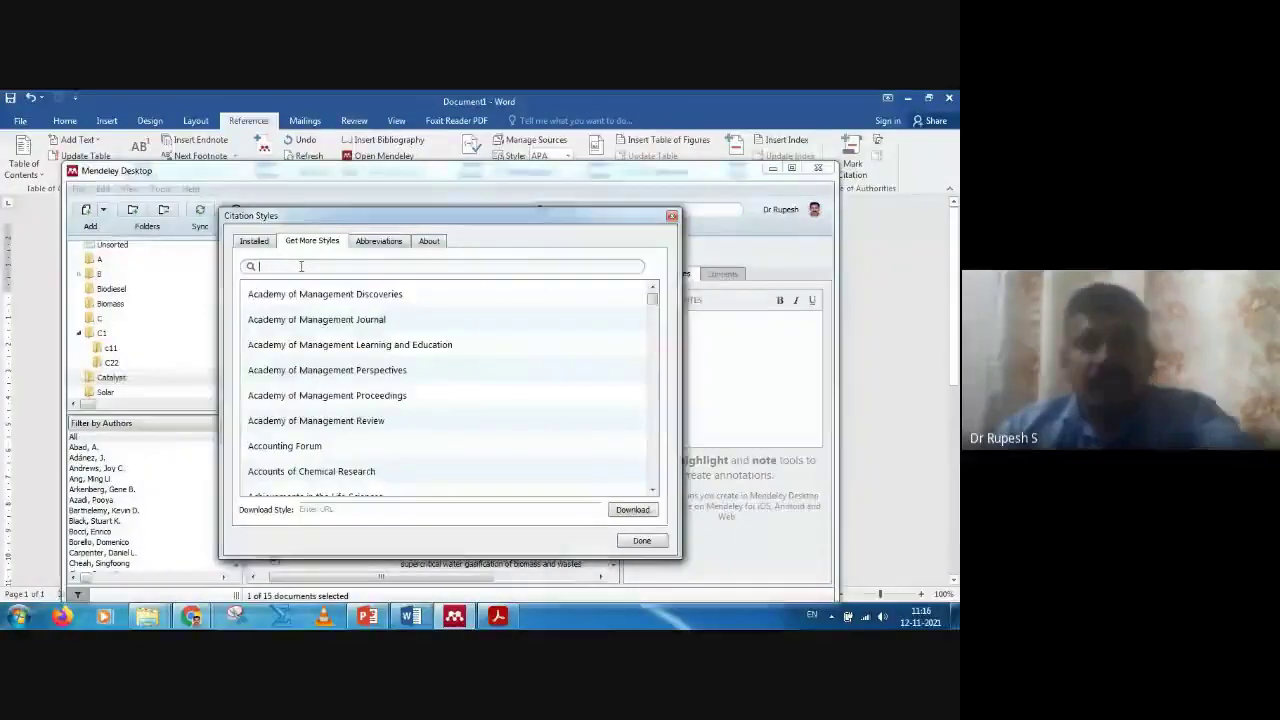
{"action": "left_click", "coordinate": [310, 322]}
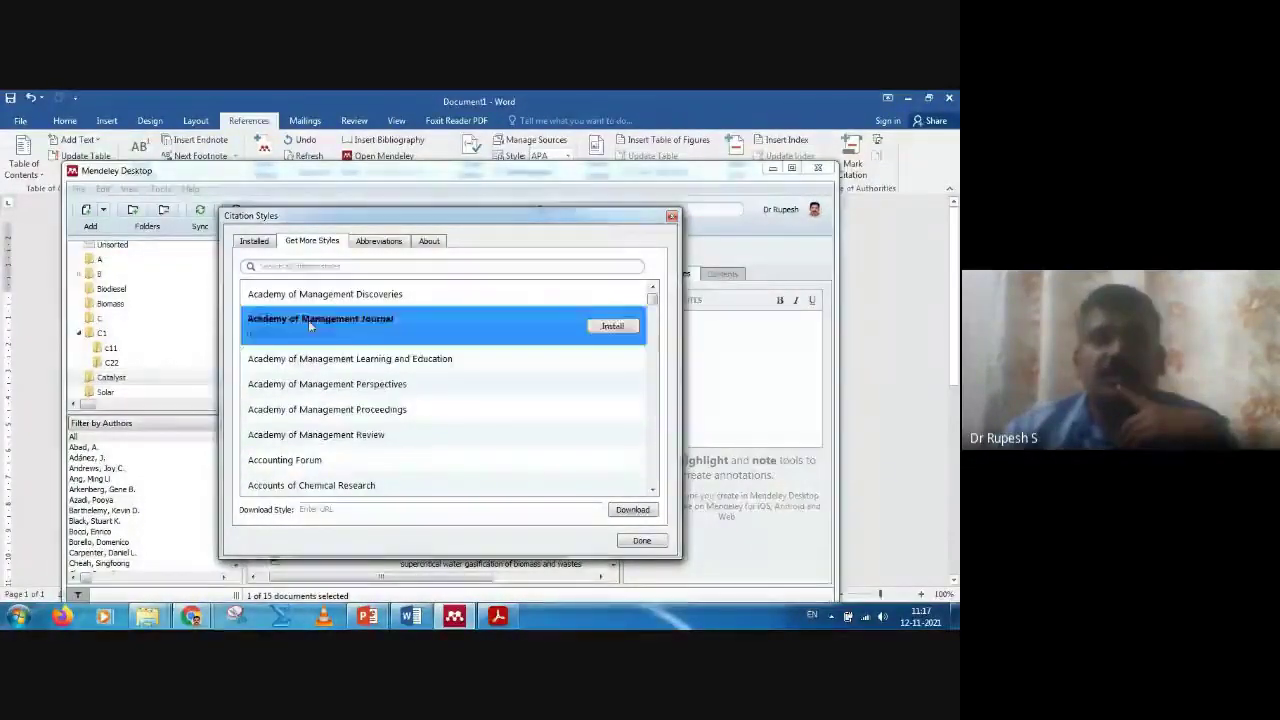
{"action": "left_click", "coordinate": [612, 326]}
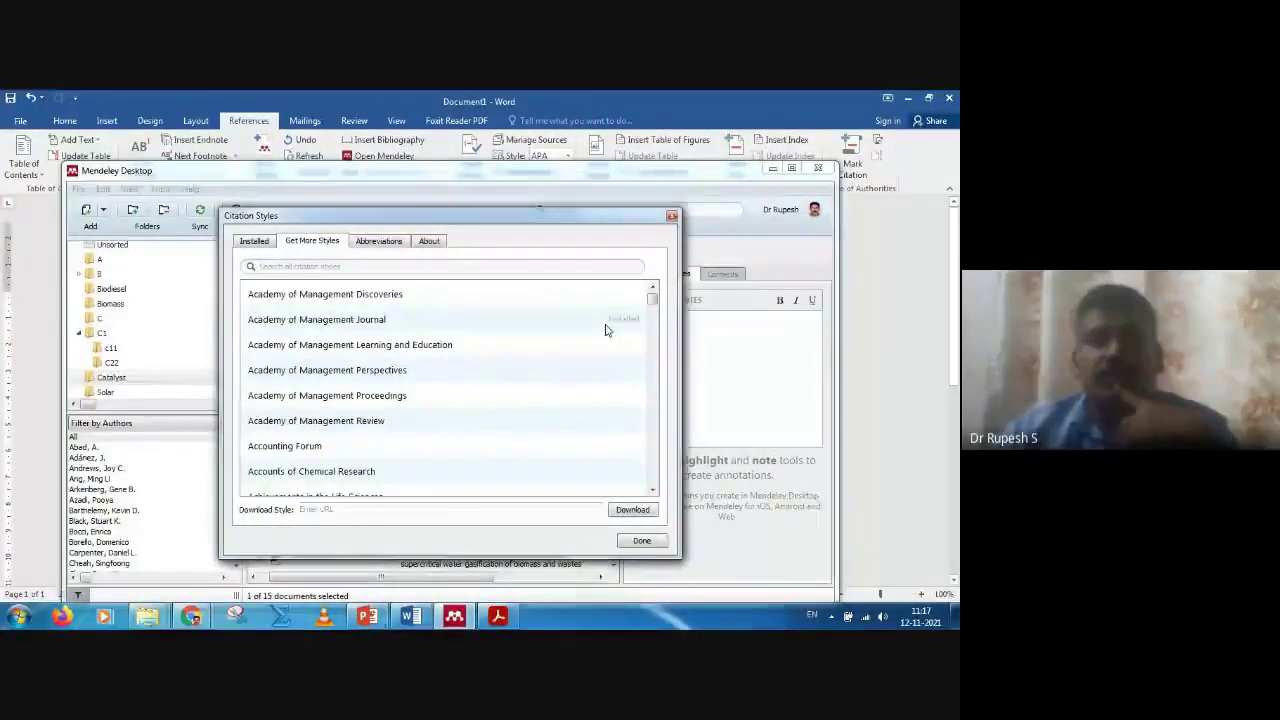
Step: Apply the installed Academy of Management Journal style to the document and return to Word
{"action": "left_click", "coordinate": [254, 243]}
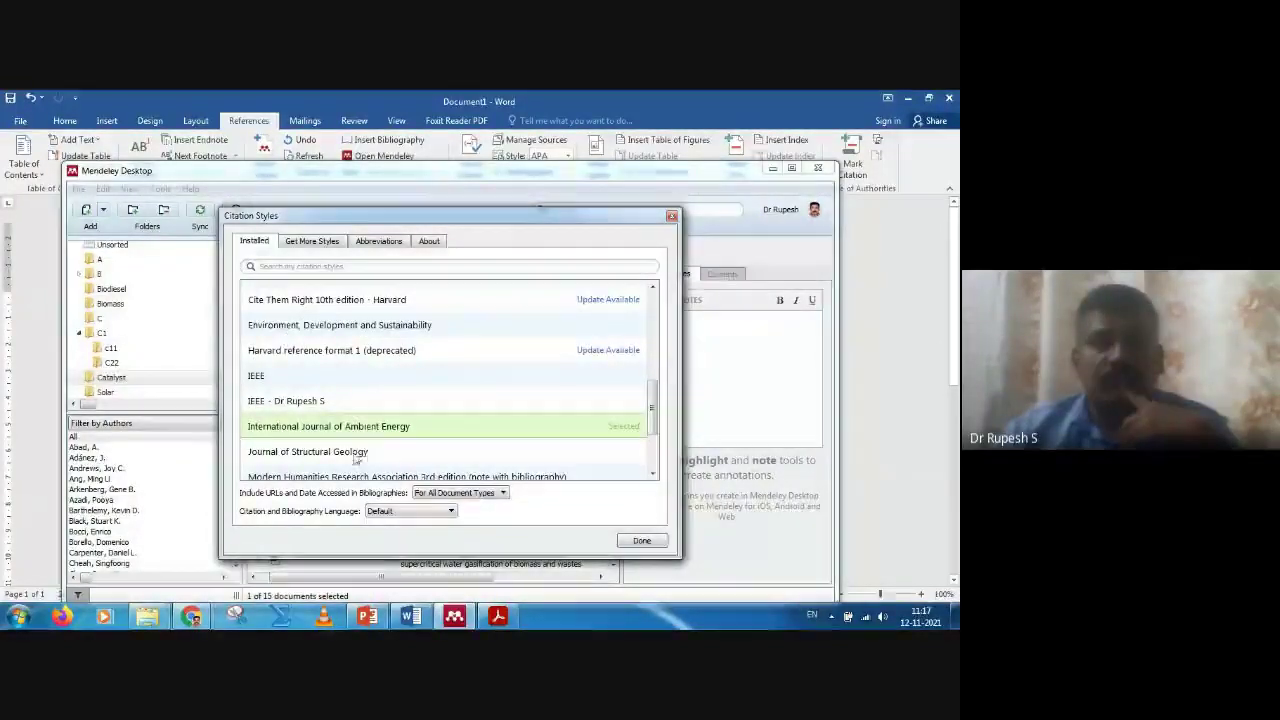
{"action": "scroll", "coordinate": [385, 405], "scroll_direction": "up", "scroll_amount": 2}
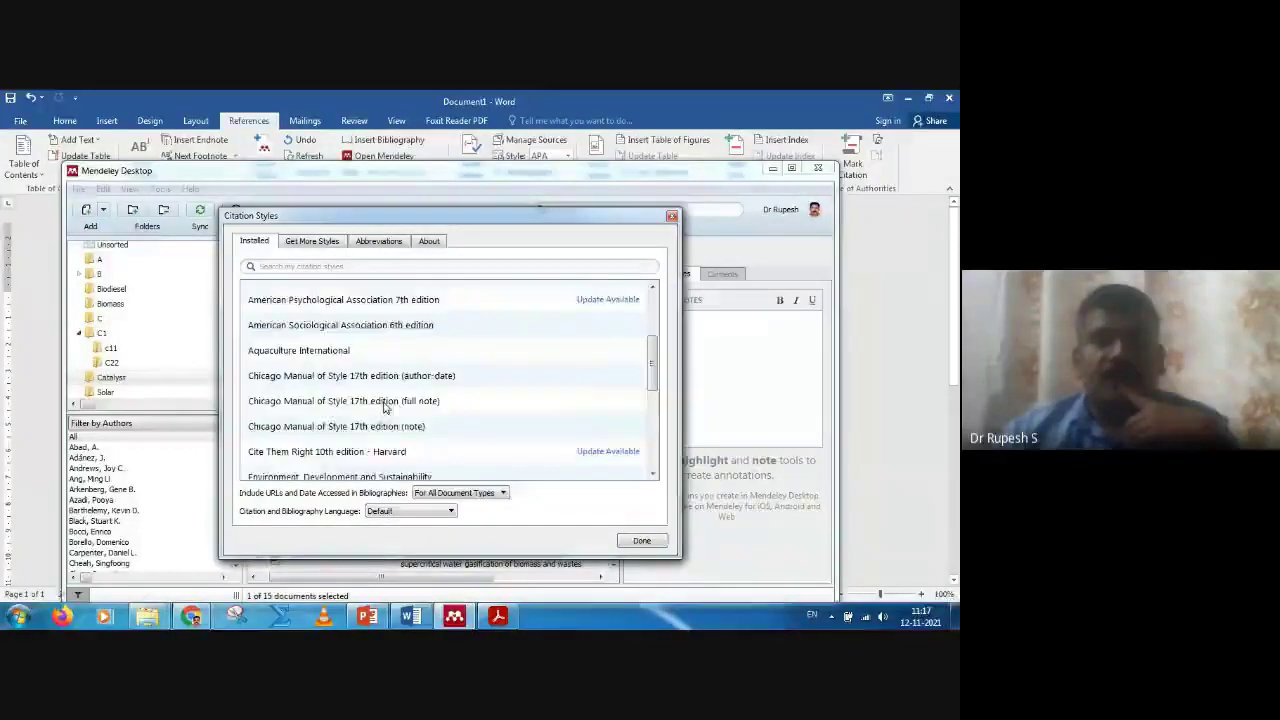
{"action": "scroll", "coordinate": [385, 405], "scroll_direction": "up", "scroll_amount": 2}
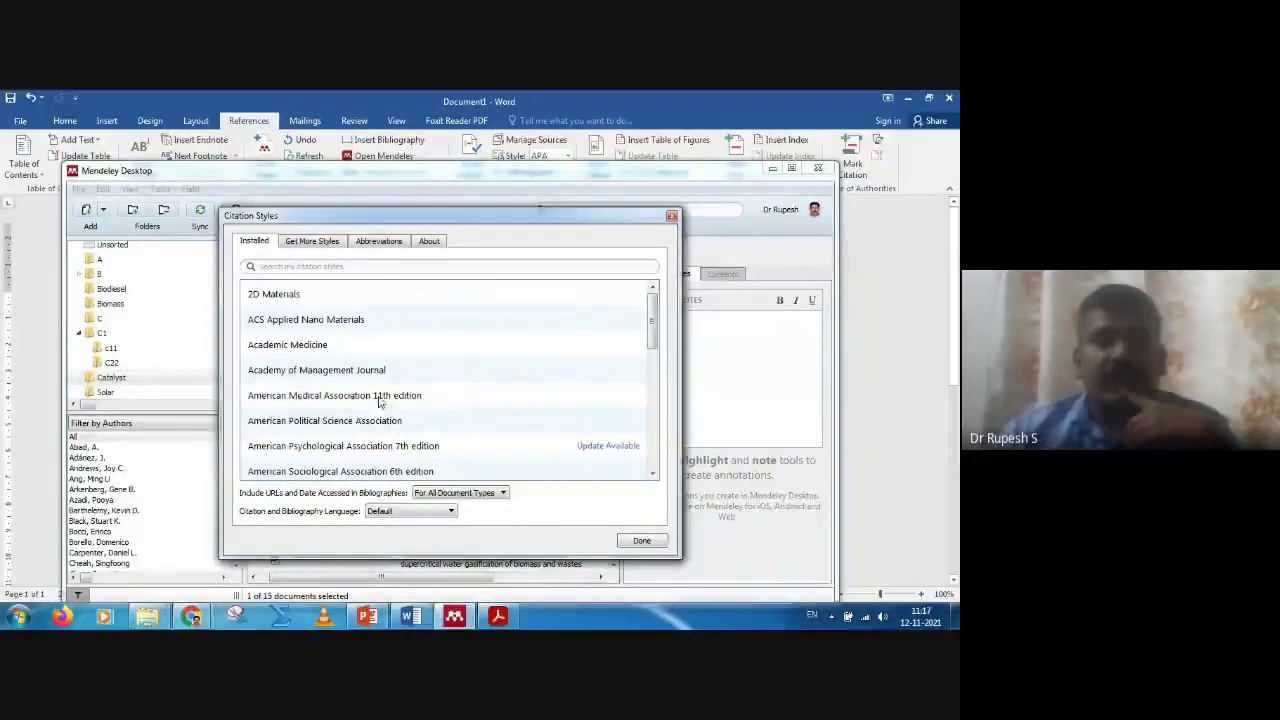
{"action": "left_click", "coordinate": [340, 369]}
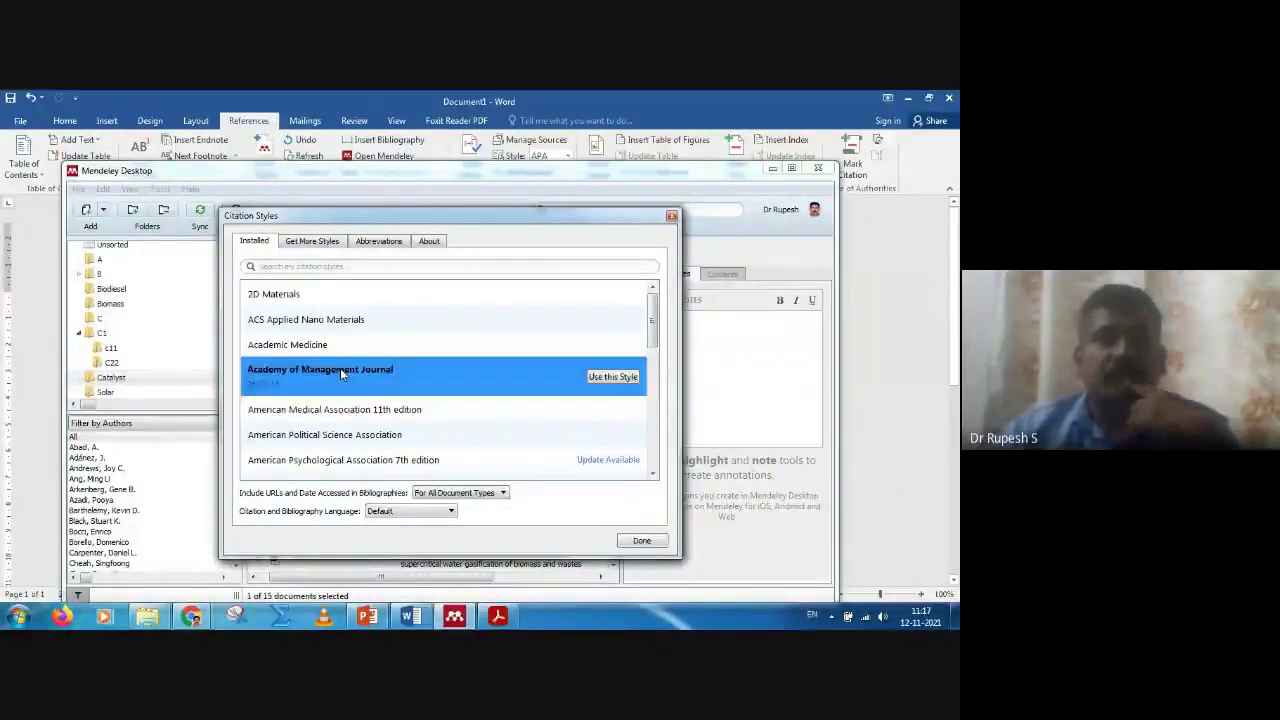
{"action": "left_click", "coordinate": [607, 378]}
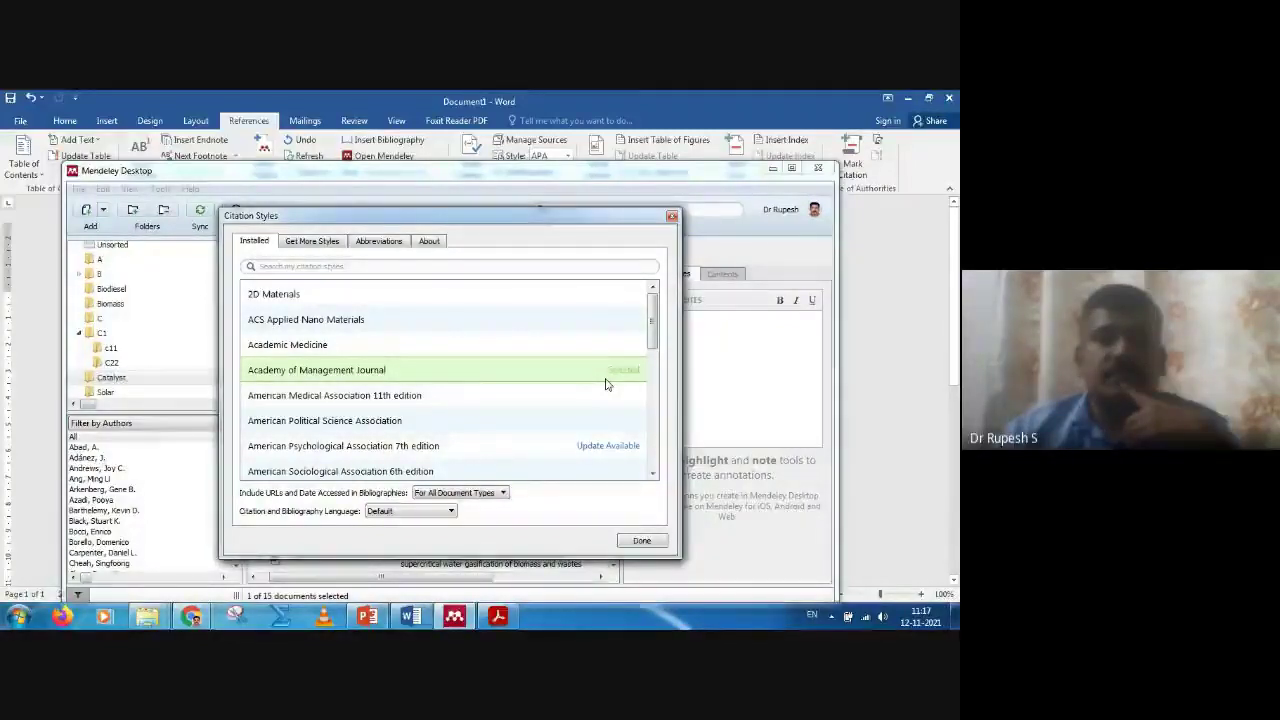
{"action": "left_click", "coordinate": [369, 97]}
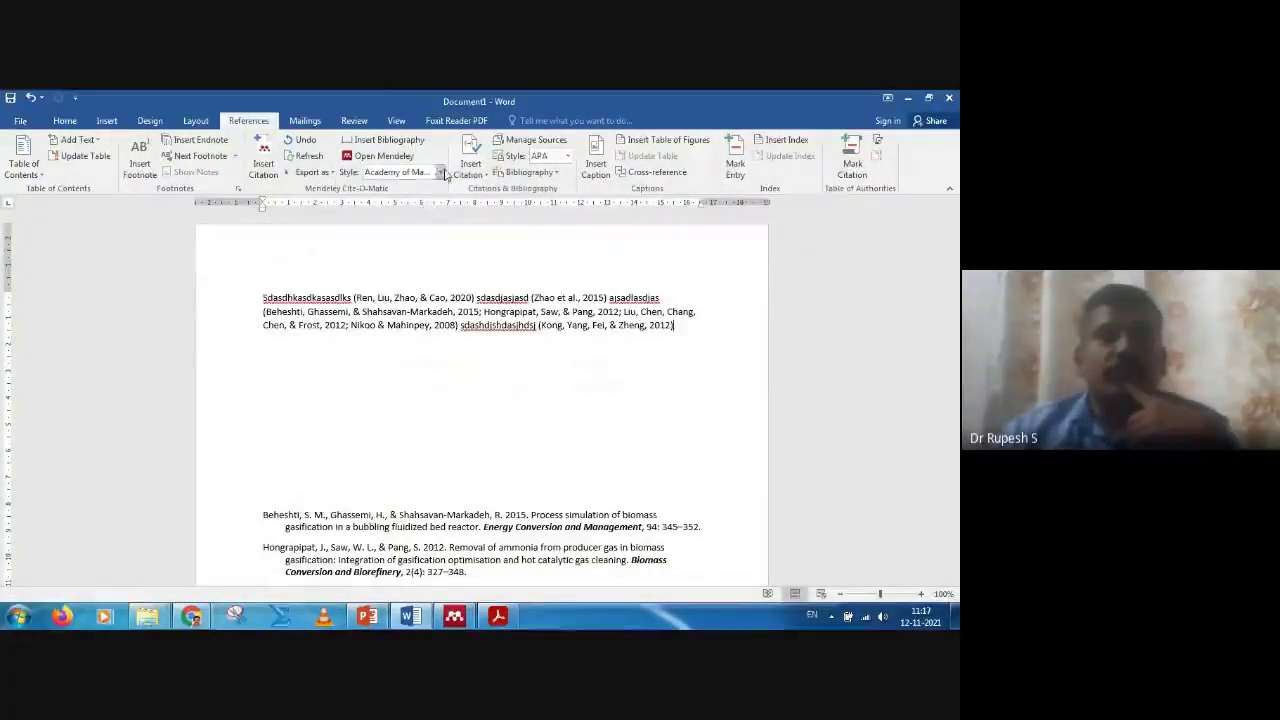
Step: Change the Mendeley citation style to American Medical Association 11th edition
{"action": "left_click", "coordinate": [439, 172]}
{"action": "left_click", "coordinate": [438, 217]}
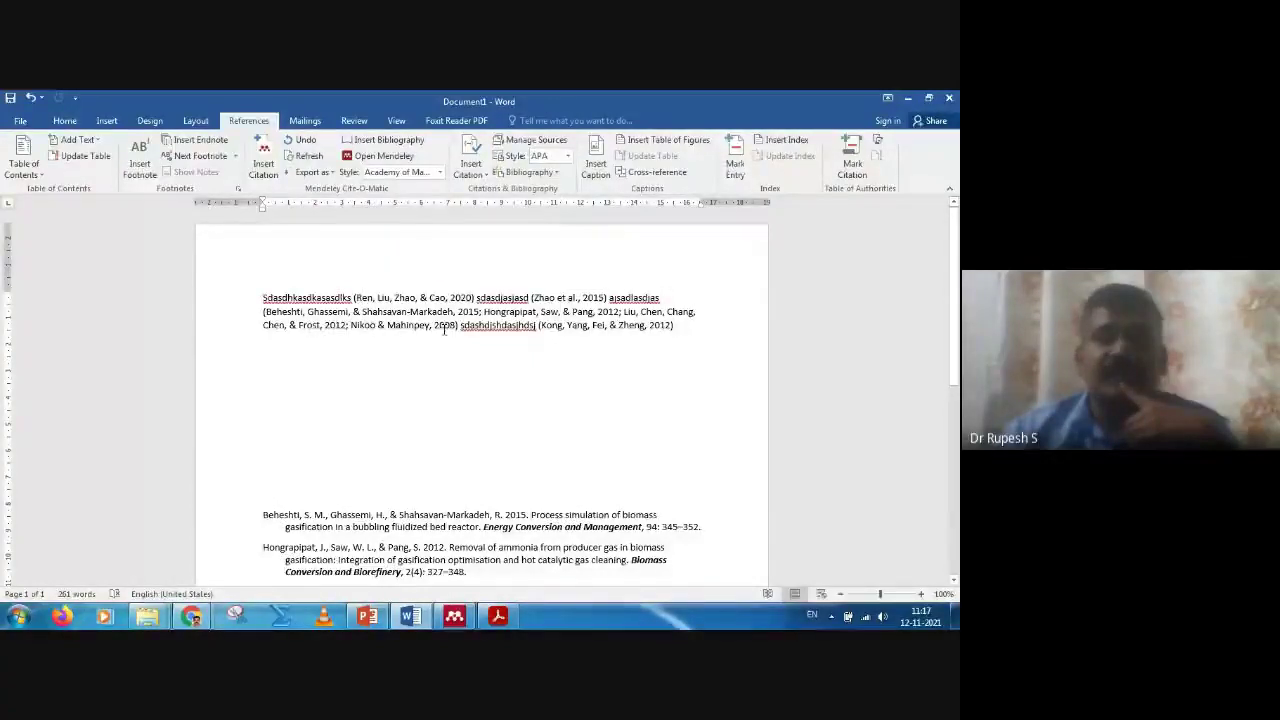
{"action": "left_click", "coordinate": [440, 173]}
{"action": "left_click", "coordinate": [416, 229]}
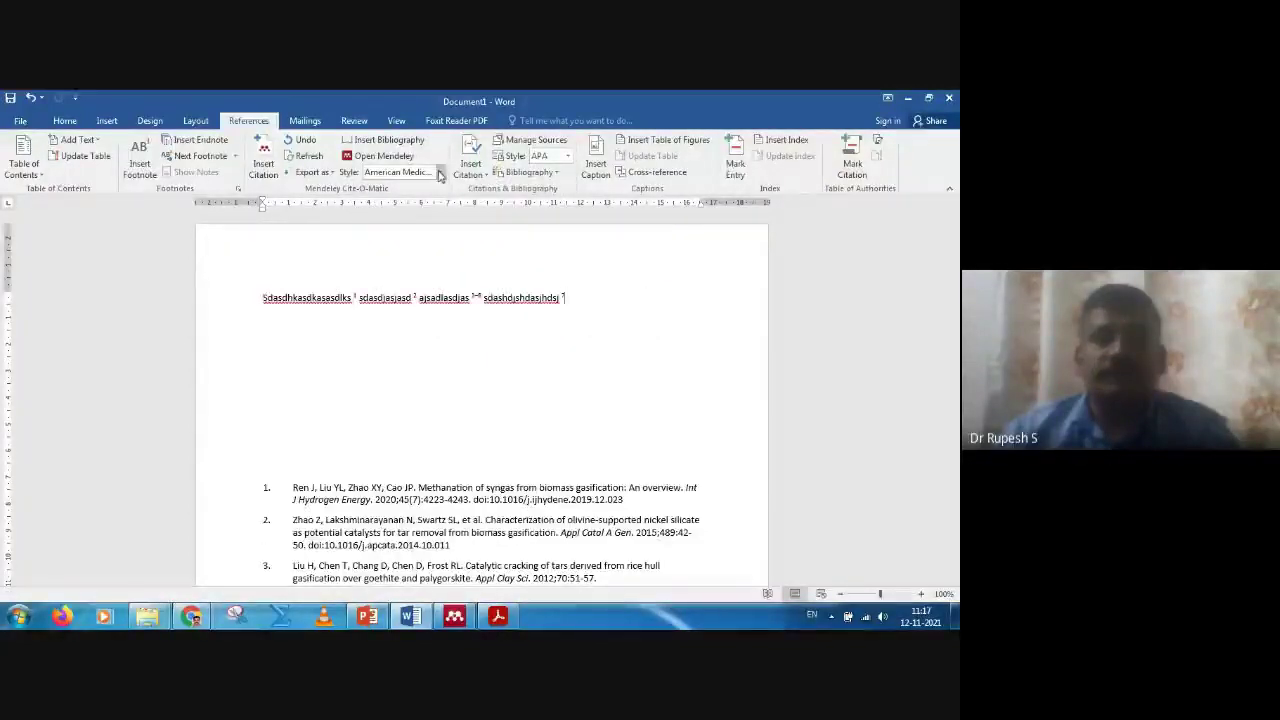
Step: Switch the Mendeley citation style back to Academy of Management Journal
{"action": "left_click", "coordinate": [440, 173]}
{"action": "left_click", "coordinate": [420, 213]}
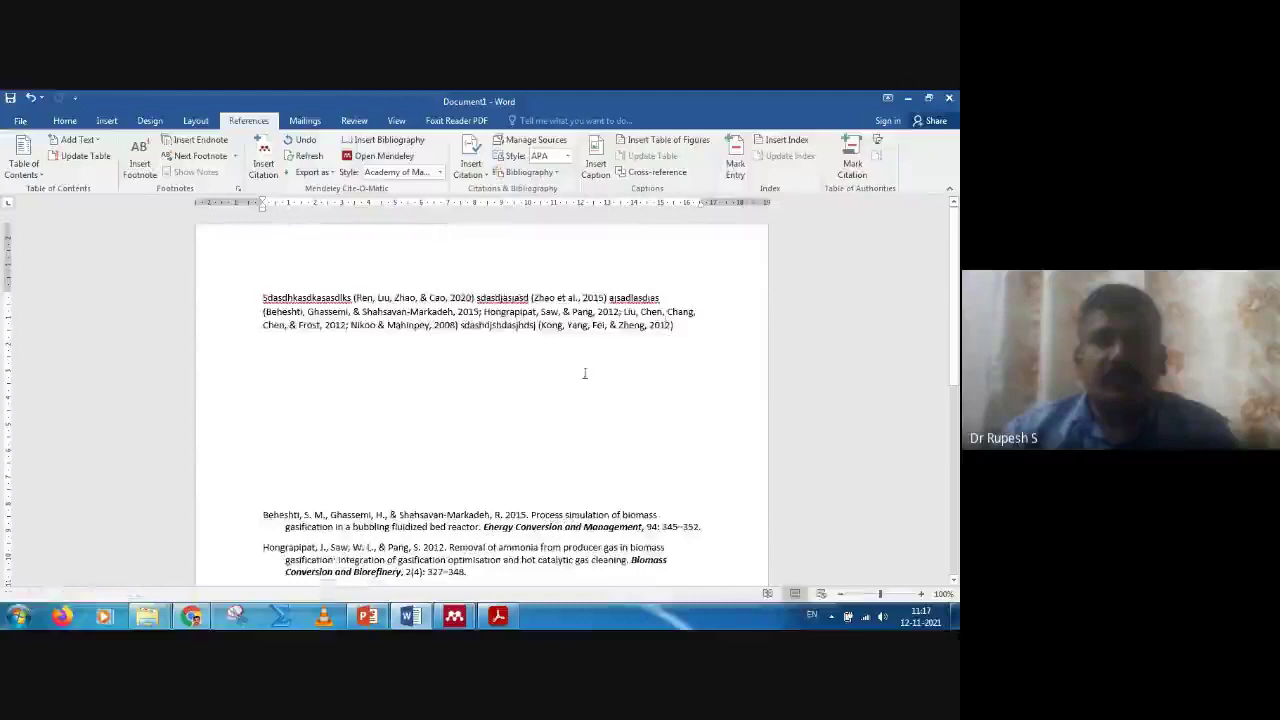
Step: Install the ACS Applied Materials & Interfaces citation style from Mendeley's catalogue of additional styles
{"action": "left_click", "coordinate": [440, 172]}
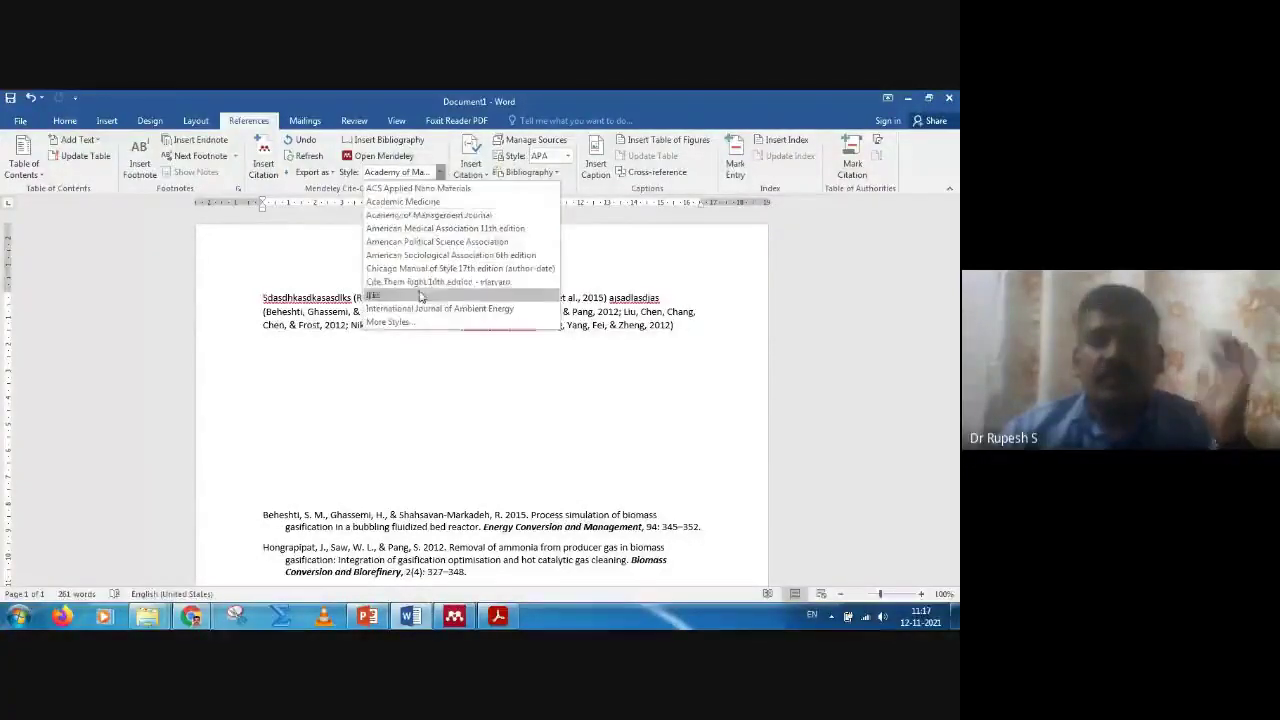
{"action": "left_click", "coordinate": [389, 322]}
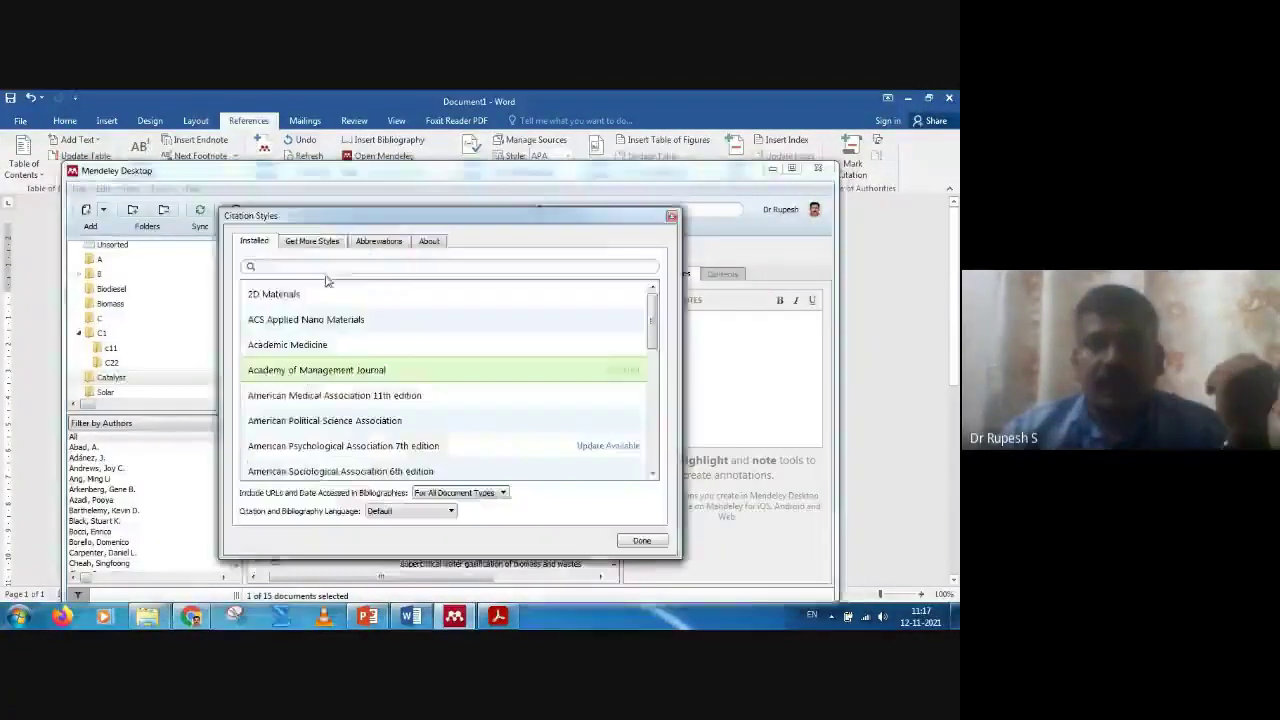
{"action": "left_click", "coordinate": [334, 243]}
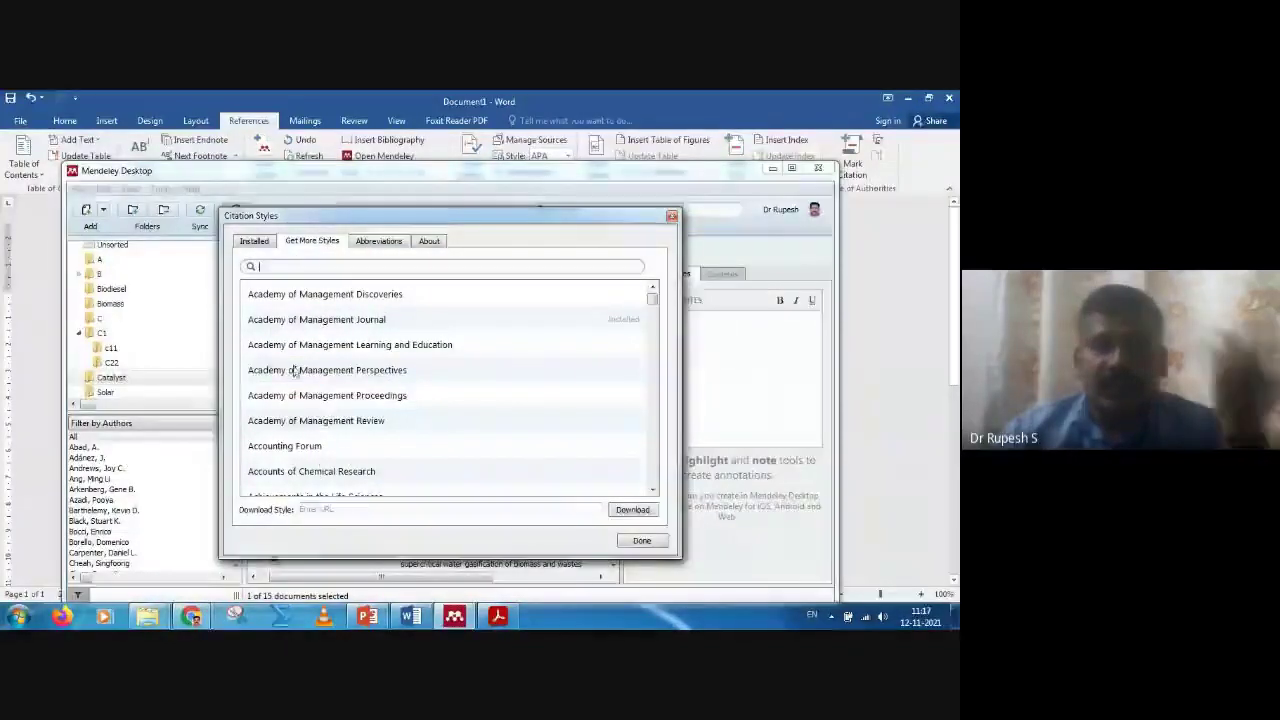
{"action": "scroll", "coordinate": [352, 388], "scroll_direction": "down", "scroll_amount": 1}
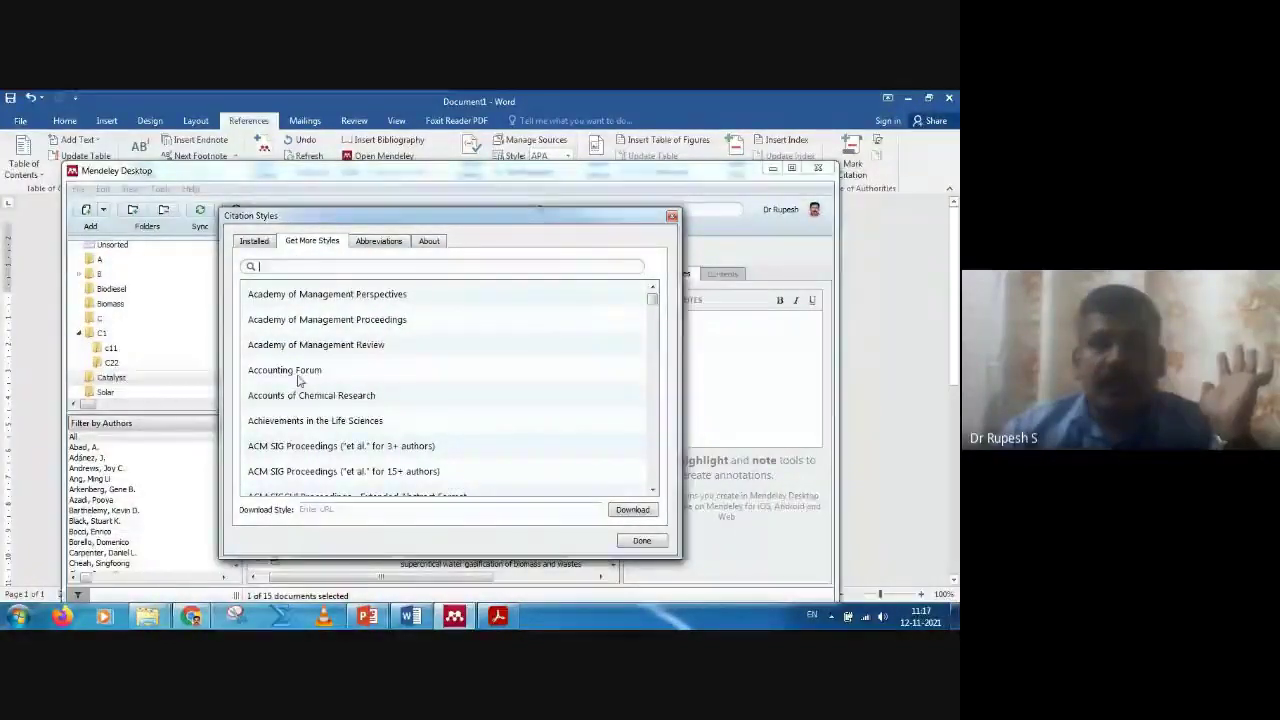
{"action": "scroll", "coordinate": [298, 376], "scroll_direction": "down", "scroll_amount": 2}
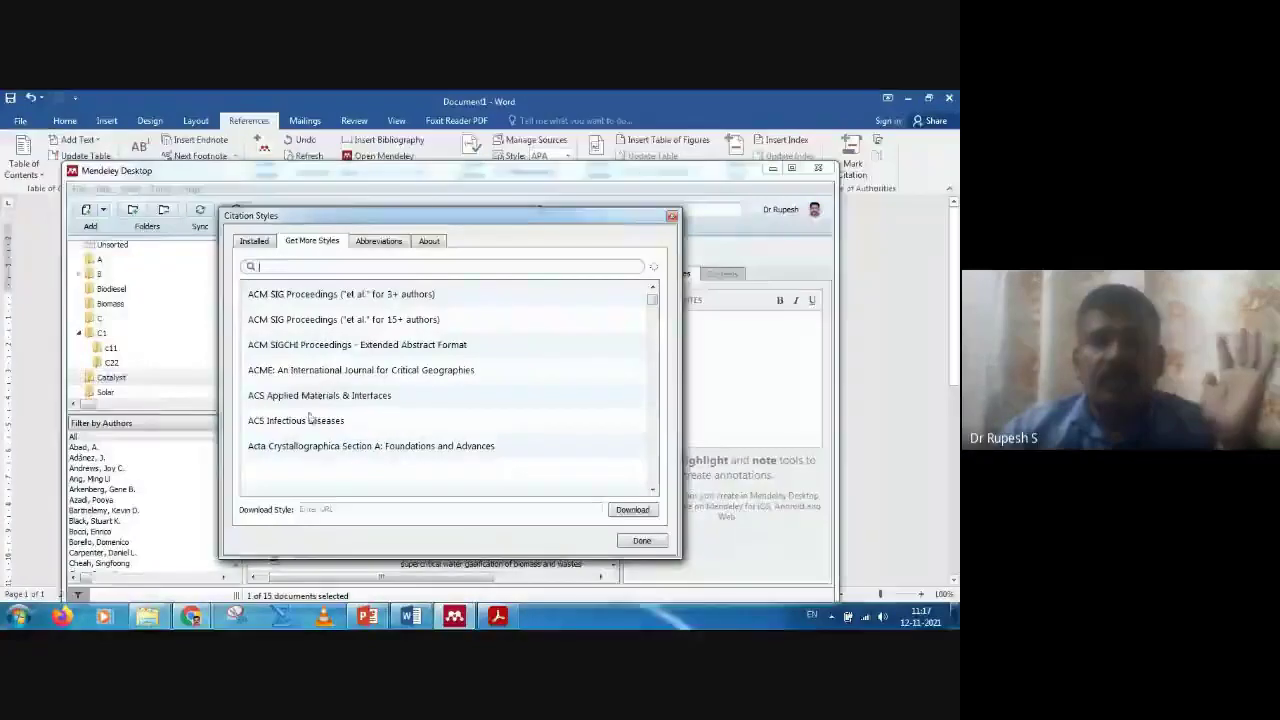
{"action": "left_click", "coordinate": [328, 400]}
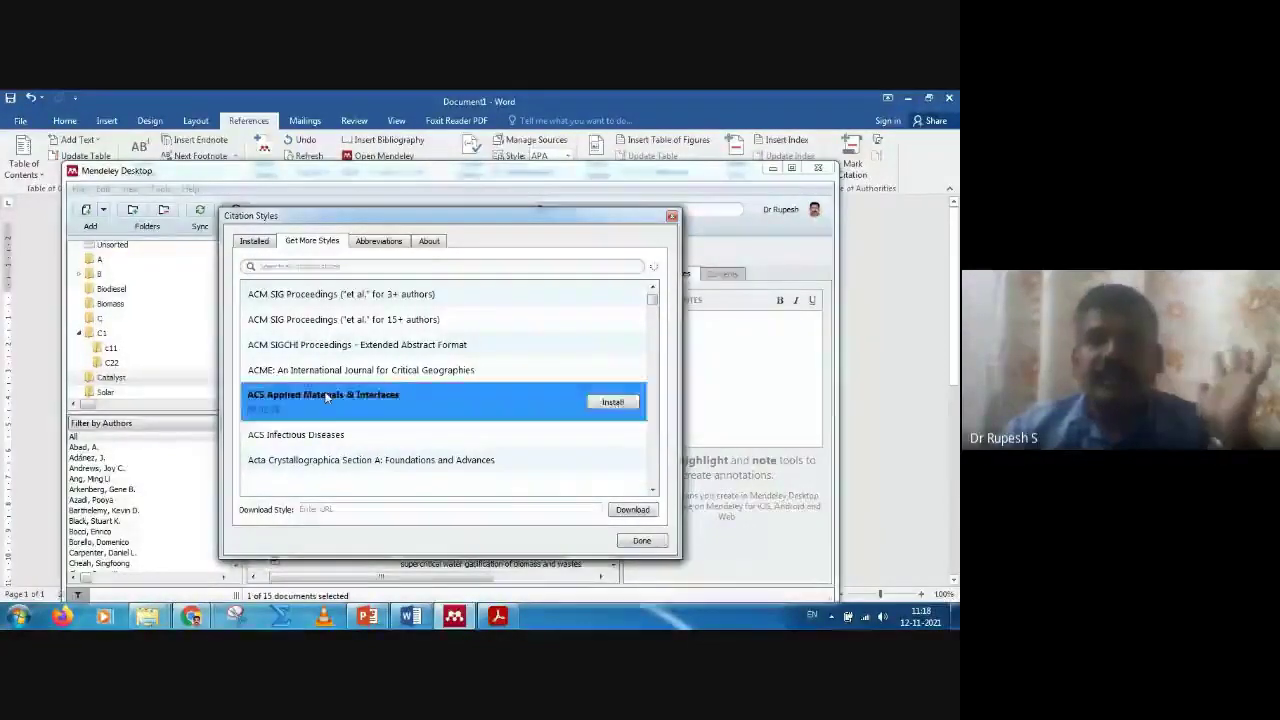
{"action": "left_click", "coordinate": [613, 403]}
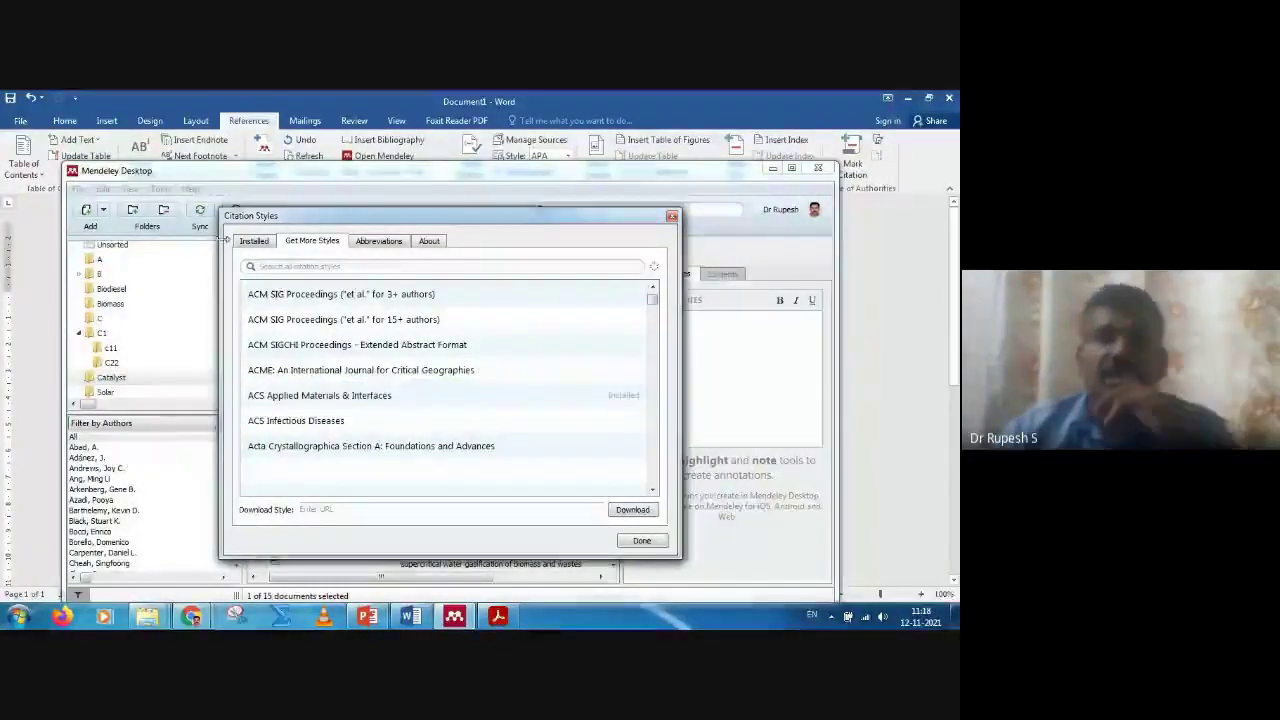
Step: Apply the installed ACS Applied Materials & Interfaces style to the Word document and review the reformatted reference list
{"action": "left_click", "coordinate": [255, 243]}
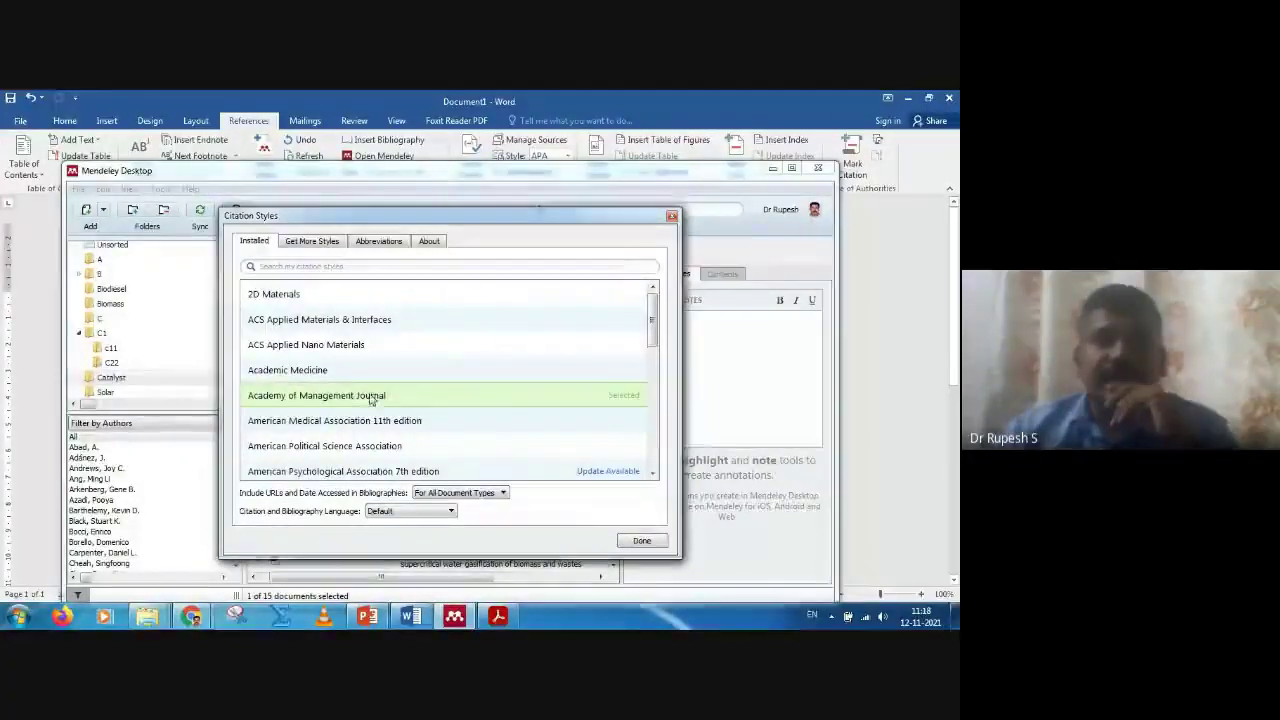
{"action": "left_click", "coordinate": [355, 318]}
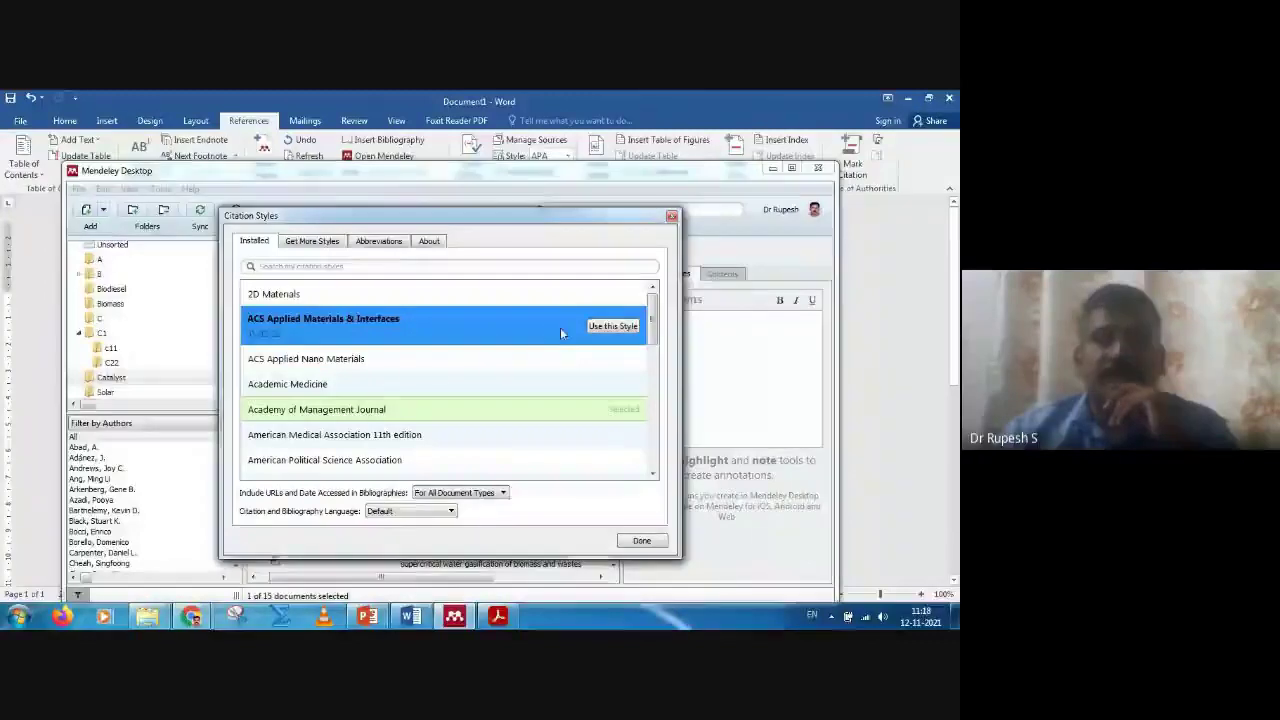
{"action": "left_click", "coordinate": [610, 327]}
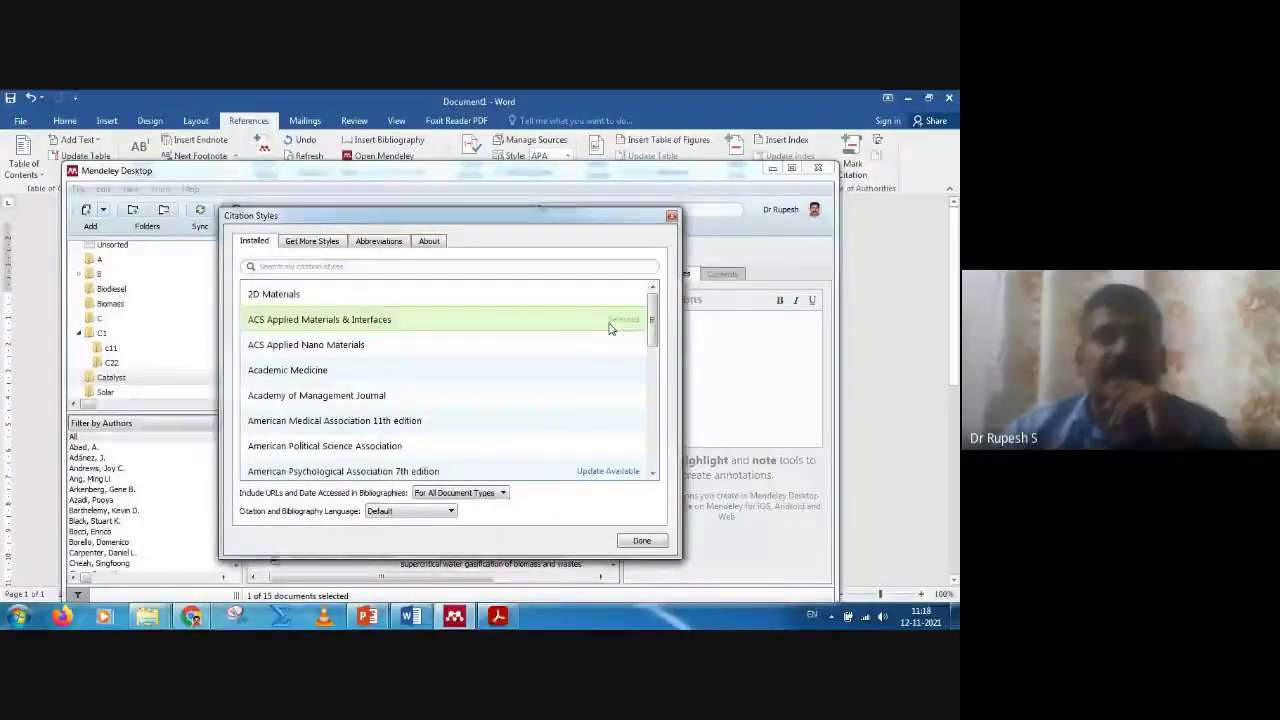
{"action": "left_click", "coordinate": [300, 242]}
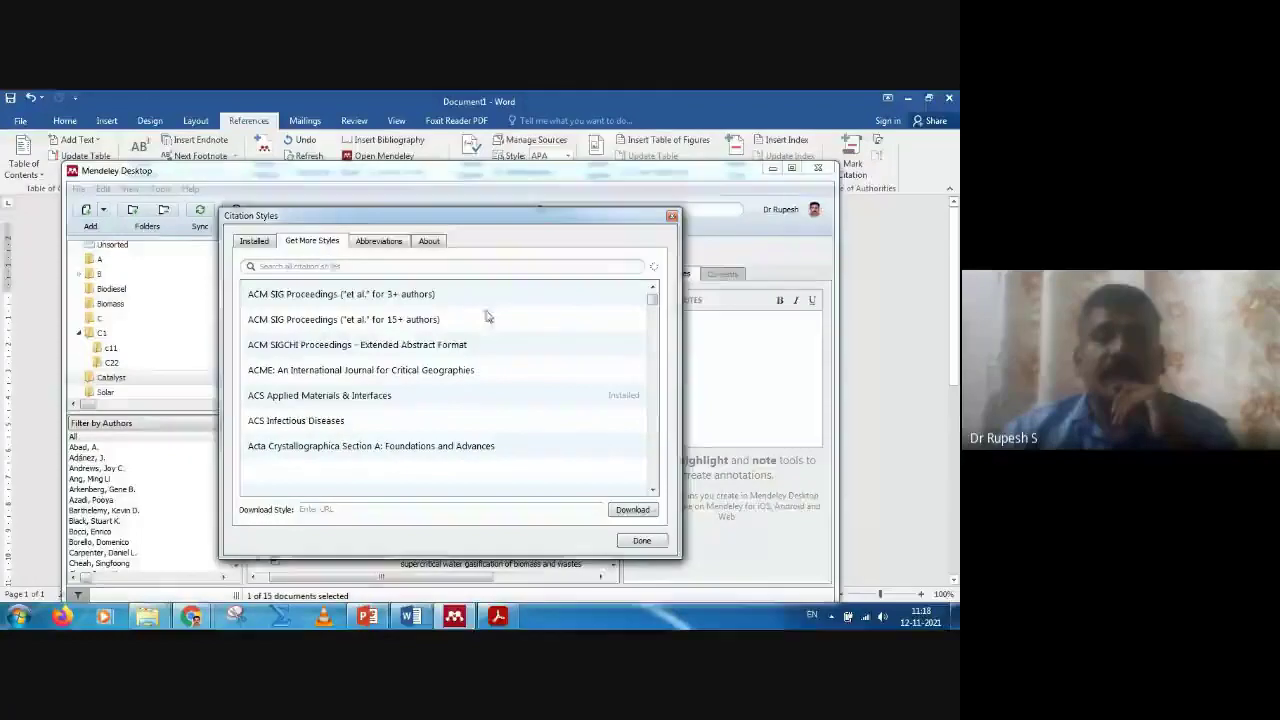
{"action": "left_click", "coordinate": [256, 241]}
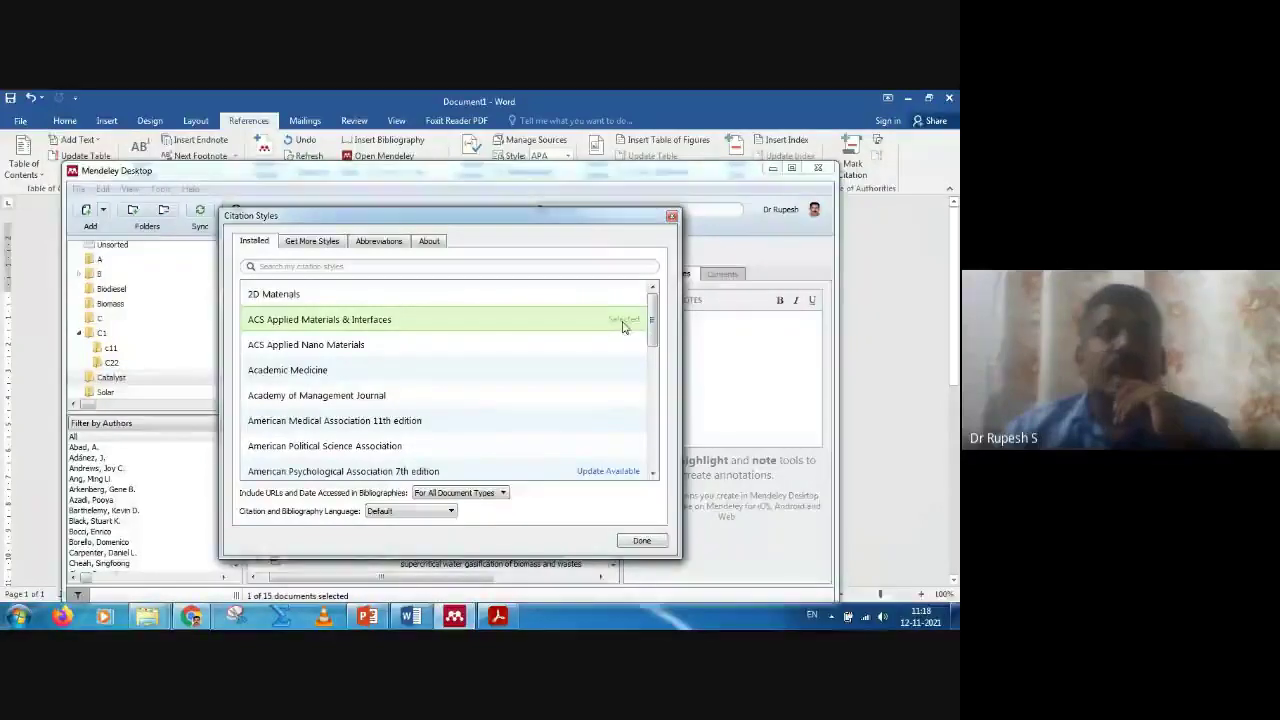
{"action": "left_click", "coordinate": [395, 175]}
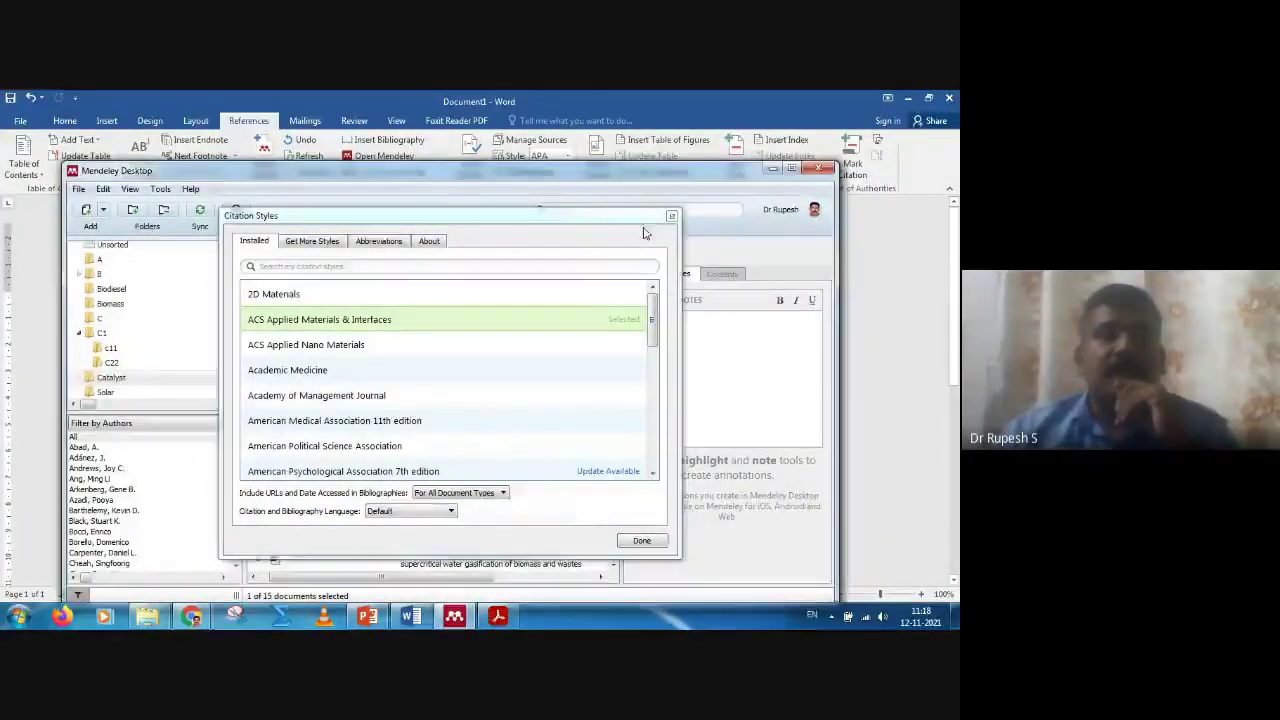
{"action": "left_click", "coordinate": [672, 218]}
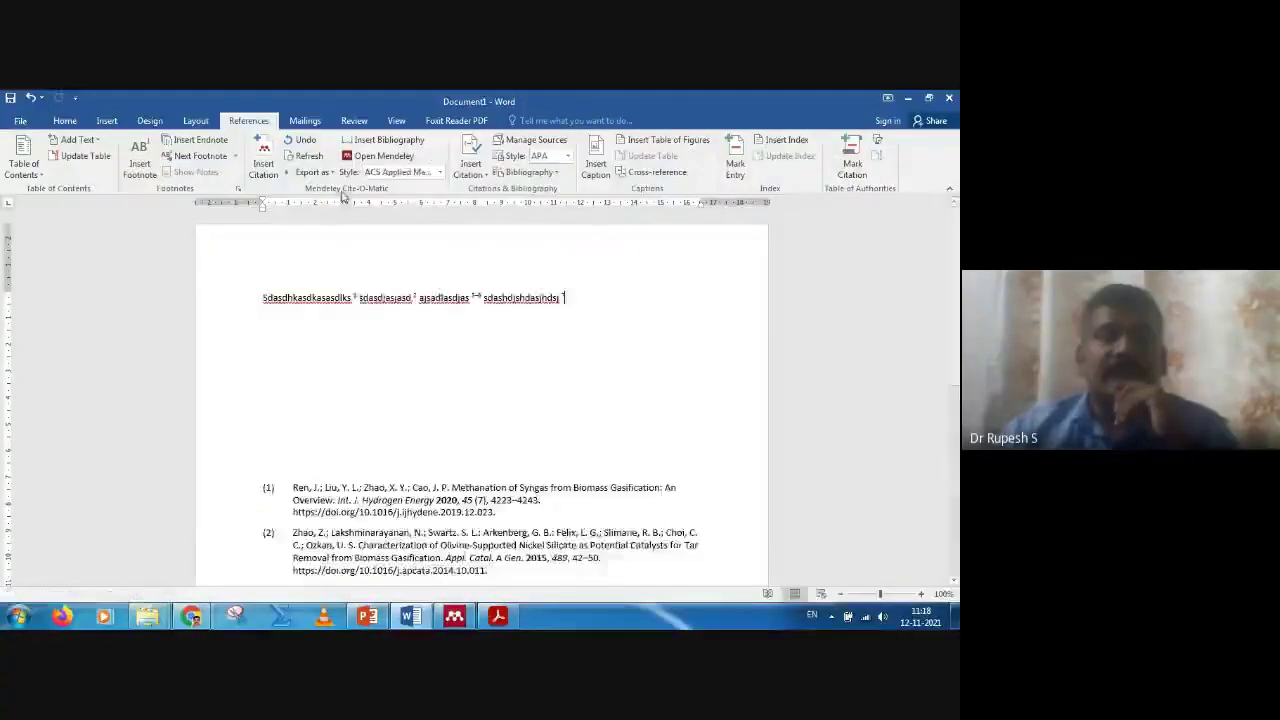
{"action": "left_click", "coordinate": [439, 172]}
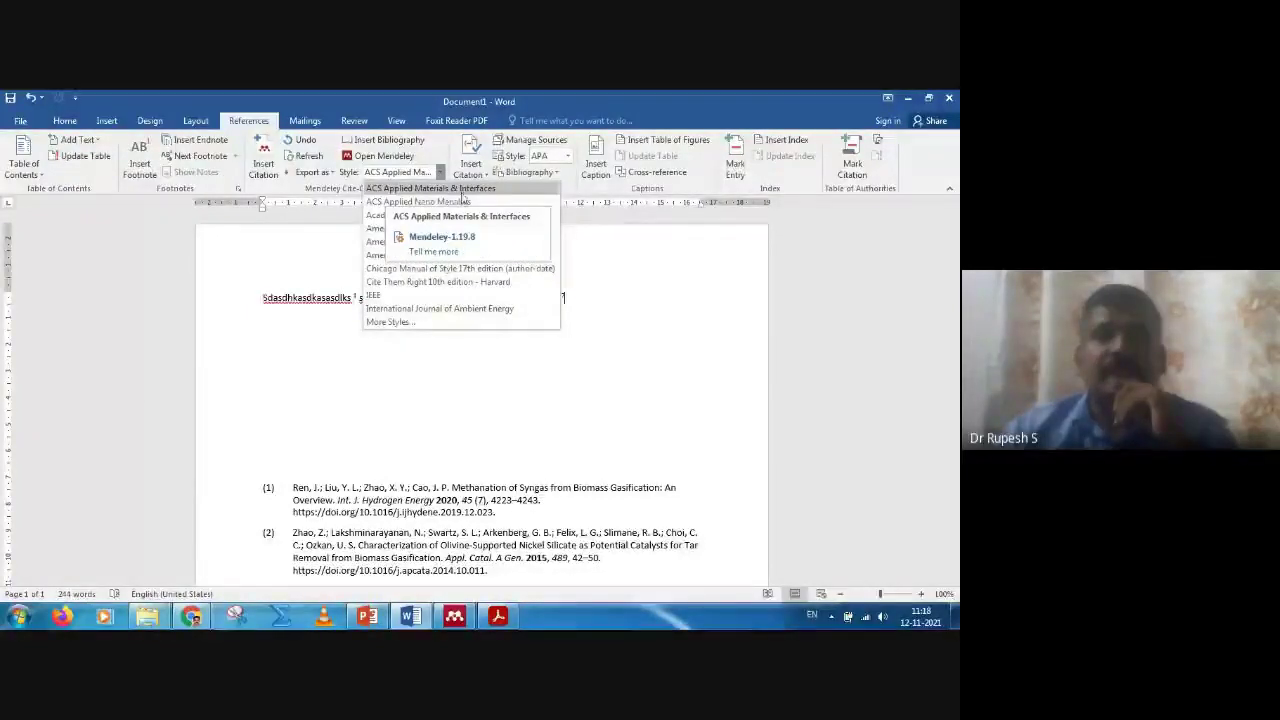
{"action": "left_click", "coordinate": [463, 190]}
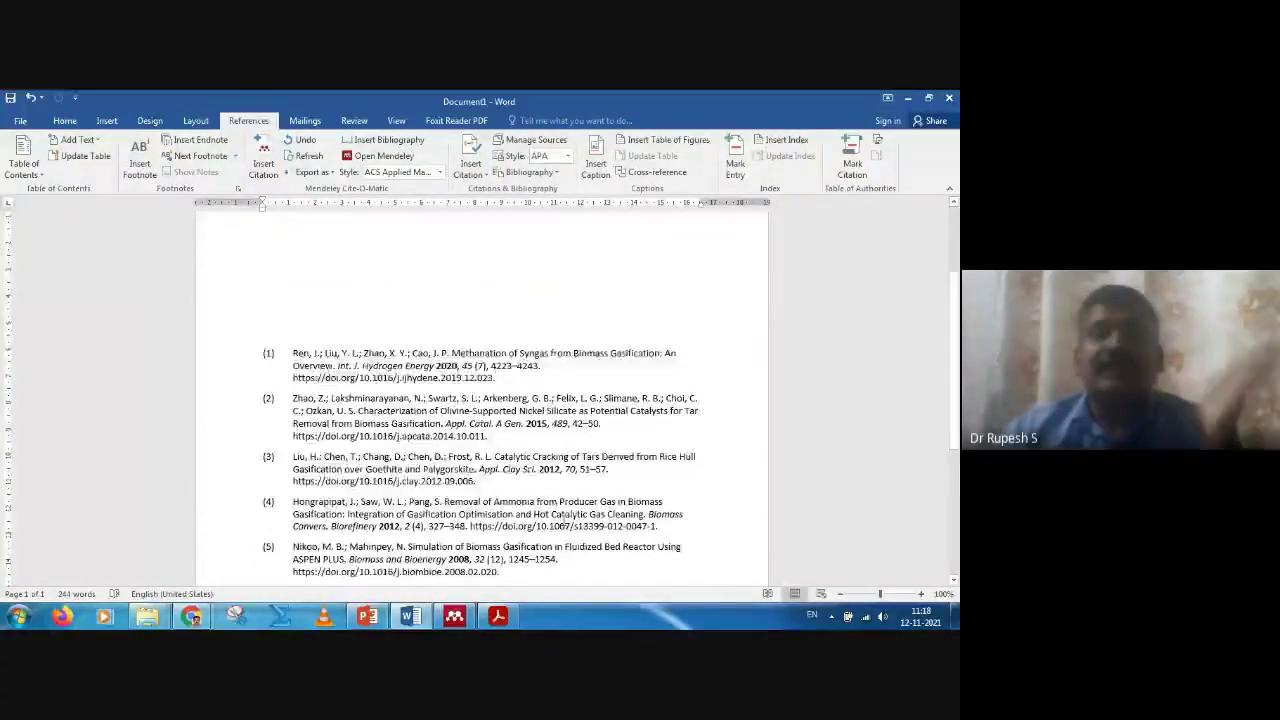
Step: Switch the citation style to Academy of Management Journal for comparison, and return it to ACS Applied Materials & Interfaces
{"action": "left_click", "coordinate": [439, 173]}
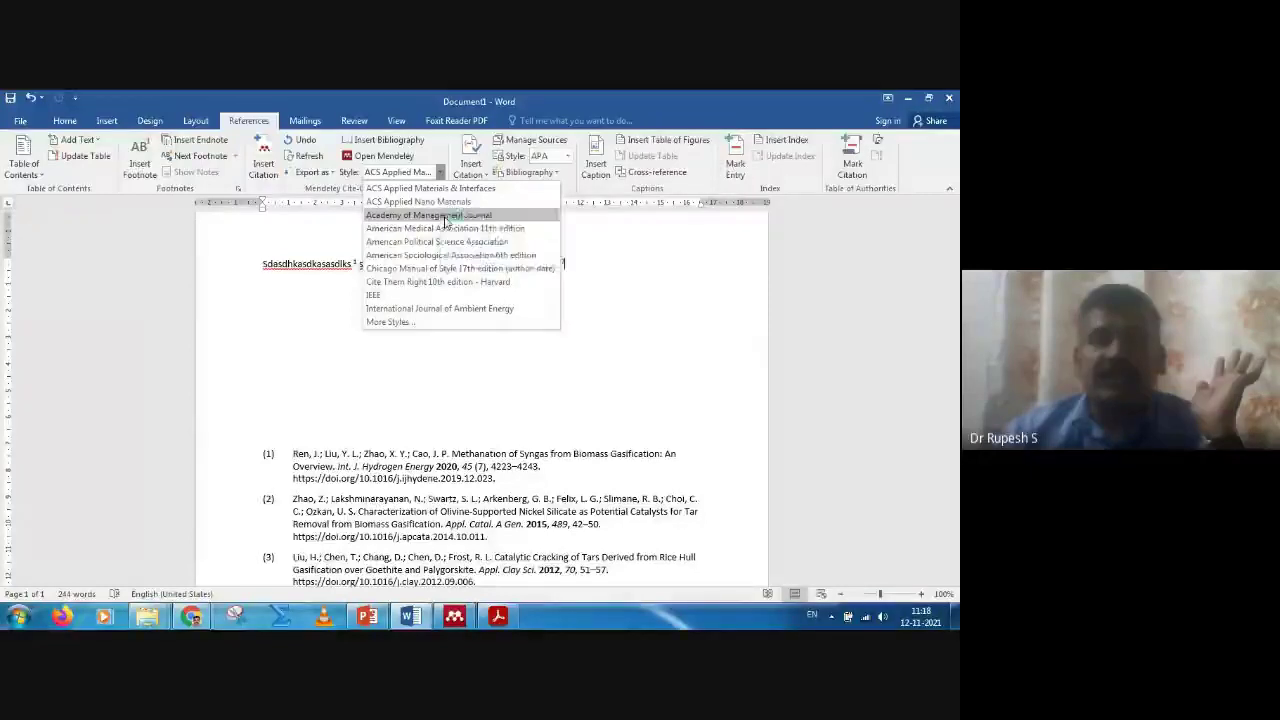
{"action": "key", "text": "F1"}
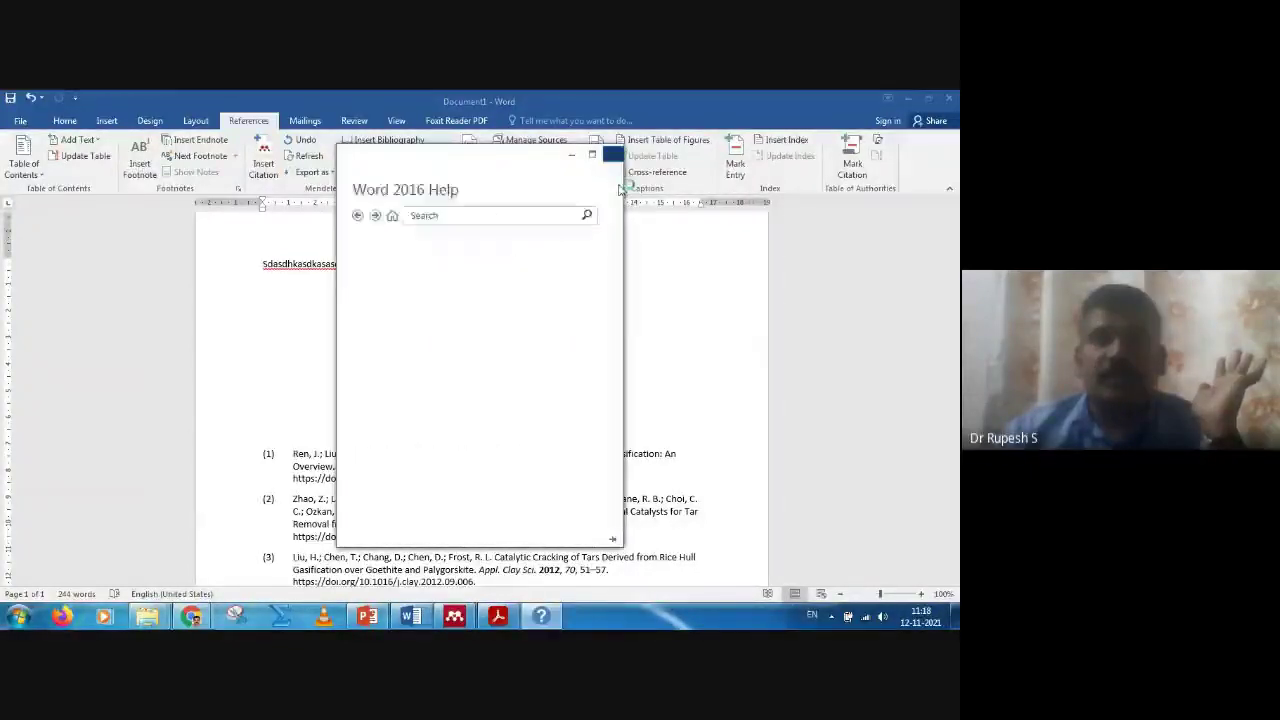
{"action": "left_click", "coordinate": [612, 155]}
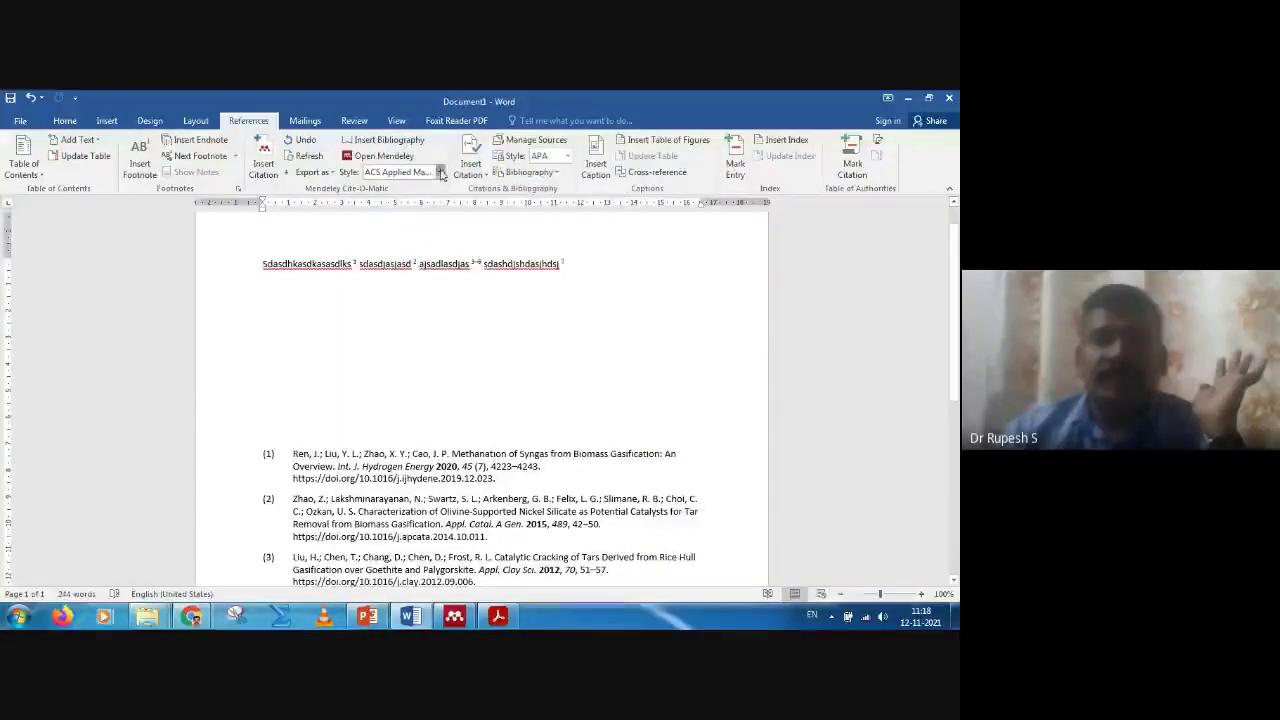
{"action": "left_click", "coordinate": [439, 172]}
{"action": "left_click", "coordinate": [461, 218]}
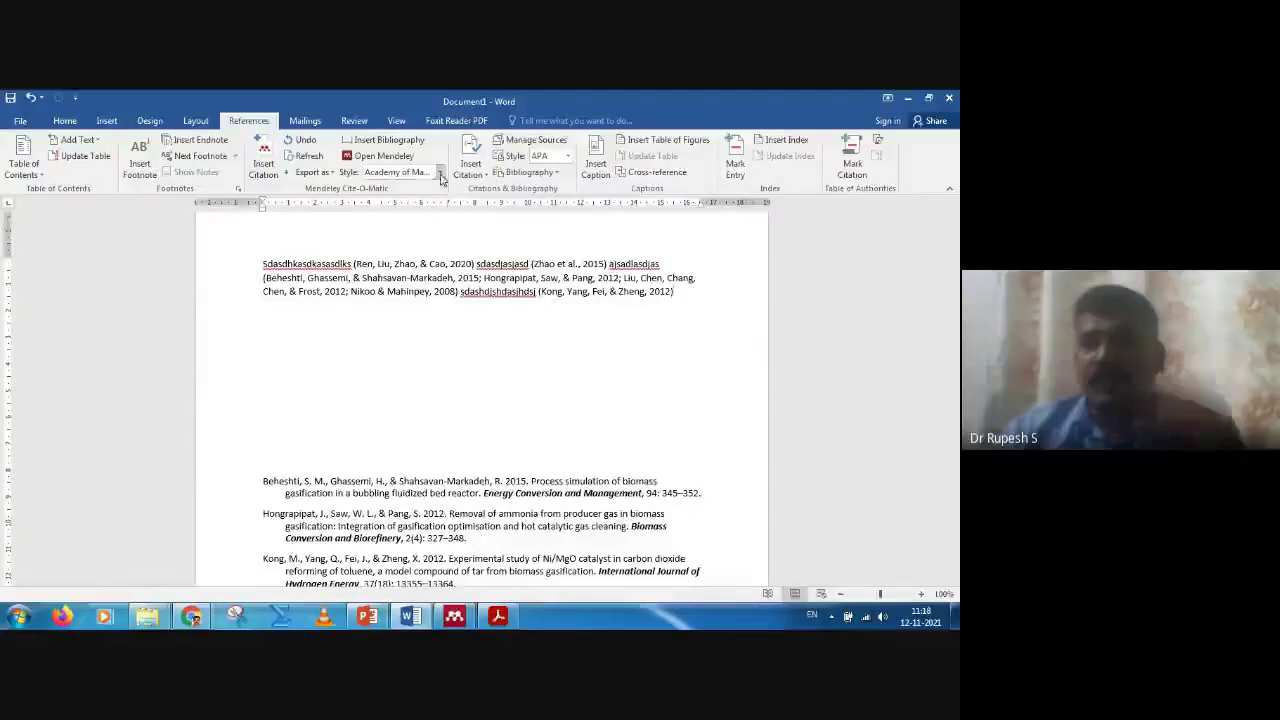
{"action": "left_click", "coordinate": [440, 172]}
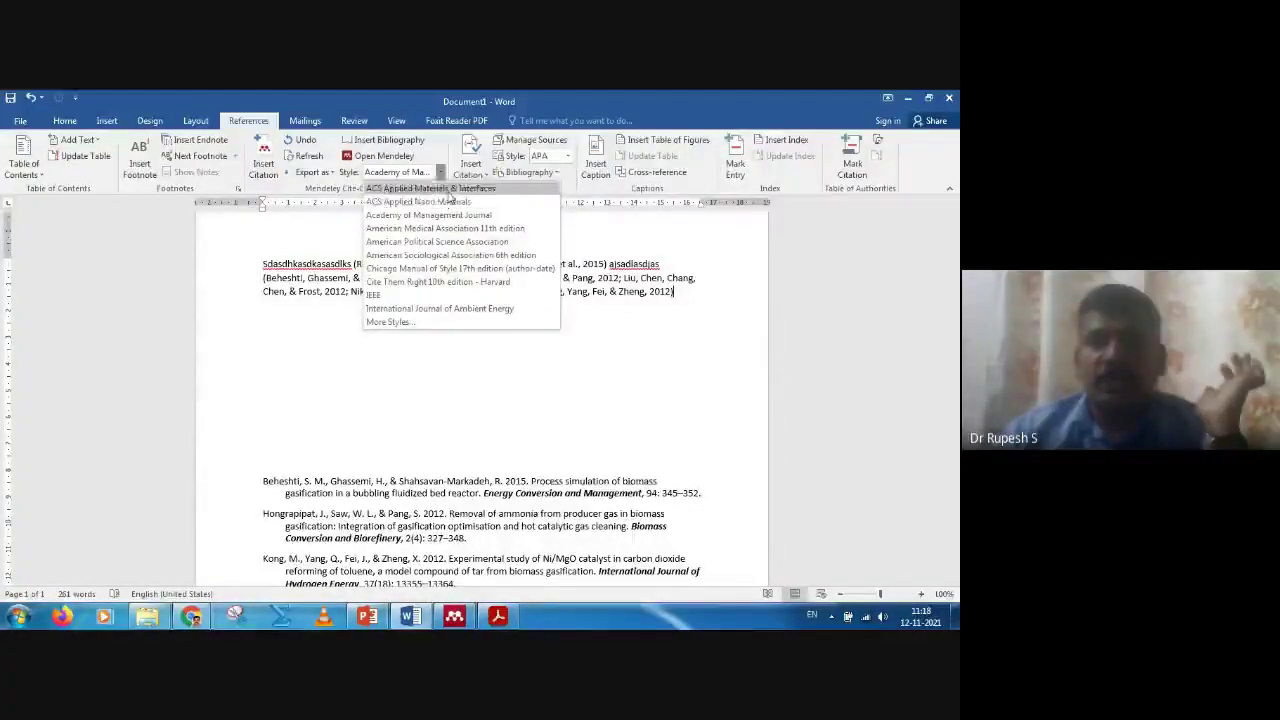
{"action": "left_click", "coordinate": [440, 188]}
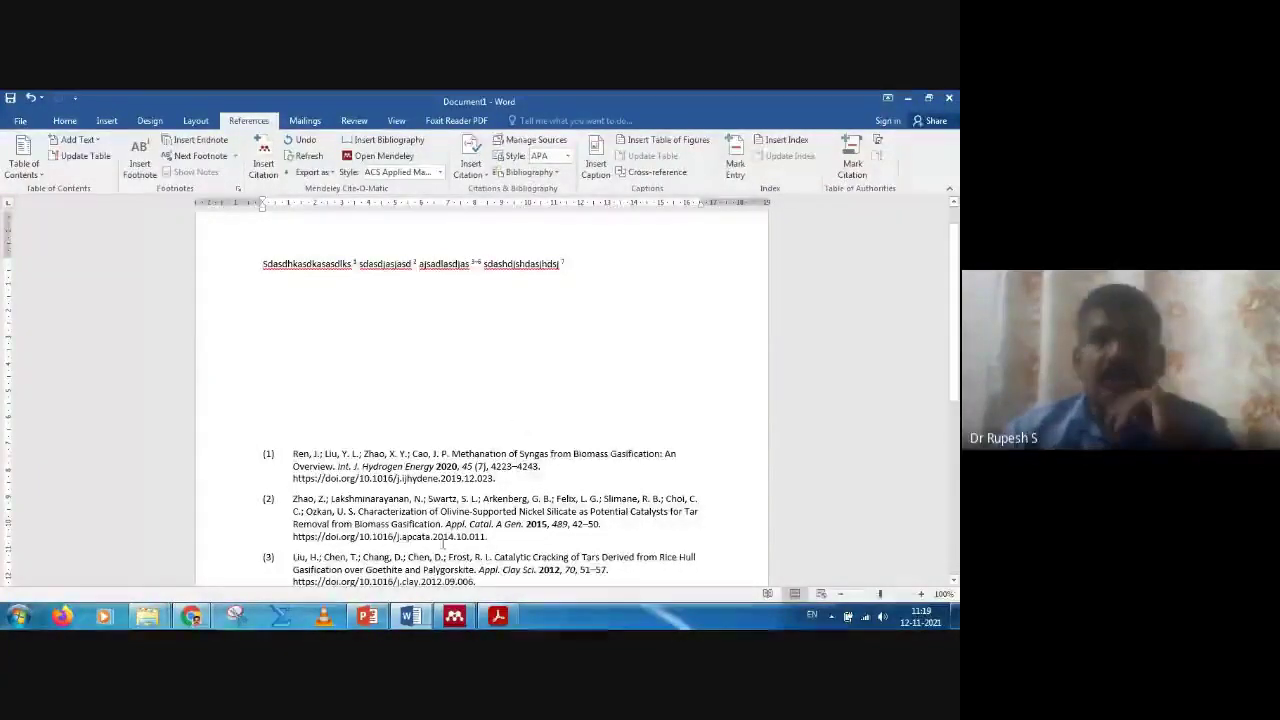
Step: Switch to the PowerPoint presentation and show the closing THANK YOU slide
{"action": "left_click", "coordinate": [370, 615]}
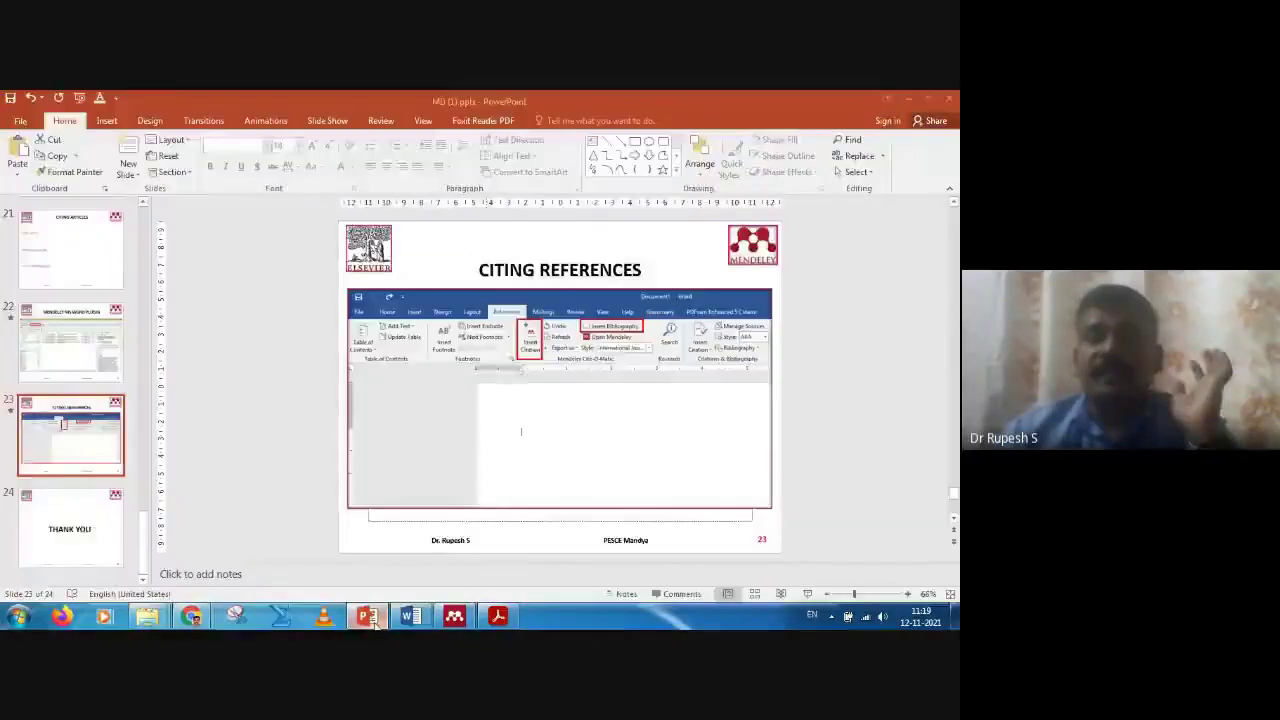
{"action": "left_click", "coordinate": [106, 528]}
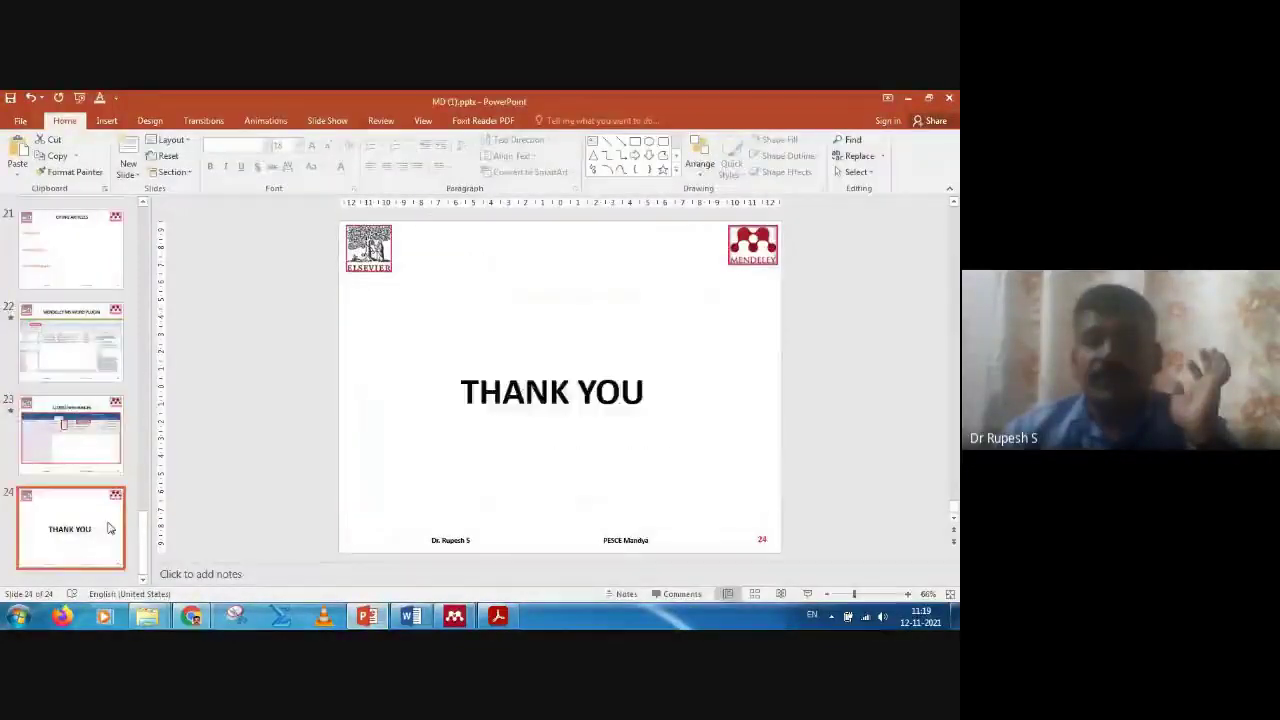
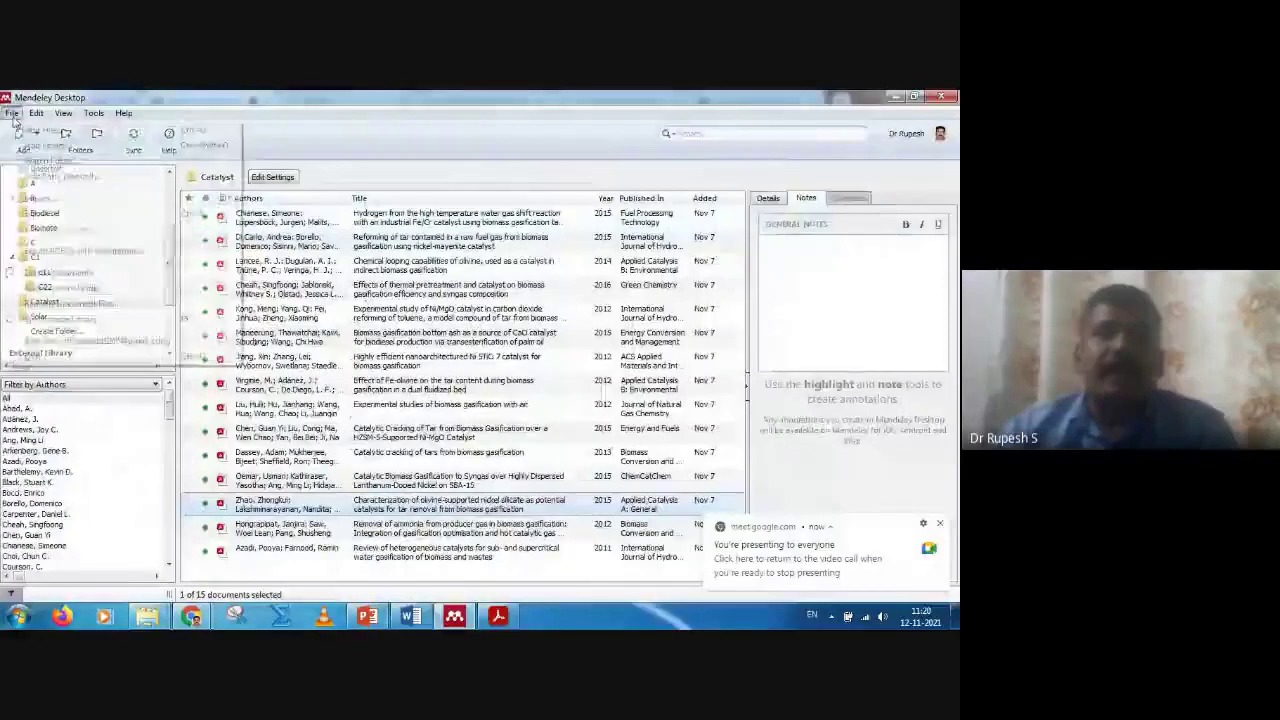
Step: Open Mendeley's manual document entry form, close it unsaved, and read the Google Meet in-call messages before returning to Mendeley
{"action": "left_click", "coordinate": [55, 176]}
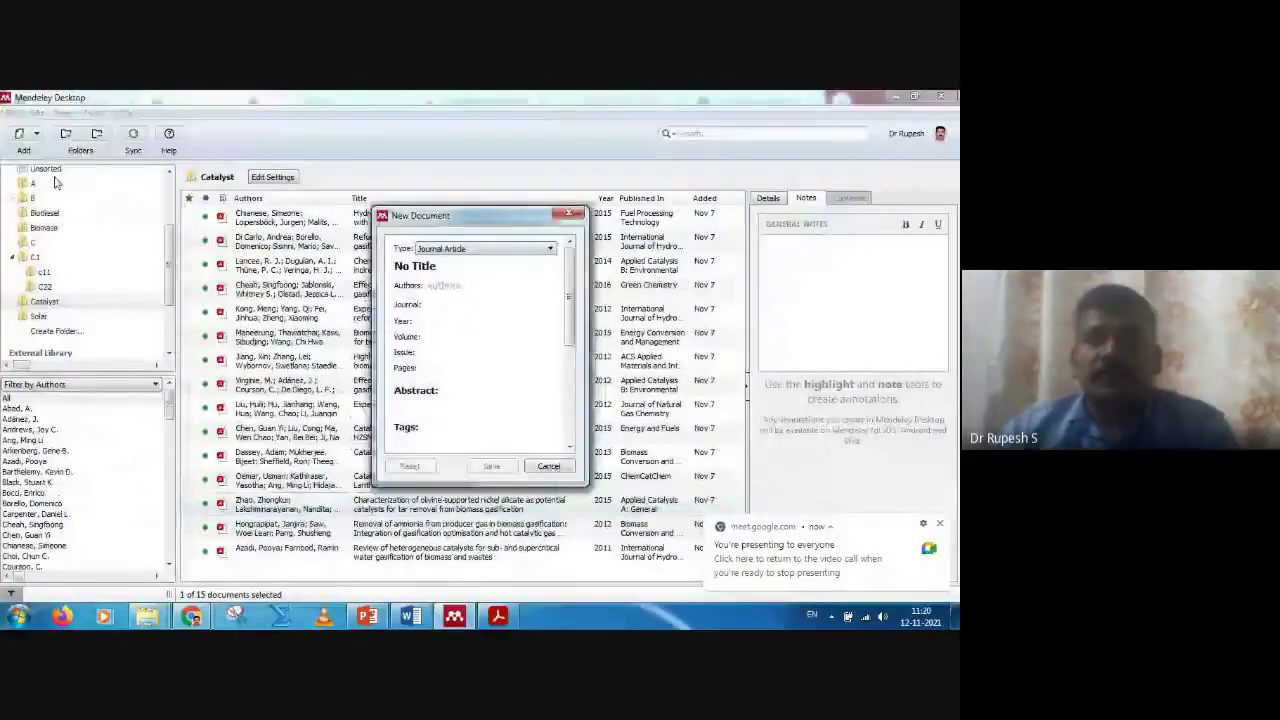
{"action": "left_click", "coordinate": [569, 214]}
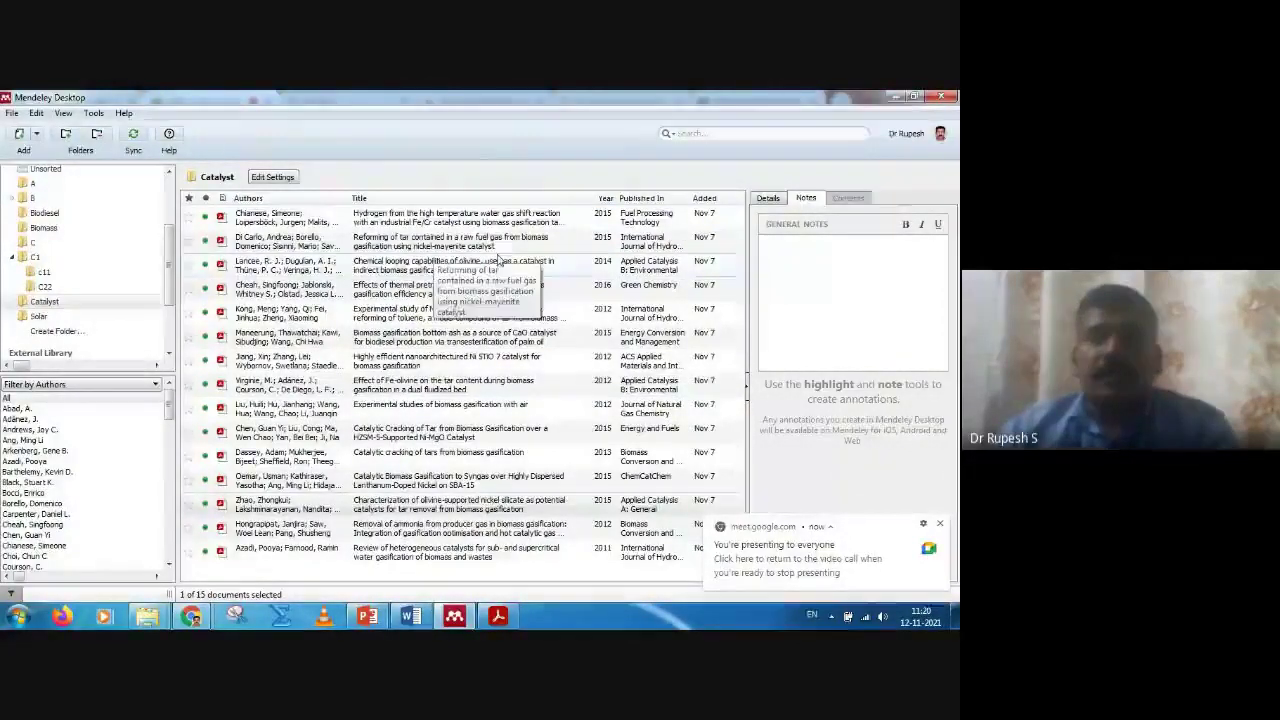
{"action": "left_click", "coordinate": [896, 100]}
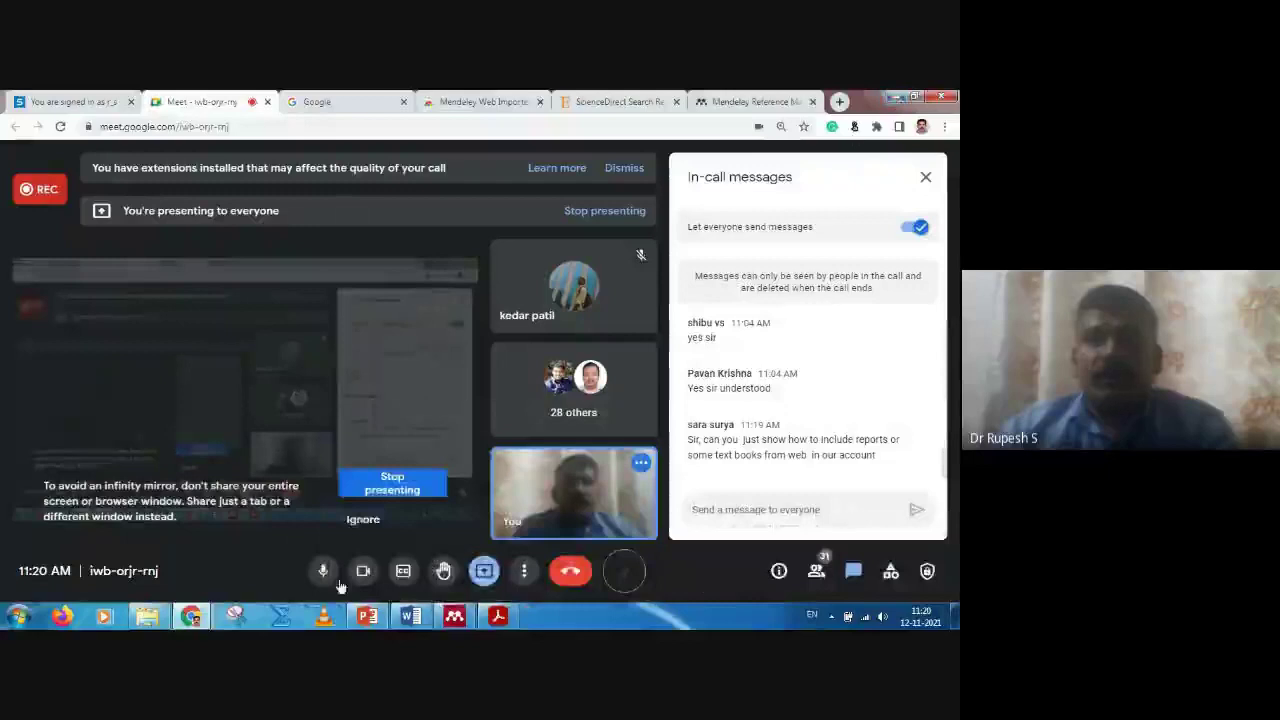
{"action": "left_click", "coordinate": [452, 616]}
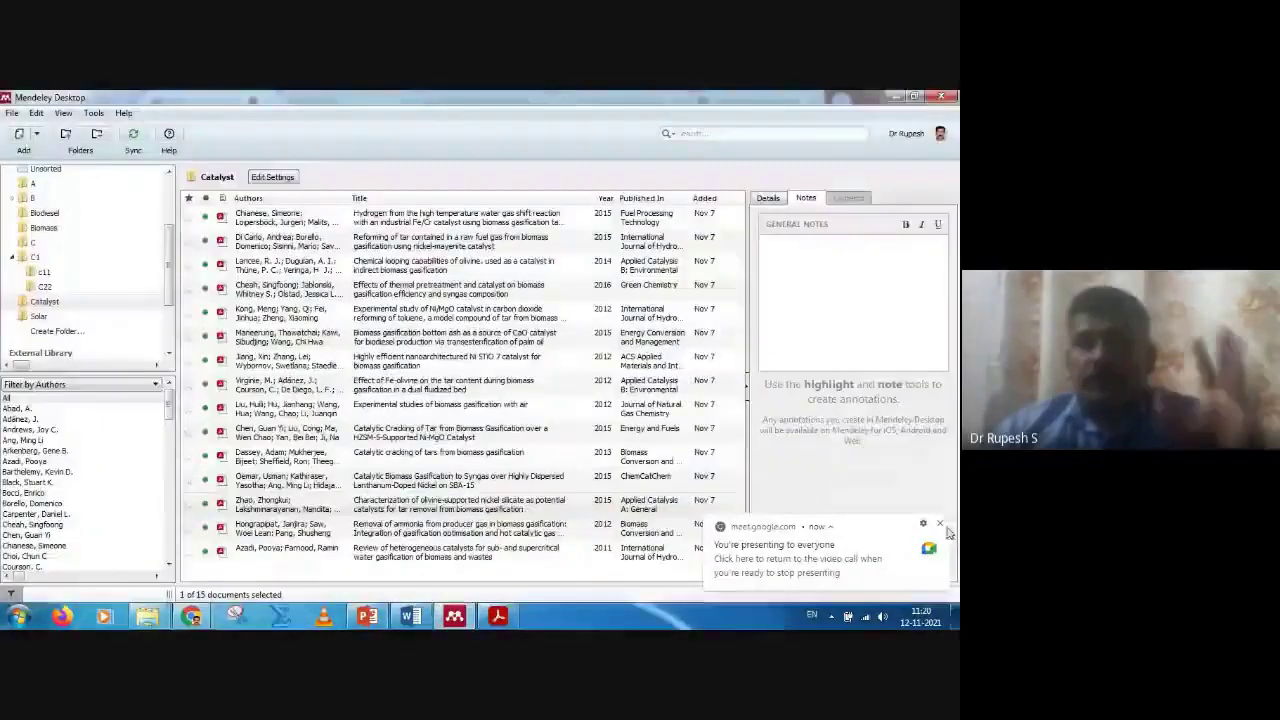
Step: Open folder A, select its first article, and browse the available document types without changing the type
{"action": "left_click", "coordinate": [42, 246]}
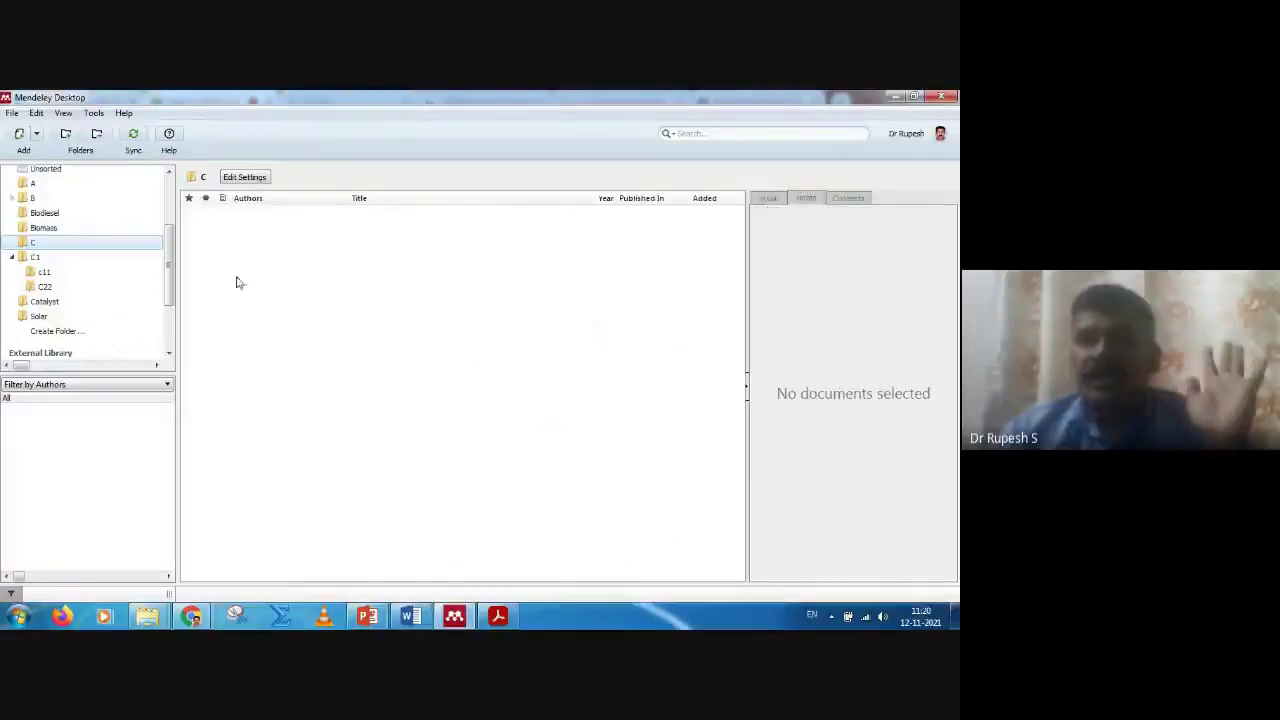
{"action": "left_click", "coordinate": [33, 184]}
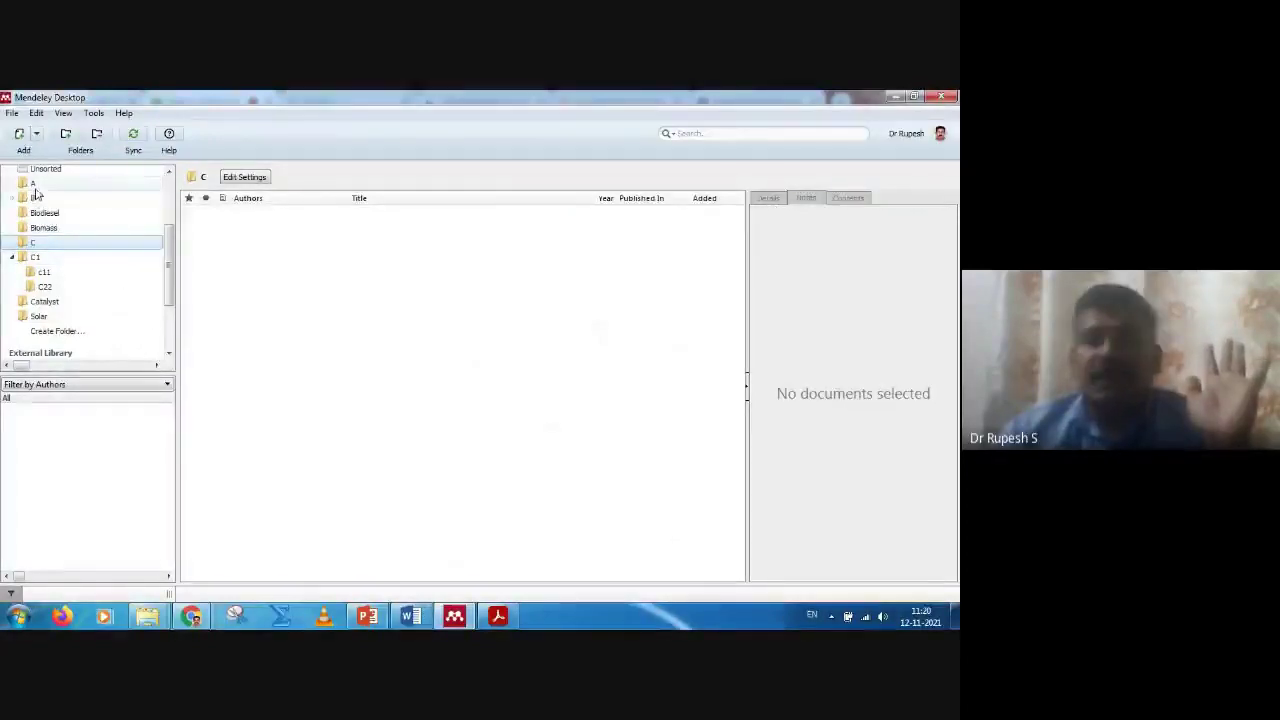
{"action": "left_click", "coordinate": [619, 213]}
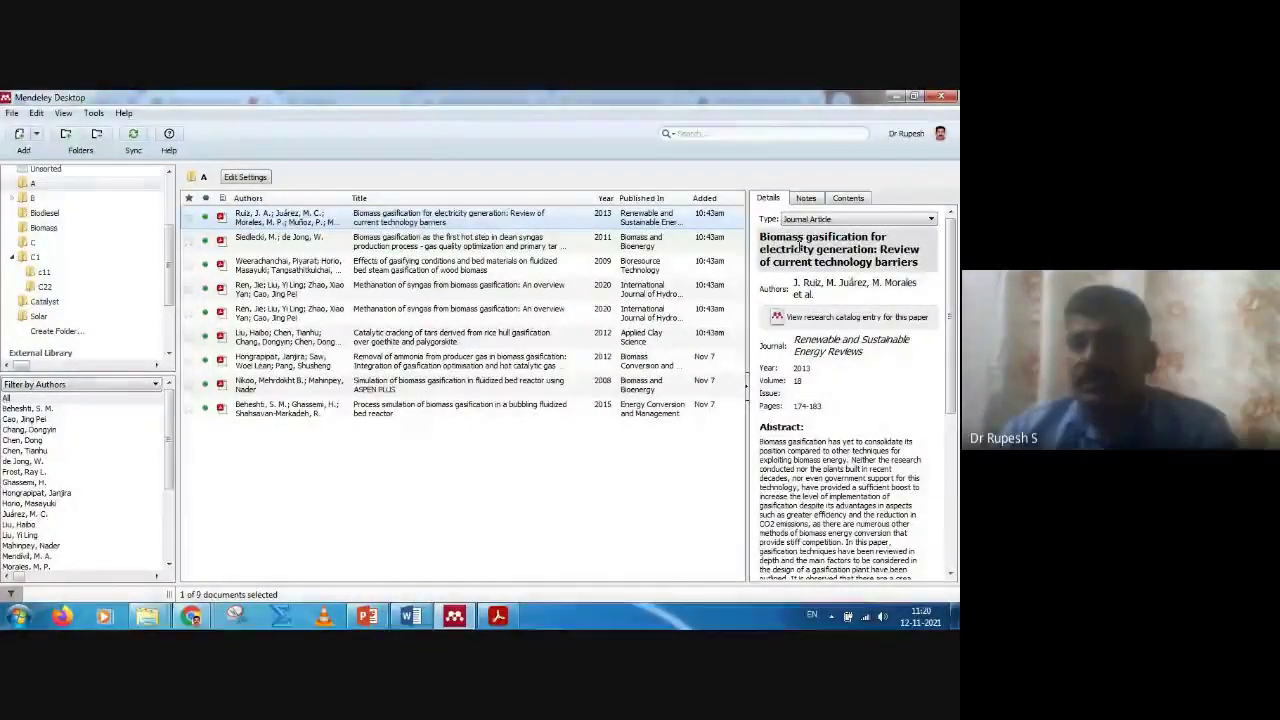
{"action": "left_click", "coordinate": [848, 220]}
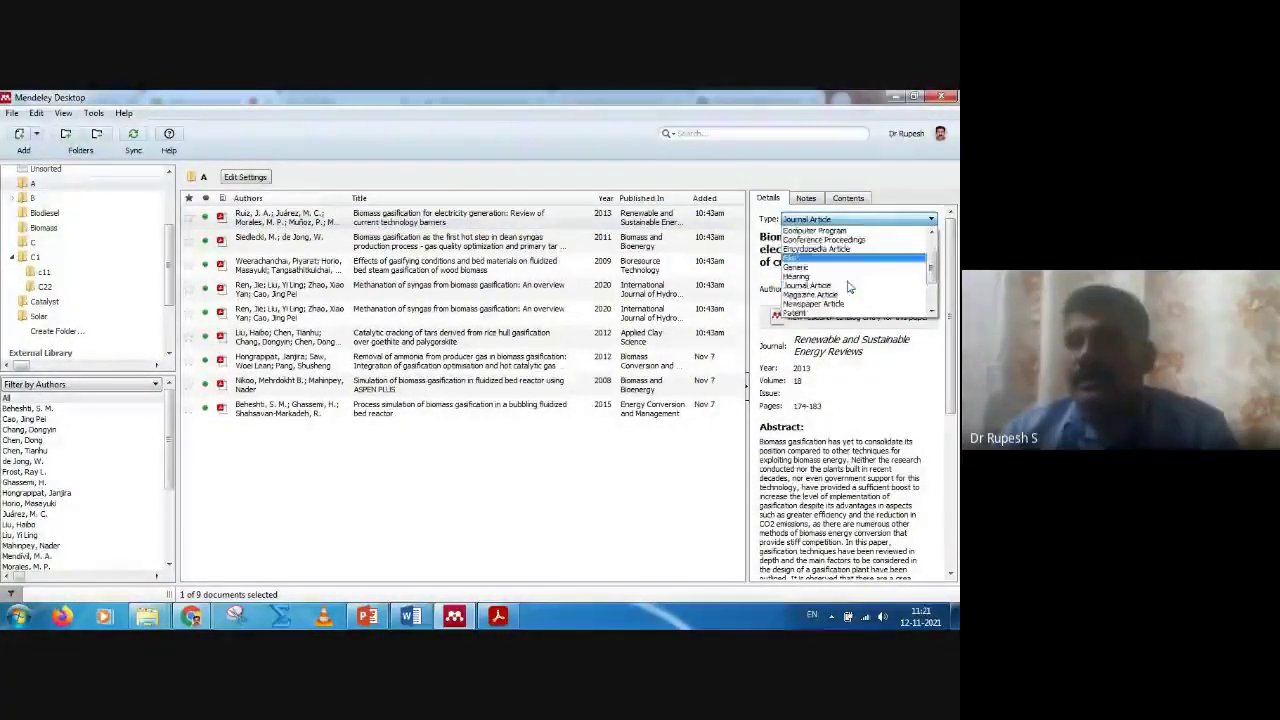
{"action": "scroll", "coordinate": [848, 288], "scroll_direction": "down", "scroll_amount": 2}
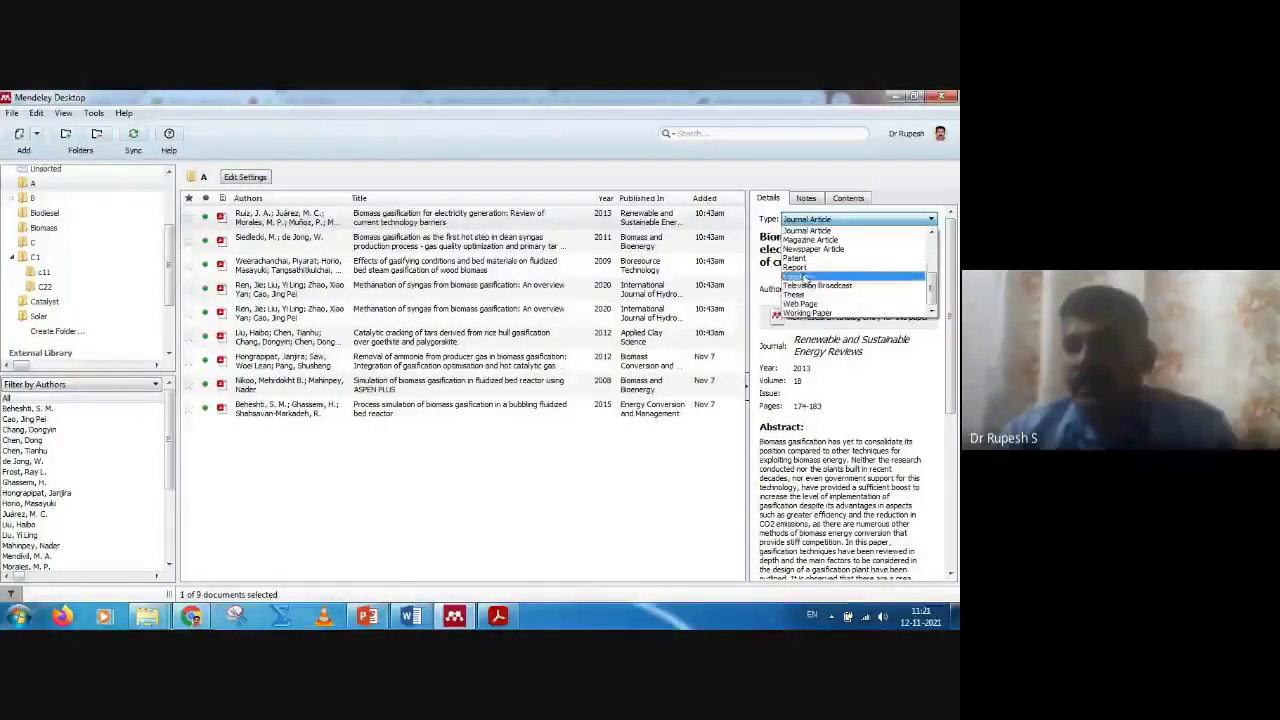
{"action": "left_click", "coordinate": [856, 172]}
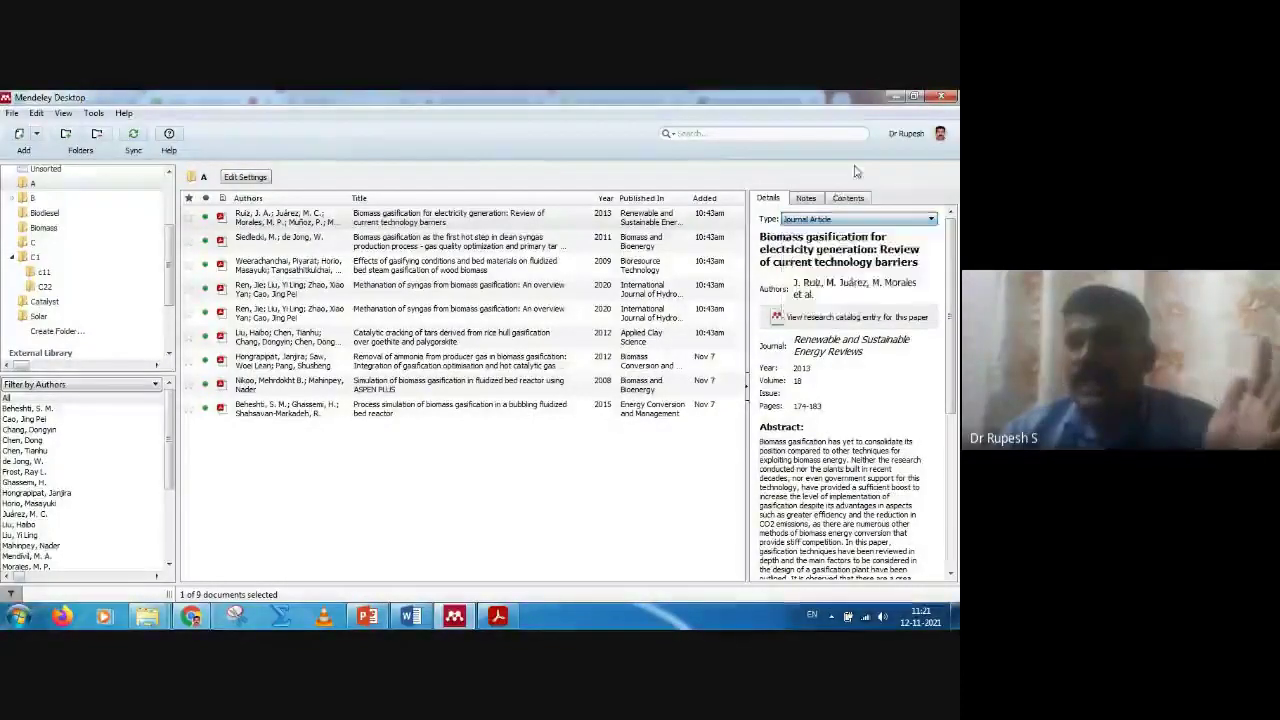
Step: Review the bibliographic fields, abstract, tags and keywords in the selected article's details
{"action": "left_click", "coordinate": [810, 248]}
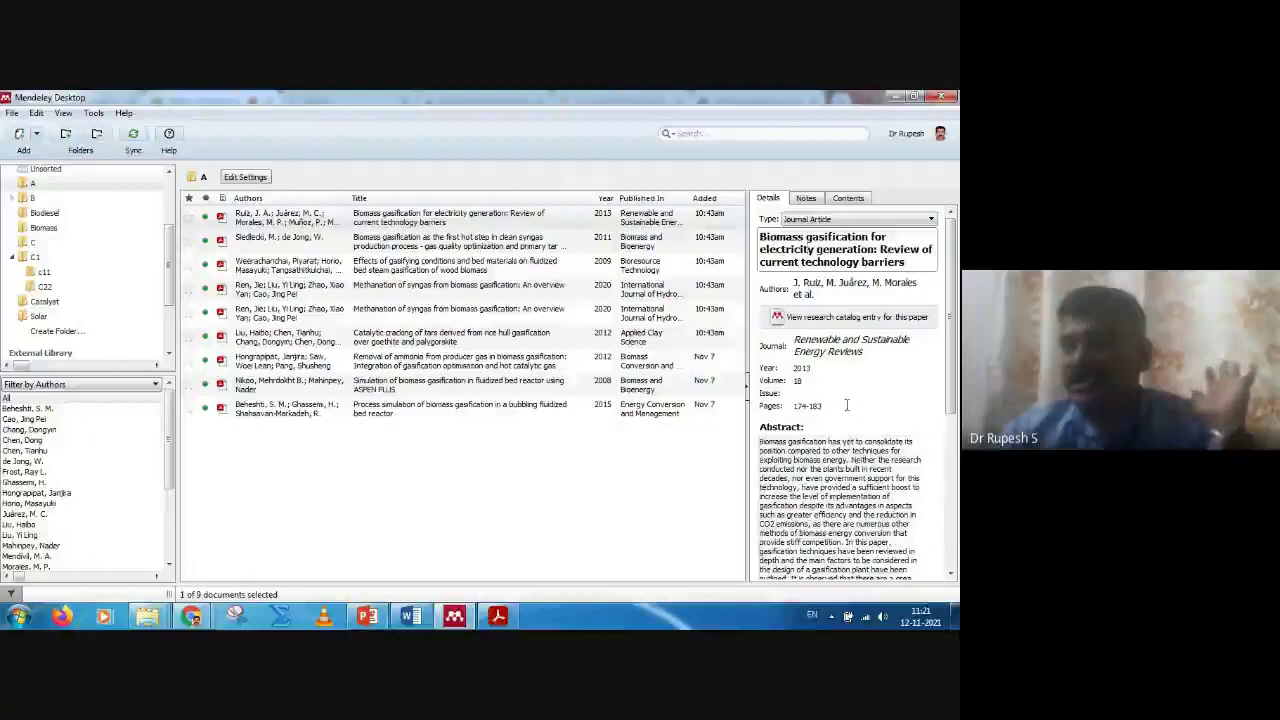
{"action": "scroll", "coordinate": [857, 533], "scroll_direction": "down", "scroll_amount": 2}
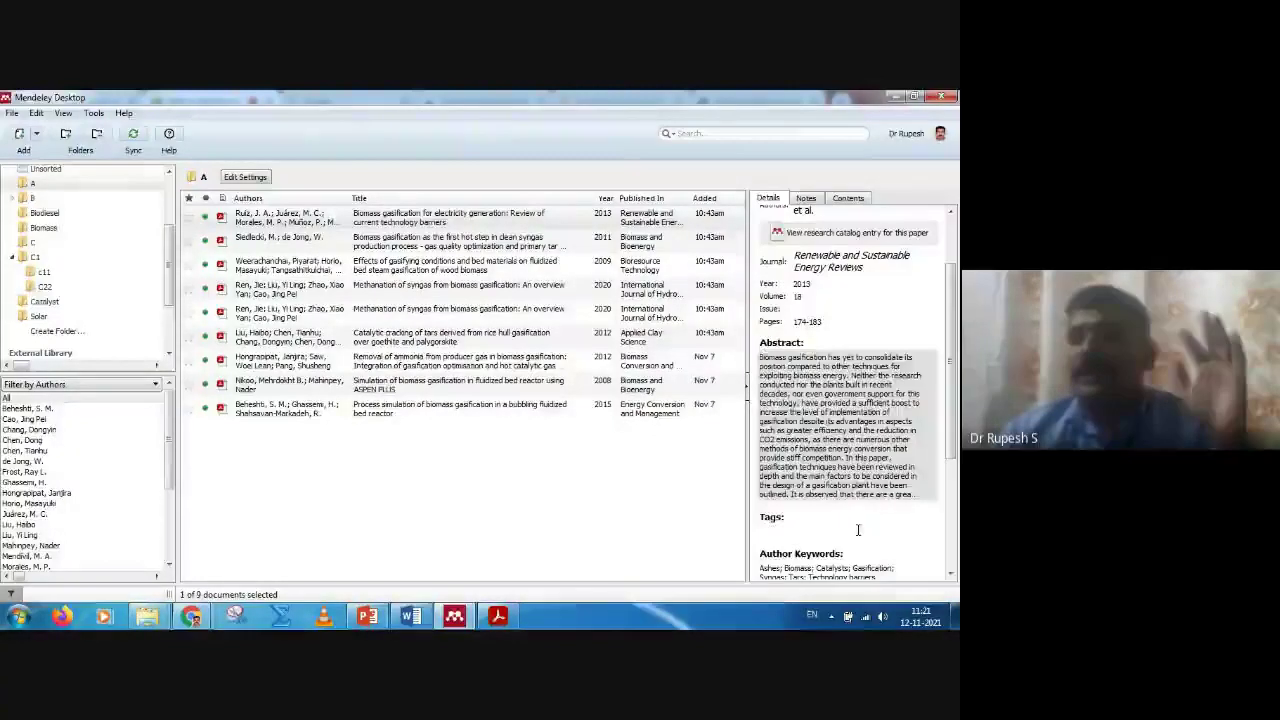
{"action": "scroll", "coordinate": [858, 528], "scroll_direction": "up", "scroll_amount": 2}
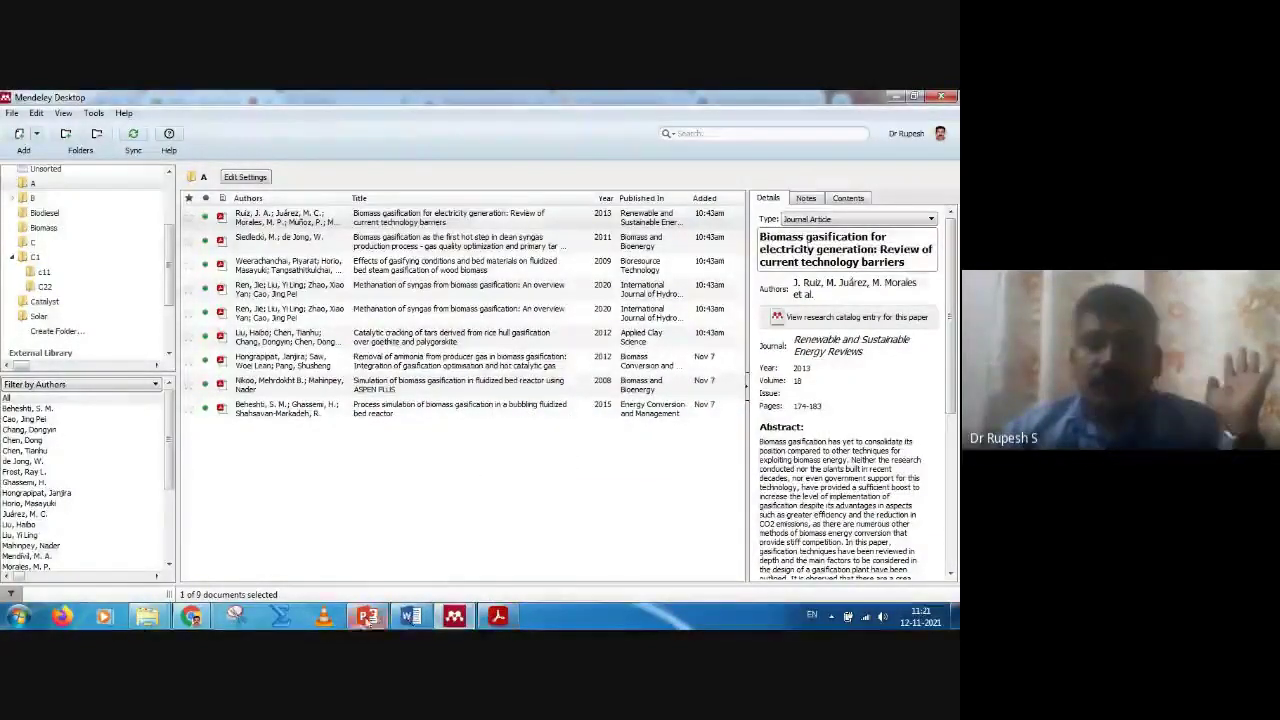
Step: Switch to Google Meet to read the in-call messages, and return to Mendeley
{"action": "mouse_move", "coordinate": [190, 616]}
{"action": "left_click", "coordinate": [218, 563]}
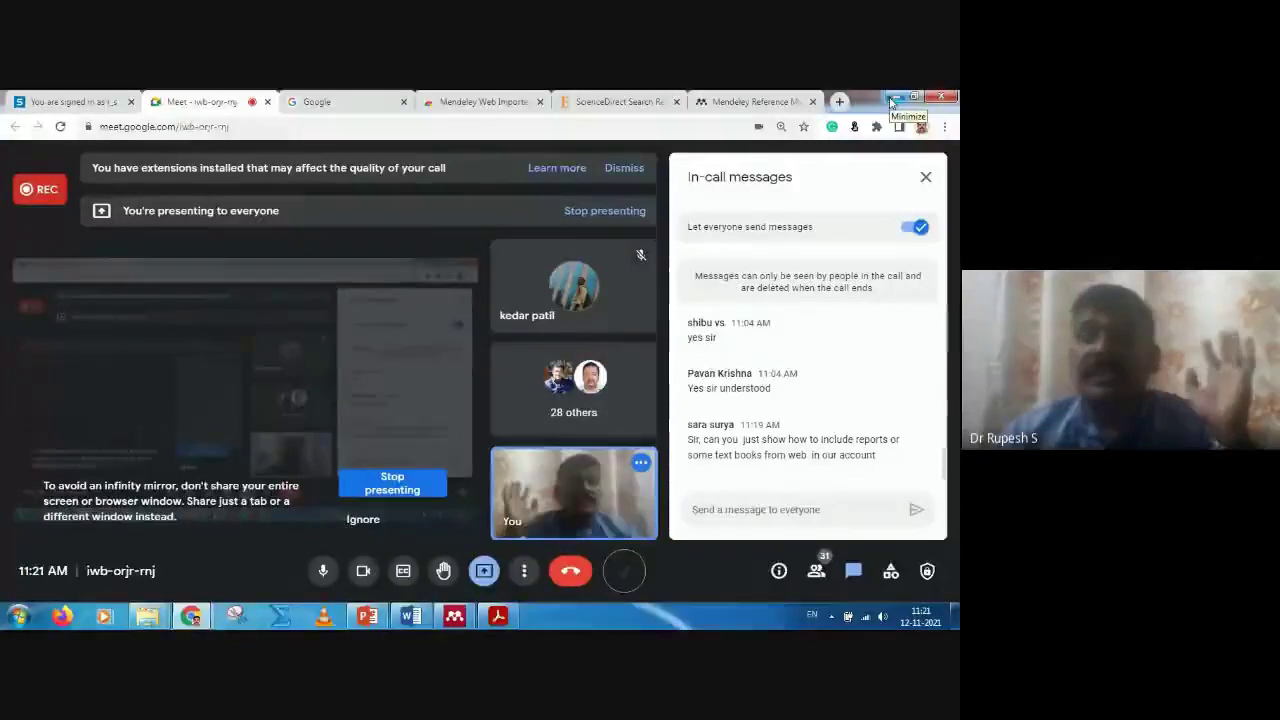
{"action": "left_click", "coordinate": [458, 618]}
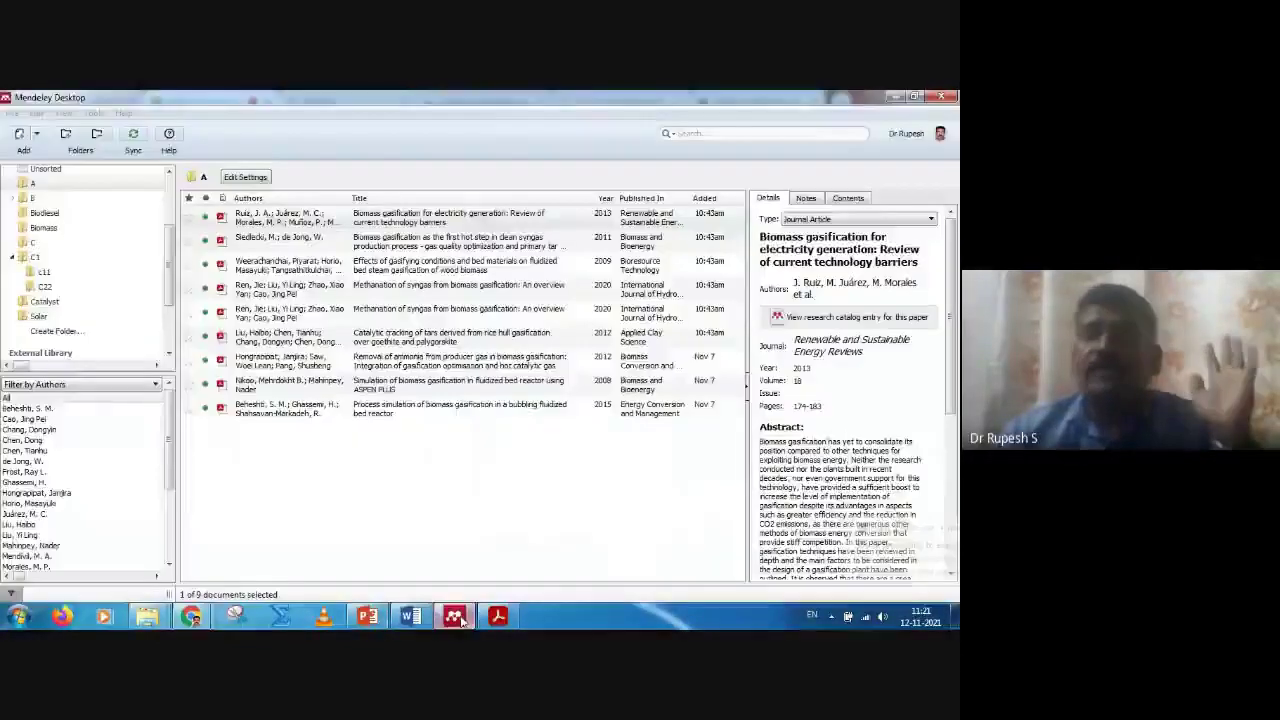
Step: Switch to Chrome and search Google for "thermodynamics cengel" in a new tab
{"action": "mouse_move", "coordinate": [195, 618]}
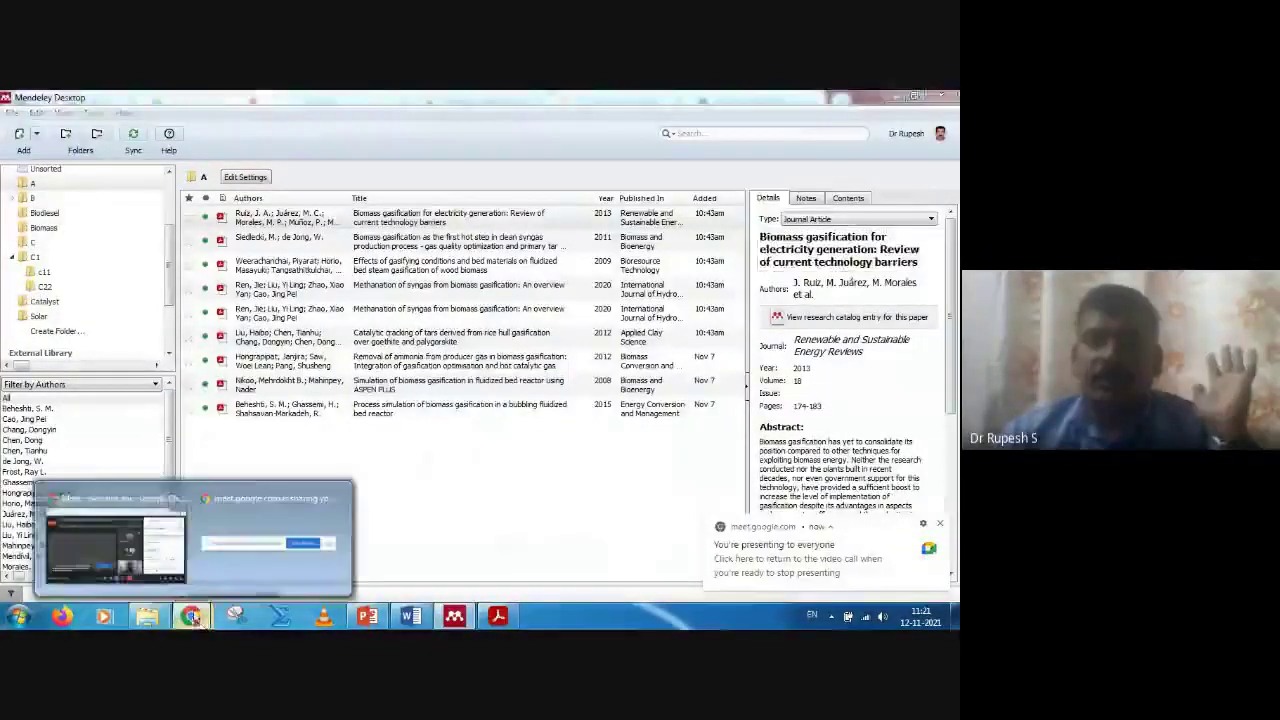
{"action": "left_click", "coordinate": [158, 544]}
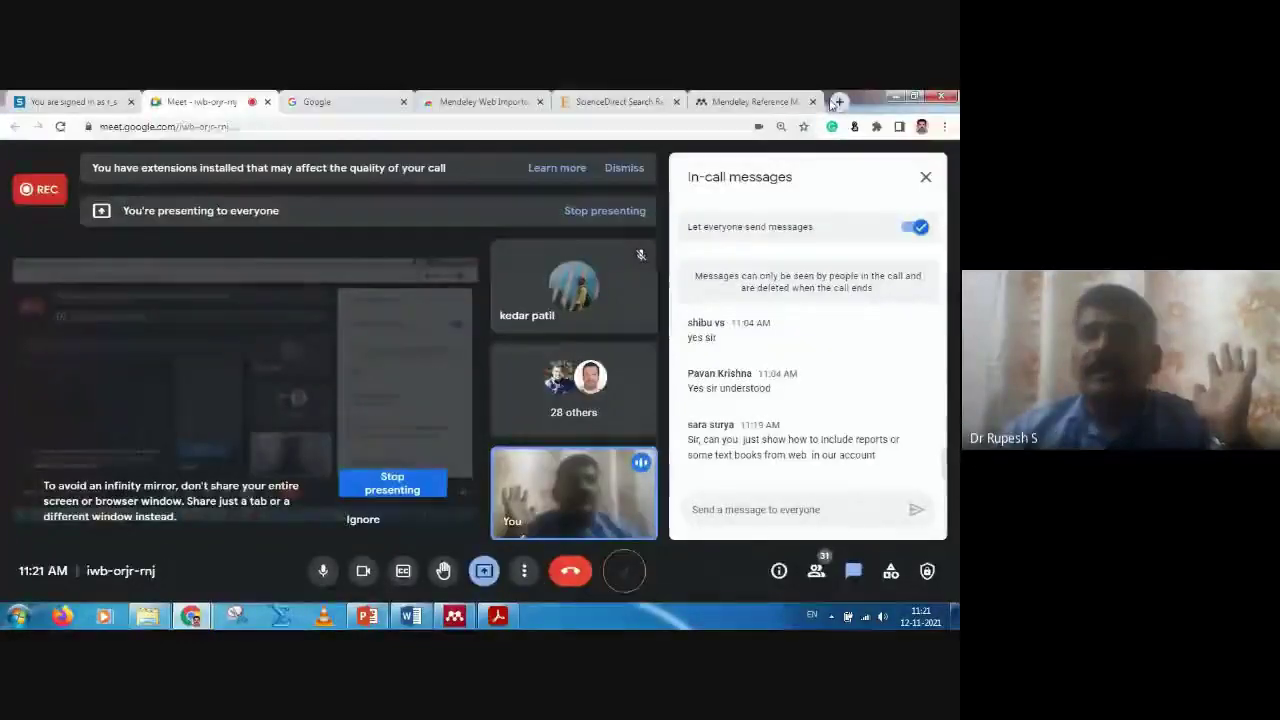
{"action": "left_click", "coordinate": [838, 101]}
{"action": "left_click", "coordinate": [373, 149]}
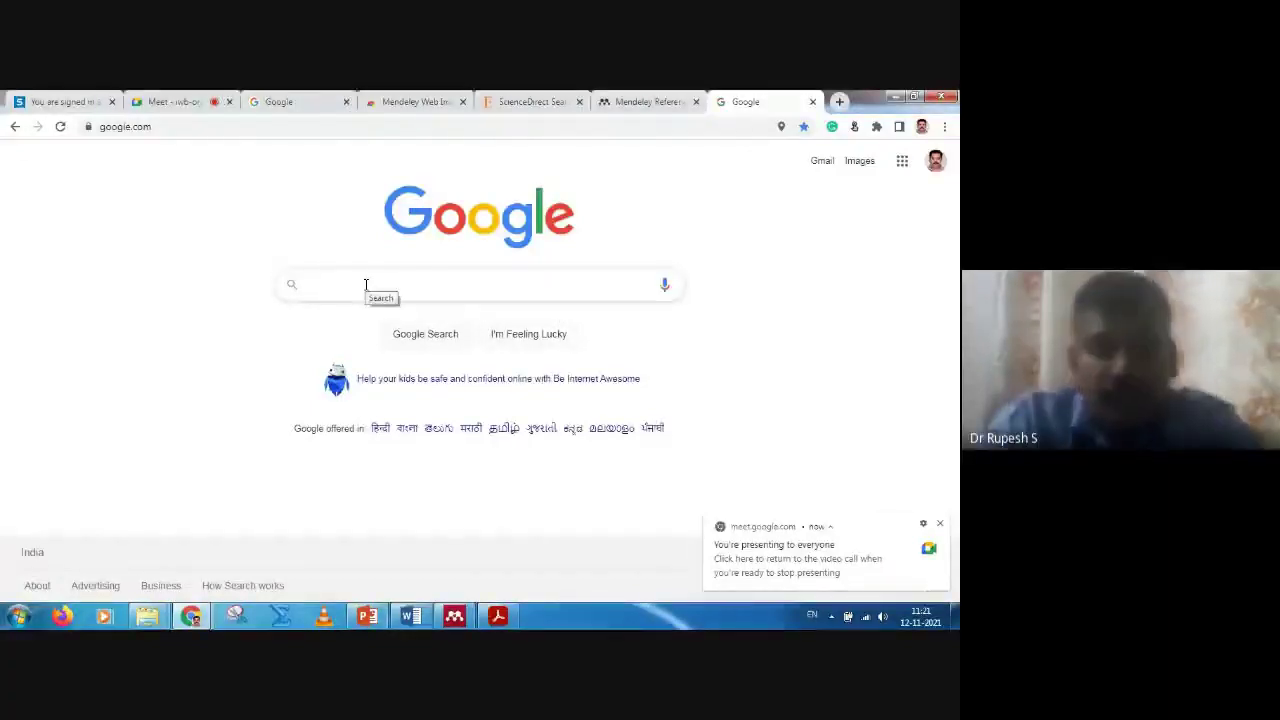
{"action": "type", "text": "thermo"}
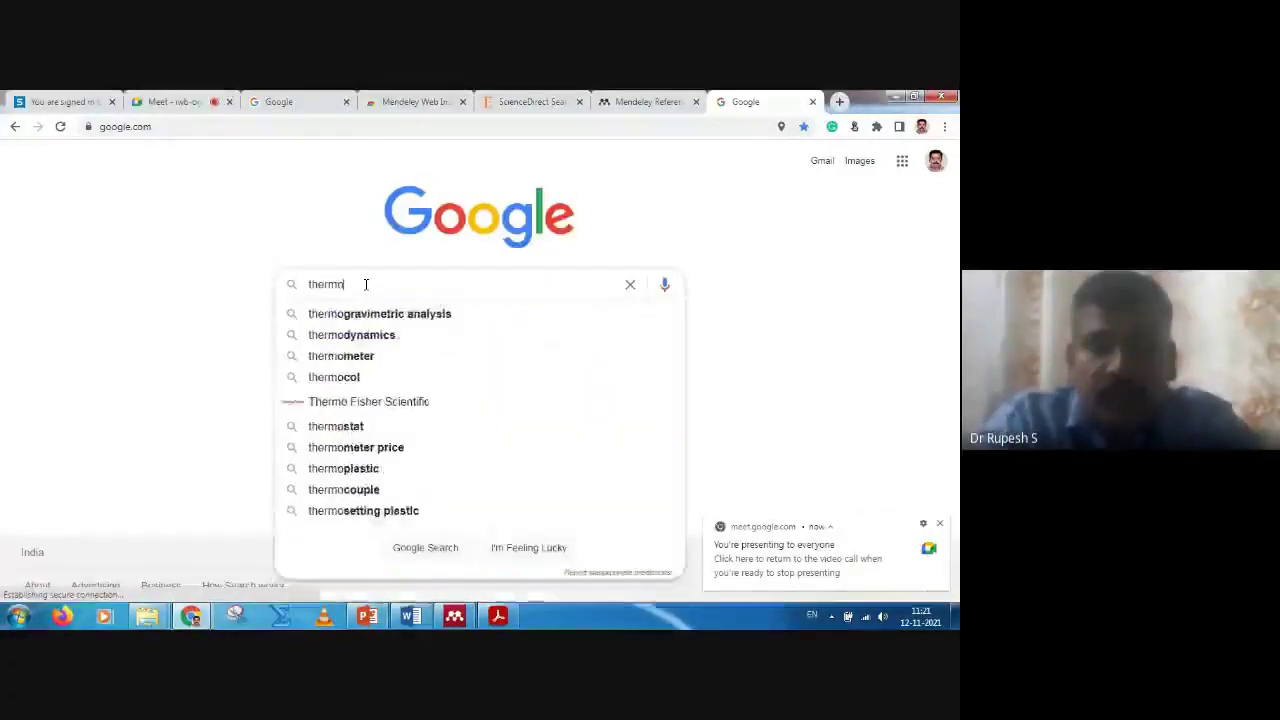
{"action": "type", "text": "dynamics "}
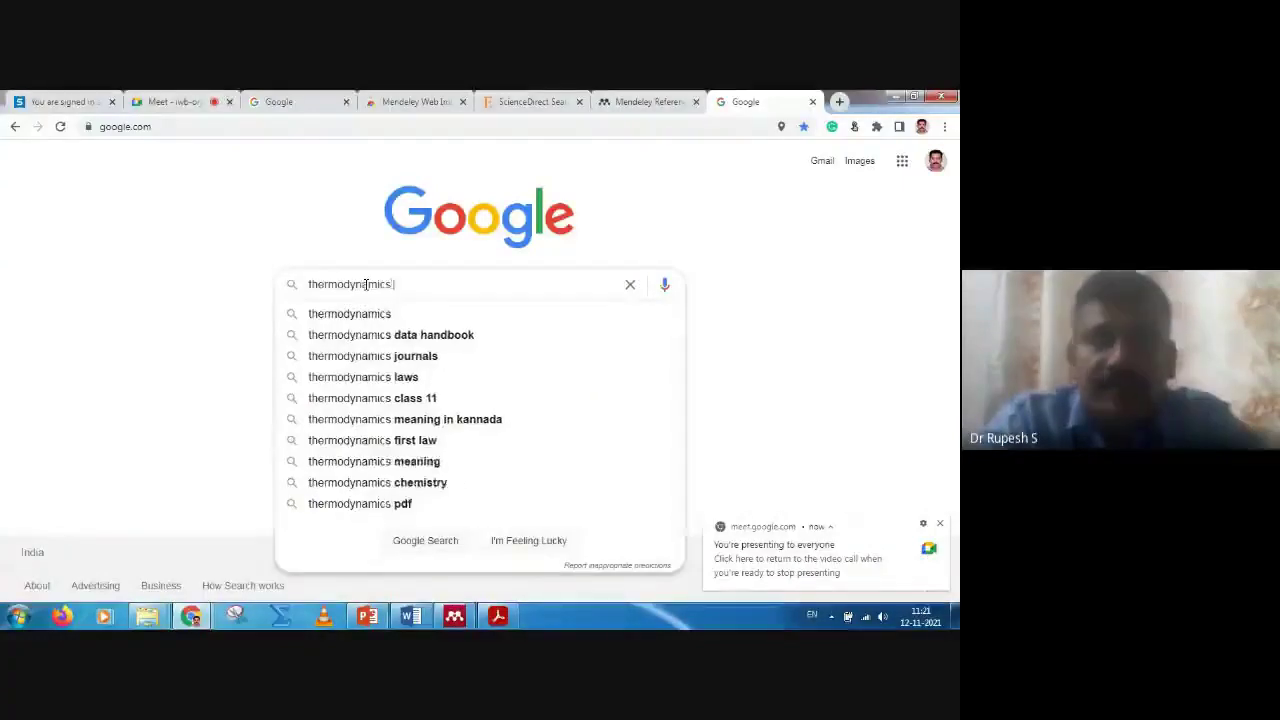
{"action": "type", "text": "cen"}
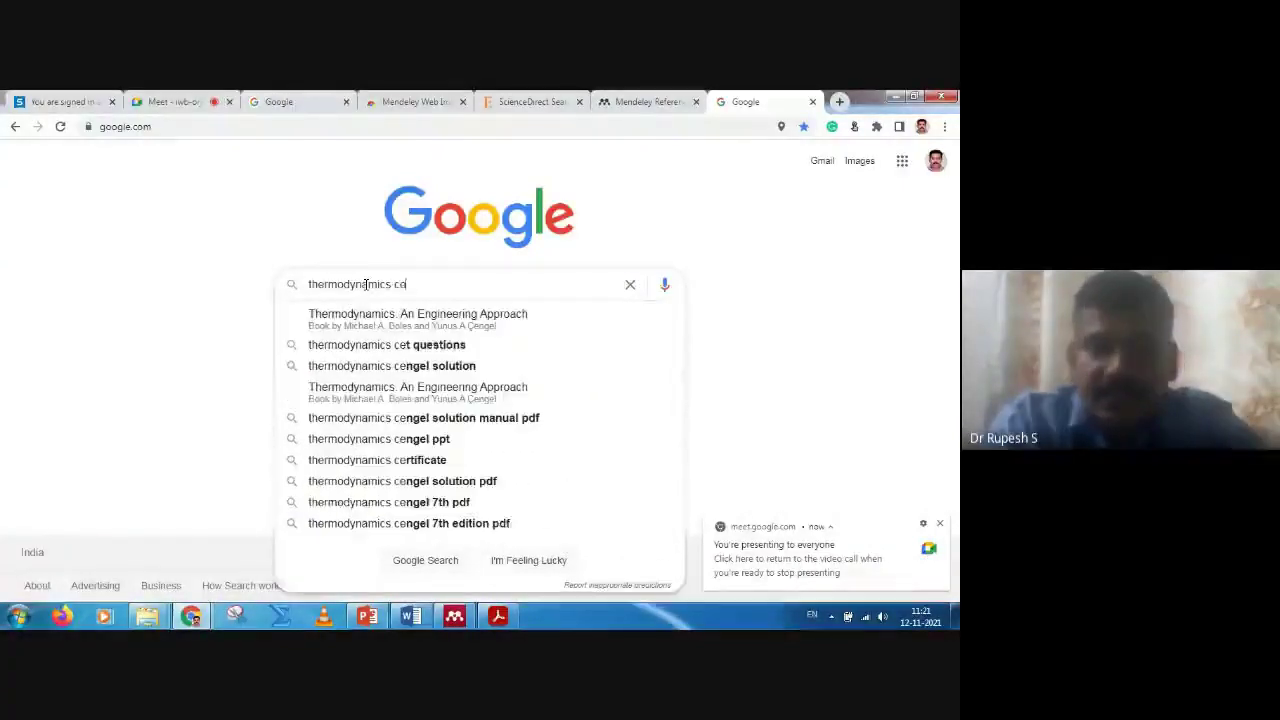
{"action": "left_click", "coordinate": [408, 320]}
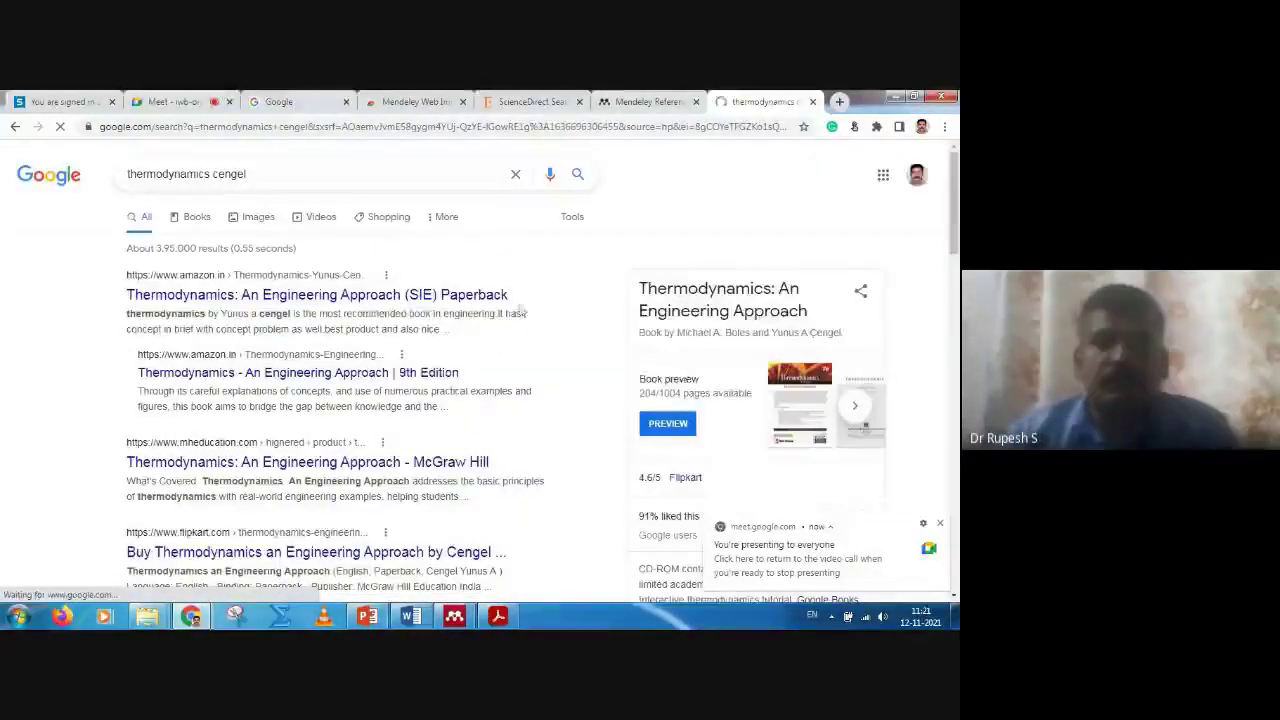
Step: Restrict the search to books, open "Thermodynamics - Si Units - Sie" in Google Books, and look through its preview pages
{"action": "left_click", "coordinate": [195, 220]}
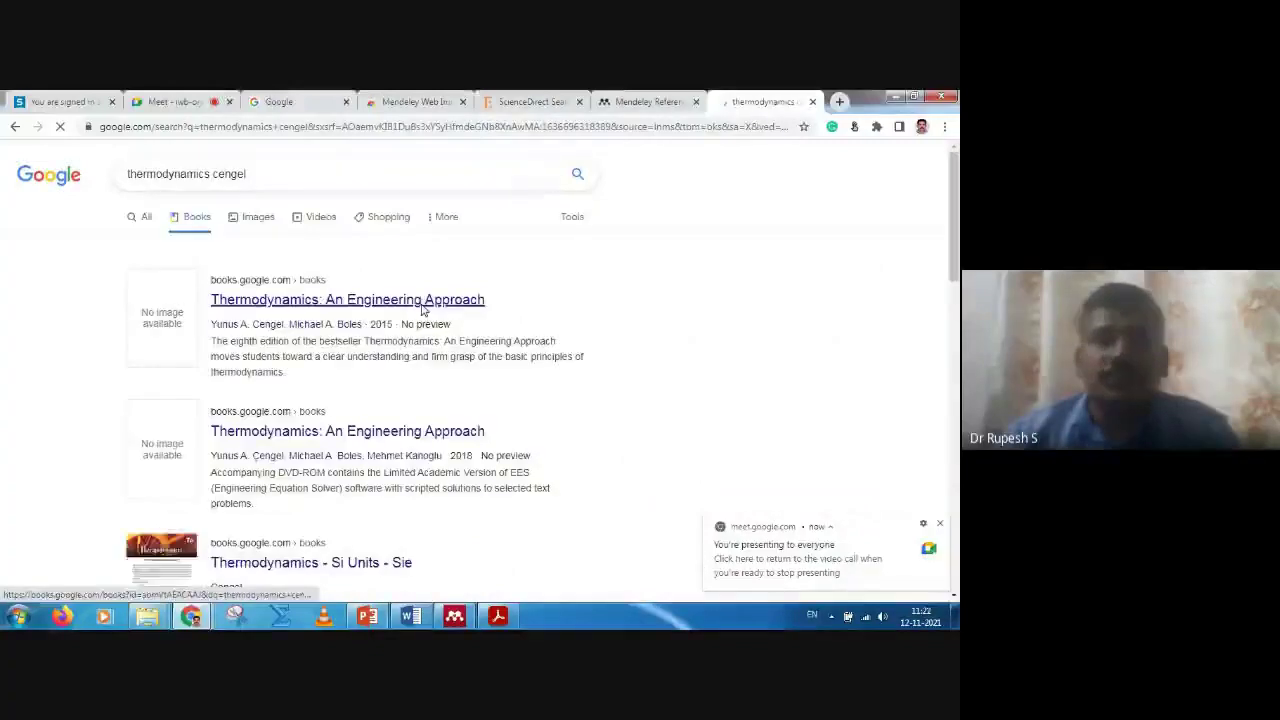
{"action": "scroll", "coordinate": [423, 310], "scroll_direction": "down", "scroll_amount": 2}
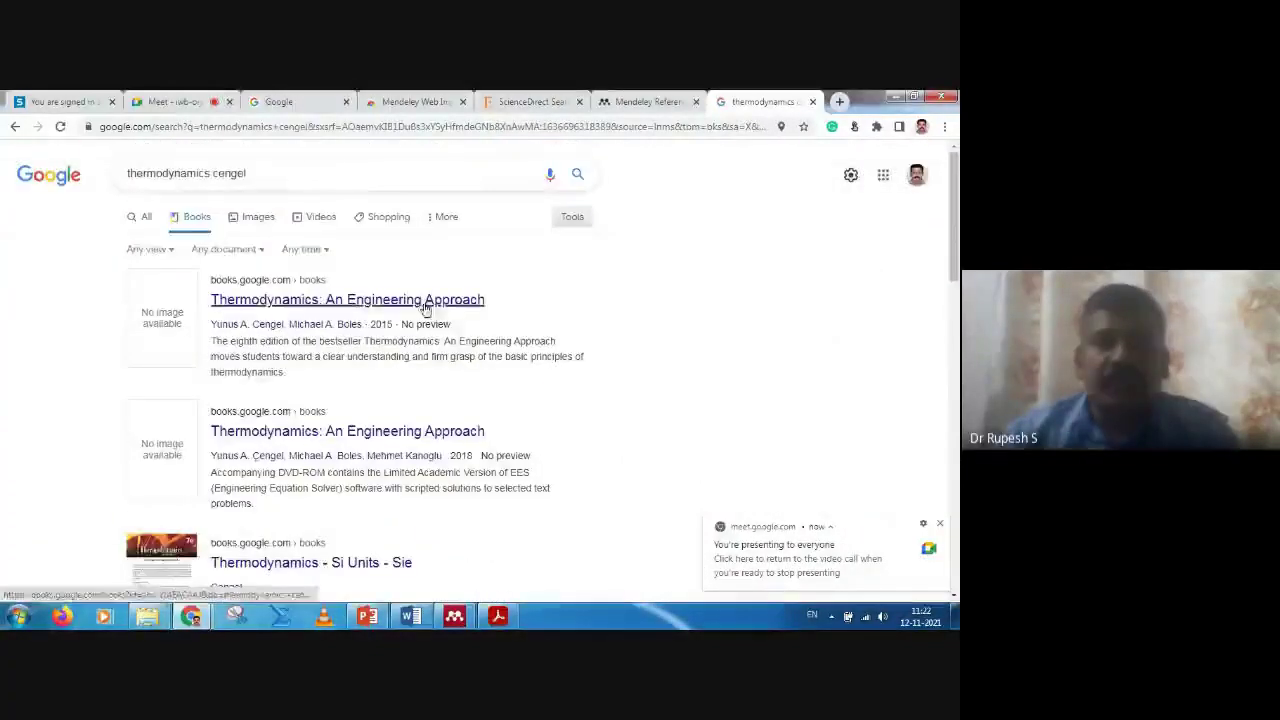
{"action": "scroll", "coordinate": [424, 320], "scroll_direction": "down", "scroll_amount": 3}
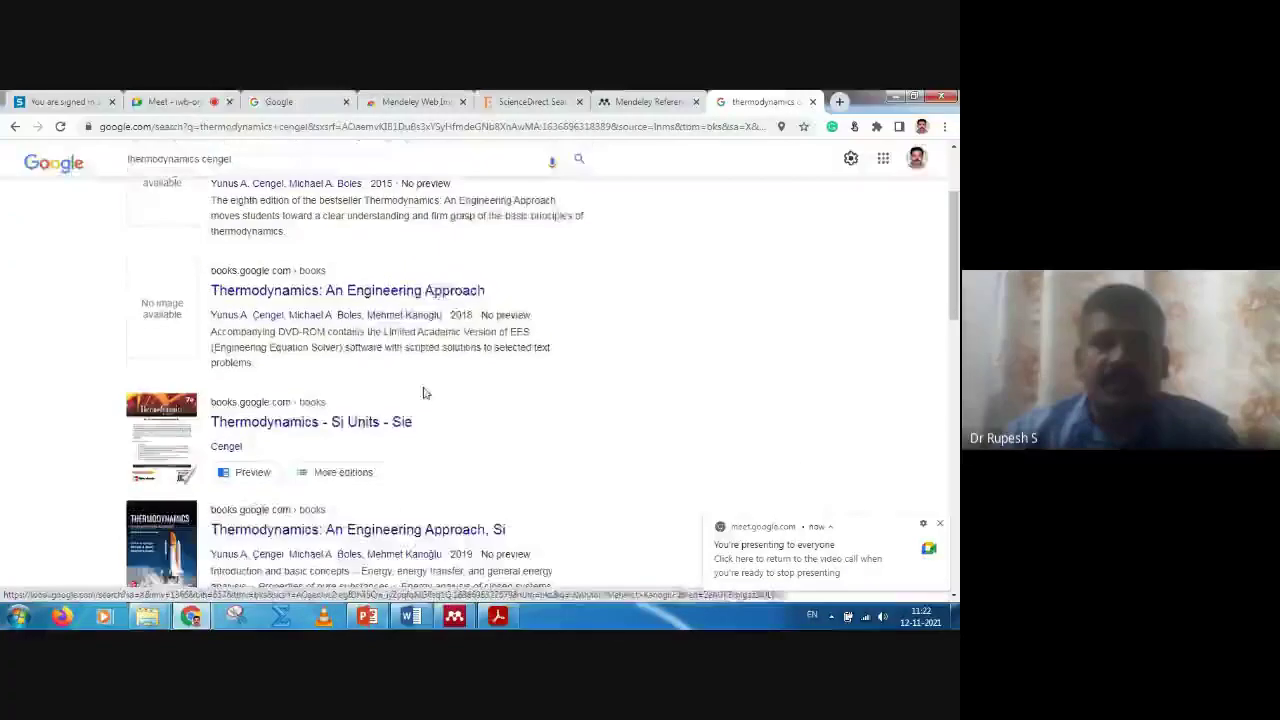
{"action": "left_click", "coordinate": [344, 425]}
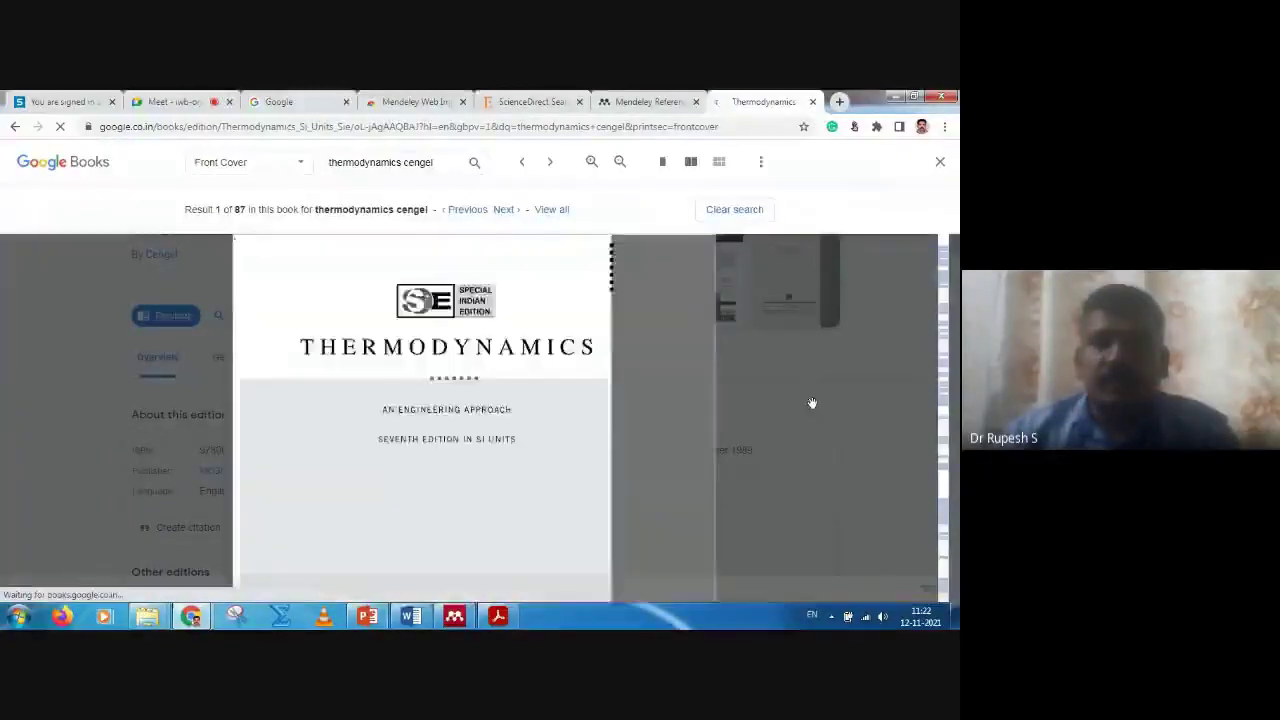
{"action": "scroll", "coordinate": [760, 430], "scroll_direction": "down", "scroll_amount": 6}
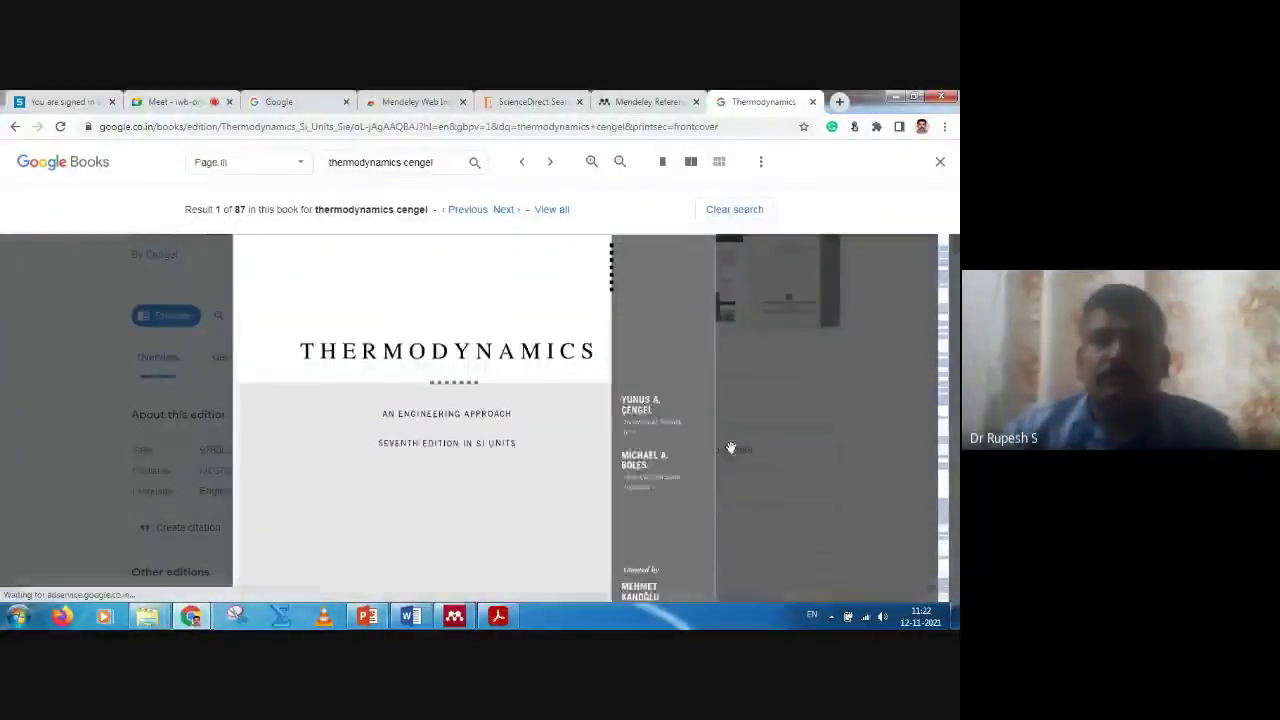
{"action": "scroll", "coordinate": [700, 405], "scroll_direction": "up", "scroll_amount": 6}
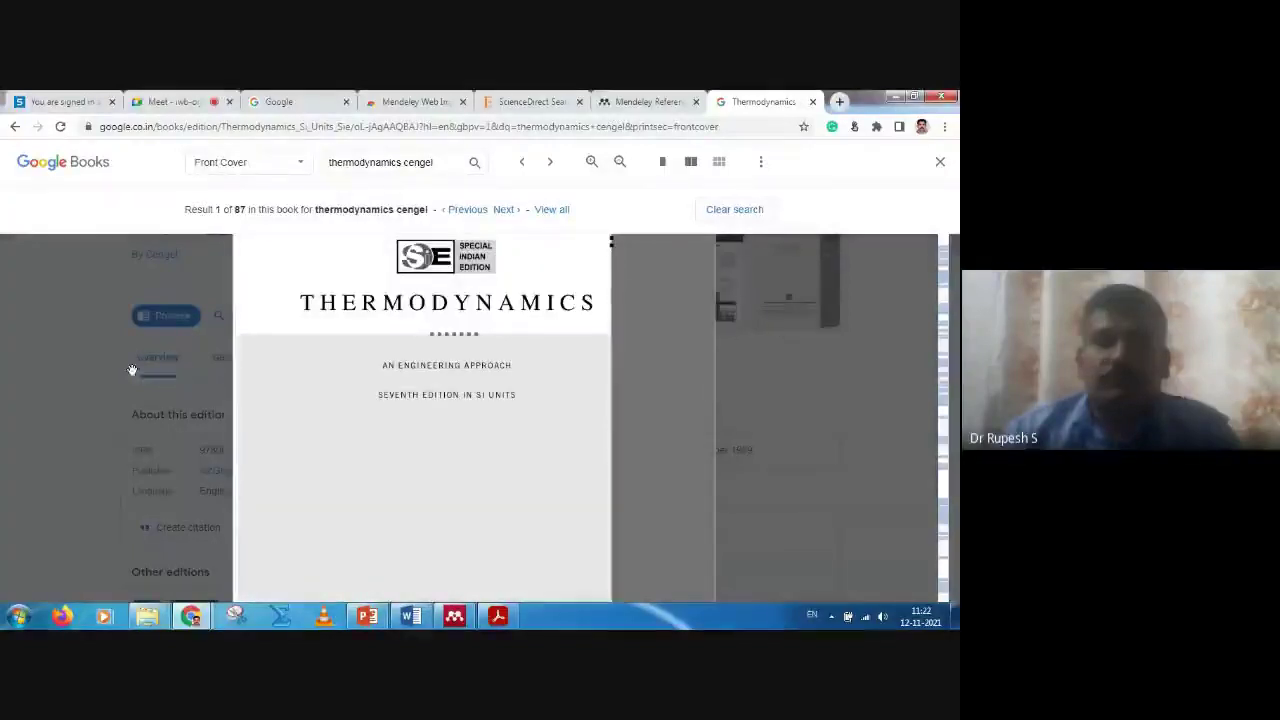
{"action": "scroll", "coordinate": [790, 518], "scroll_direction": "down", "scroll_amount": 6}
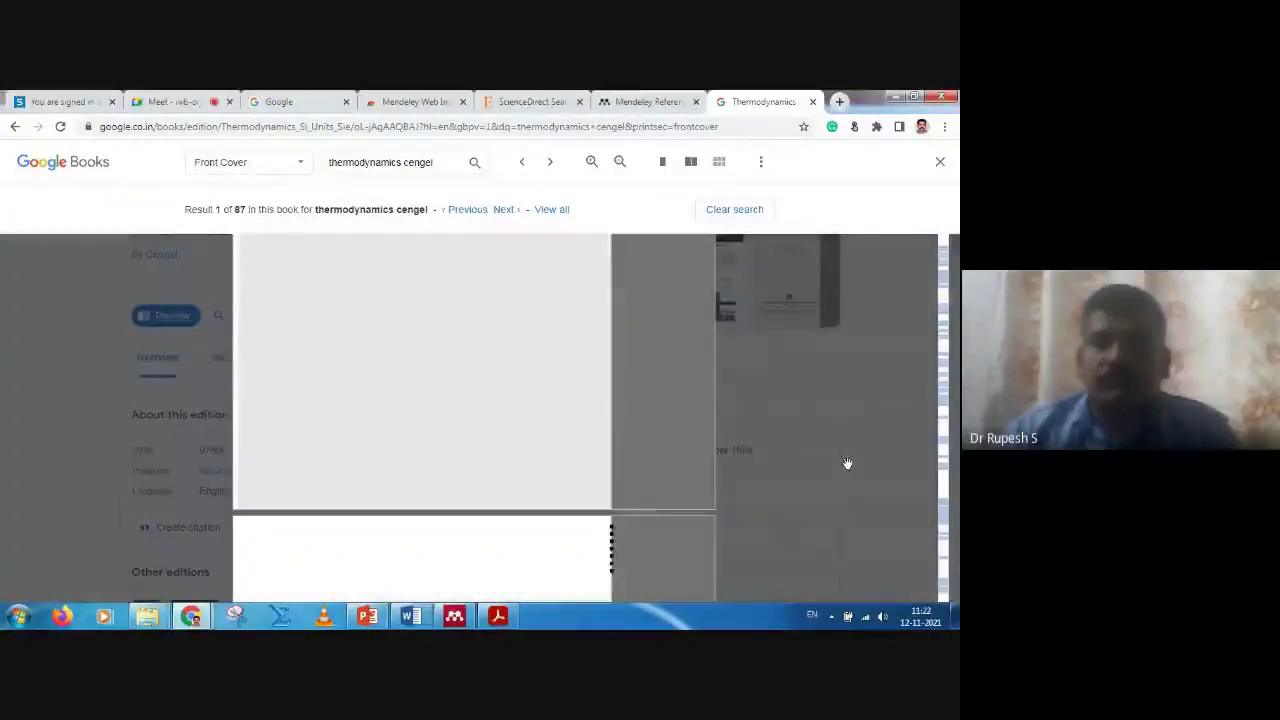
Step: Close the preview and open the 2015 McGraw-Hill Education edition of "Thermodynamics: An Engineering Approach" to view its publication details
{"action": "left_click", "coordinate": [941, 162]}
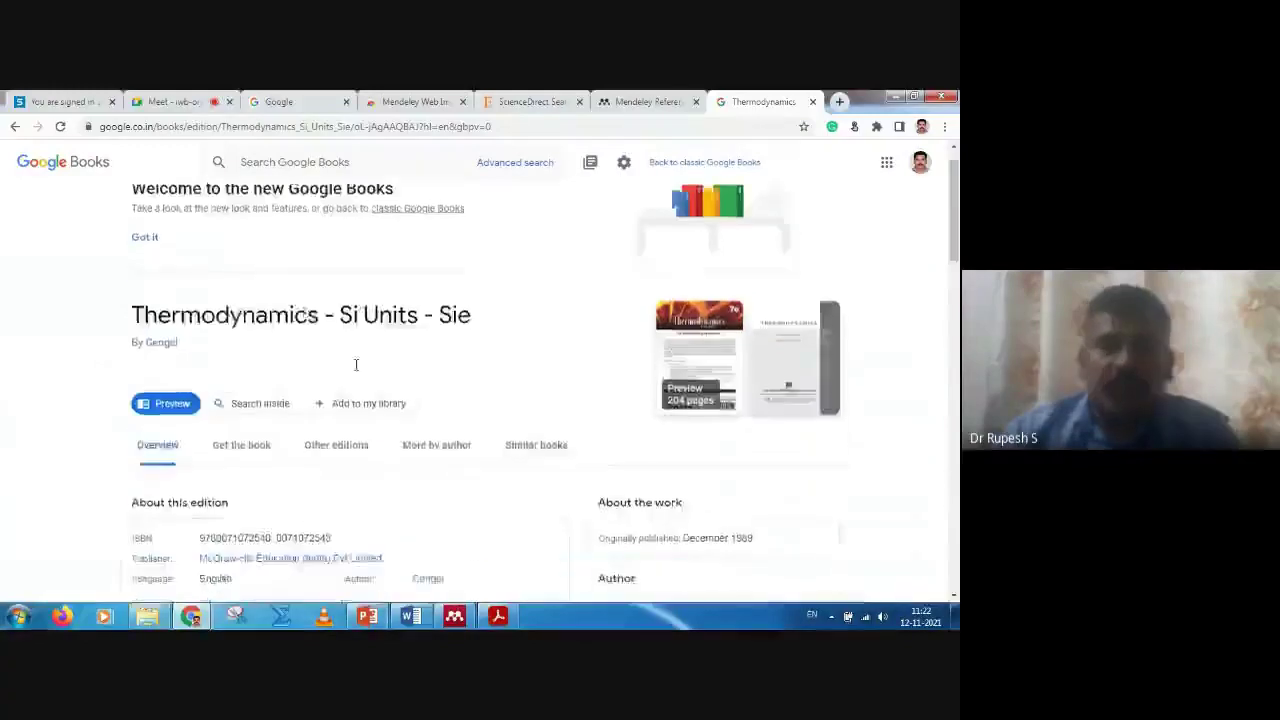
{"action": "scroll", "coordinate": [370, 390], "scroll_direction": "down", "scroll_amount": 4}
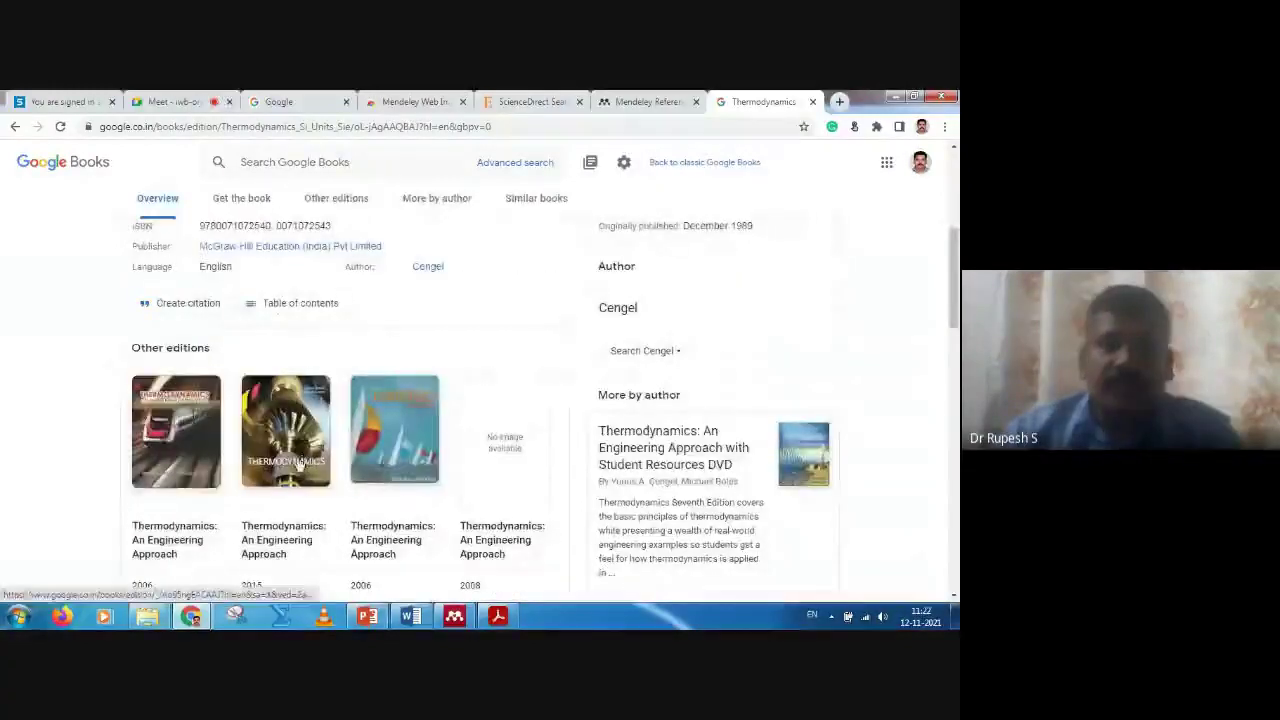
{"action": "scroll", "coordinate": [310, 480], "scroll_direction": "down", "scroll_amount": 1}
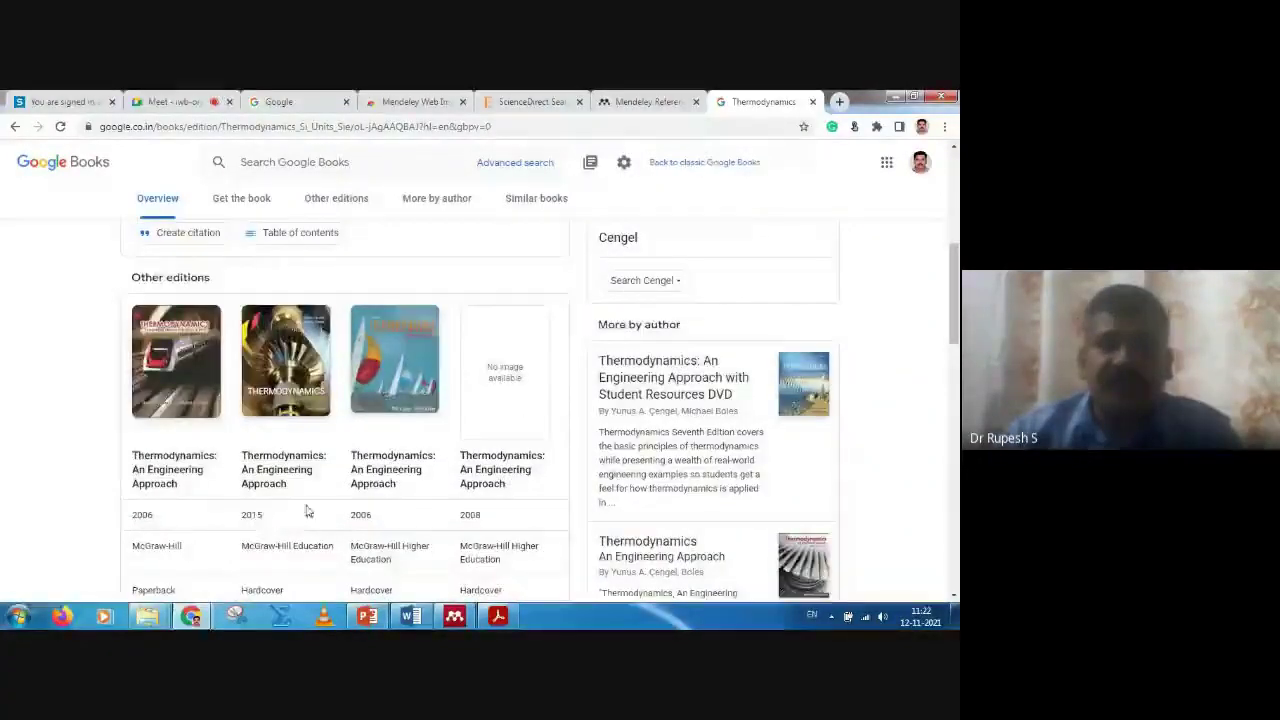
{"action": "left_click", "coordinate": [307, 512]}
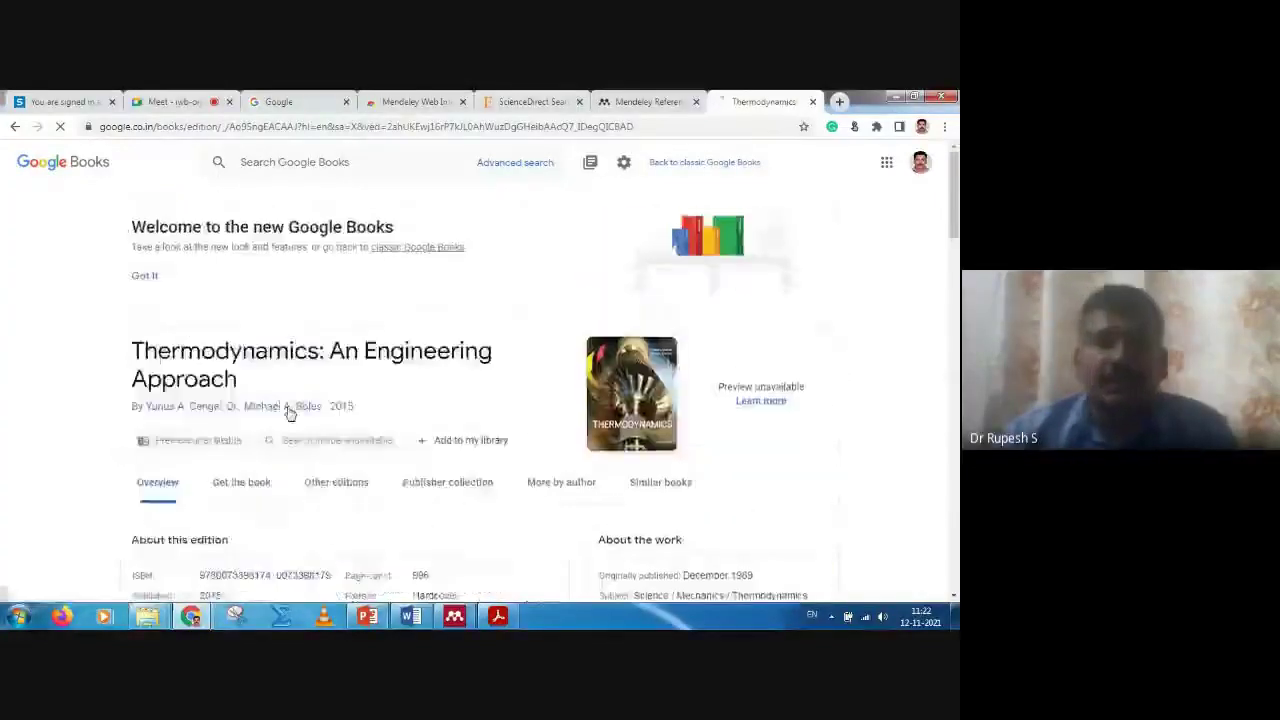
{"action": "scroll", "coordinate": [289, 412], "scroll_direction": "down", "scroll_amount": 2}
{"action": "scroll", "coordinate": [289, 412], "scroll_direction": "down", "scroll_amount": 2}
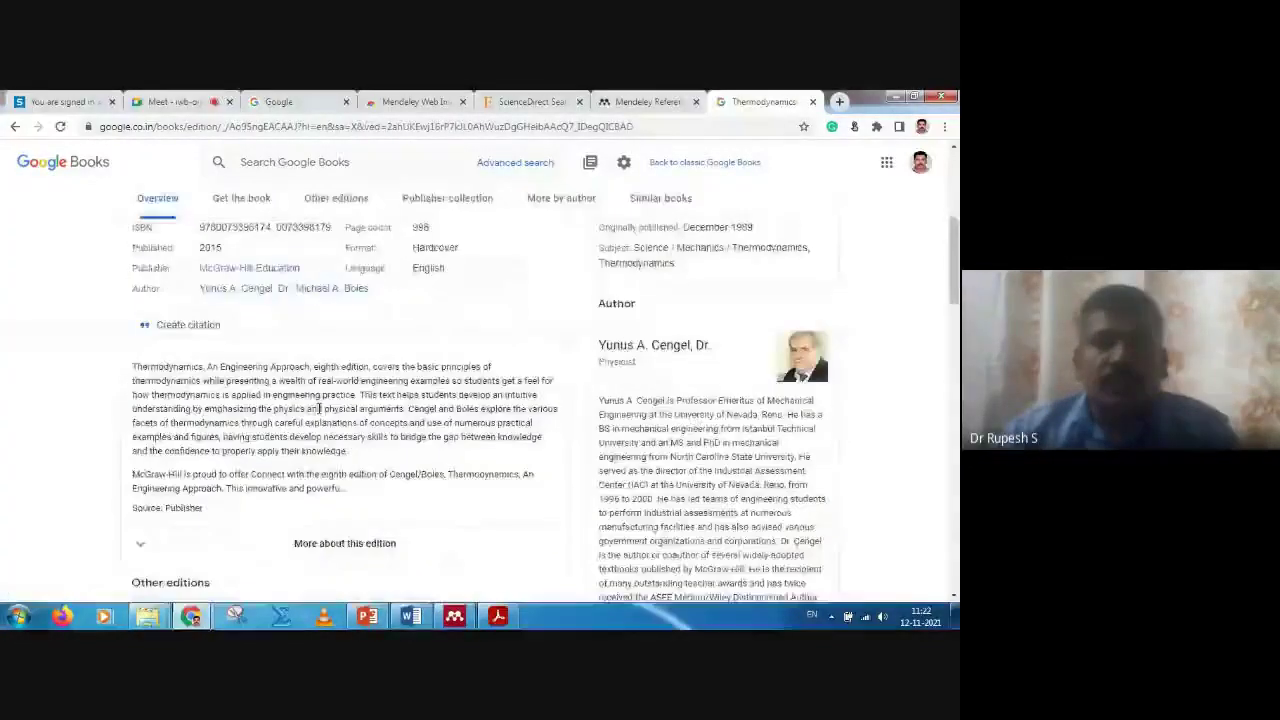
Step: Display the 2015 edition's citation formats and export options, and close the citation dialog
{"action": "left_click", "coordinate": [187, 333]}
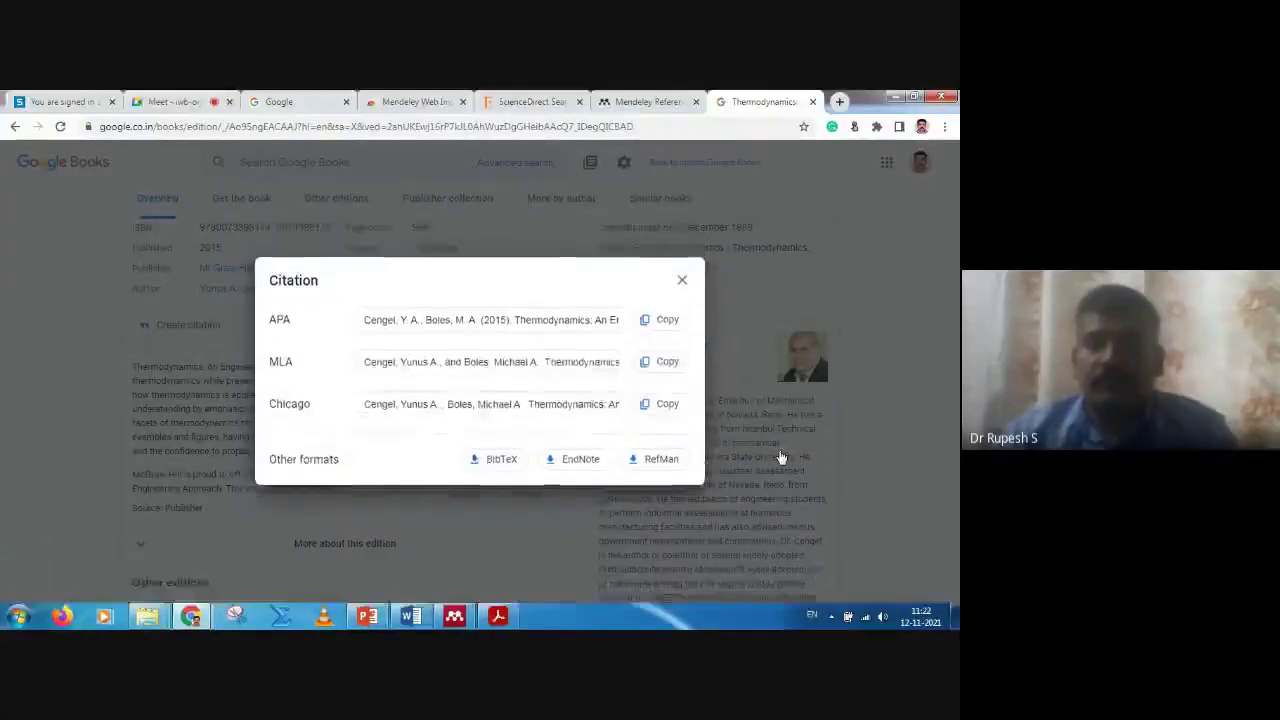
{"action": "left_click", "coordinate": [580, 417]}
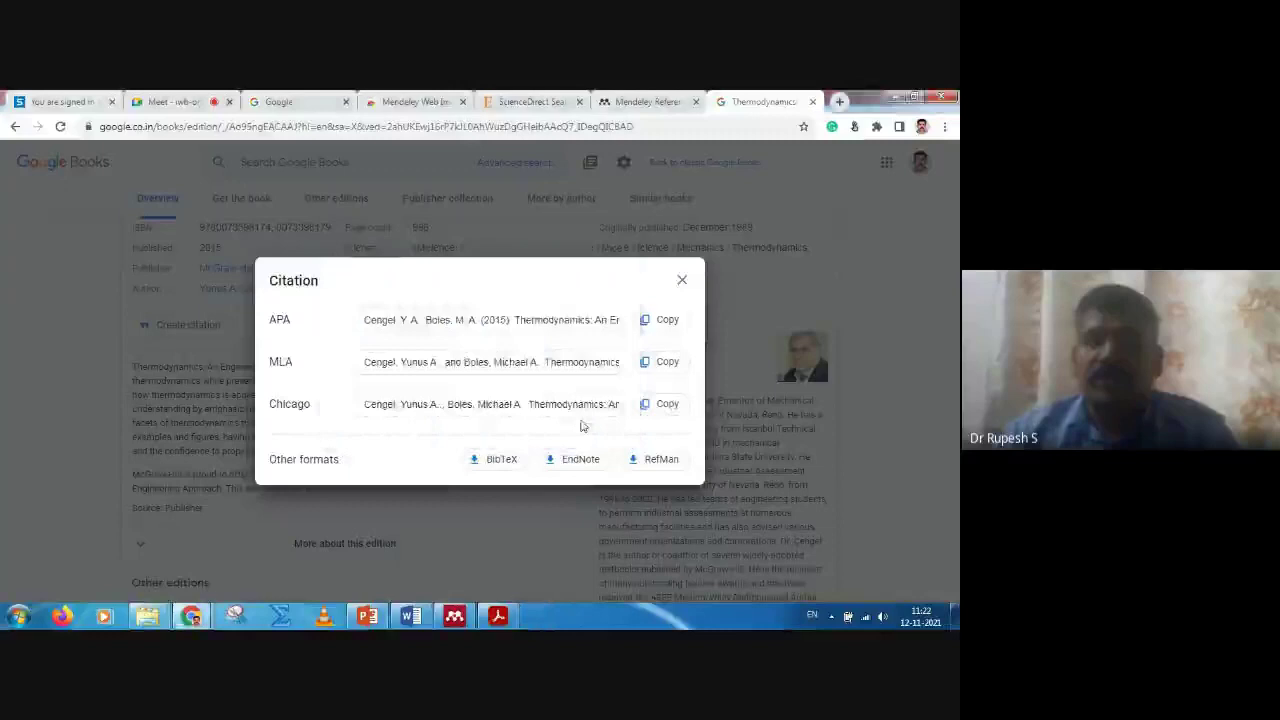
{"action": "left_click", "coordinate": [684, 282]}
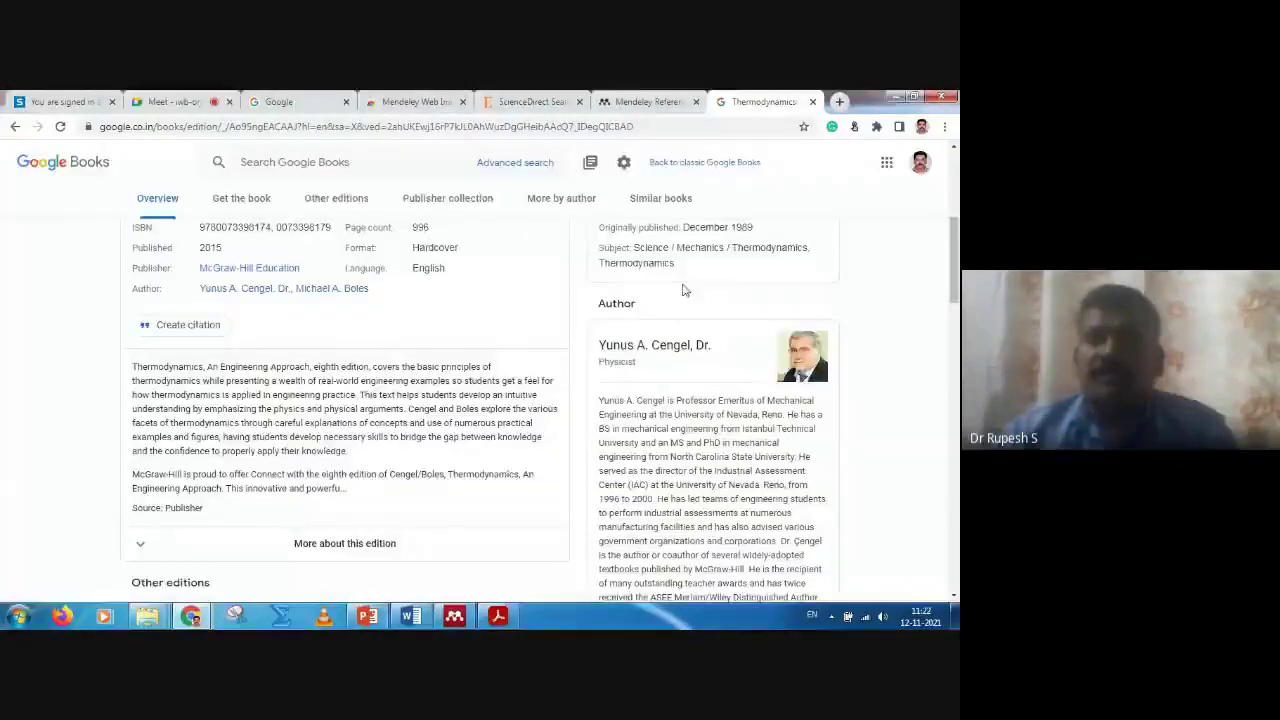
Step: Switch to File Explorer and locate the downloaded "Thermodynamics_An_Engineering_Approach (2).bibtex" file in the Downloads folder
{"action": "left_click", "coordinate": [895, 97]}
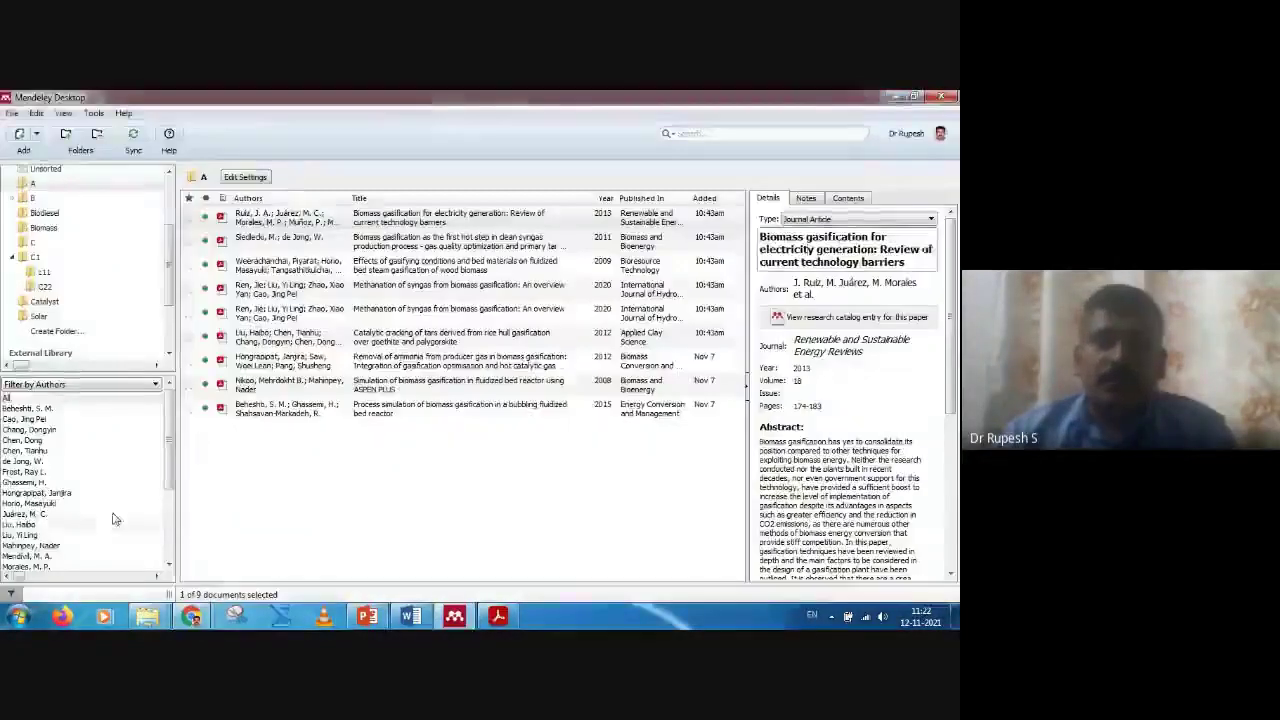
{"action": "left_click", "coordinate": [147, 615]}
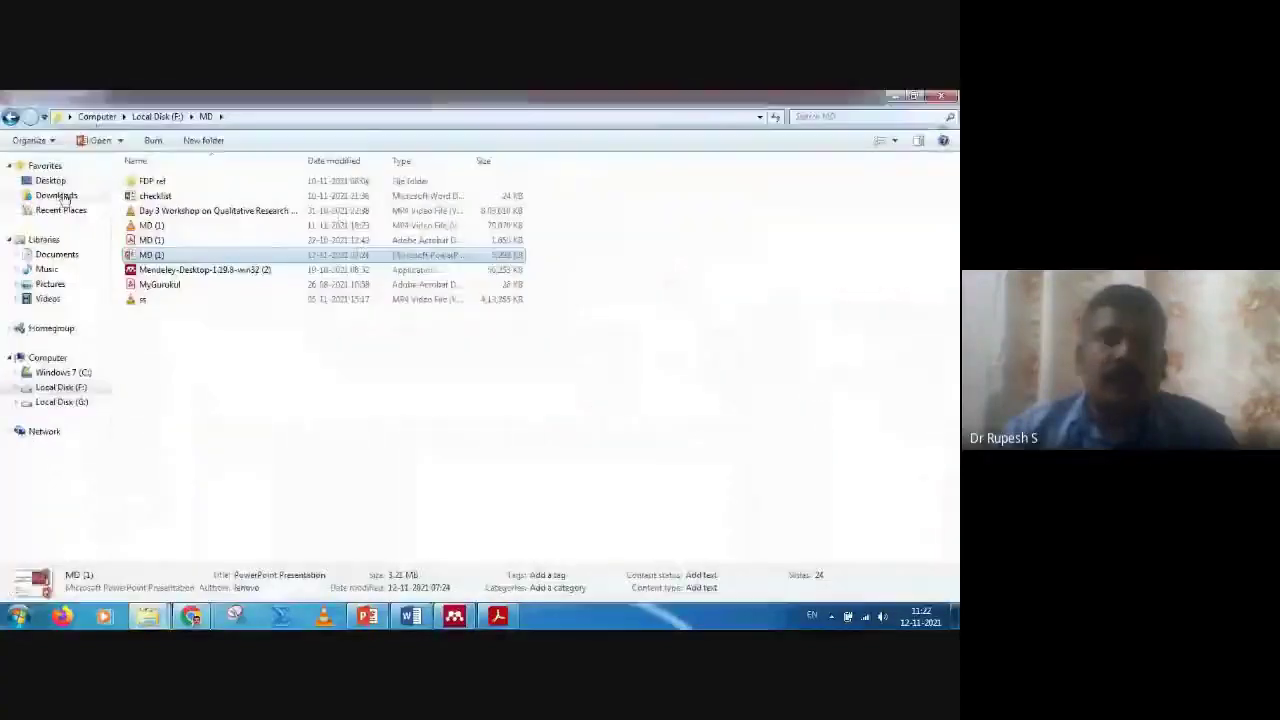
{"action": "left_click", "coordinate": [57, 195]}
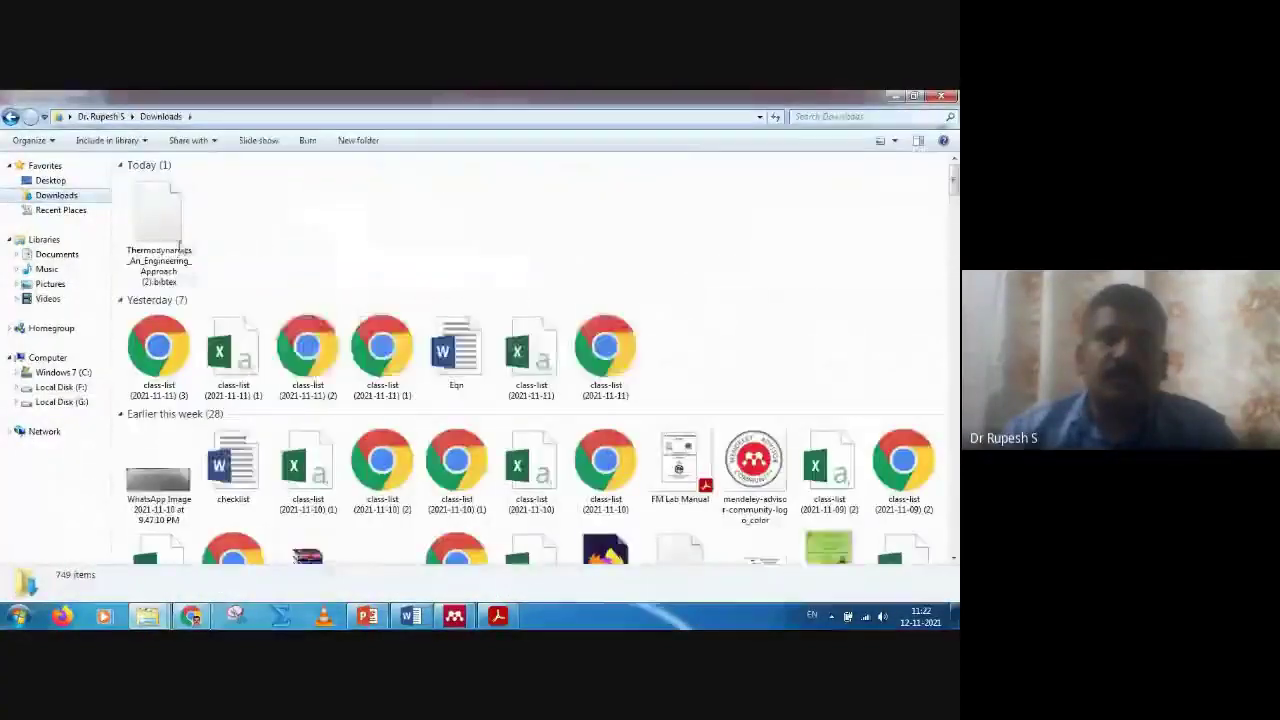
{"action": "left_click", "coordinate": [158, 232]}
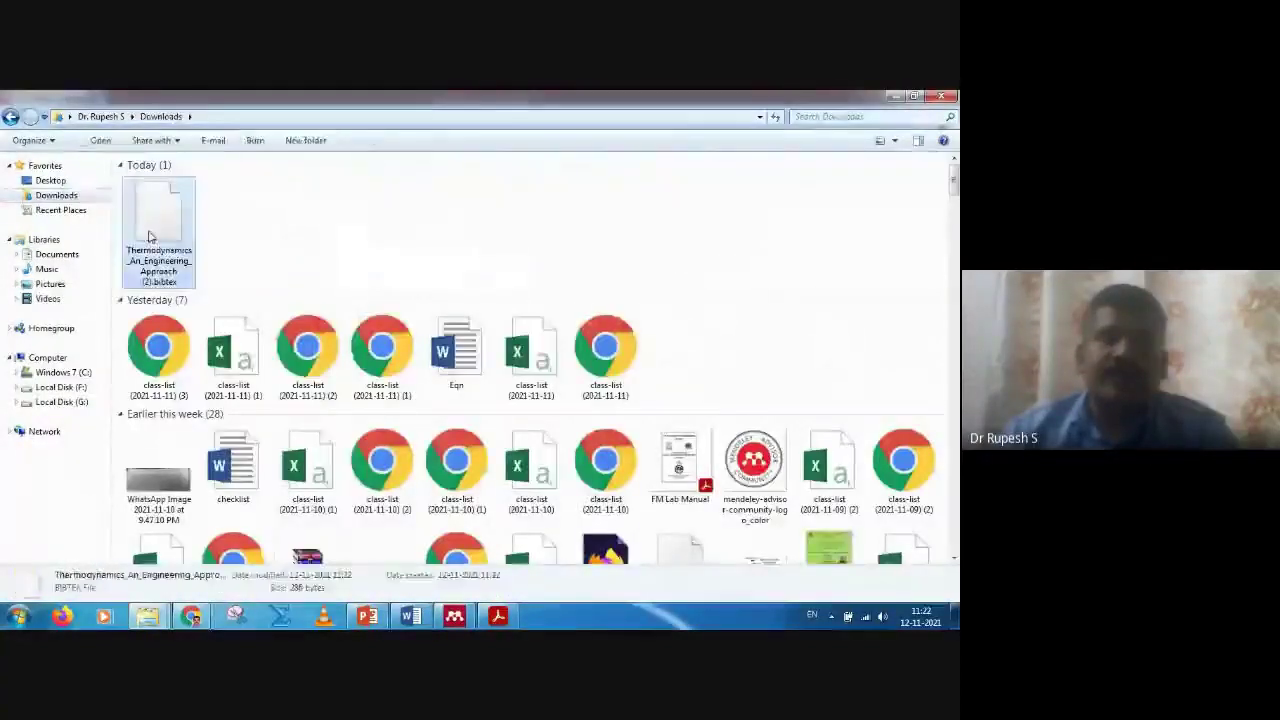
{"action": "left_click", "coordinate": [895, 96]}
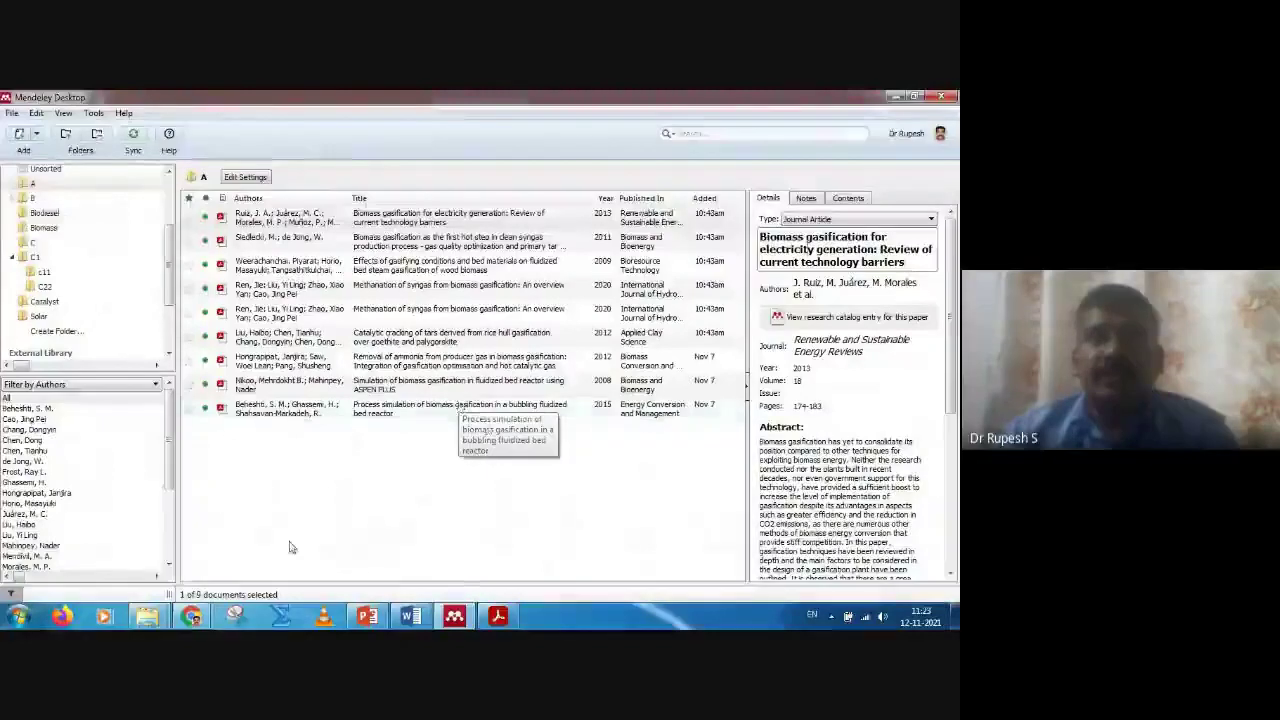
{"action": "left_click", "coordinate": [455, 617]}
{"action": "left_click", "coordinate": [455, 617]}
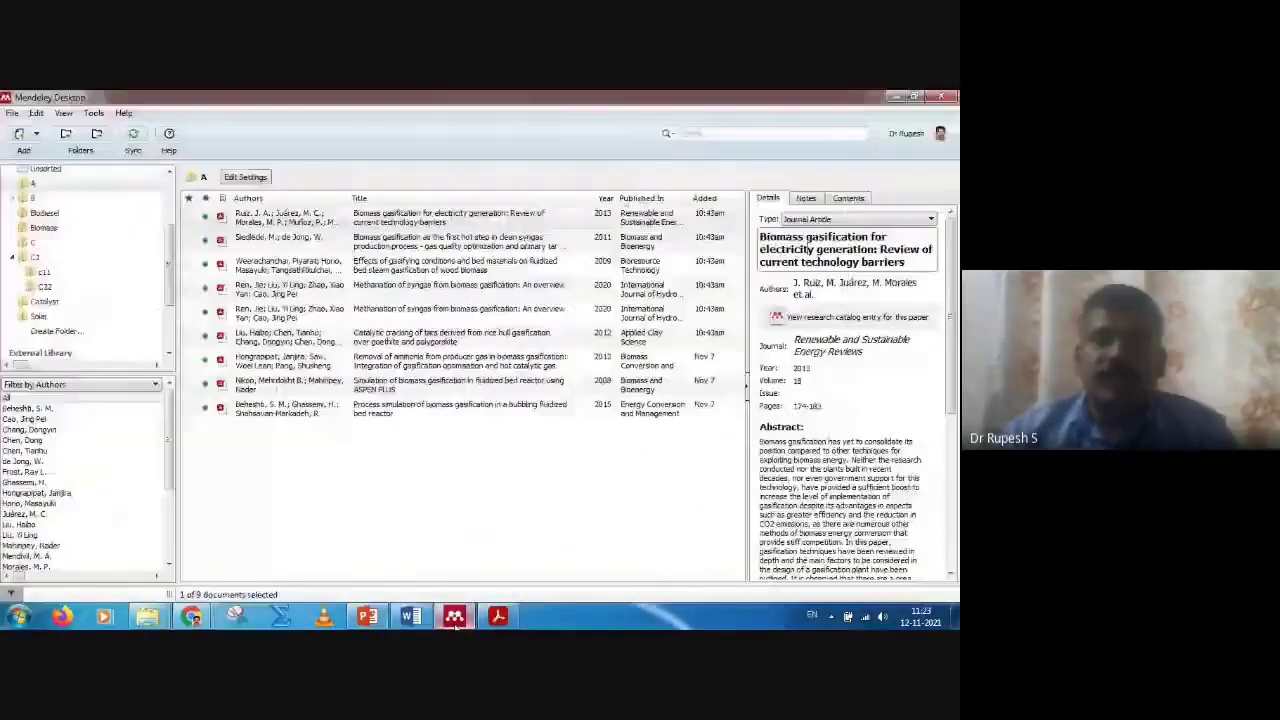
{"action": "left_click", "coordinate": [12, 113]}
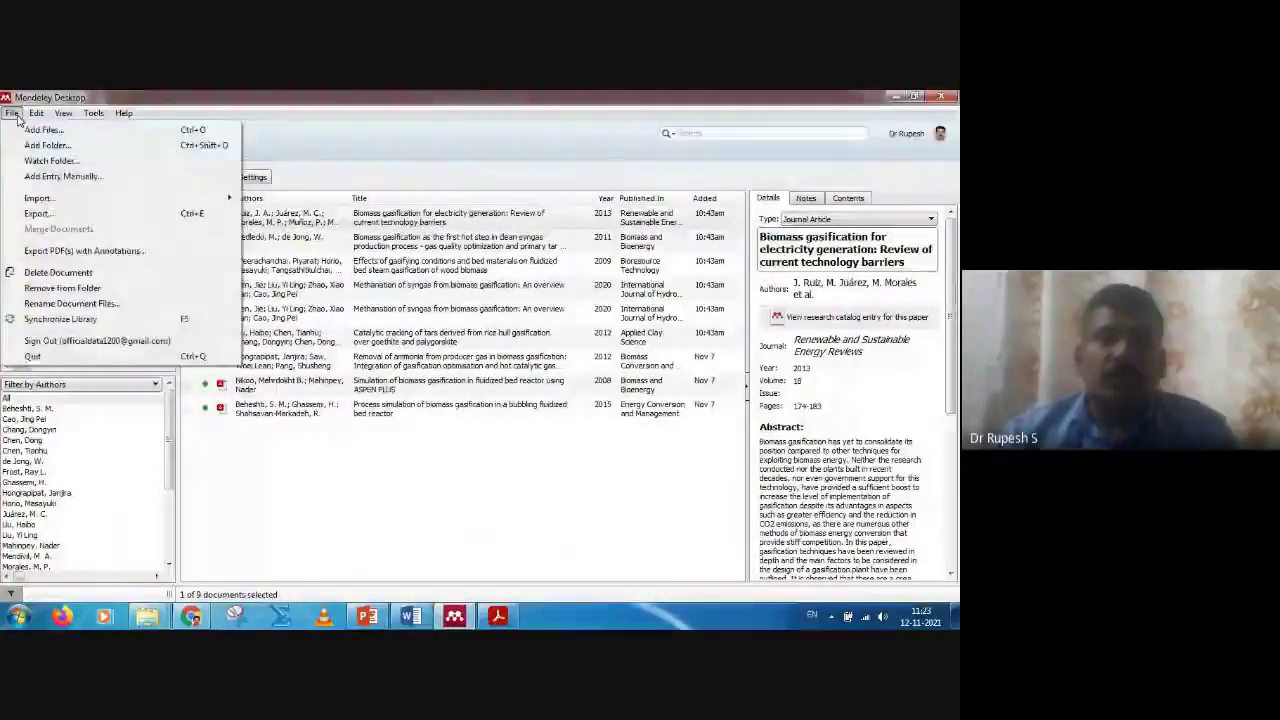
{"action": "mouse_move", "coordinate": [45, 199]}
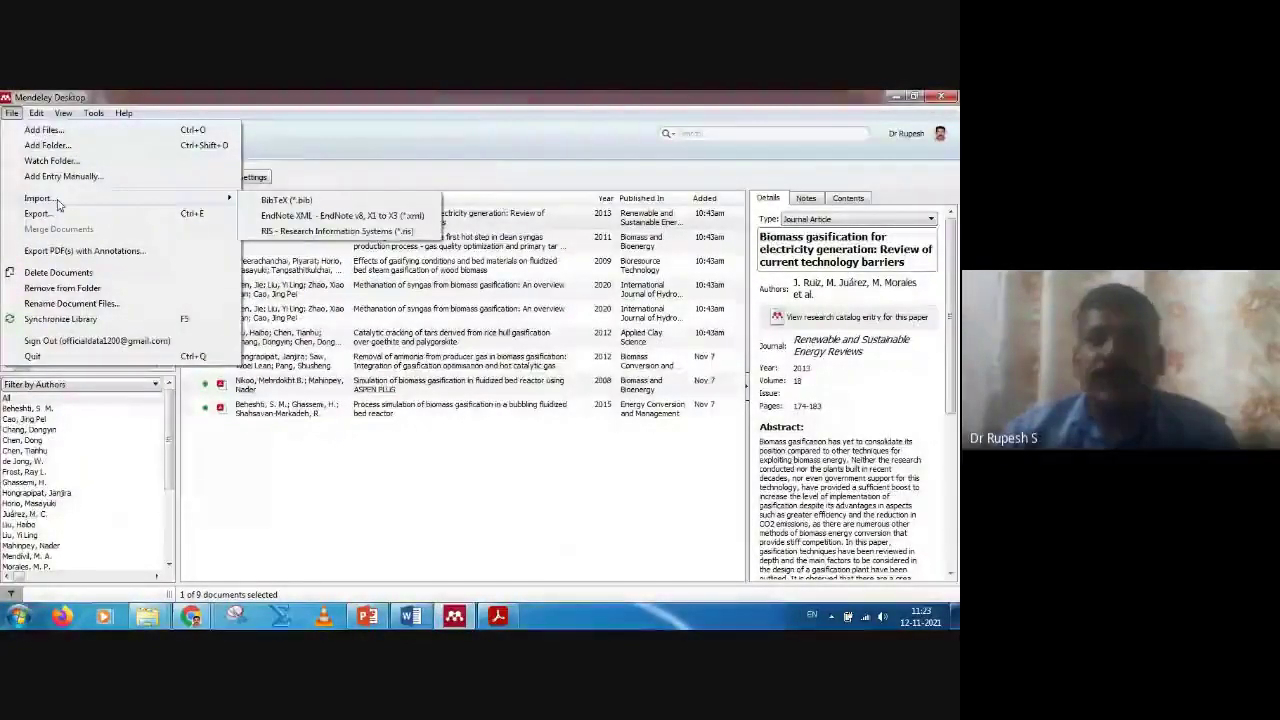
{"action": "left_click", "coordinate": [268, 202]}
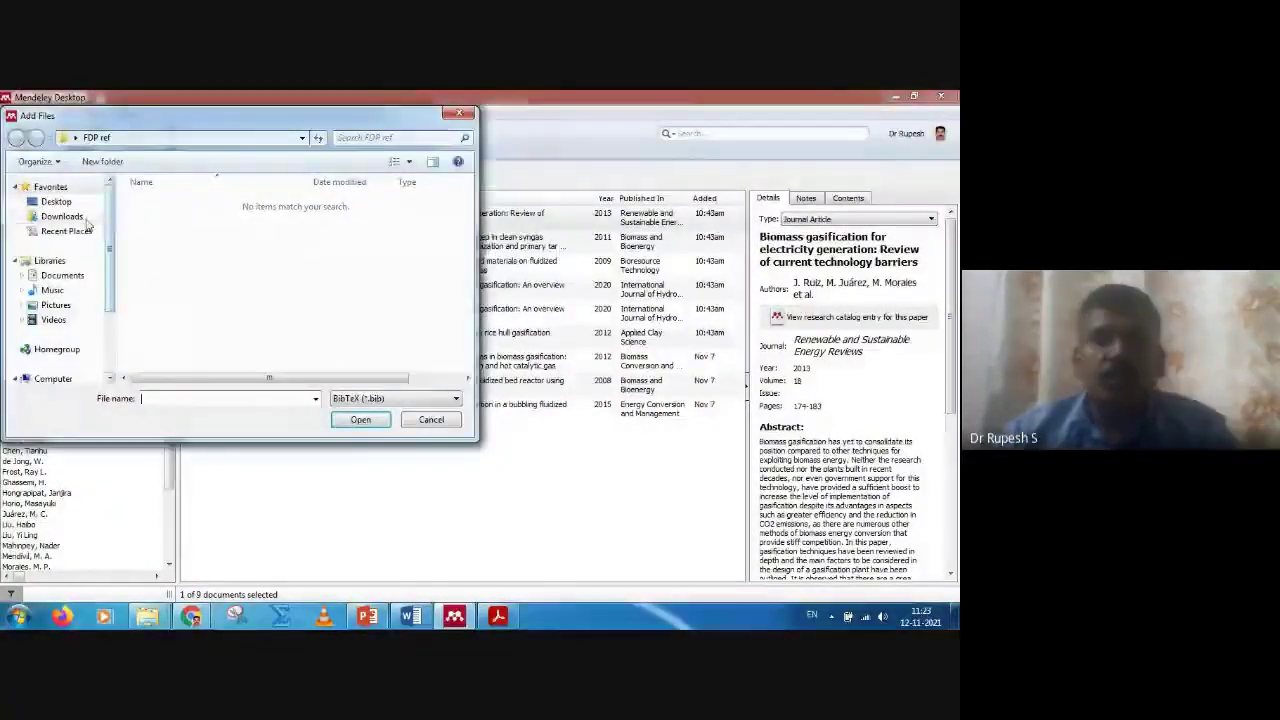
{"action": "left_click", "coordinate": [458, 112]}
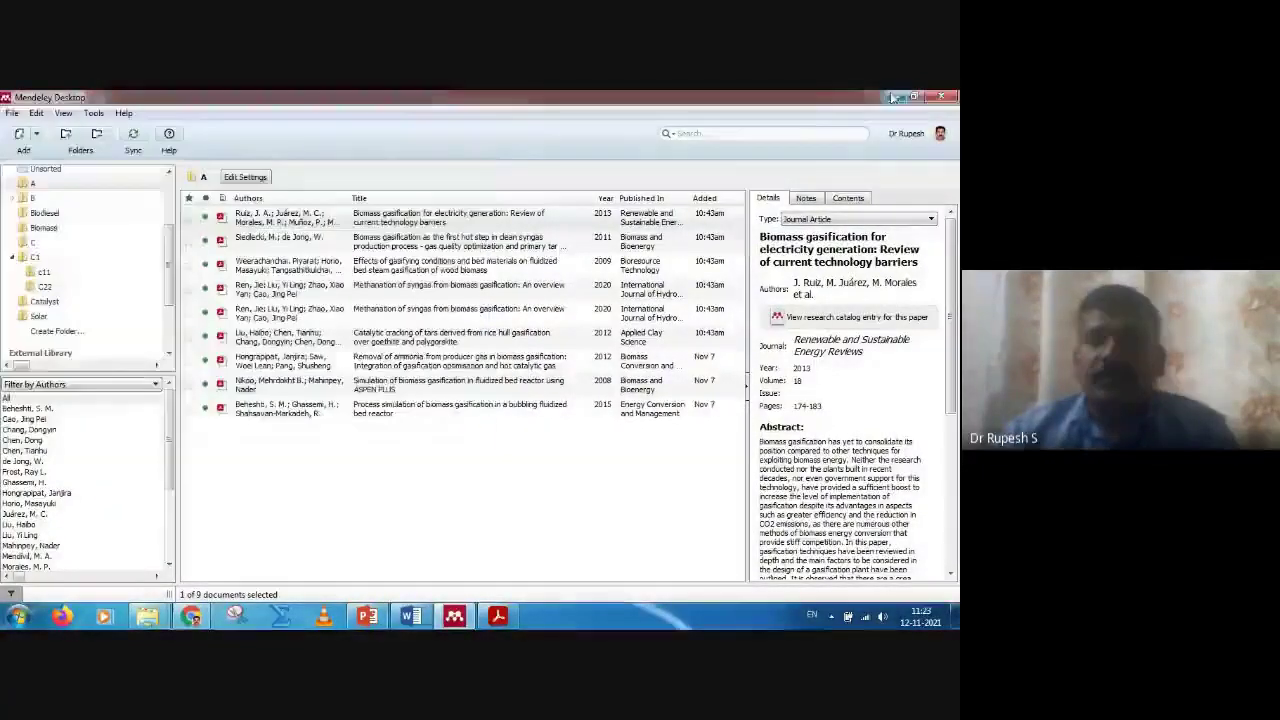
Step: Import the "Thermodynamics_An_Engineering_Approach (2).bibtex" file from the Downloads folder into folder A in Mendeley Desktop
{"action": "left_click", "coordinate": [896, 97]}
{"action": "mouse_move", "coordinate": [147, 615]}
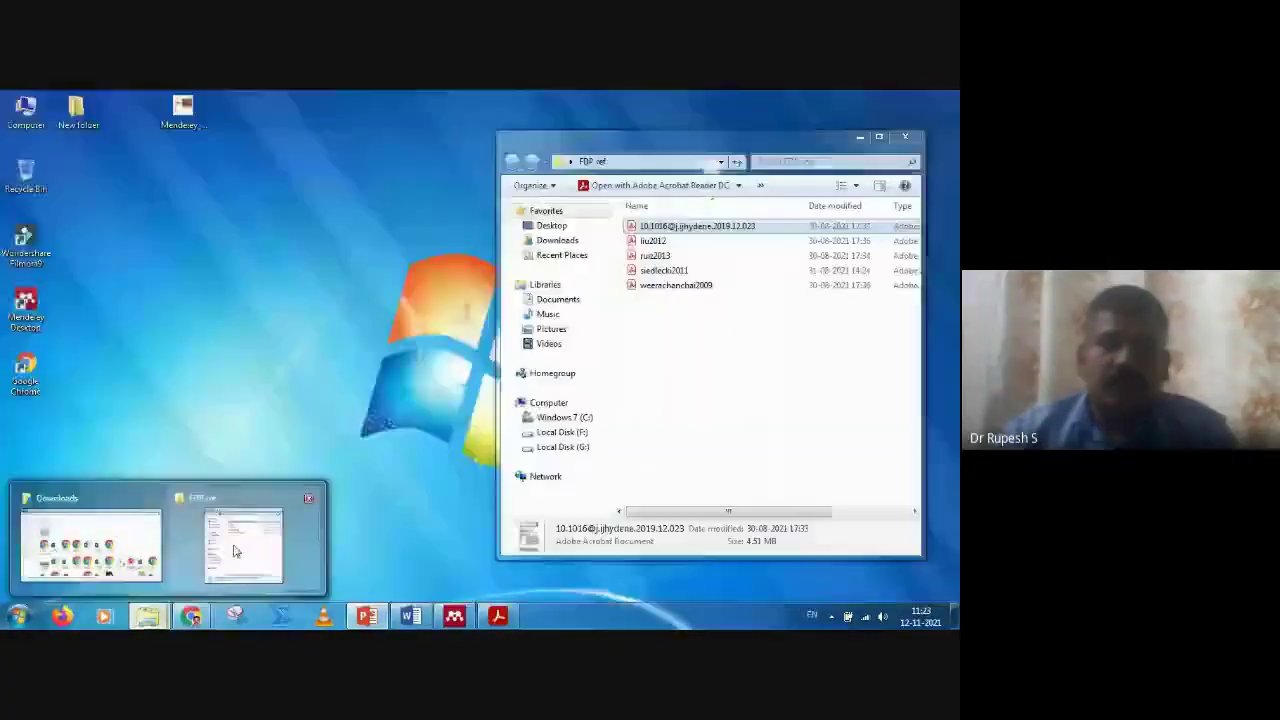
{"action": "left_click", "coordinate": [236, 551]}
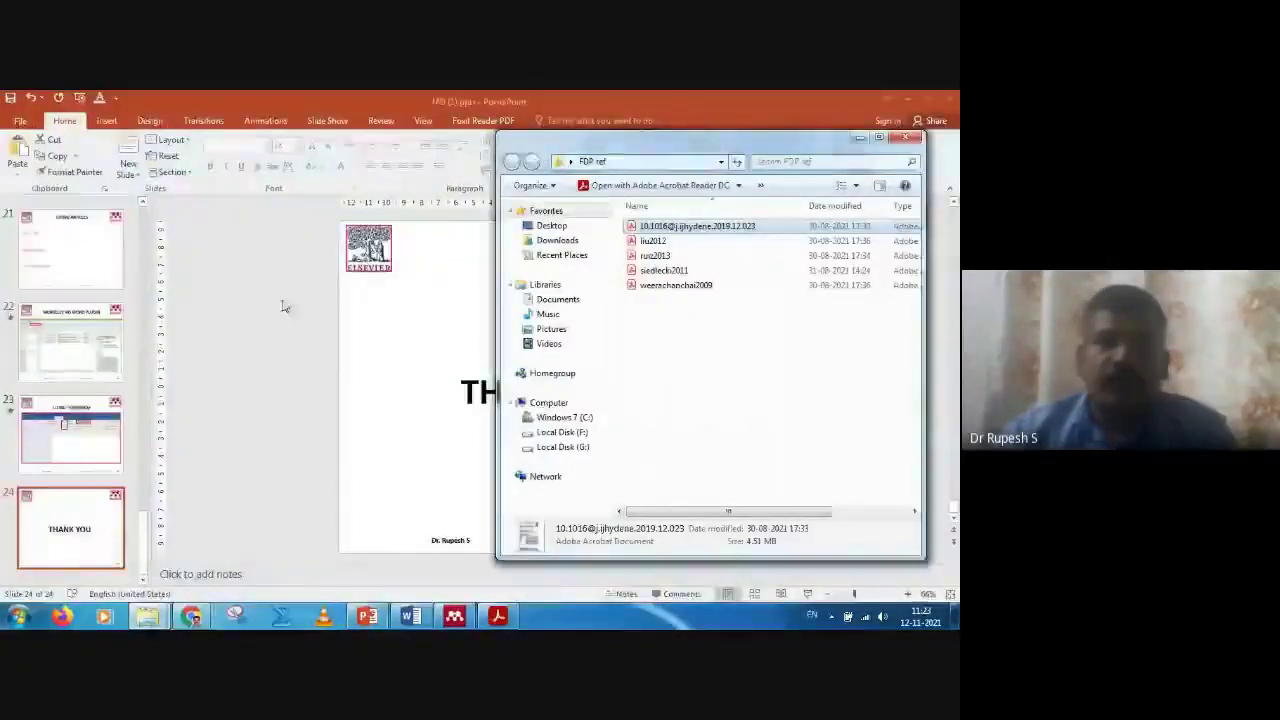
{"action": "mouse_move", "coordinate": [155, 624]}
{"action": "left_click", "coordinate": [83, 554]}
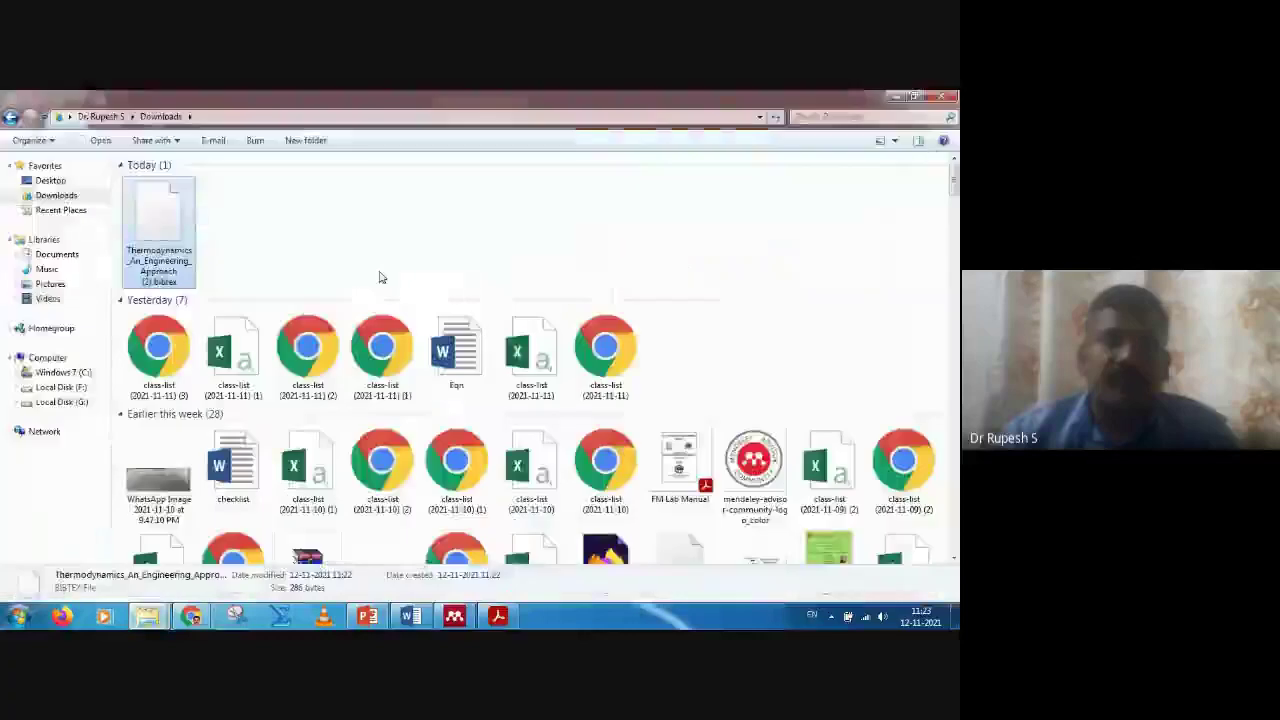
{"action": "left_click_drag", "start_coordinate": [155, 229], "coordinate": [414, 523]}
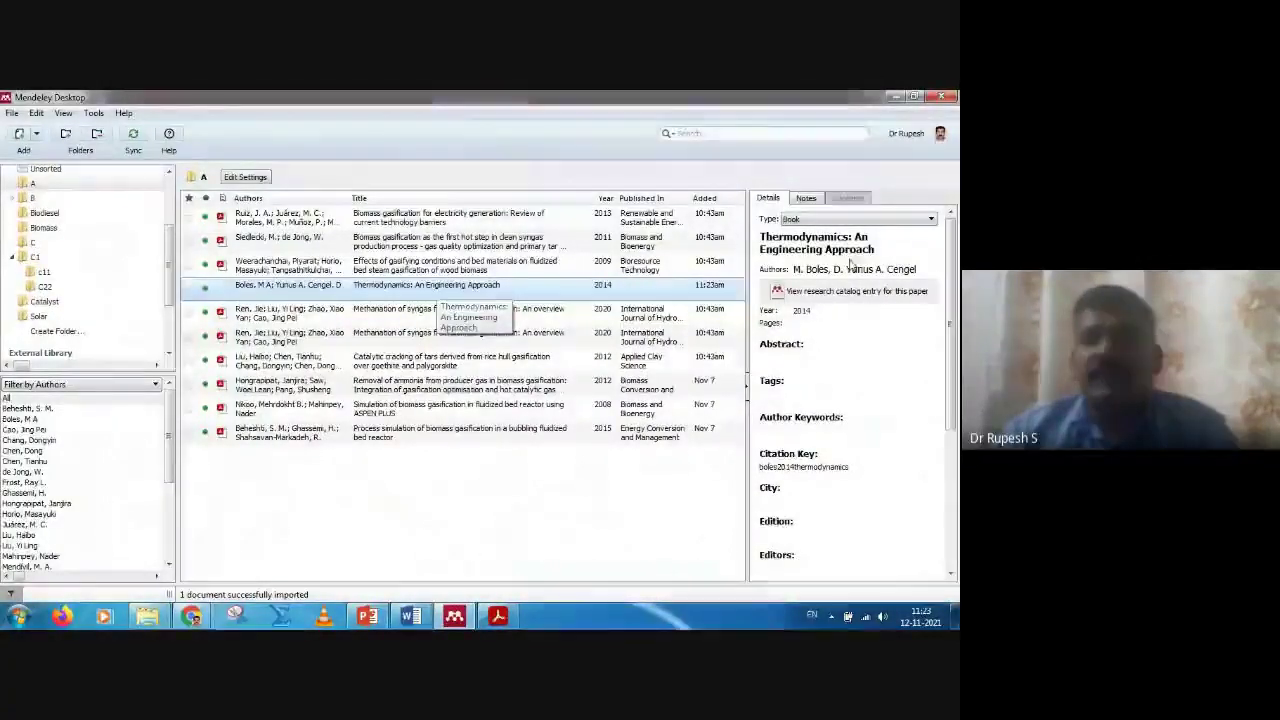
Step: Review the imported thermodynamics book's bibliographic details, including its publisher, URL and ISBN, and deselect the entry
{"action": "scroll", "coordinate": [832, 338], "scroll_direction": "down", "scroll_amount": 4}
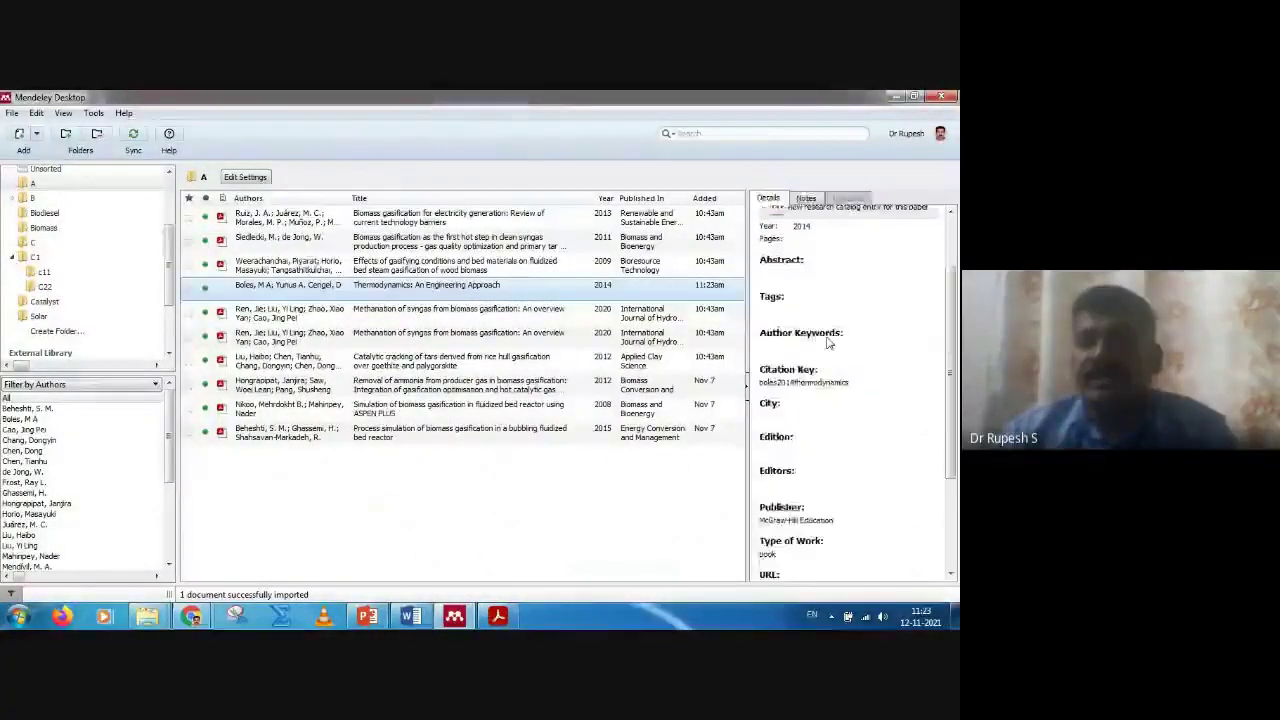
{"action": "scroll", "coordinate": [833, 390], "scroll_direction": "up", "scroll_amount": 4}
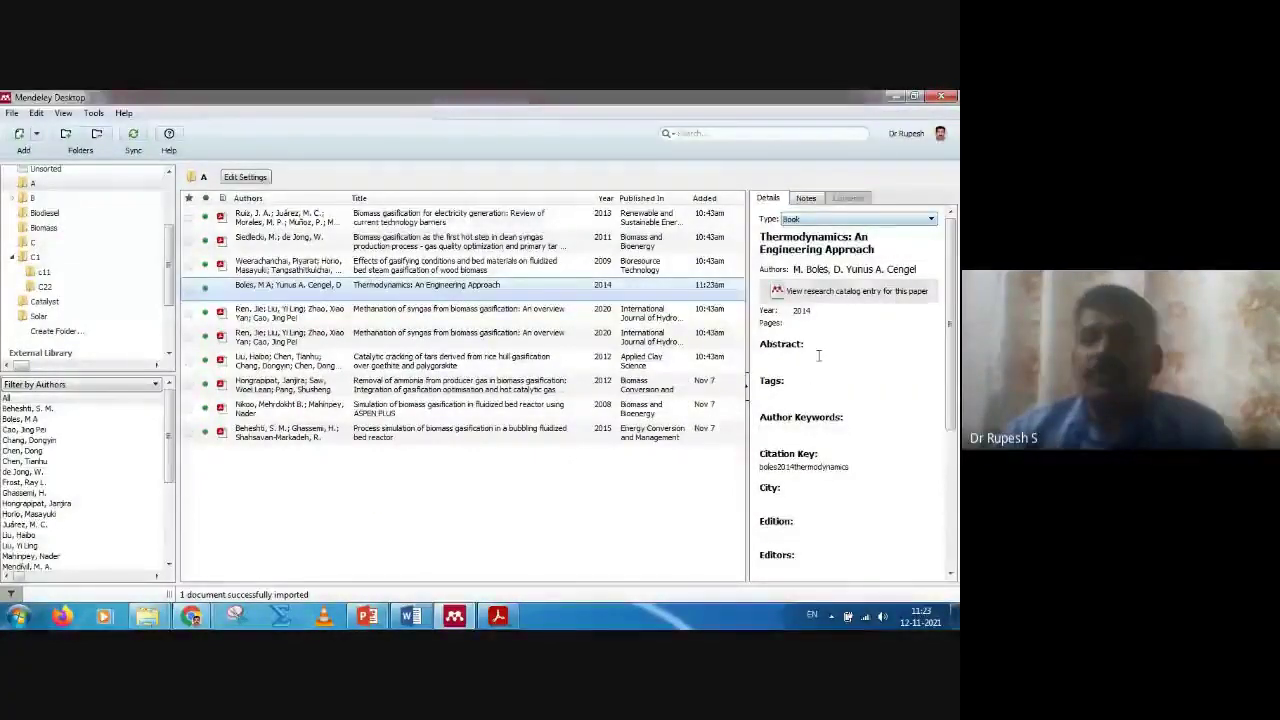
{"action": "scroll", "coordinate": [822, 340], "scroll_direction": "down", "scroll_amount": 3}
{"action": "scroll", "coordinate": [836, 393], "scroll_direction": "down", "scroll_amount": 1}
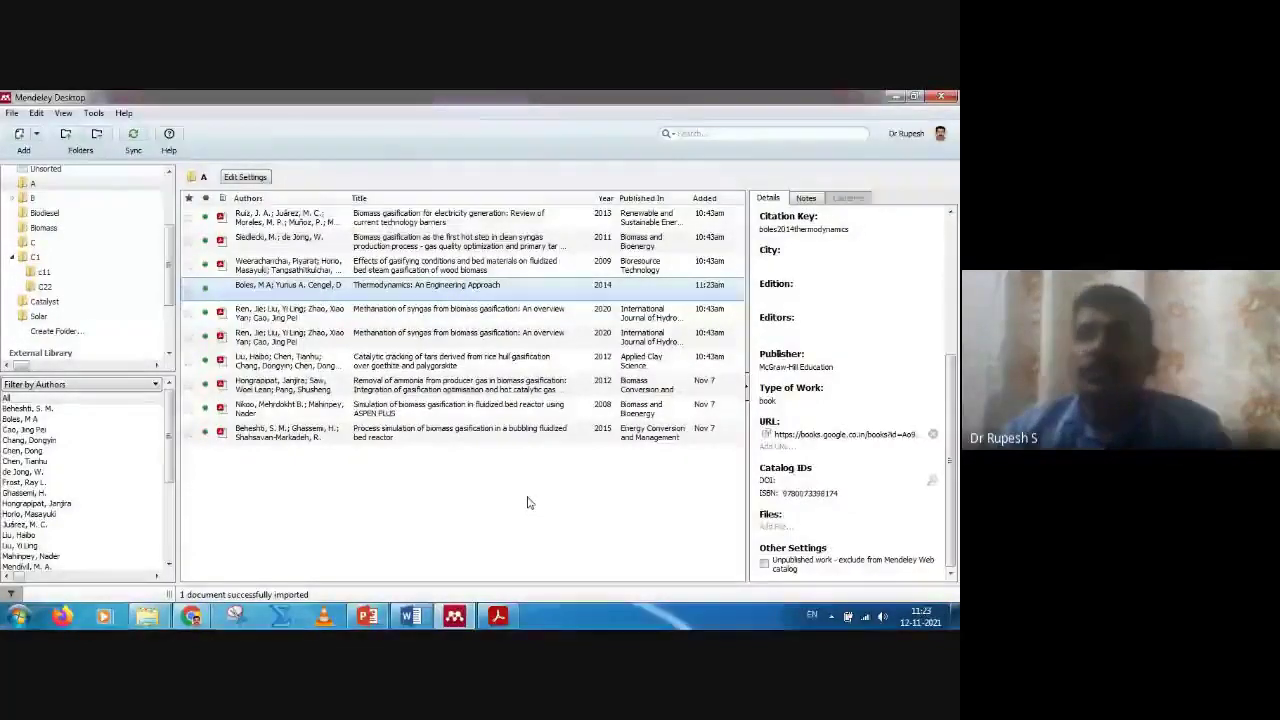
{"action": "mouse_move", "coordinate": [190, 615]}
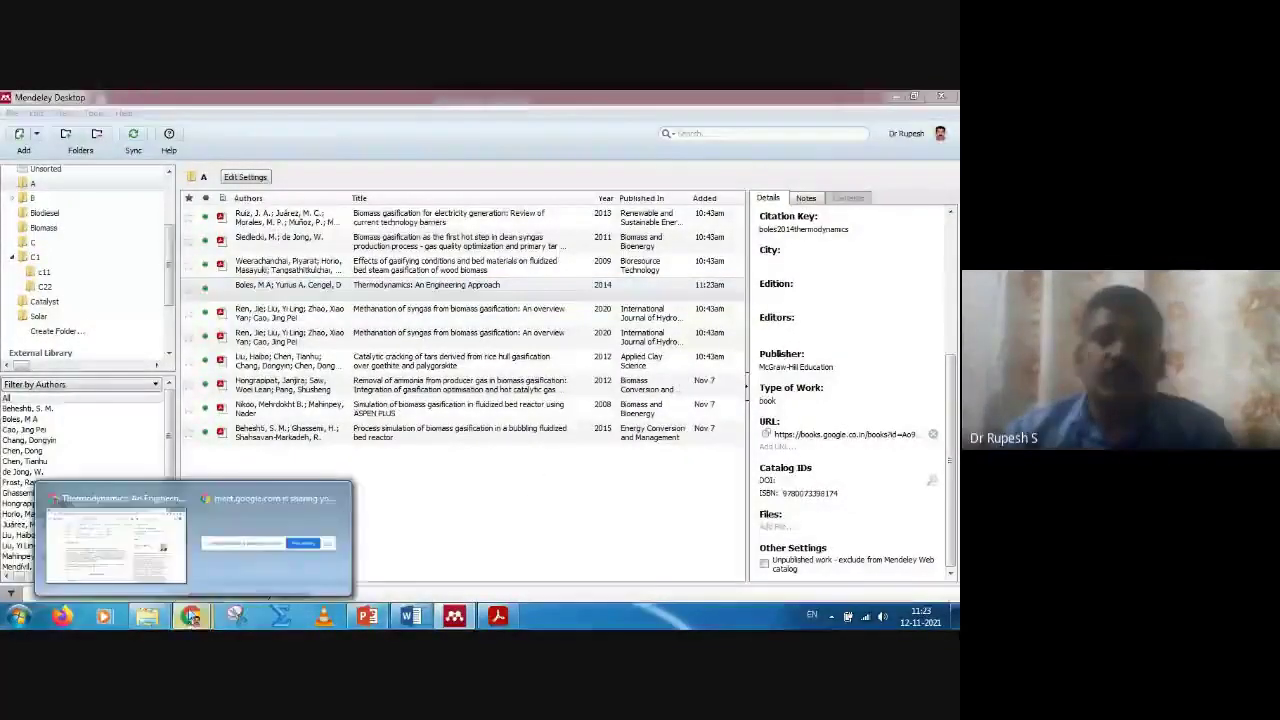
{"action": "mouse_move", "coordinate": [168, 580]}
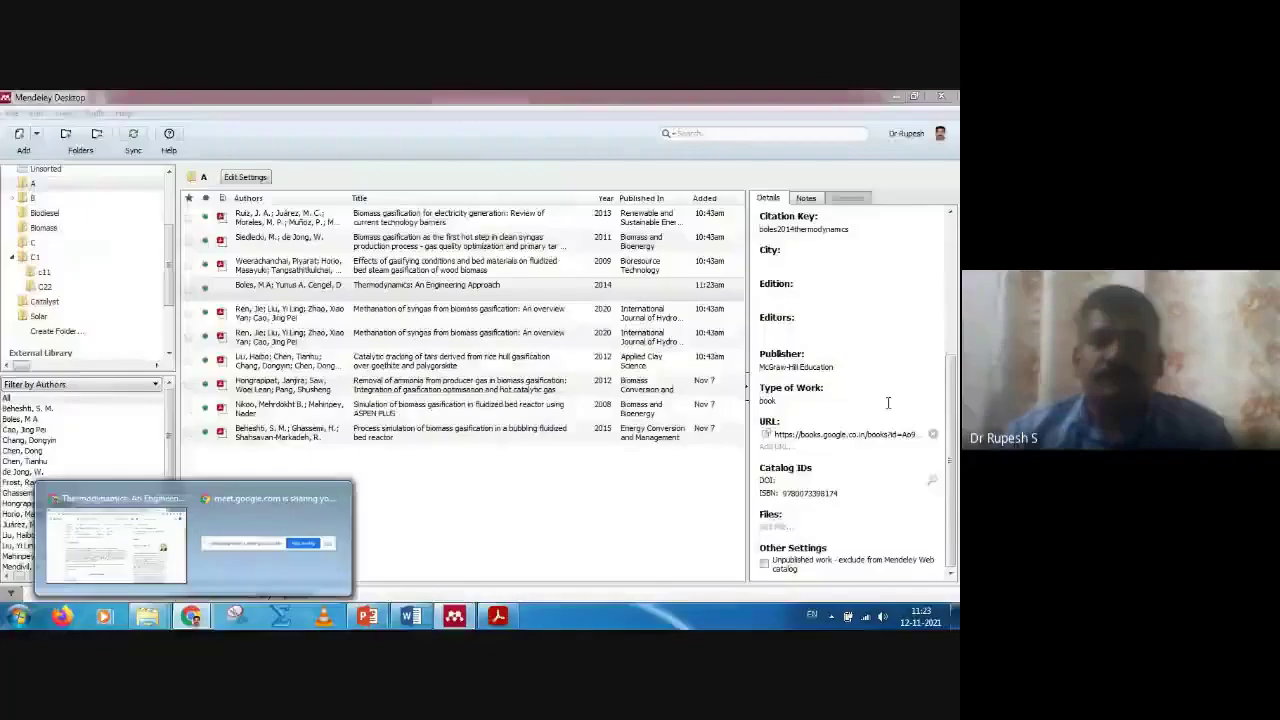
{"action": "left_click", "coordinate": [593, 508]}
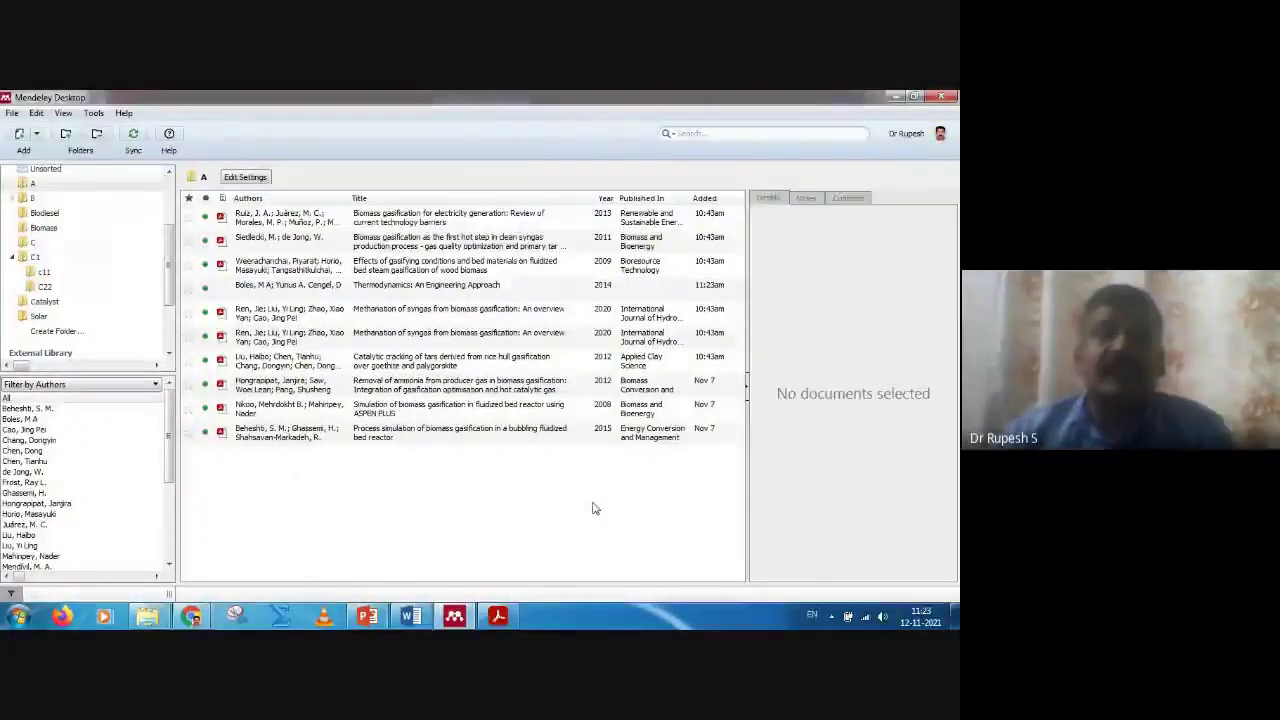
Step: Switch to the Google Meet call in Chrome and read the in-call messages for participants' questions
{"action": "left_click", "coordinate": [367, 616]}
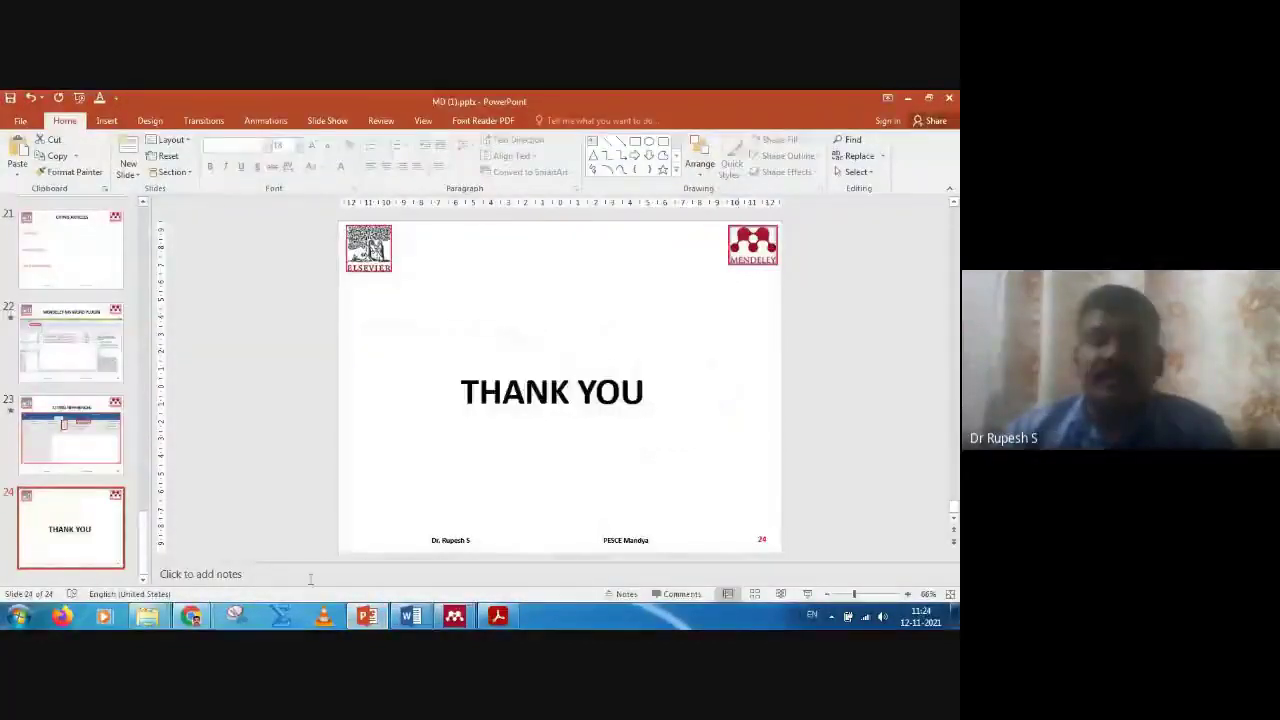
{"action": "left_click", "coordinate": [155, 566]}
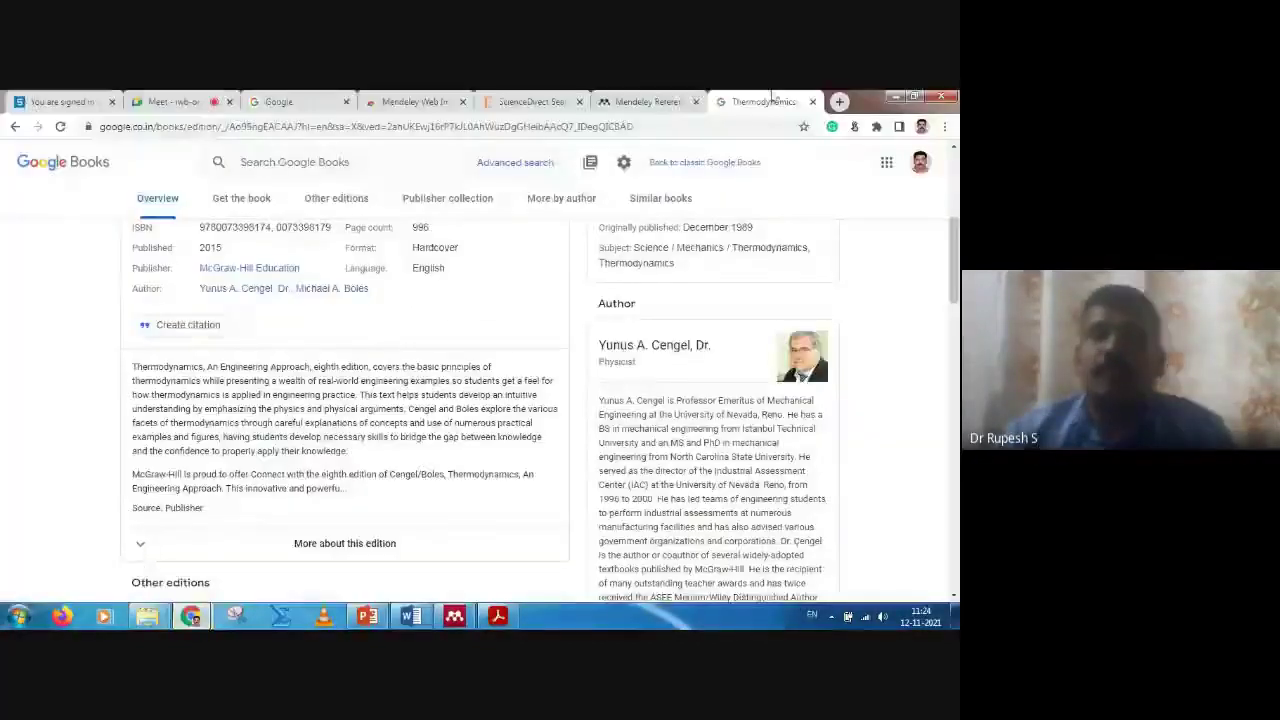
{"action": "left_click", "coordinate": [171, 101]}
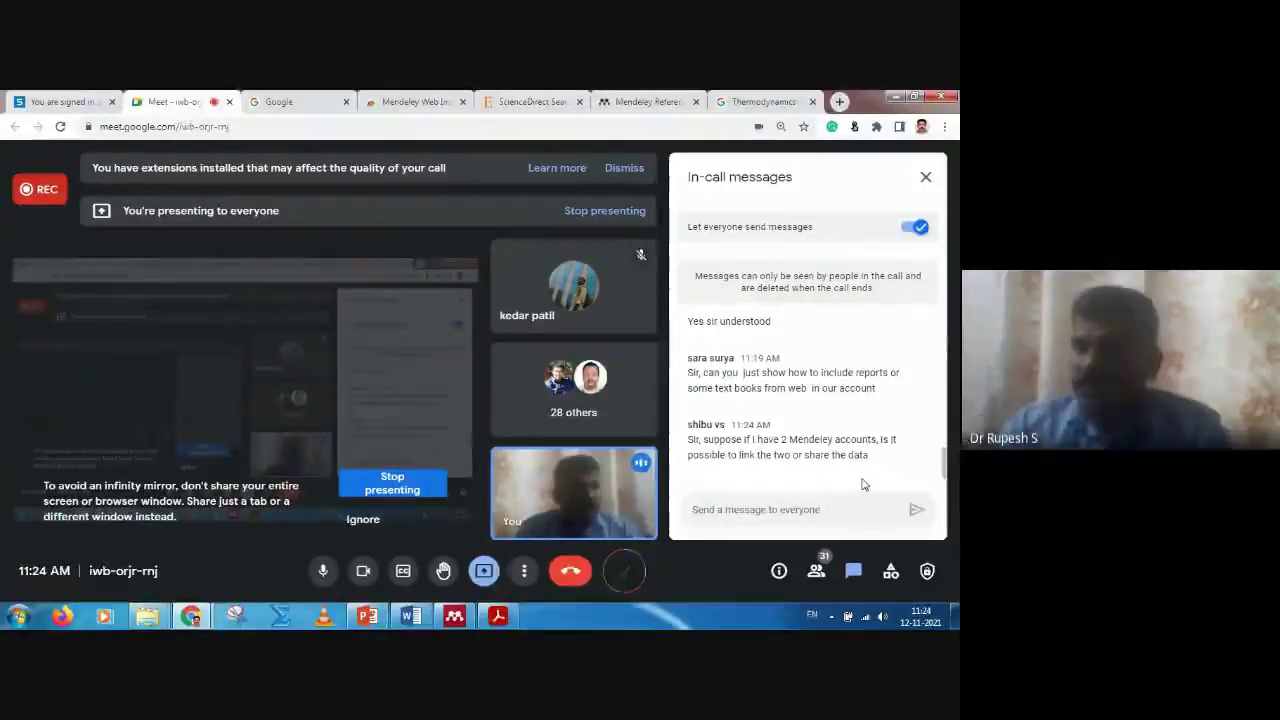
Step: Switch to Mendeley Desktop and show the private group creation form and the documents shared in the "research" group
{"action": "left_click", "coordinate": [455, 616]}
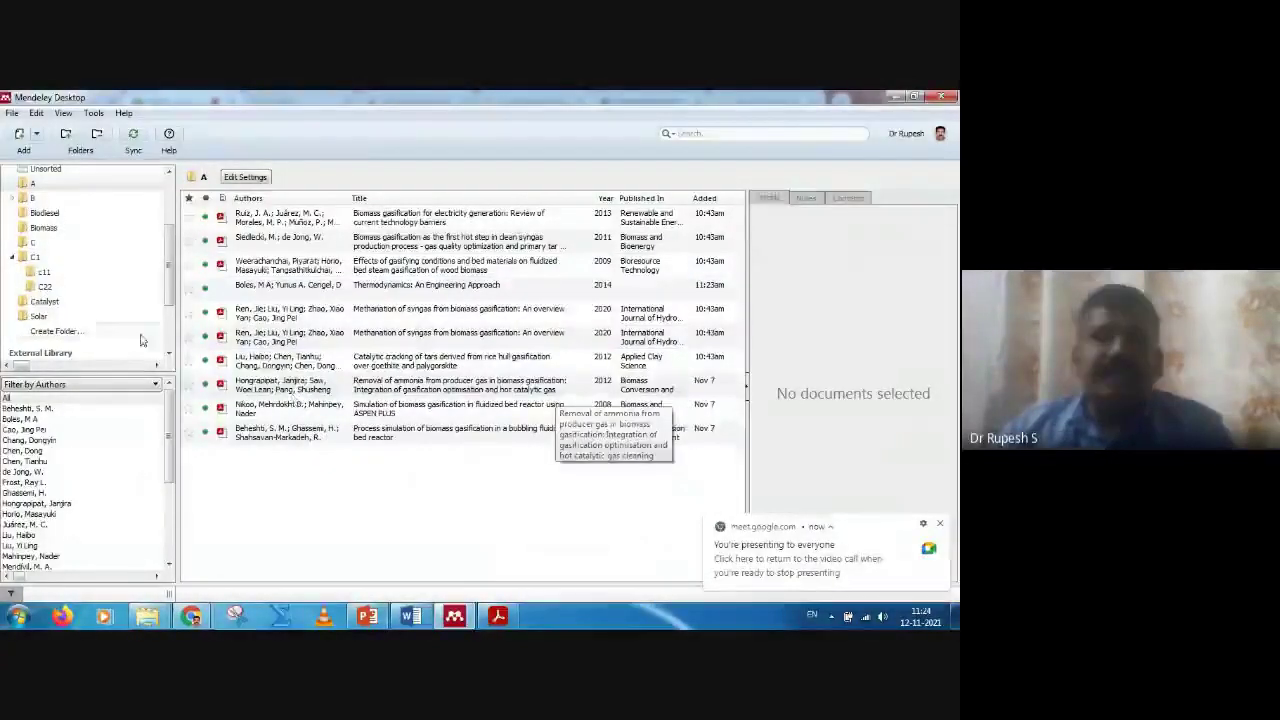
{"action": "left_click_drag", "start_coordinate": [169, 291], "coordinate": [171, 245]}
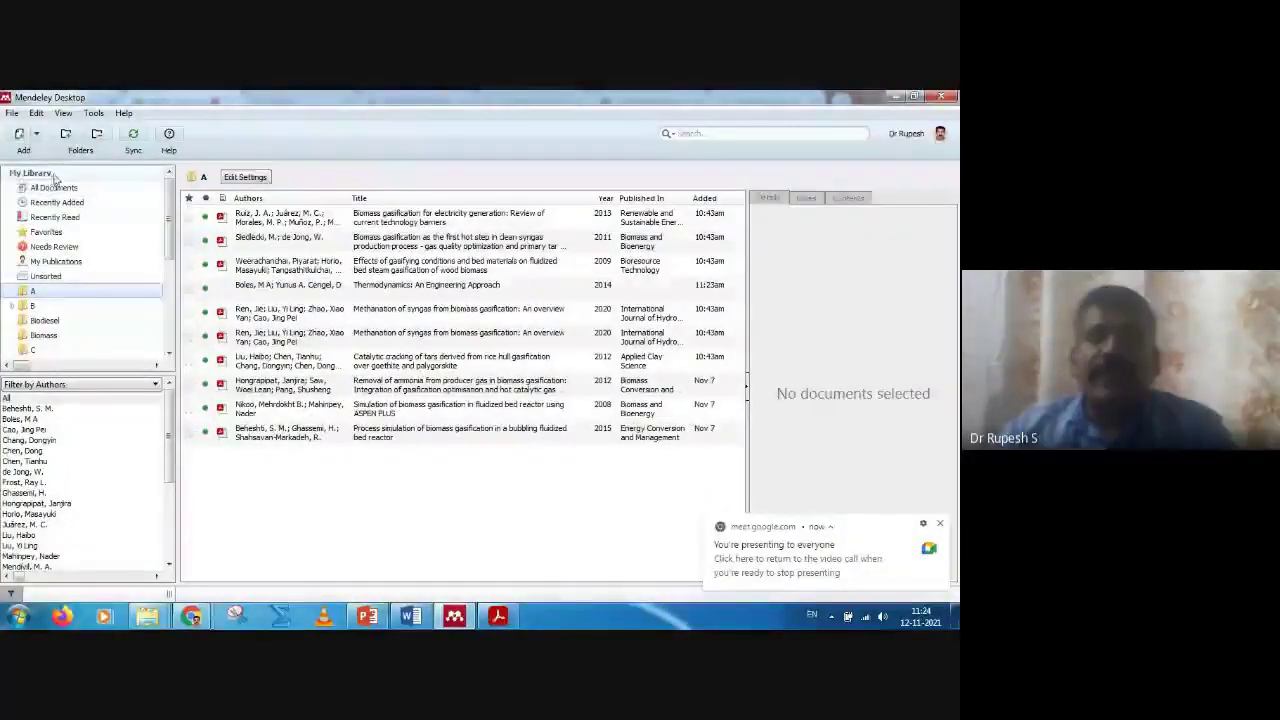
{"action": "left_click_drag", "start_coordinate": [169, 245], "coordinate": [170, 333]}
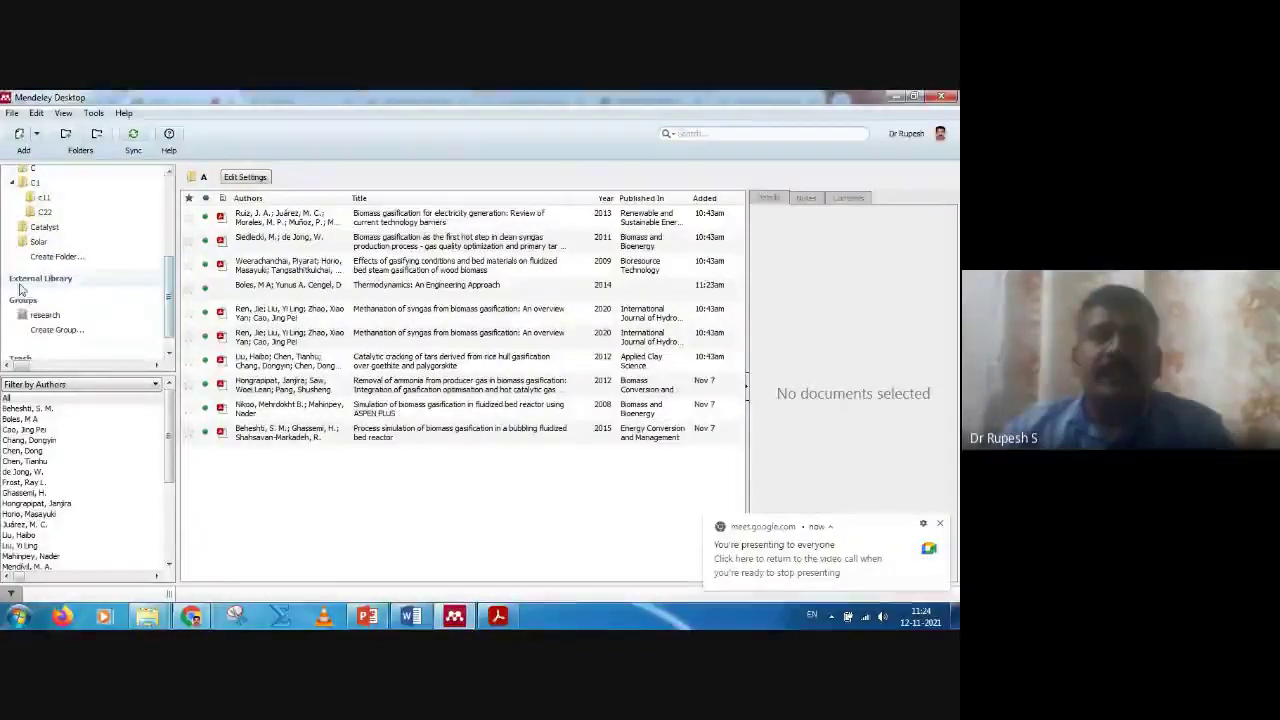
{"action": "left_click", "coordinate": [75, 333]}
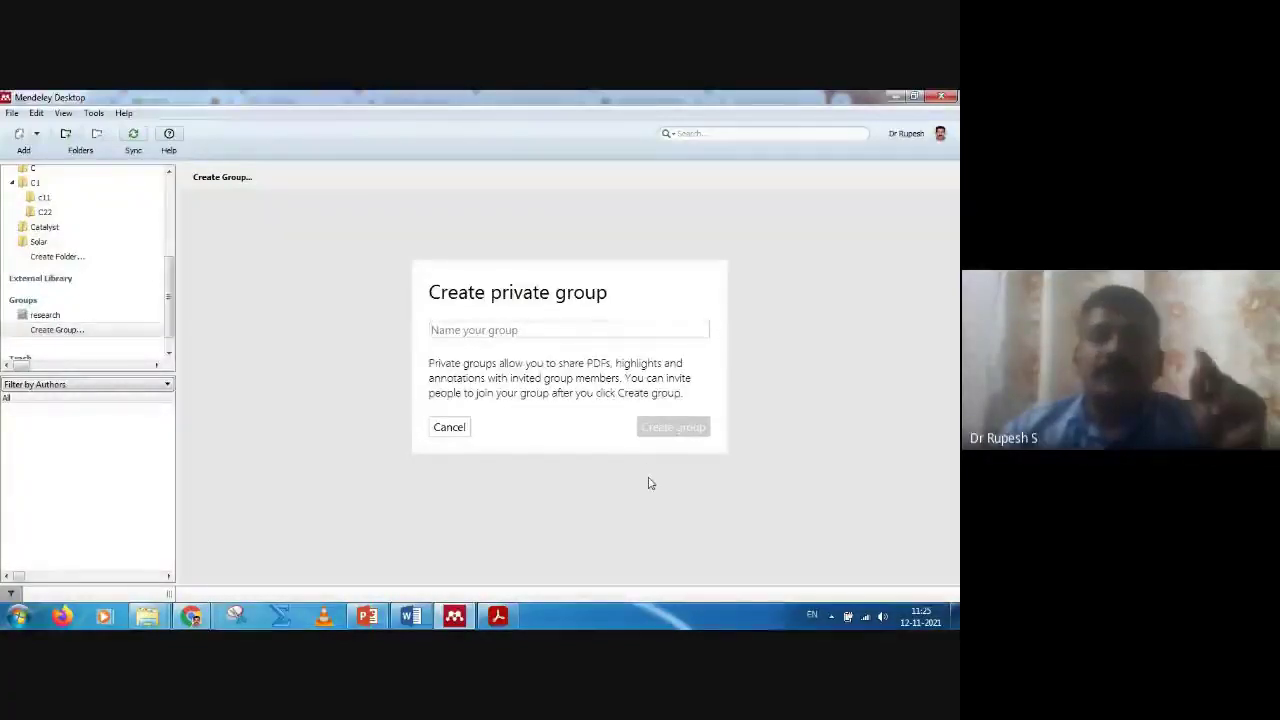
{"action": "left_click", "coordinate": [40, 315]}
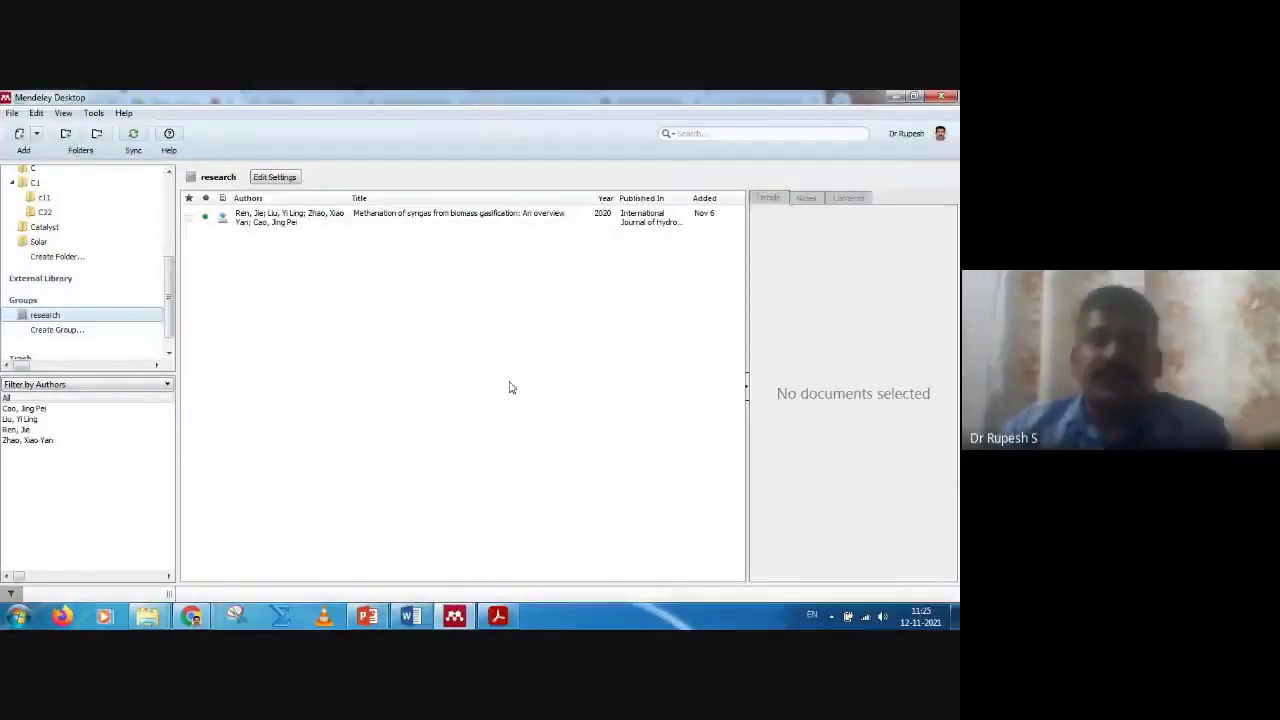
Step: Return to the Google Meet call in Chrome and turn off the microphone and camera
{"action": "left_click", "coordinate": [191, 616]}
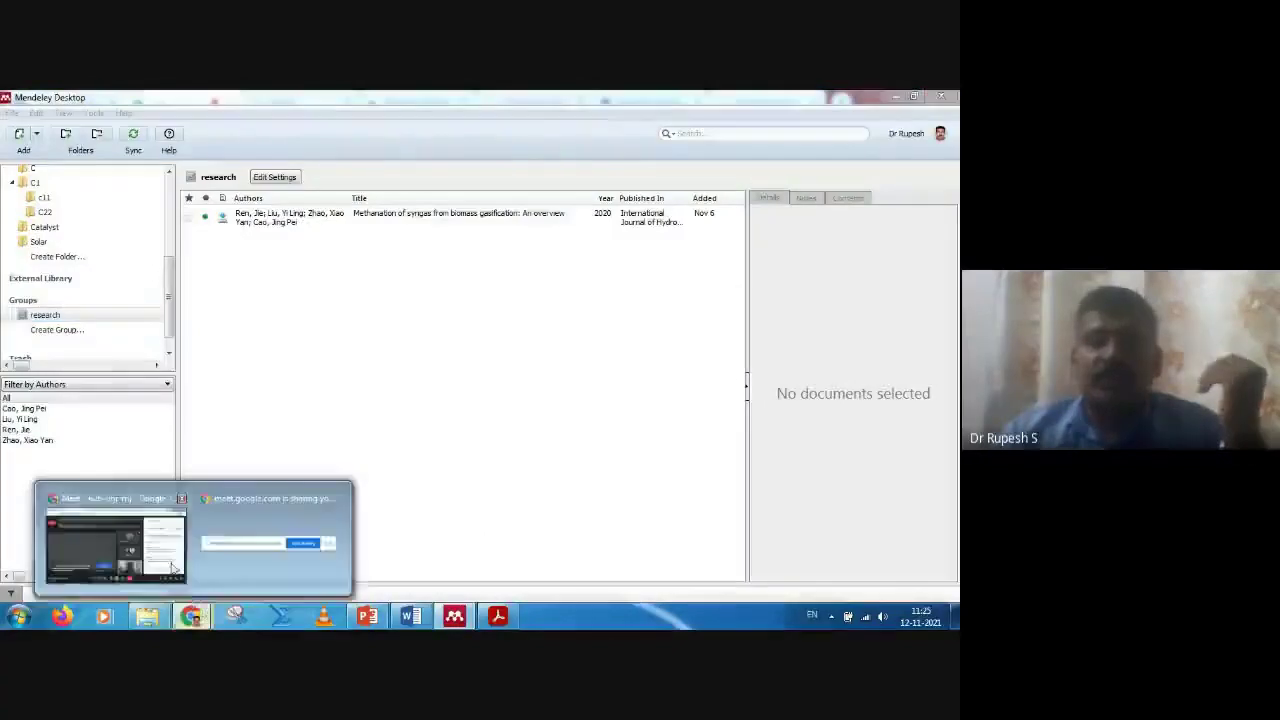
{"action": "left_click", "coordinate": [125, 543]}
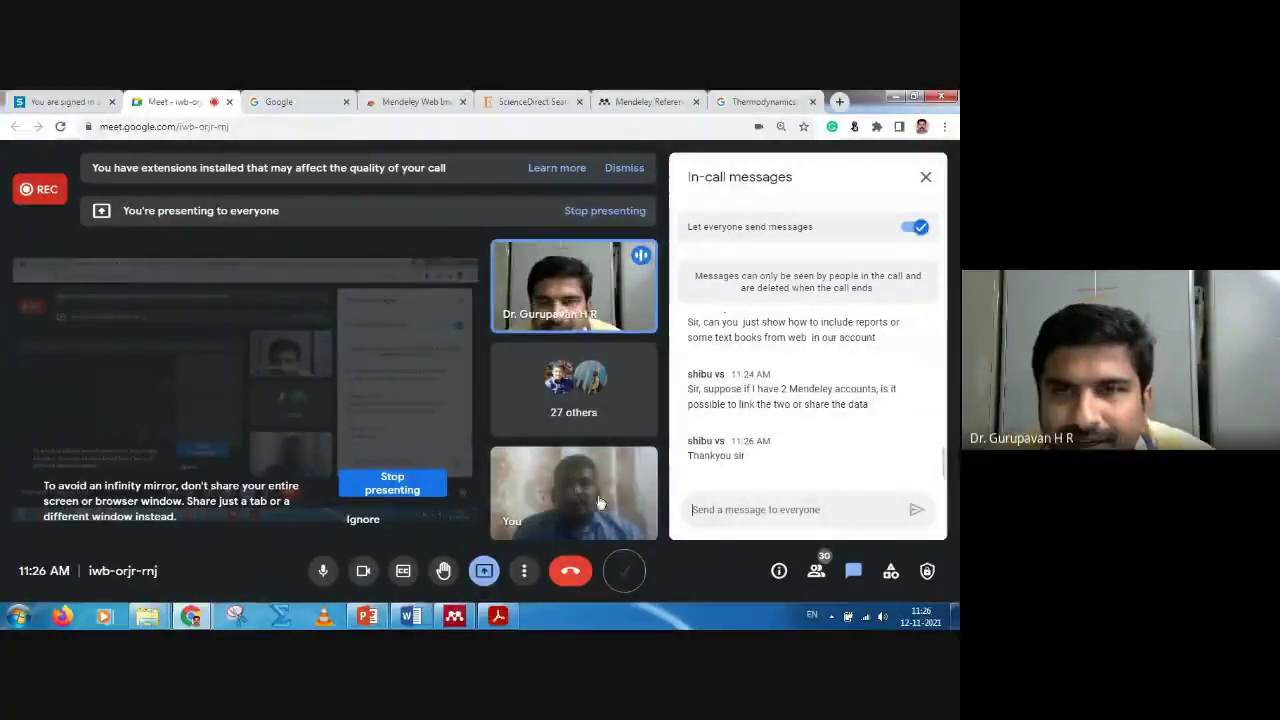
{"action": "left_click", "coordinate": [323, 574]}
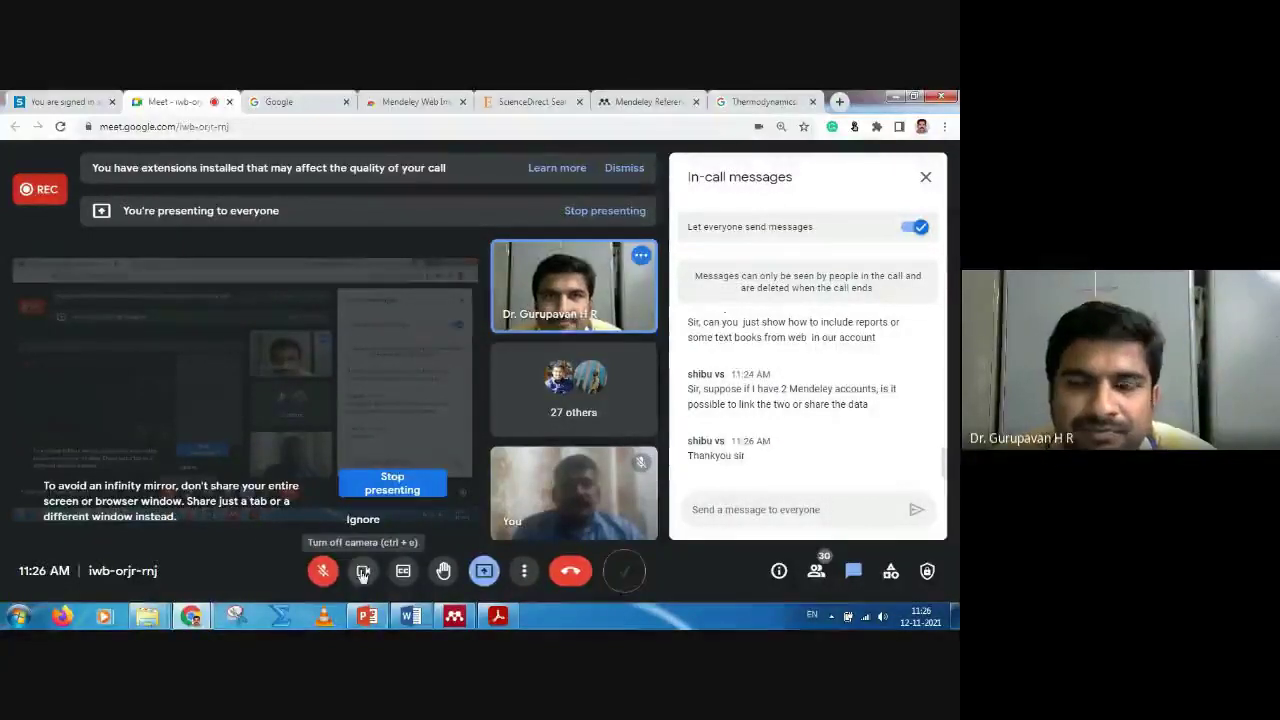
{"action": "left_click", "coordinate": [363, 573]}
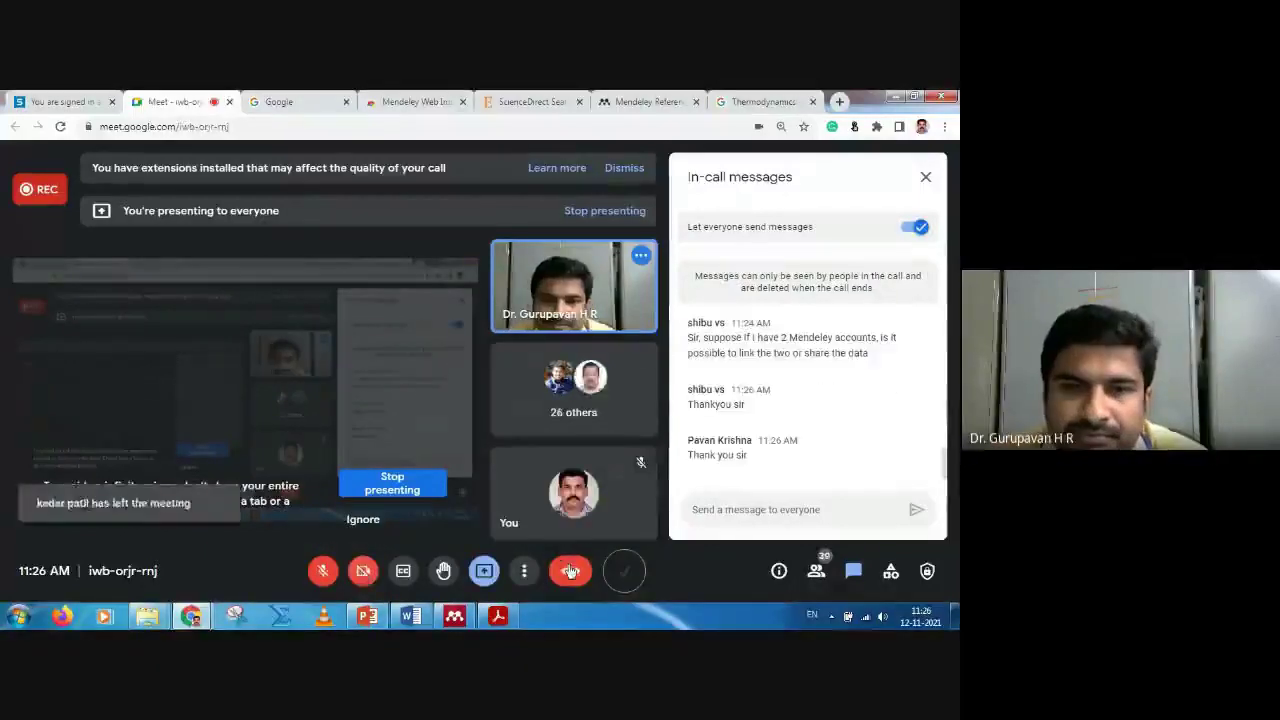